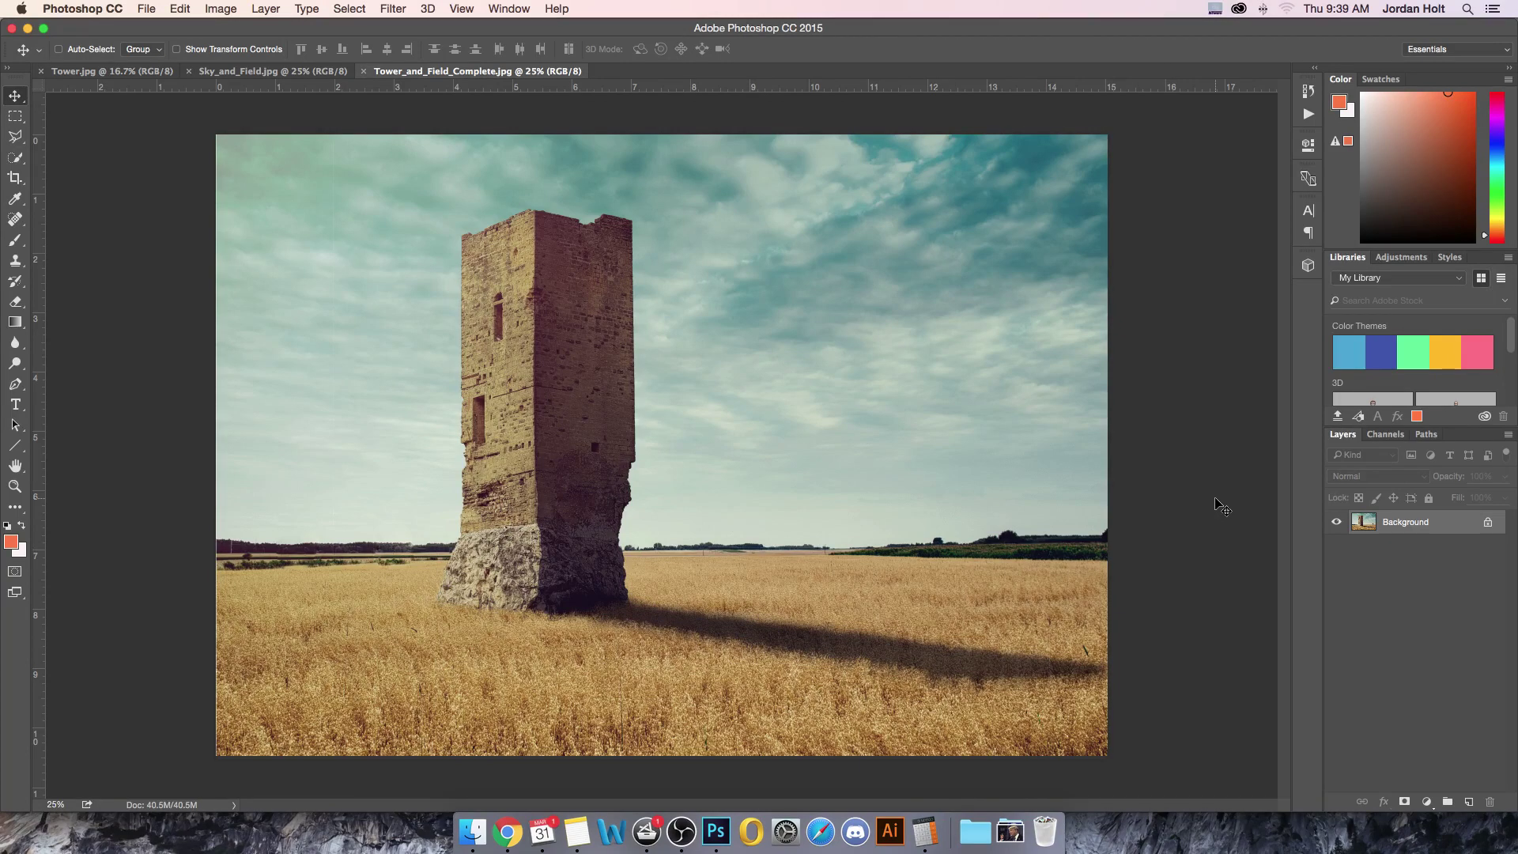
# - Compare the sky-and-field photo, the original tower photo and the finished composite
pyautogui.click(274, 73)
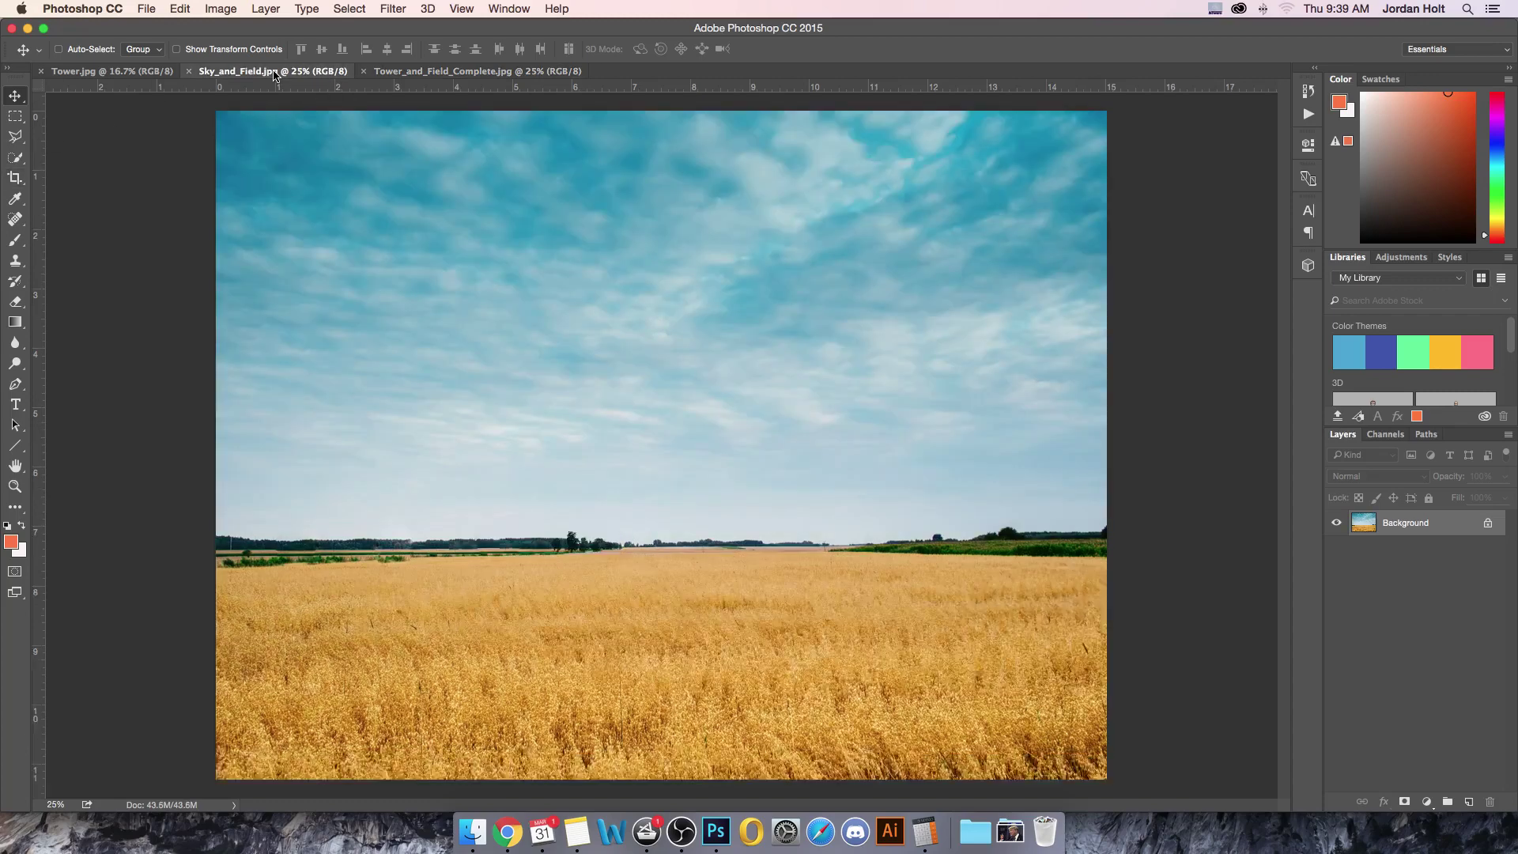
pyautogui.click(93, 72)
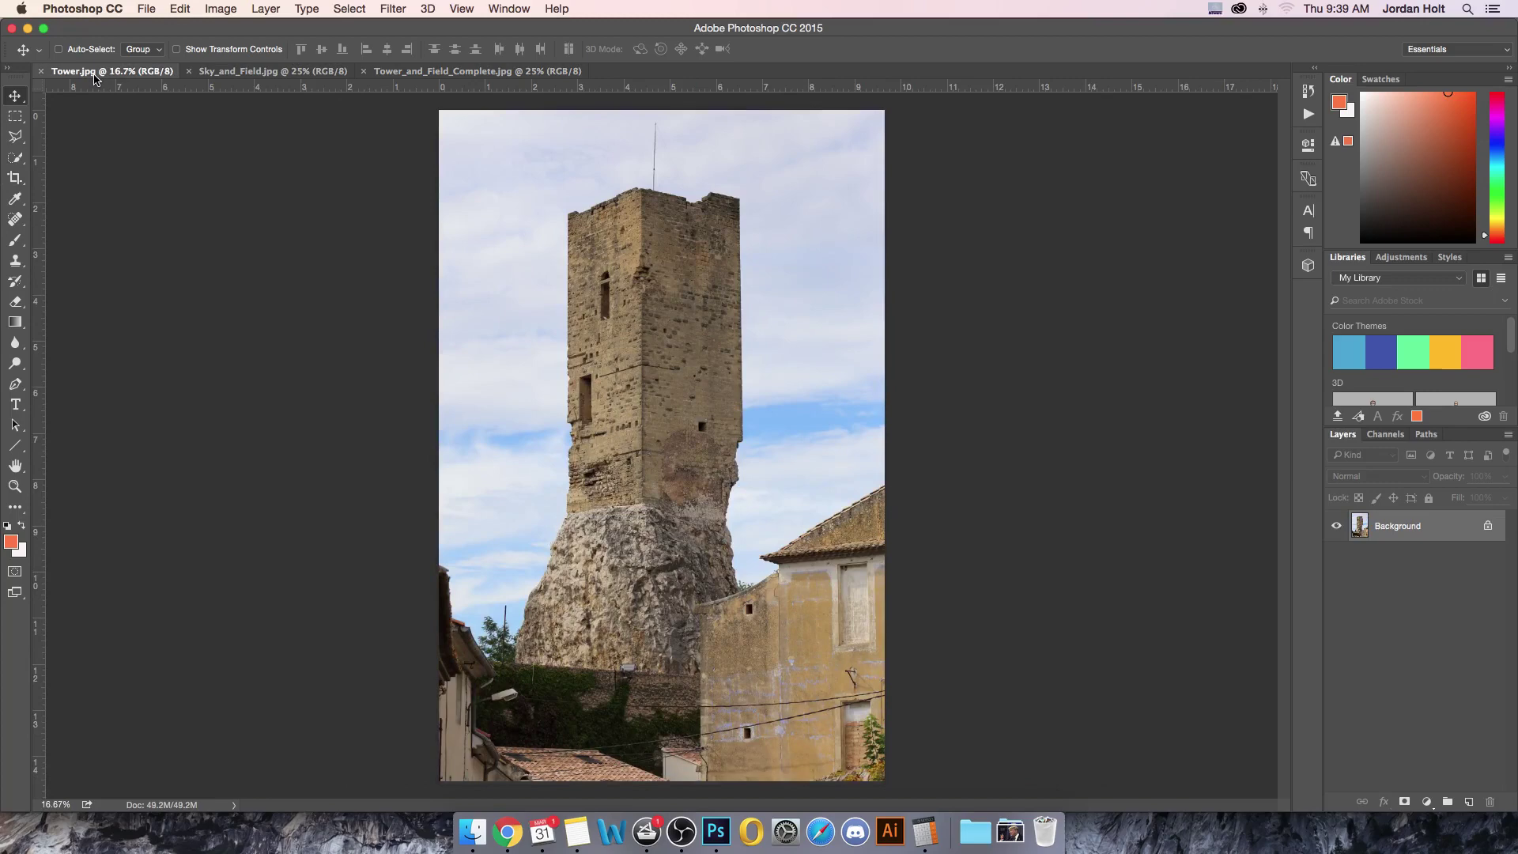
pyautogui.click(421, 73)
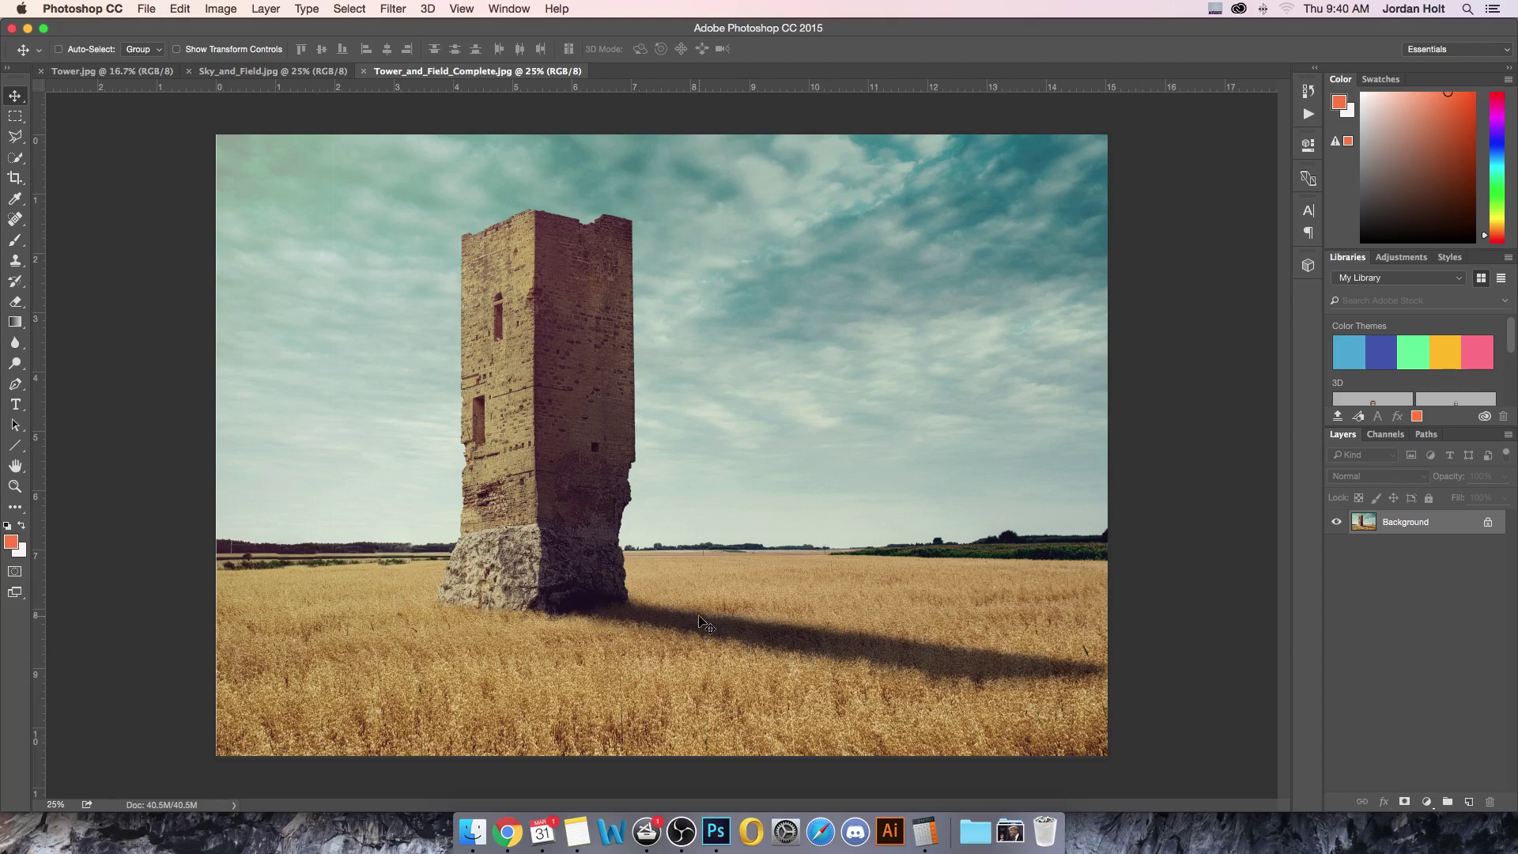
pyautogui.click(276, 73)
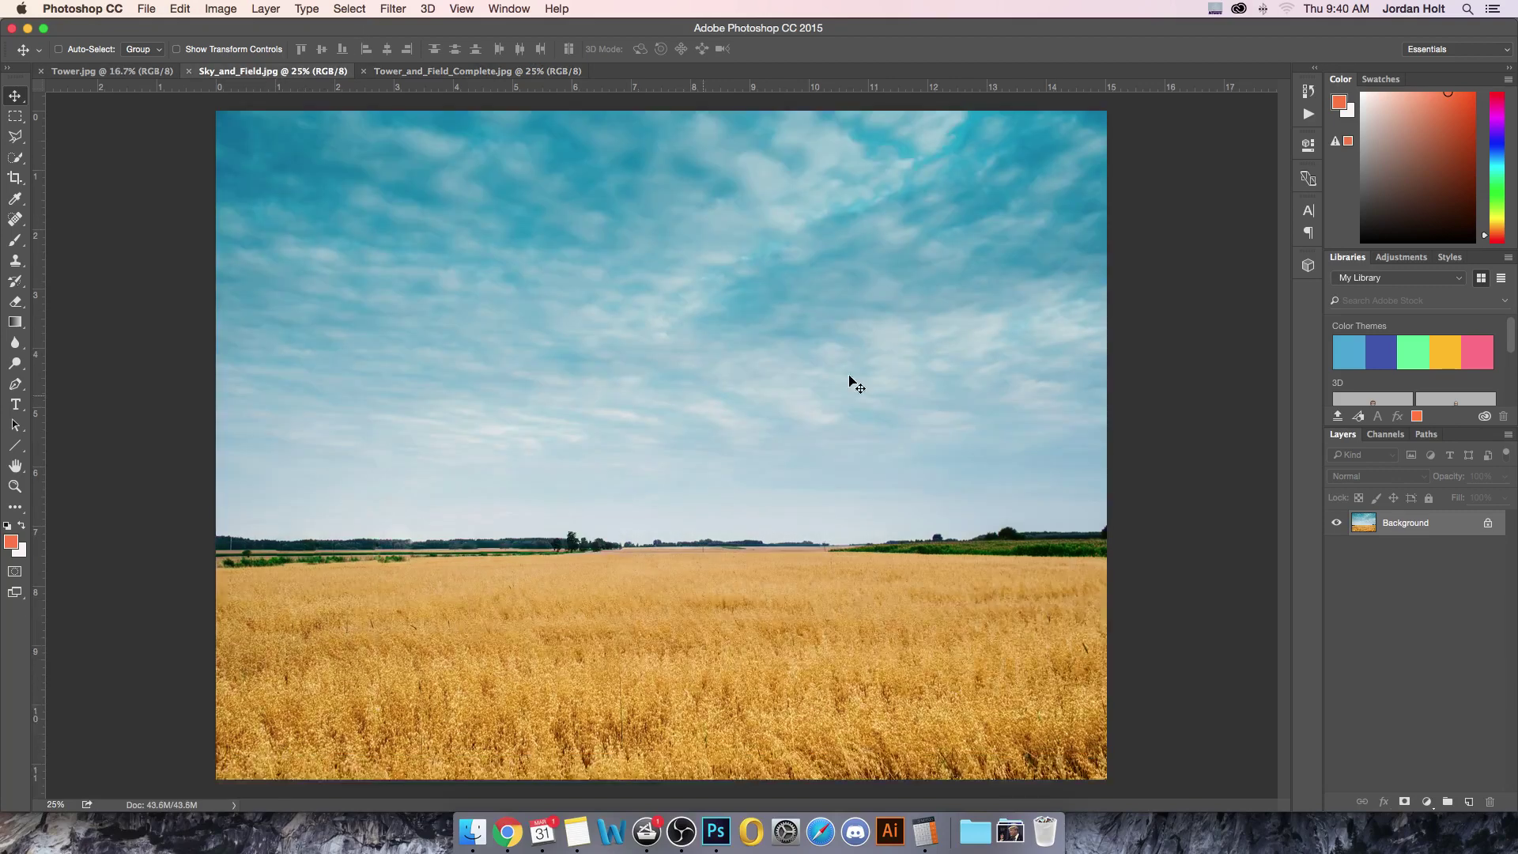
pyautogui.click(484, 71)
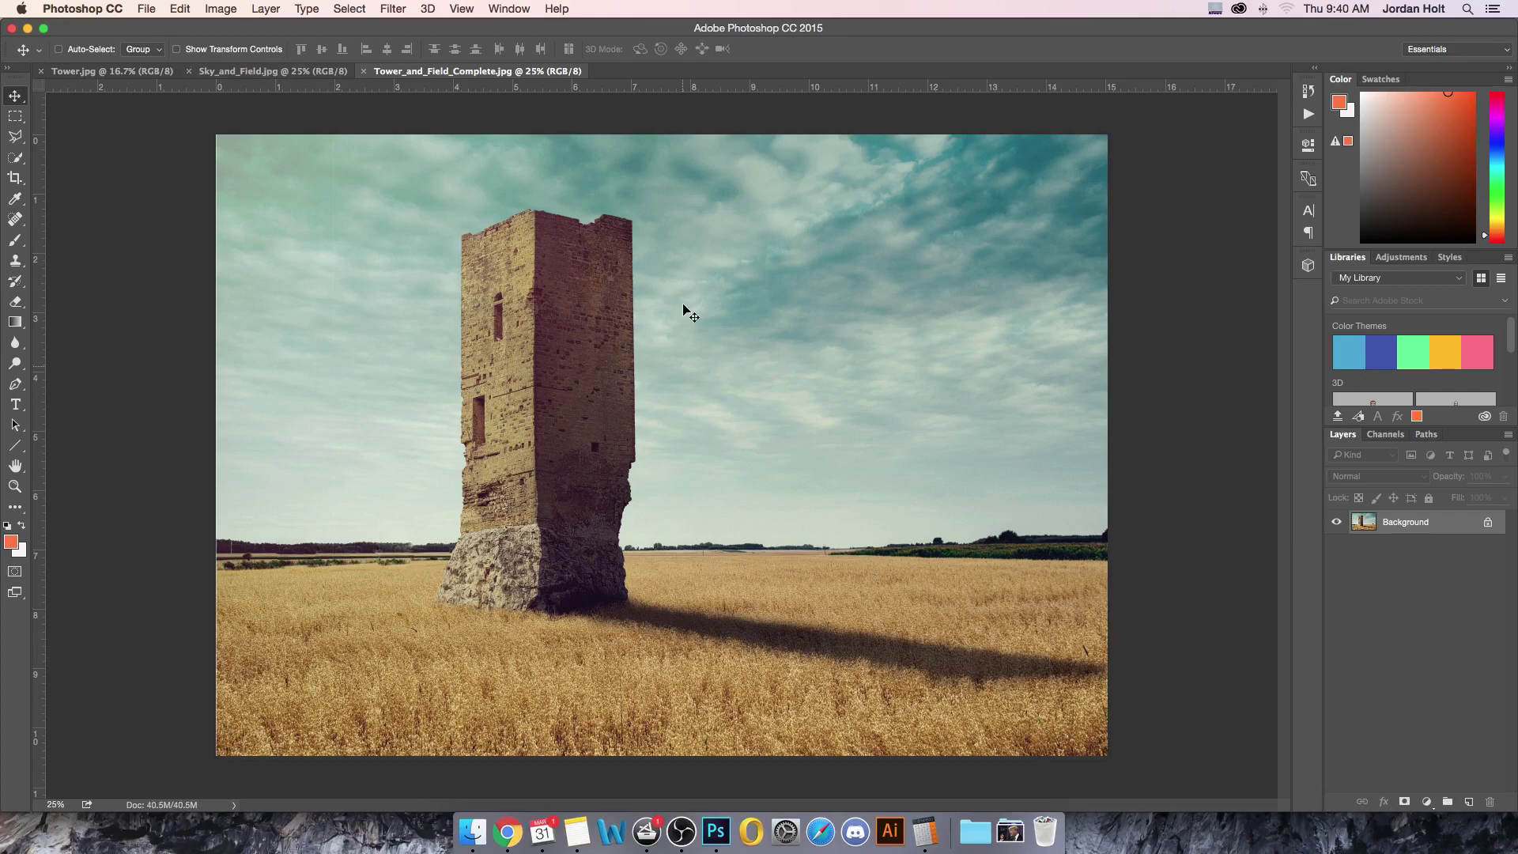
pyautogui.click(269, 73)
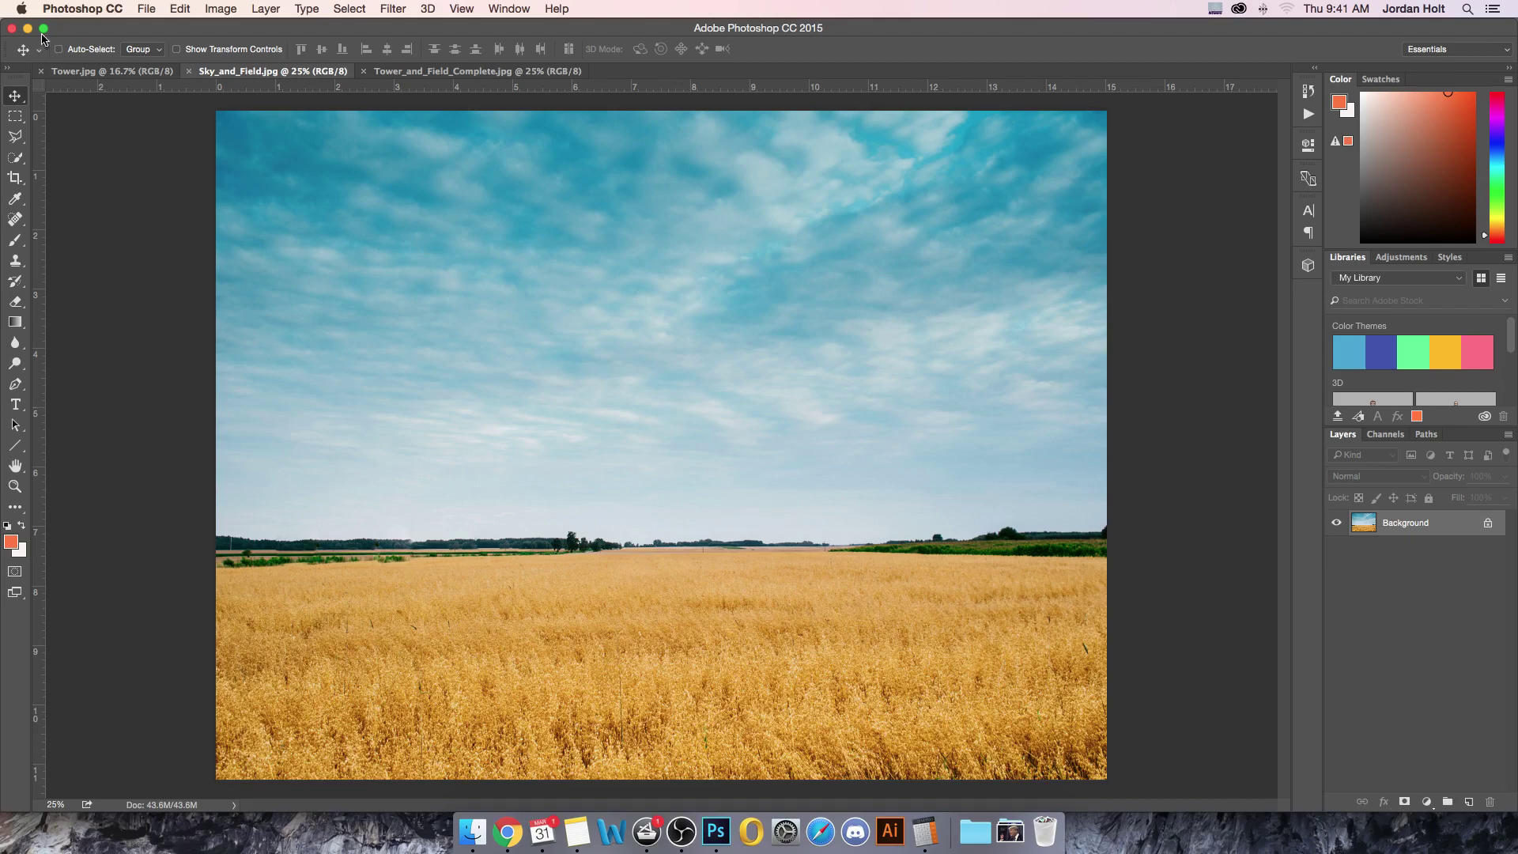
pyautogui.click(111, 72)
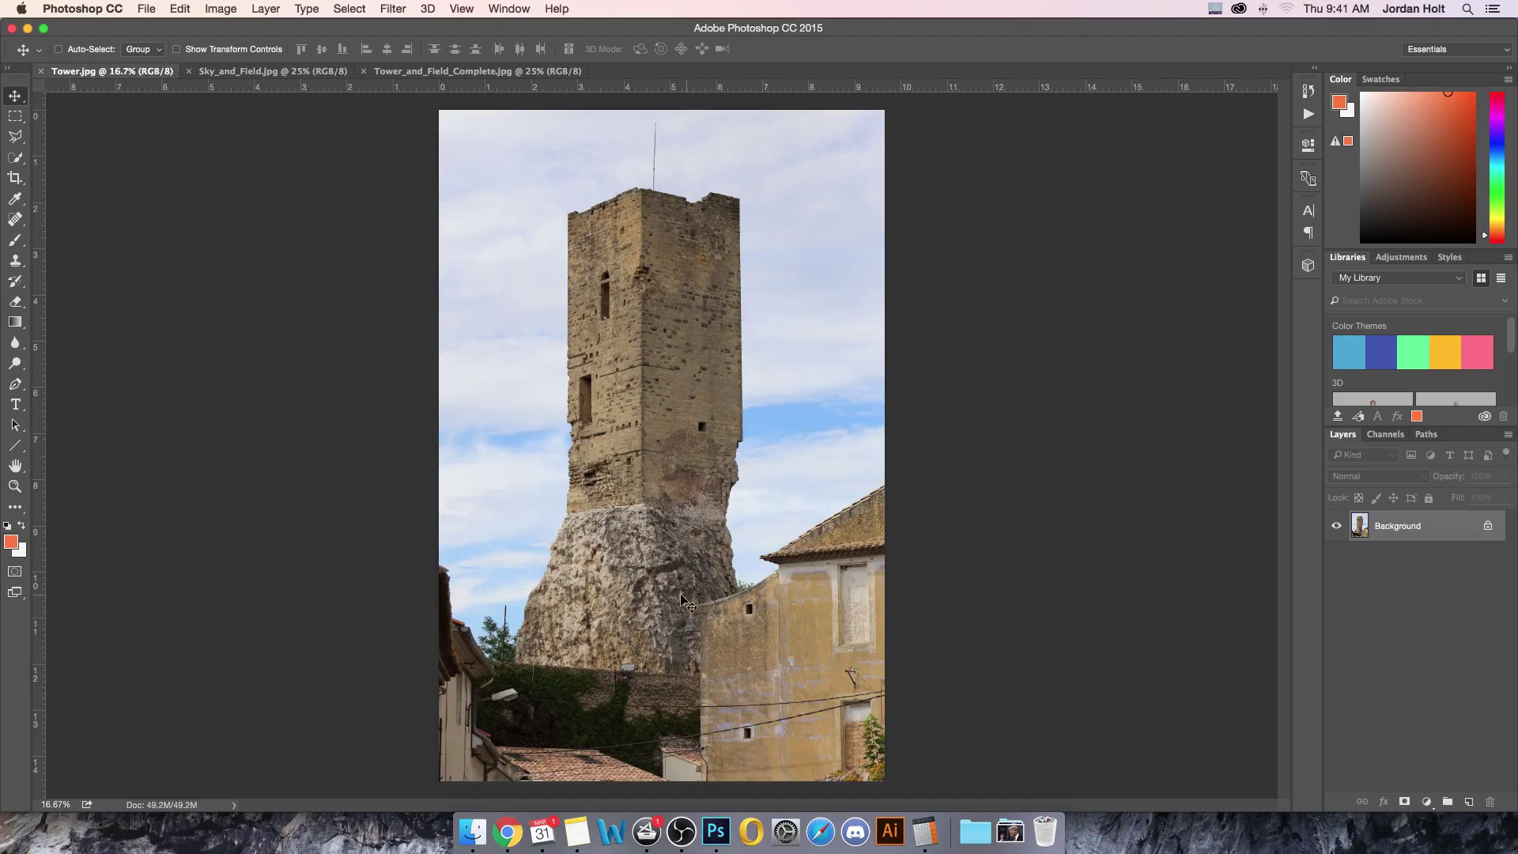
pyautogui.click(526, 70)
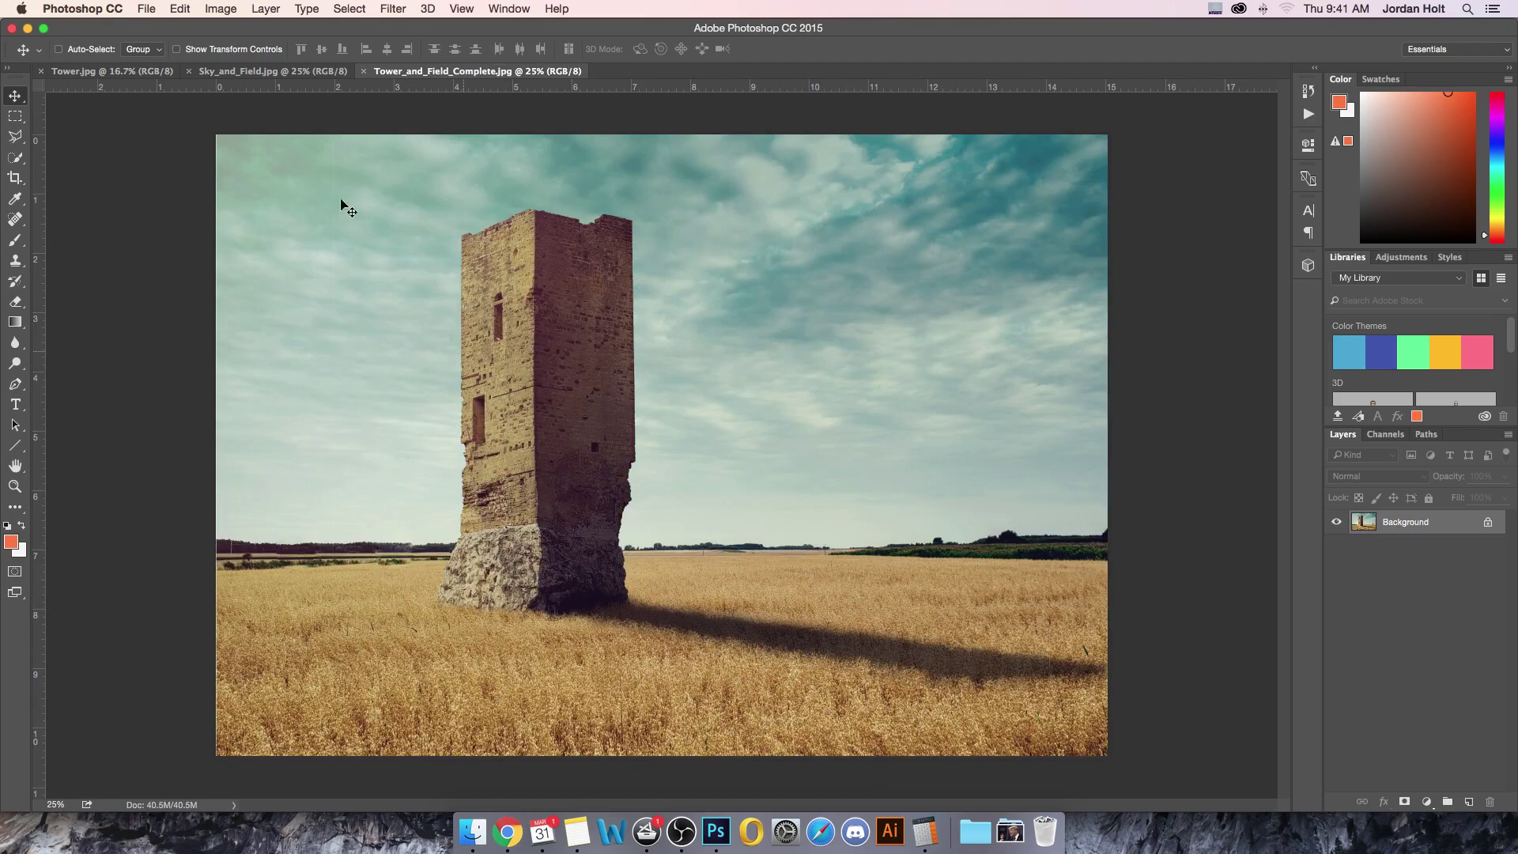
# - In Tower.jpg, unlock the Background layer and Magic Wand-select the upper, lower-left and right sky areas
pyautogui.click(273, 71)
pyautogui.click(110, 71)
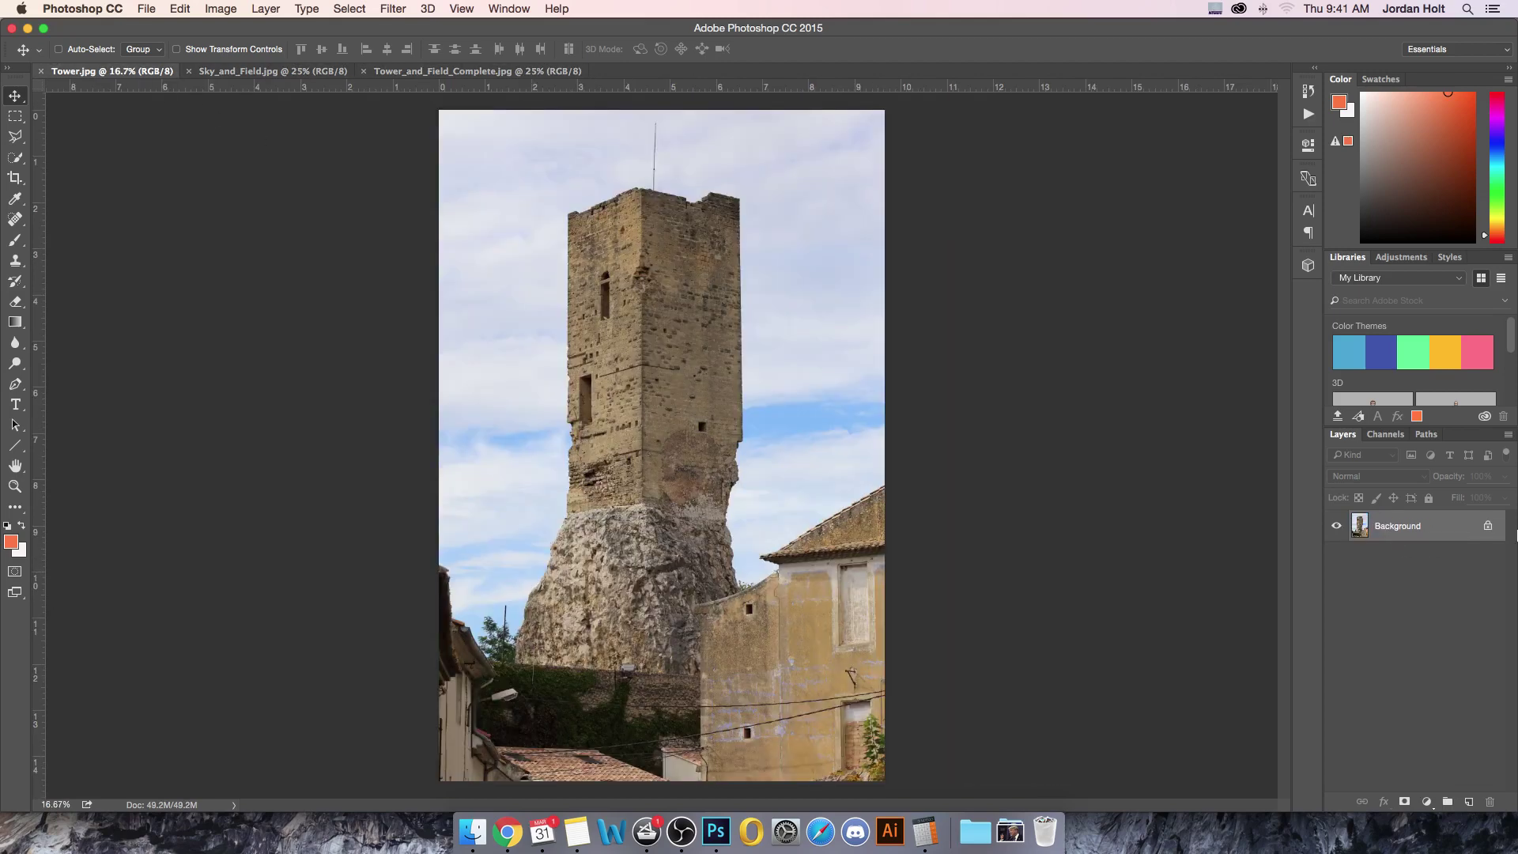
pyautogui.click(1487, 526)
pyautogui.moveTo(17, 157); pyautogui.dragTo(71, 174)
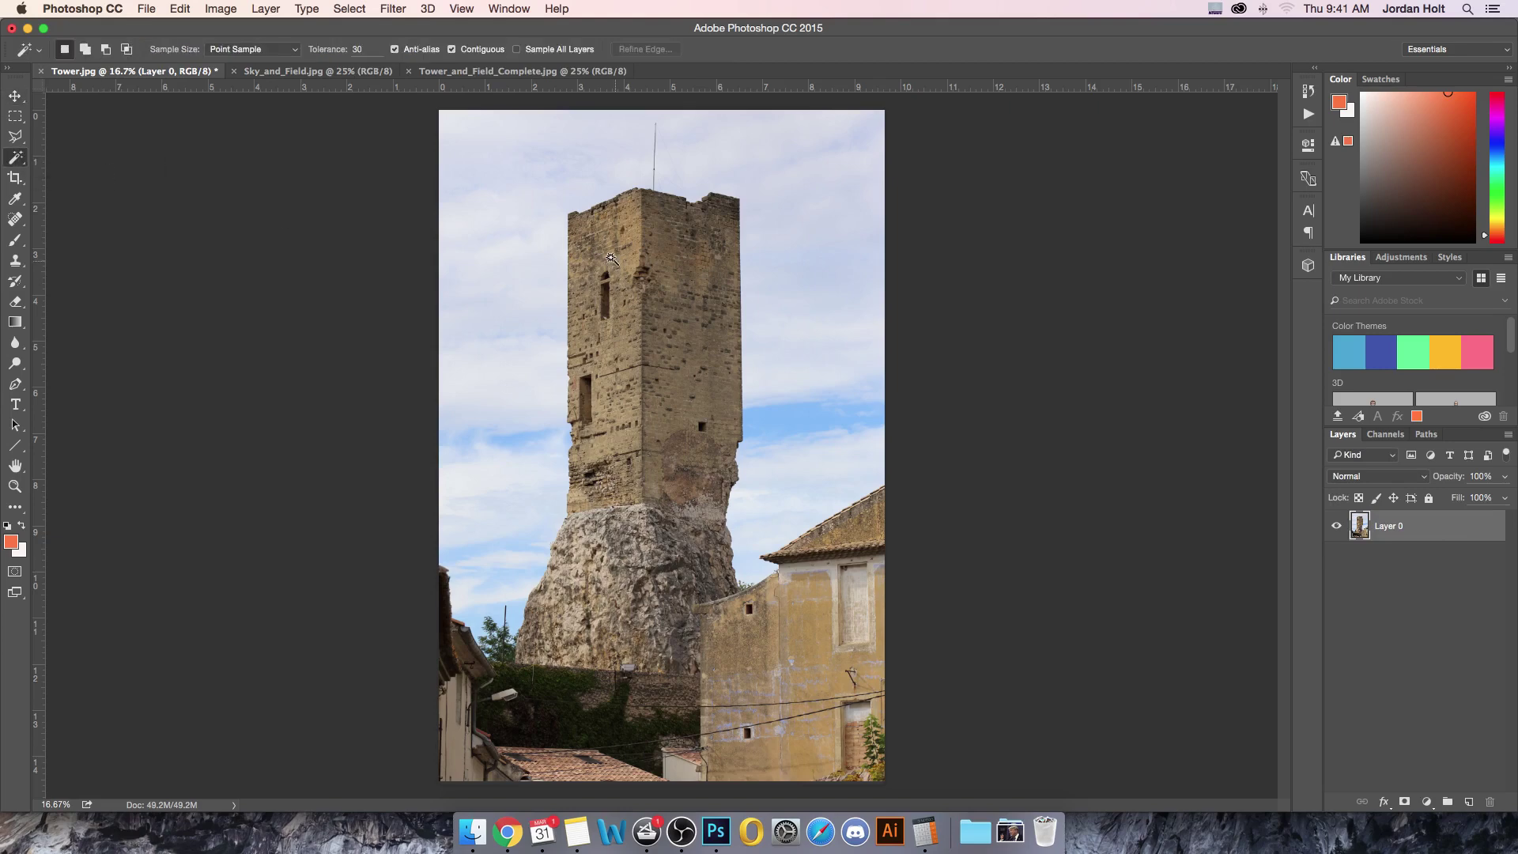
pyautogui.click(533, 255)
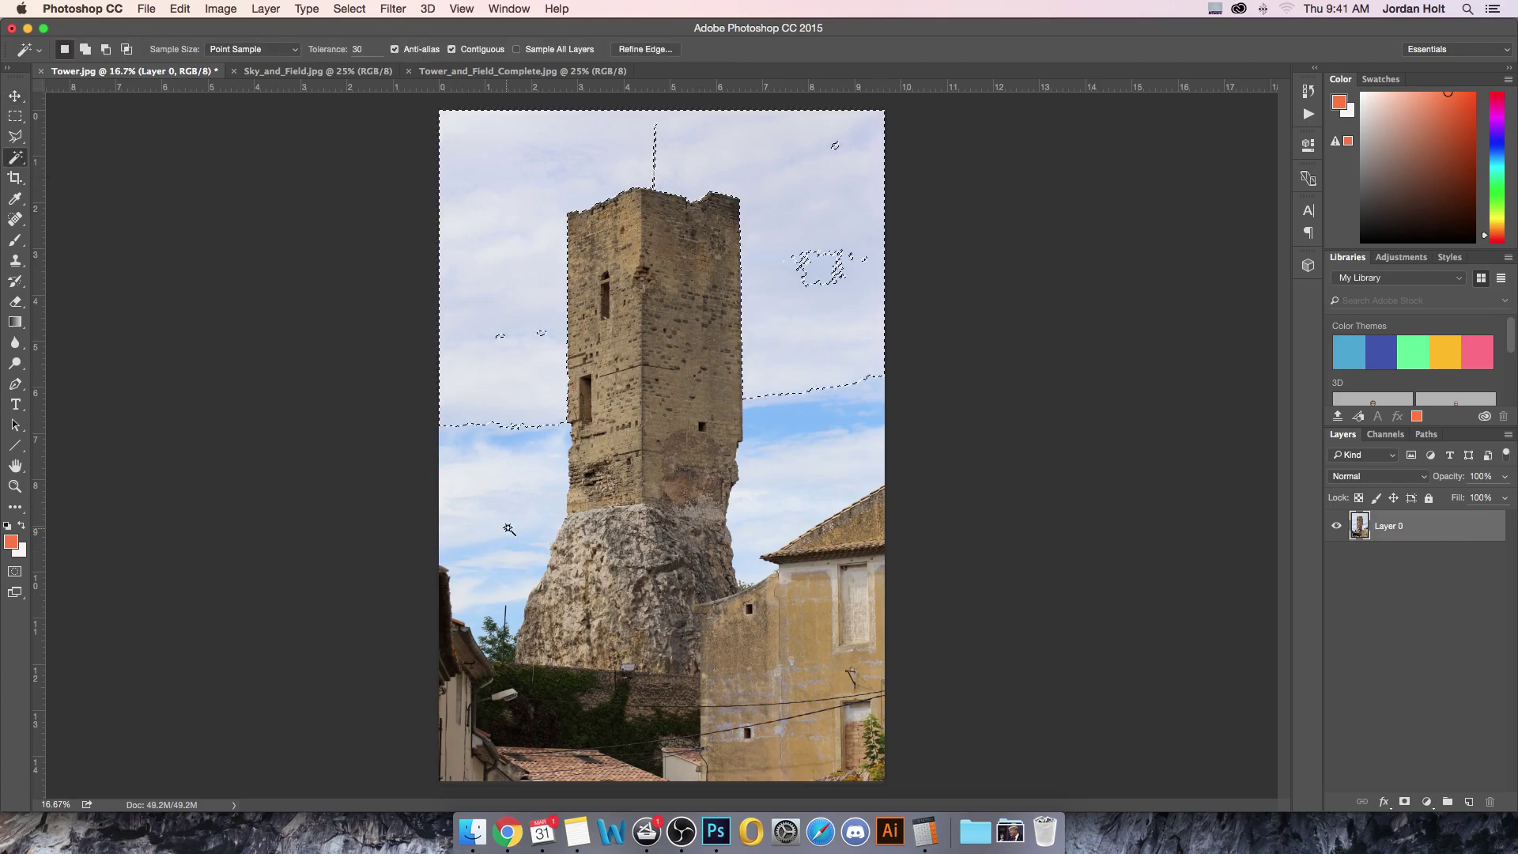
pyautogui.keyDown('shift'); pyautogui.click(515, 474); pyautogui.keyUp('shift')
pyautogui.keyDown('shift'); pyautogui.click(795, 470); pyautogui.keyUp('shift')
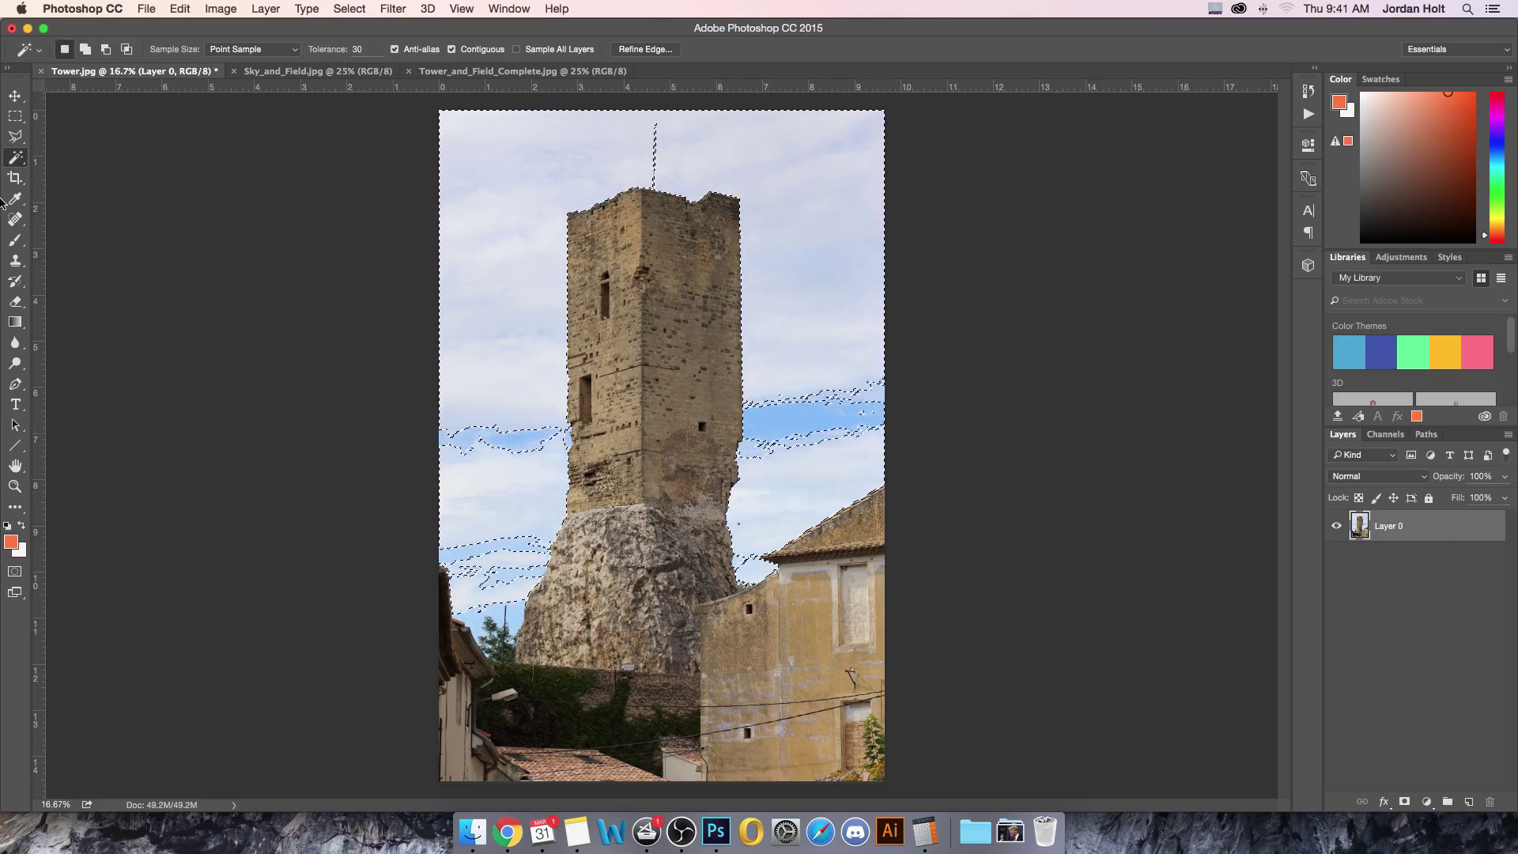
# - Refine the sky selection with Quick Selection, delete the sky, and deselect
pyautogui.rightClick(16, 157)
pyautogui.click(83, 155)
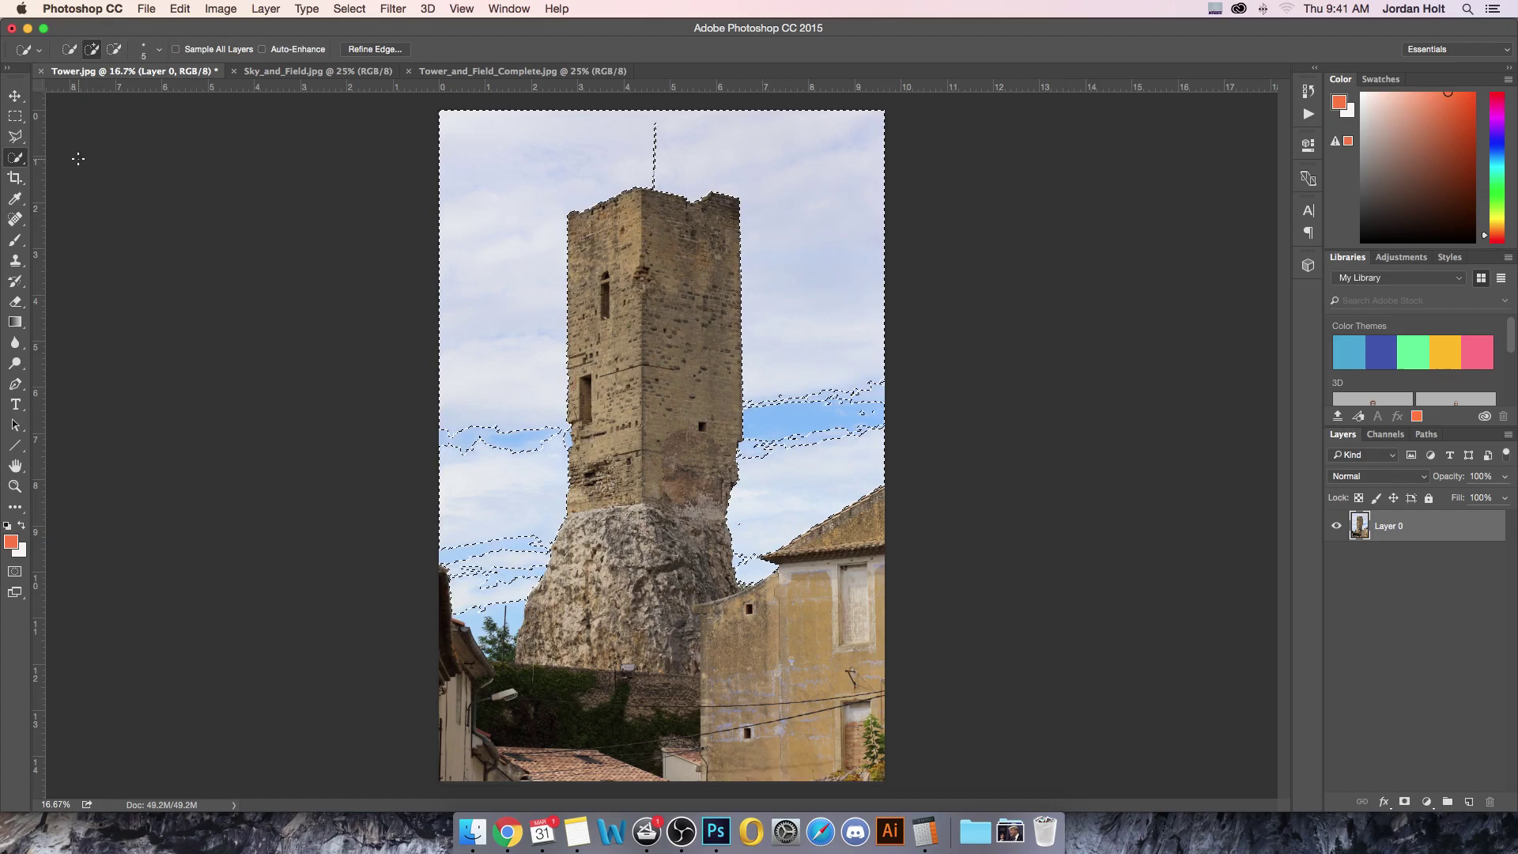
pyautogui.rightClick(21, 162)
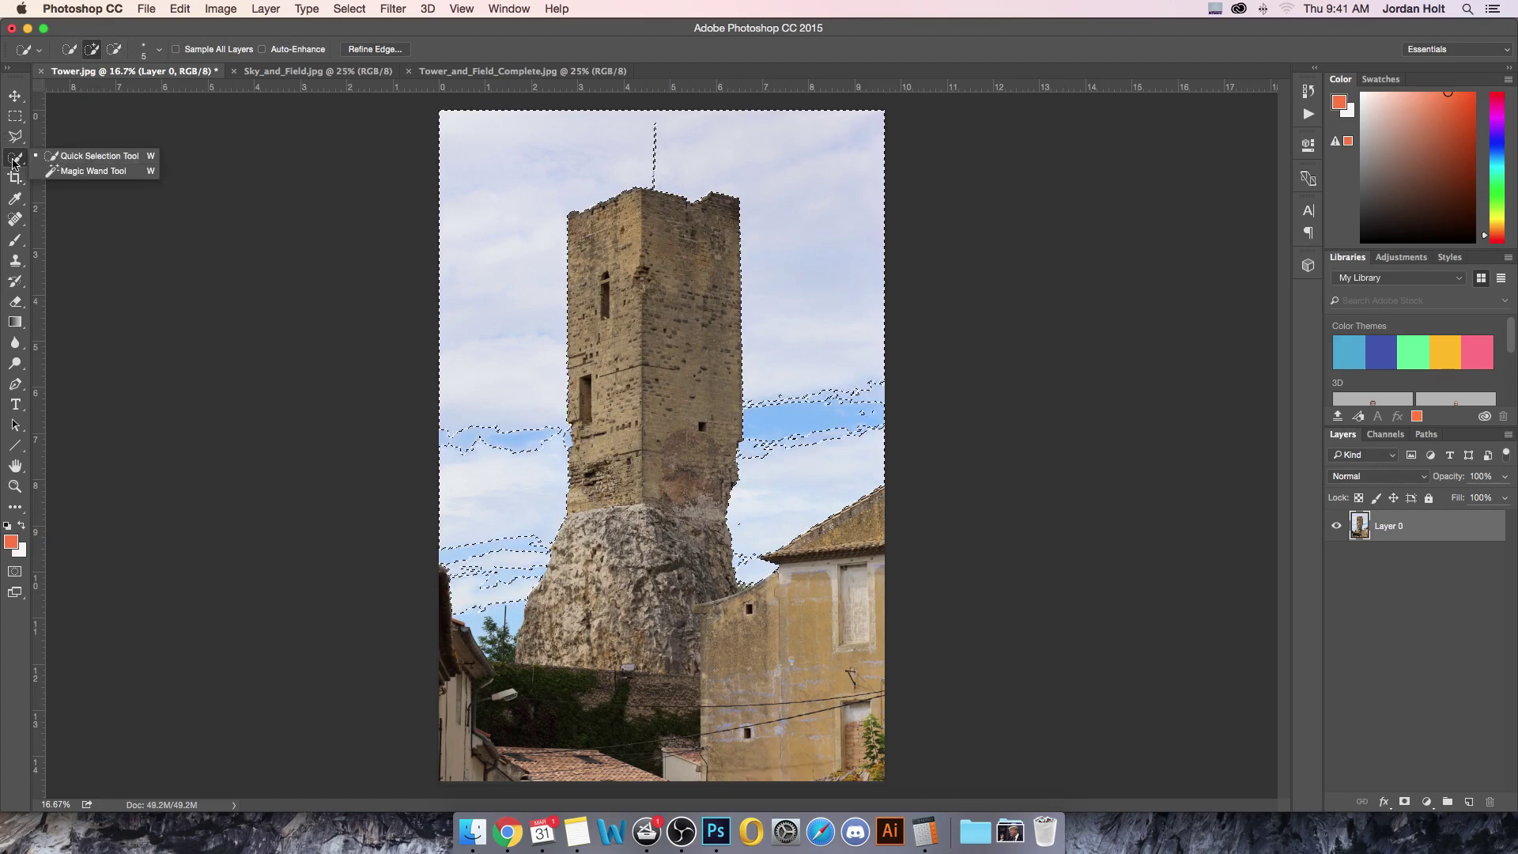
pyautogui.click(83, 156)
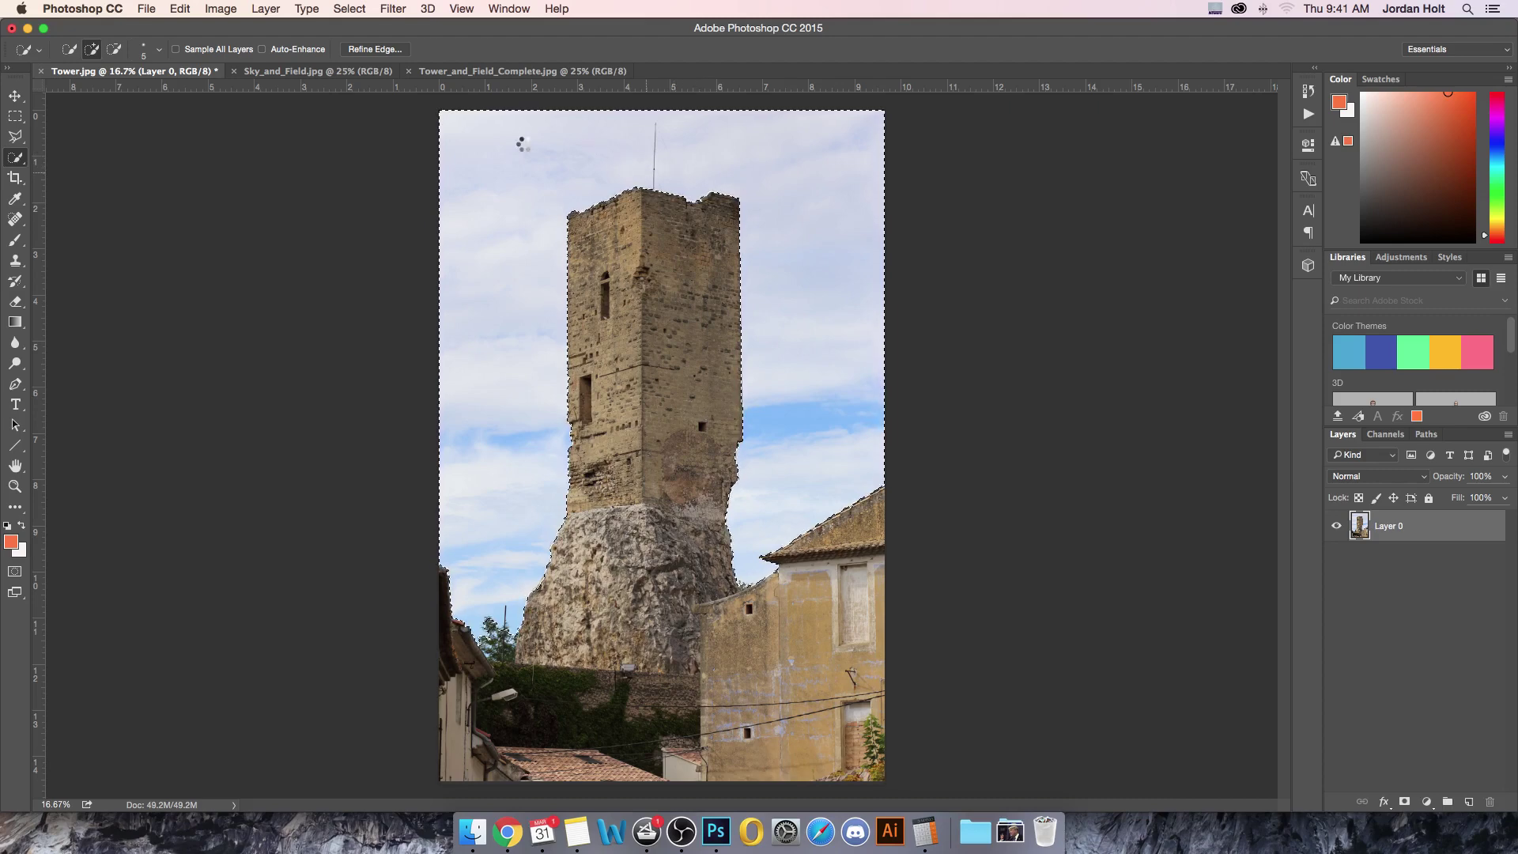
pyautogui.press('v')
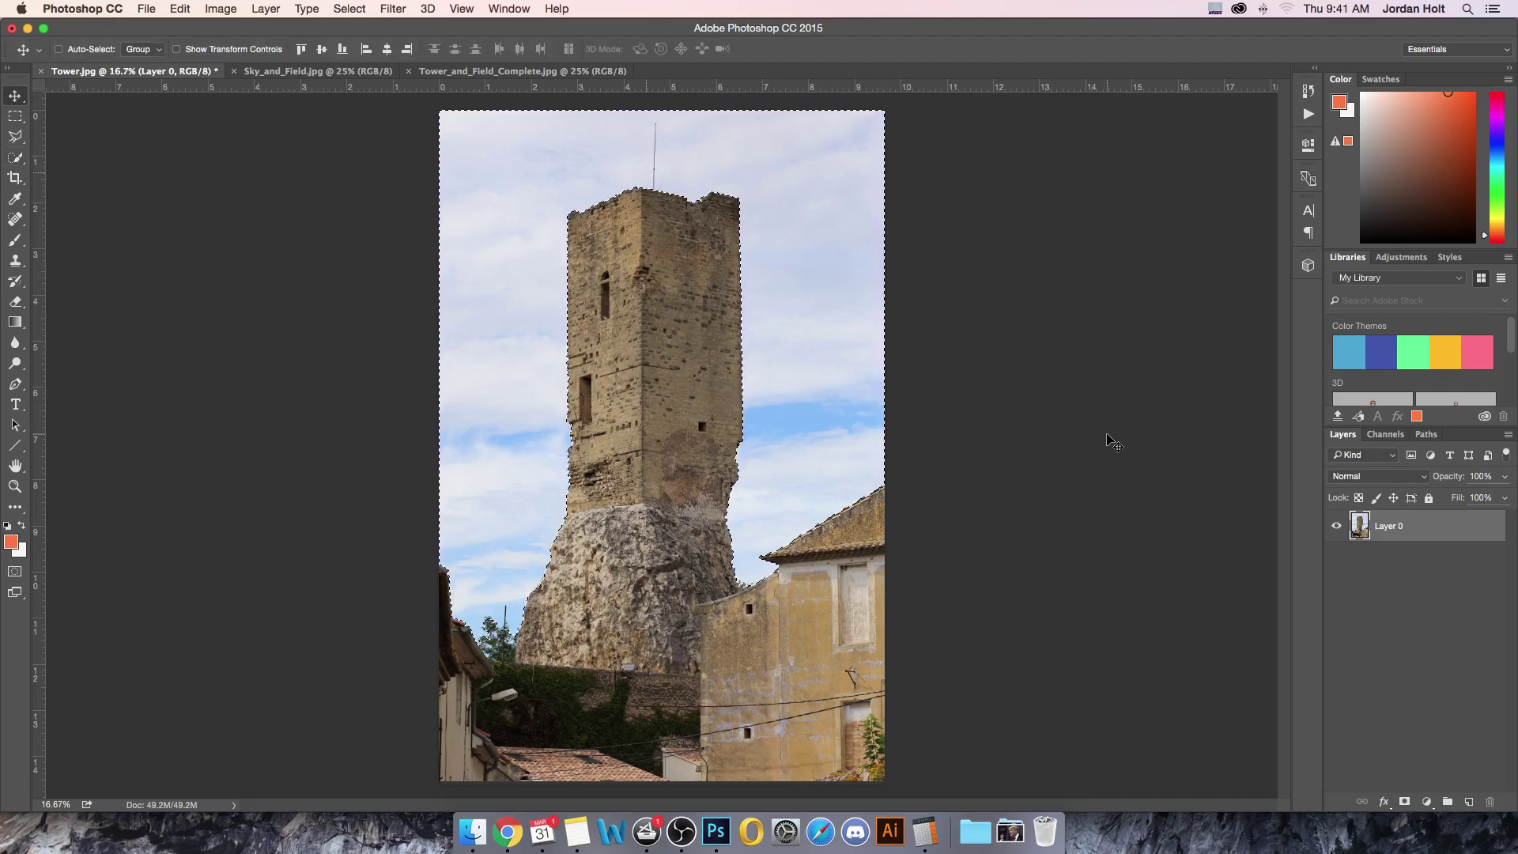
pyautogui.press('Delete')
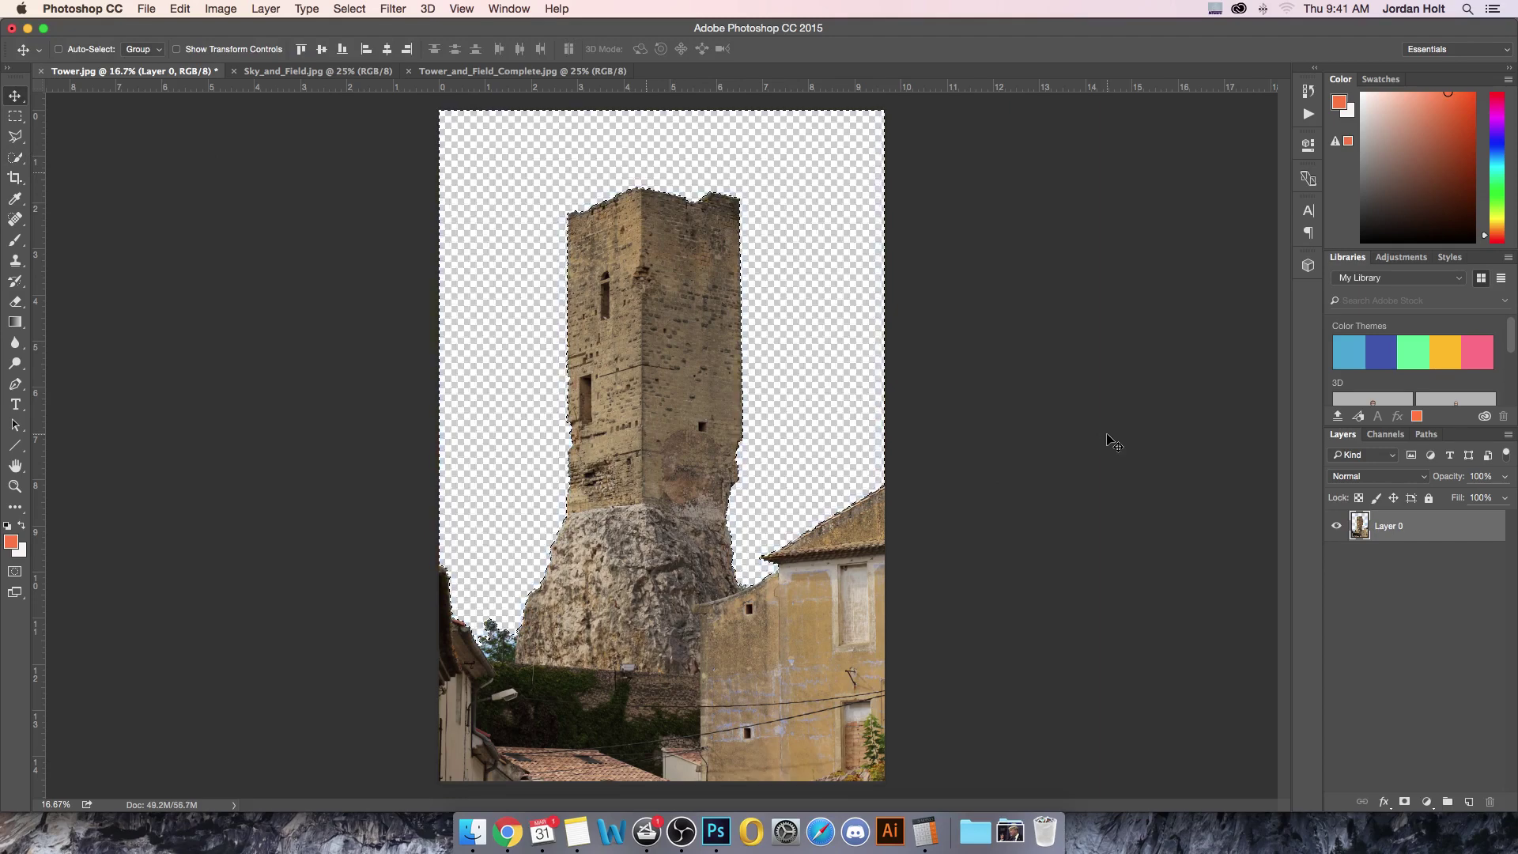
pyautogui.press('super+d')
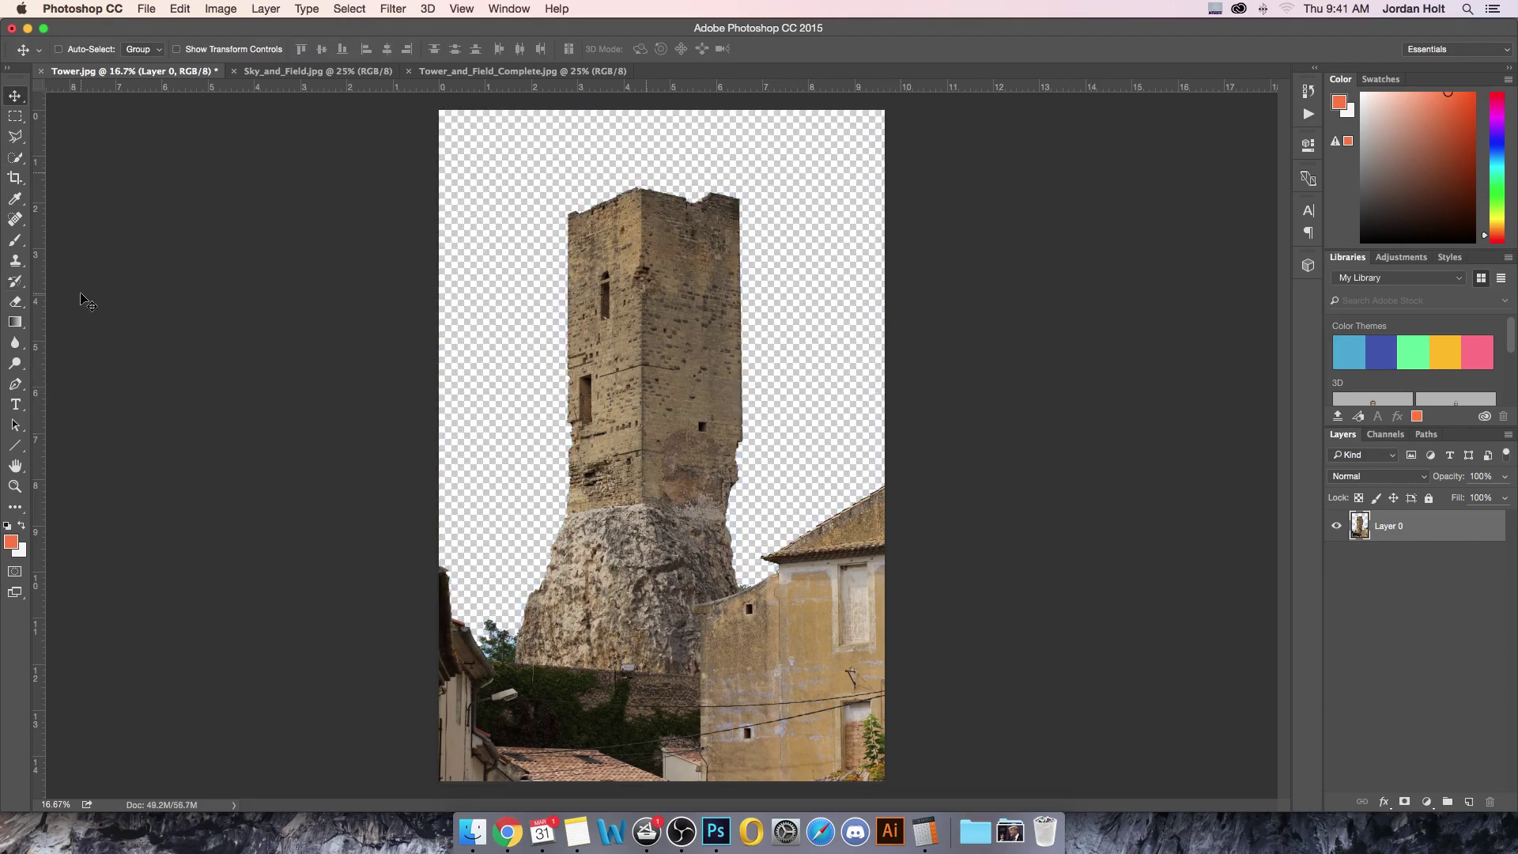
# - Erase the buildings and foliage with an 800 px hard round eraser, then drag the tower into Sky_and_Field.jpg
pyautogui.click(15, 301)
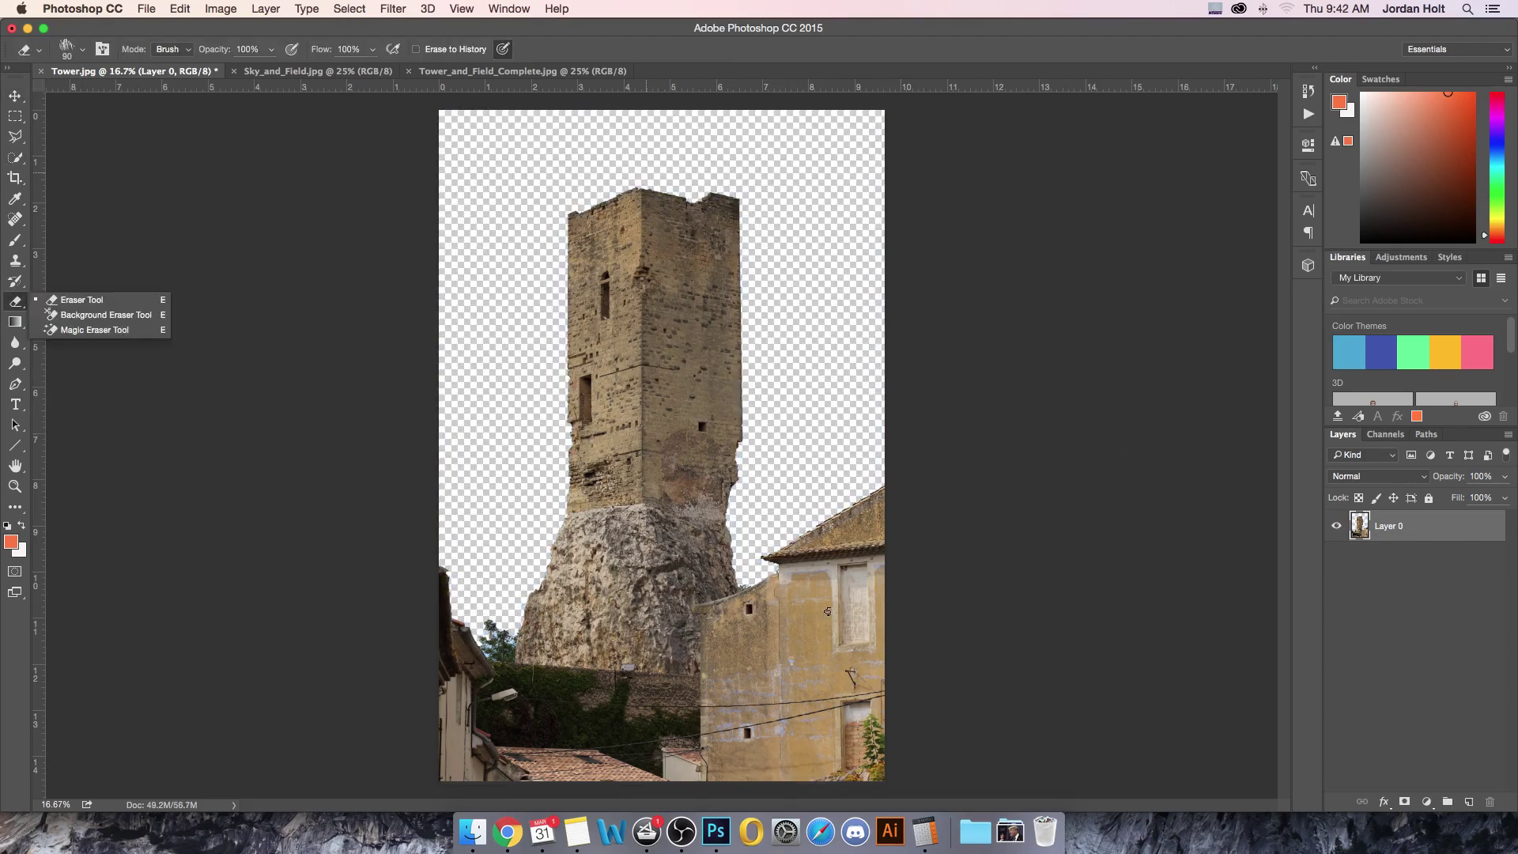
pyautogui.click(68, 50)
pyautogui.click(68, 51)
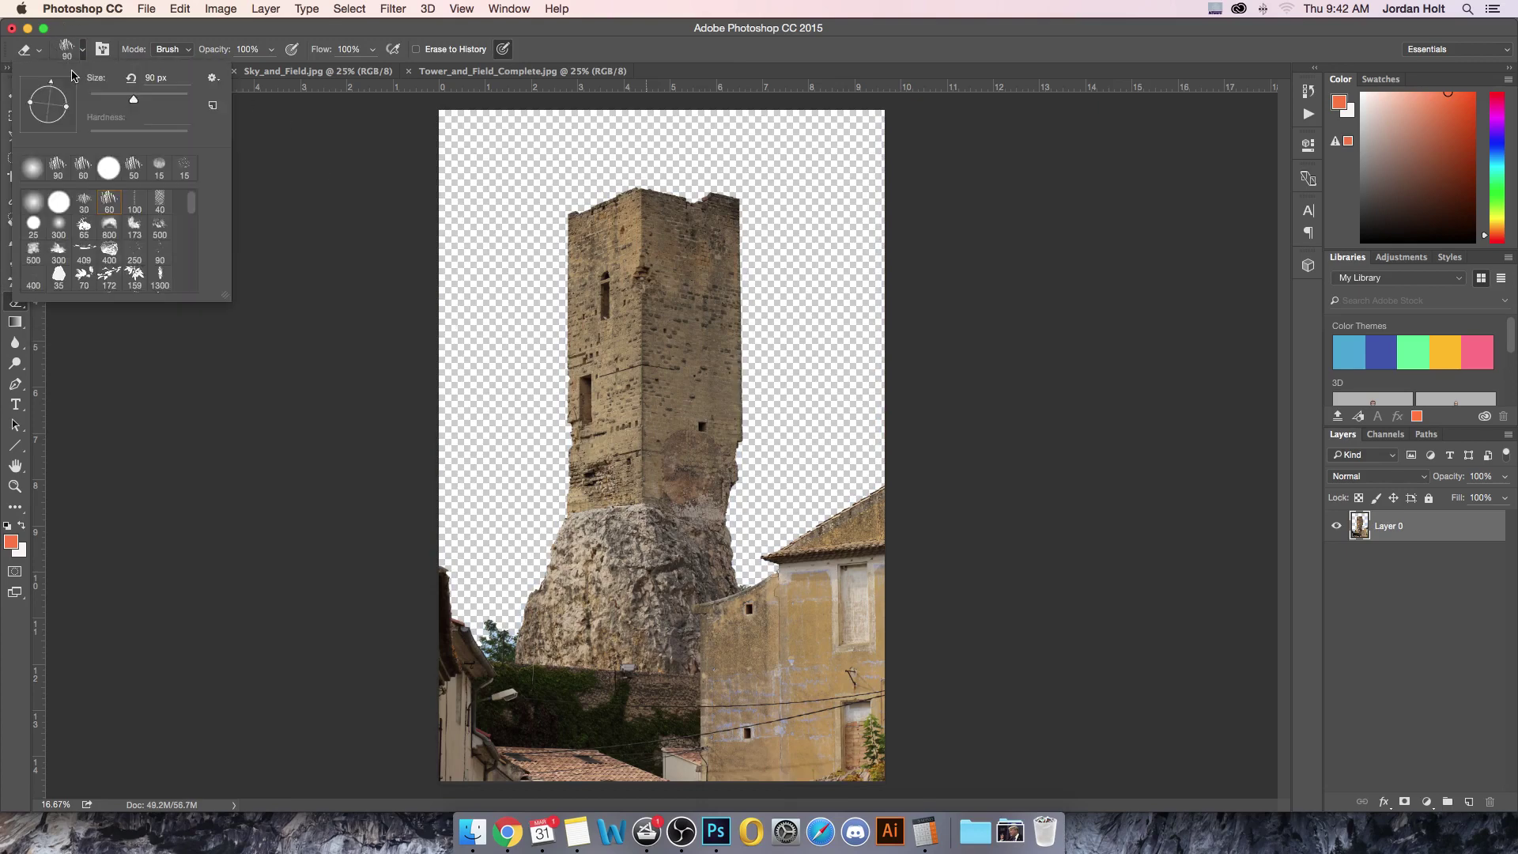
pyautogui.click(58, 203)
pyautogui.press('Return')
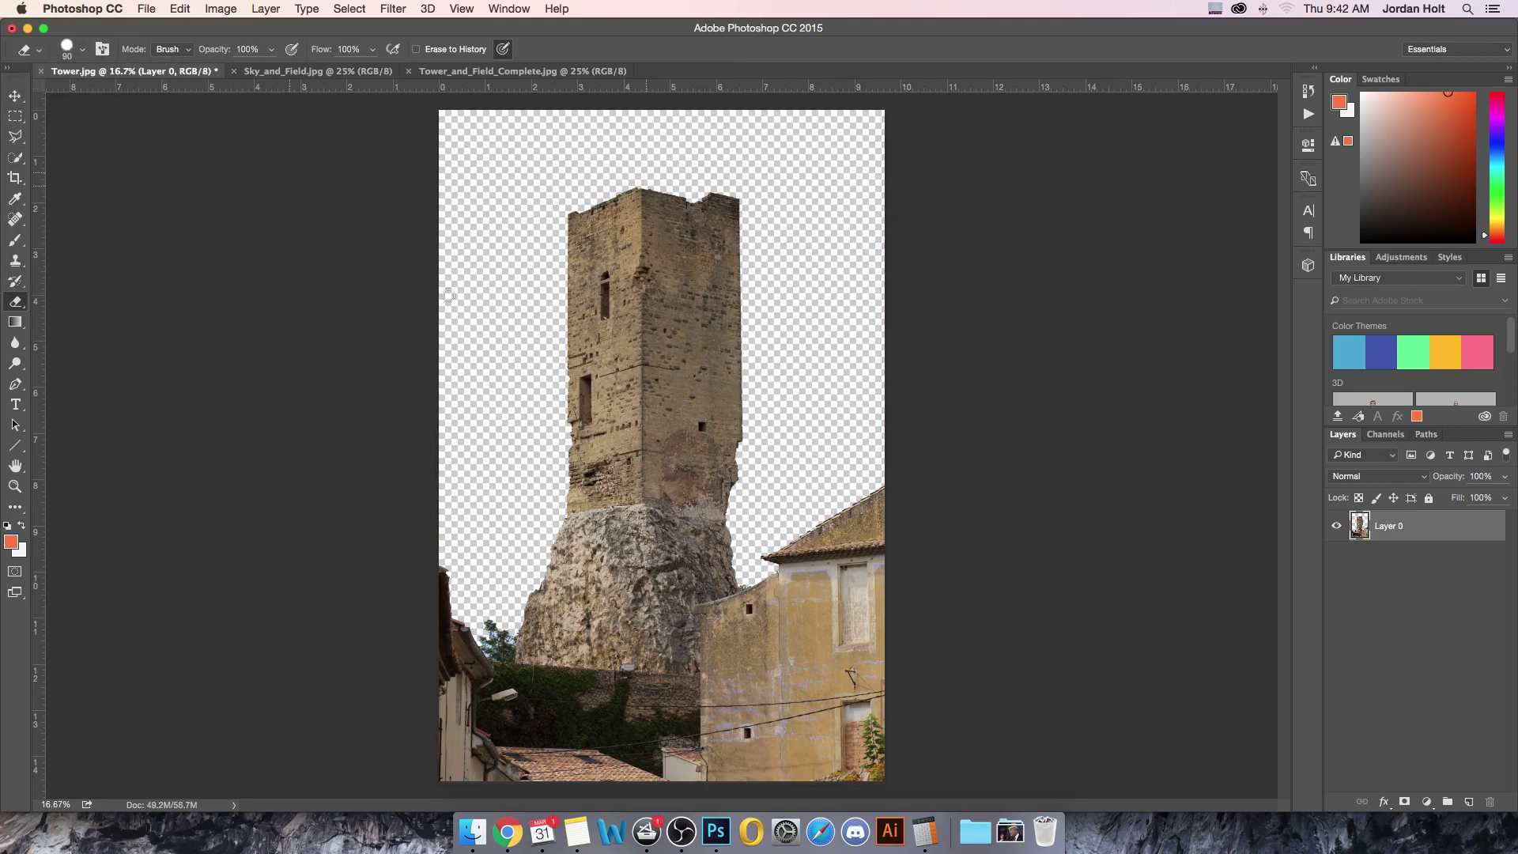
pyautogui.press(']')
pyautogui.press(']')
pyautogui.press(']')
pyautogui.press(']')
pyautogui.press(']')
pyautogui.press(']')
pyautogui.press(']')
pyautogui.press(']')
pyautogui.press(']')
pyautogui.press(']')
pyautogui.press(']')
pyautogui.press(']')
pyautogui.press(']')
pyautogui.moveTo(838, 559)
pyautogui.mouseDown()
pyautogui.moveTo(873, 547)
pyautogui.moveTo(828, 565)
pyautogui.moveTo(763, 639)
pyautogui.moveTo(692, 656)
pyautogui.moveTo(501, 650)
pyautogui.moveTo(434, 617)
pyautogui.moveTo(473, 718)
pyautogui.moveTo(562, 785)
pyautogui.moveTo(960, 751)
pyautogui.moveTo(827, 670)
pyautogui.moveTo(900, 620)
pyautogui.moveTo(793, 736)
pyautogui.moveTo(600, 734)
pyautogui.moveTo(540, 712)
pyautogui.moveTo(601, 698)
pyautogui.moveTo(663, 654)
pyautogui.moveTo(921, 752)
pyautogui.mouseUp()
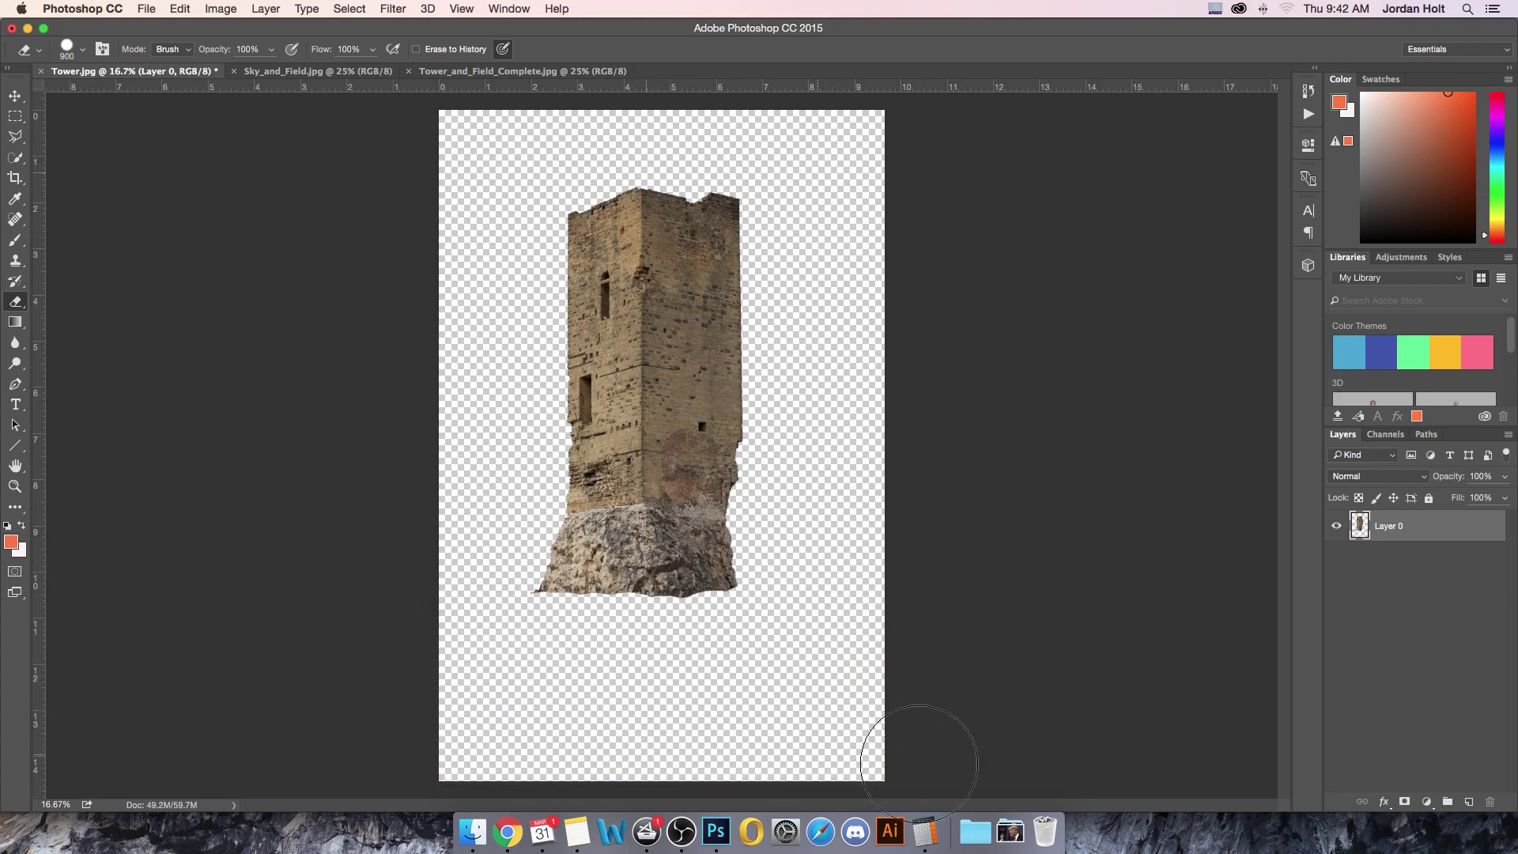
pyautogui.click(15, 96)
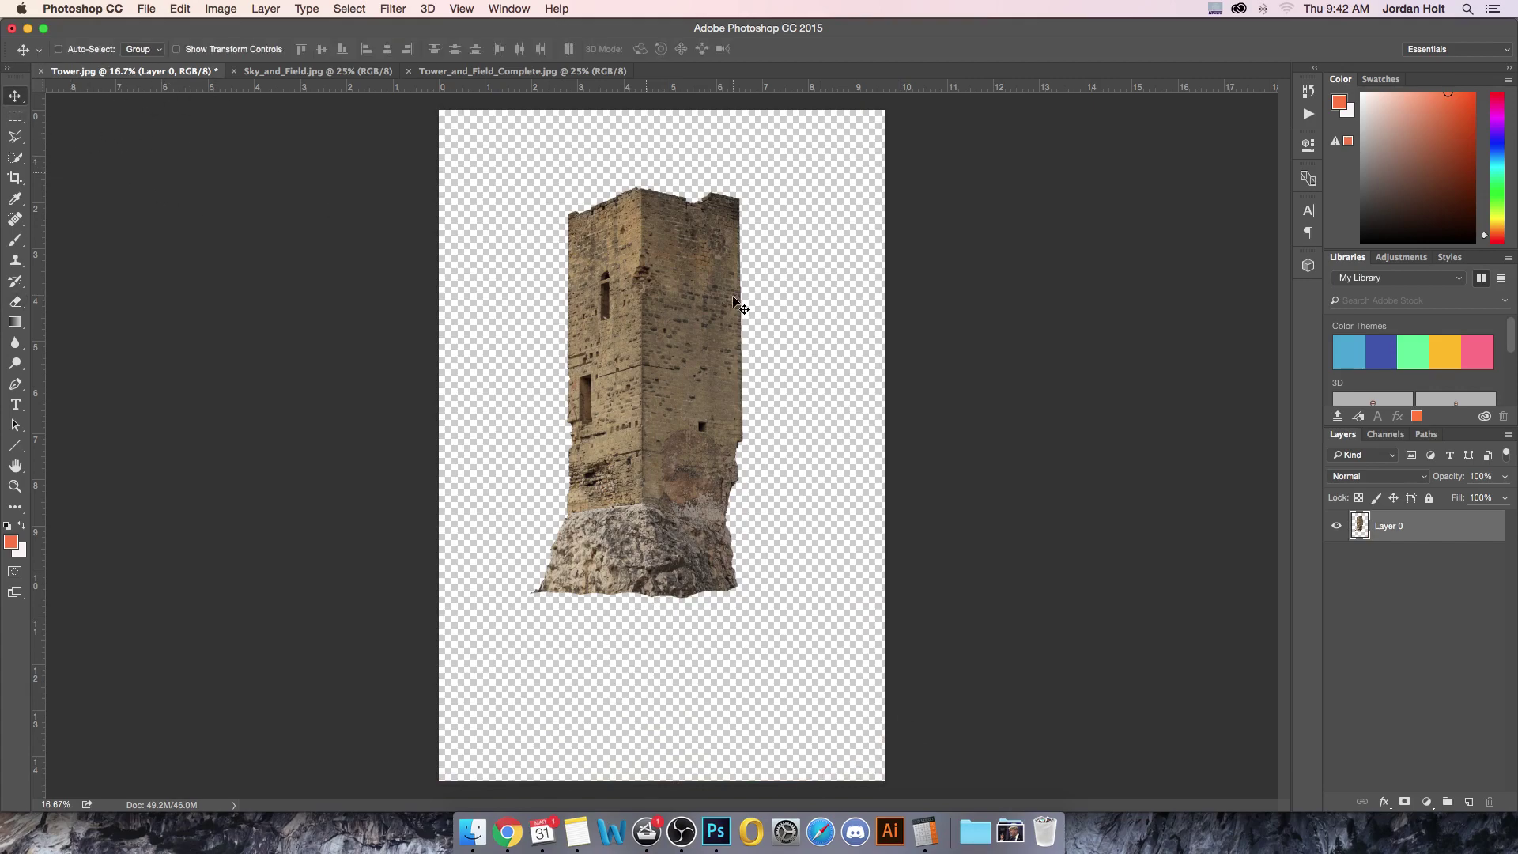
pyautogui.moveTo(734, 477); pyautogui.dragTo(742, 662)
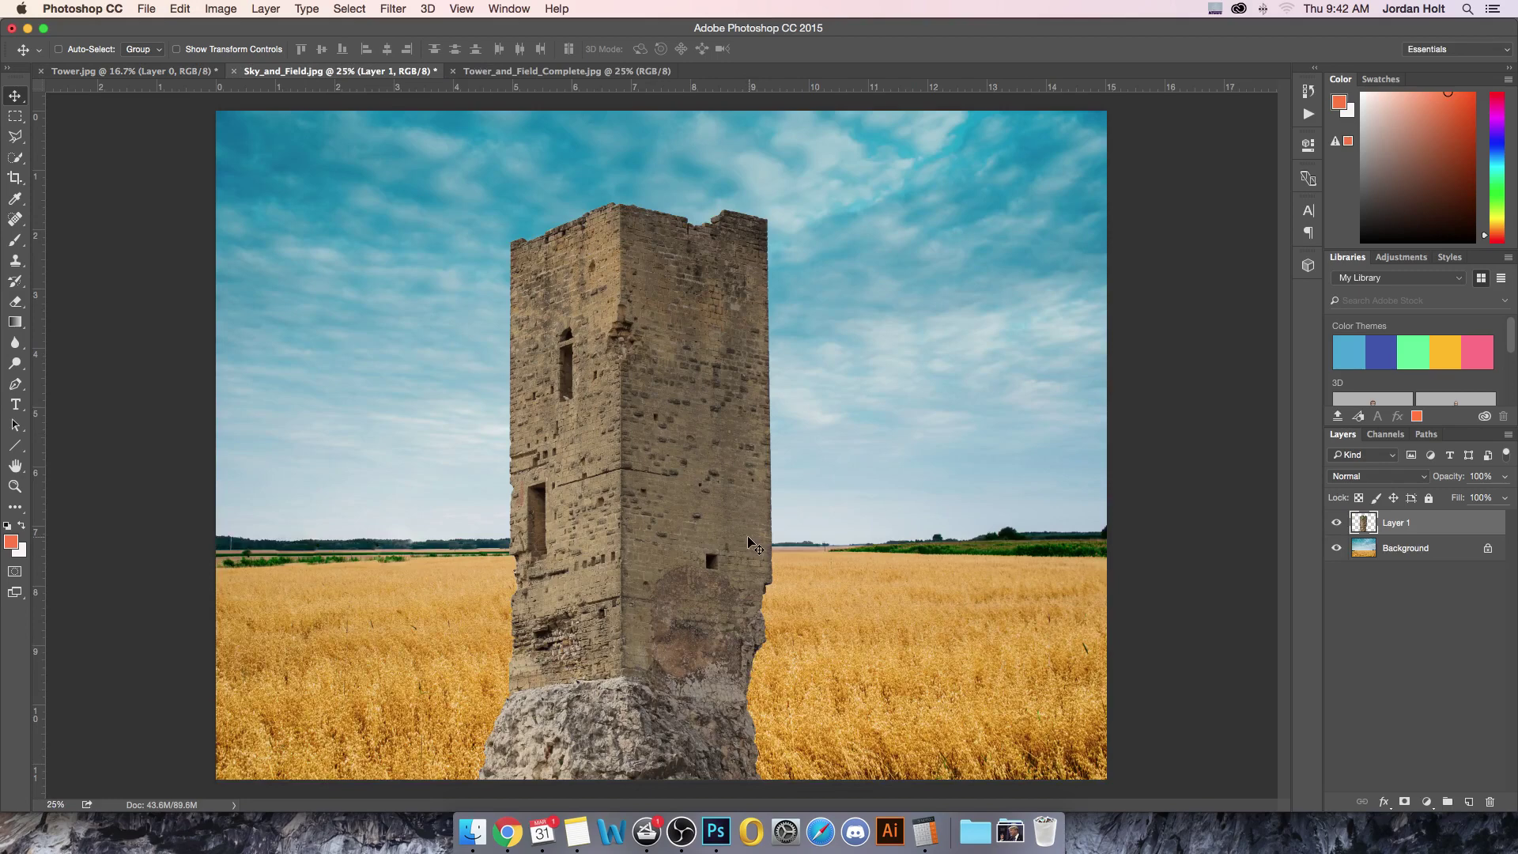
# - Free Transform the tower down to about 63% and commit it over the wheat field
pyautogui.moveTo(678, 604); pyautogui.dragTo(637, 506)
pyautogui.moveTo(636, 605); pyautogui.dragTo(665, 653)
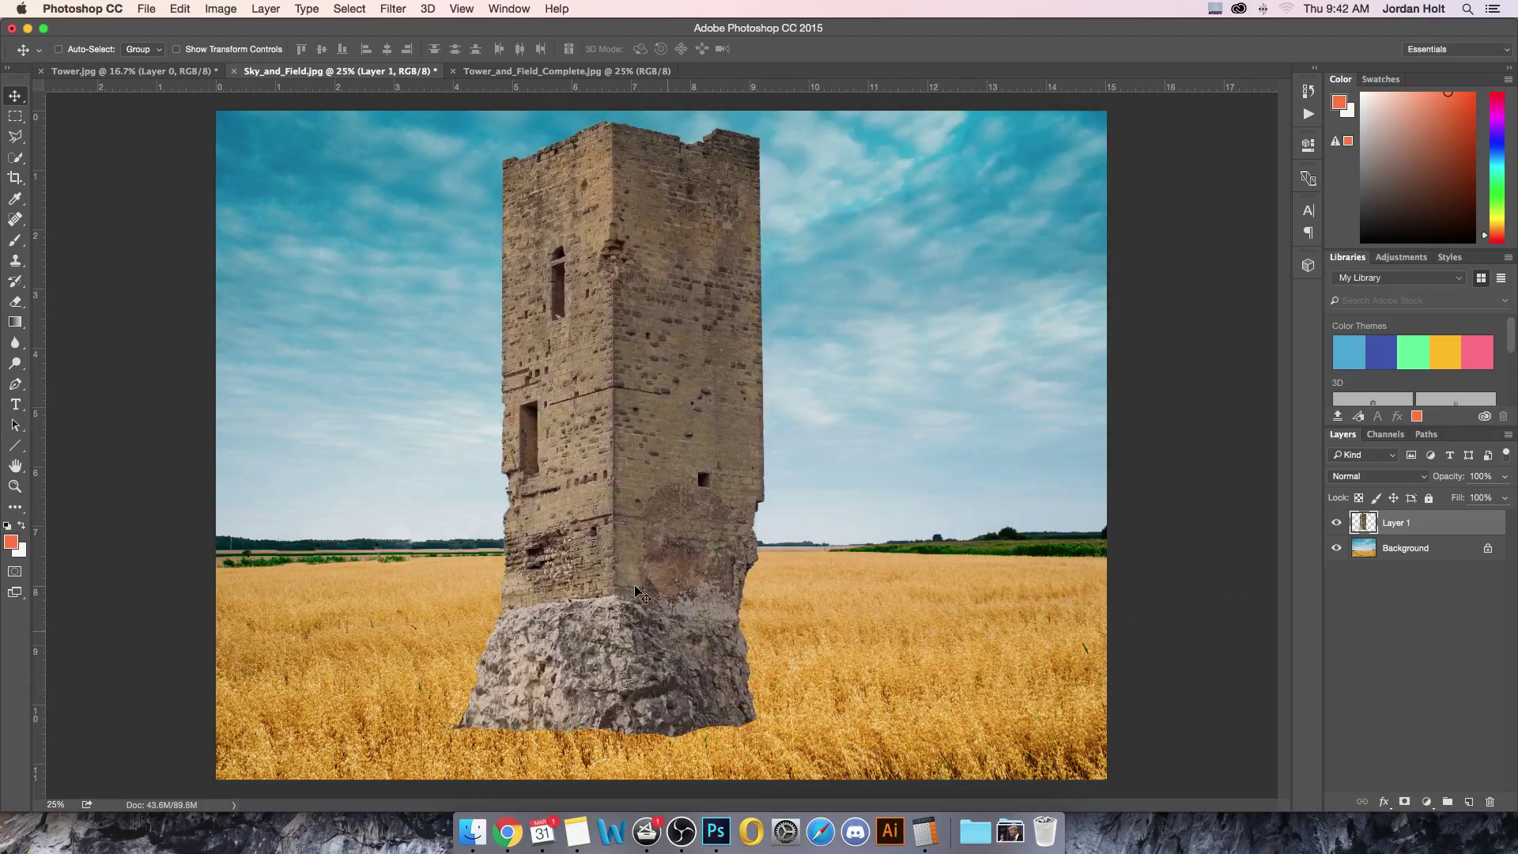
pyautogui.click(176, 49)
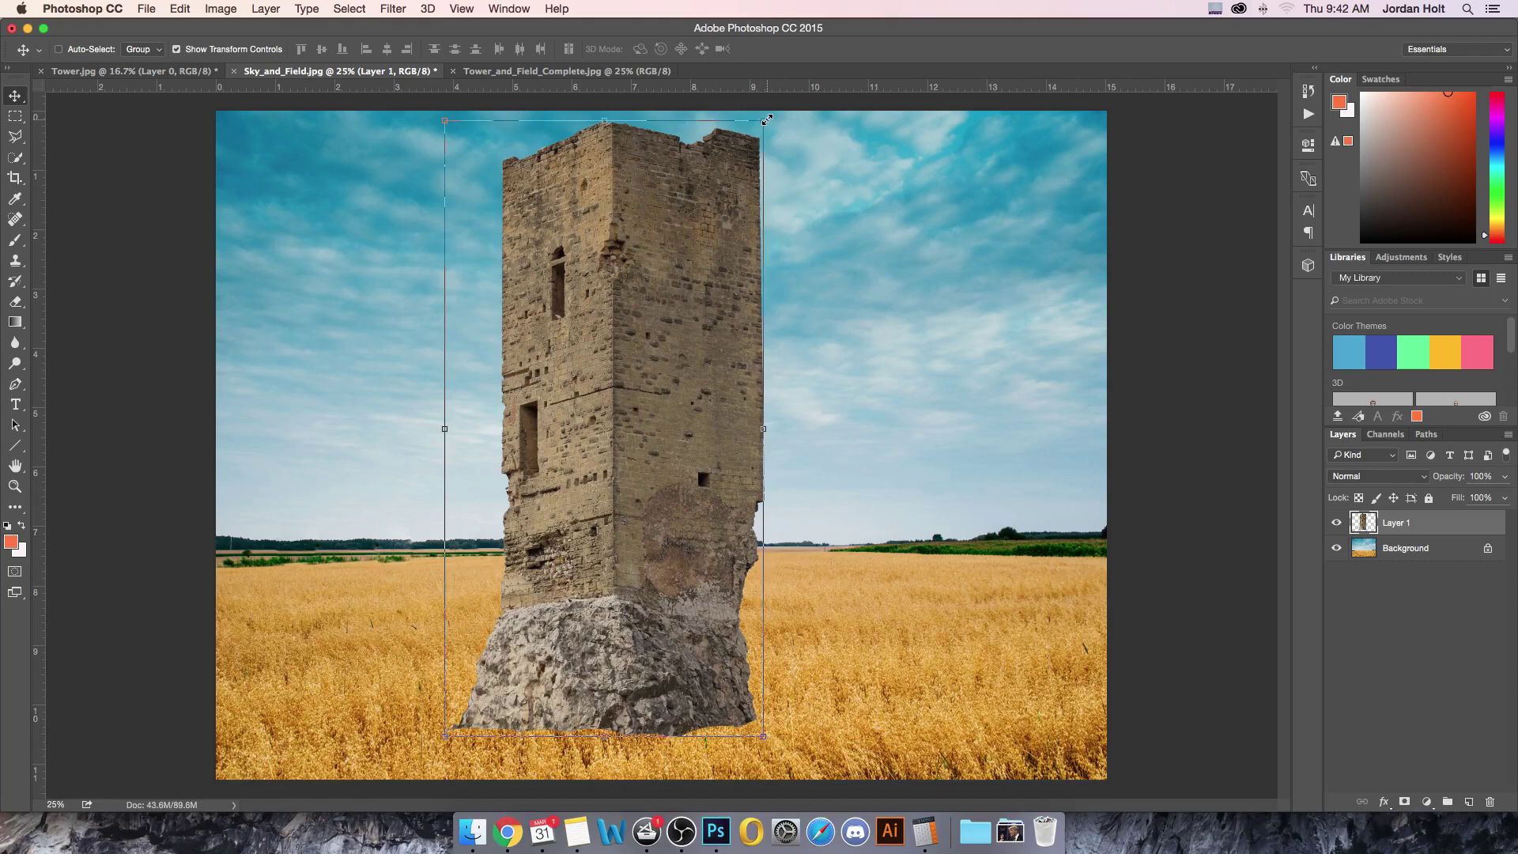
pyautogui.moveTo(763, 121); pyautogui.dragTo(660, 250)
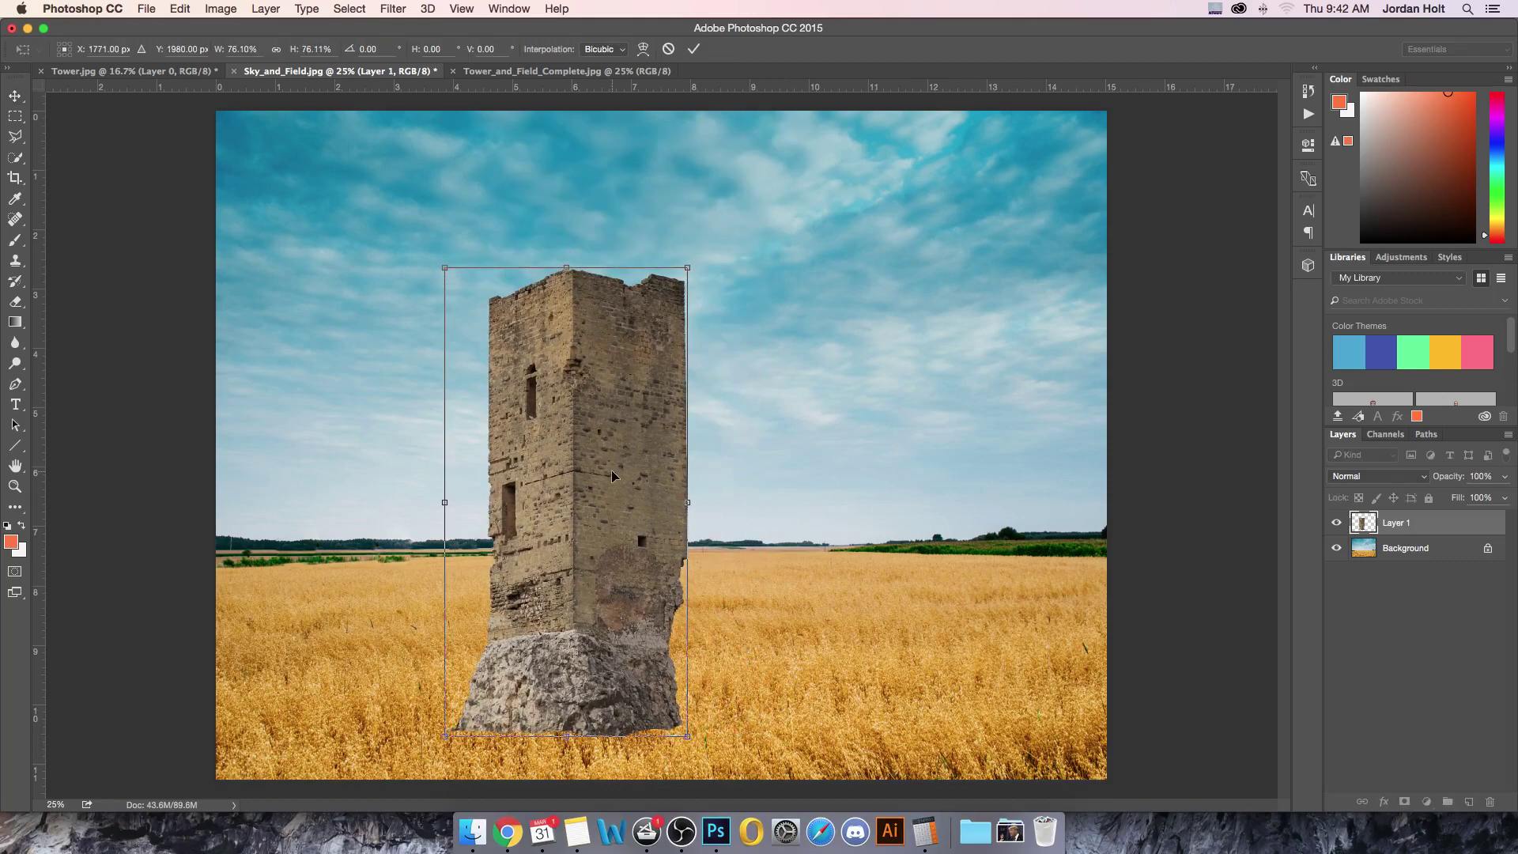
pyautogui.moveTo(611, 470); pyautogui.dragTo(508, 503)
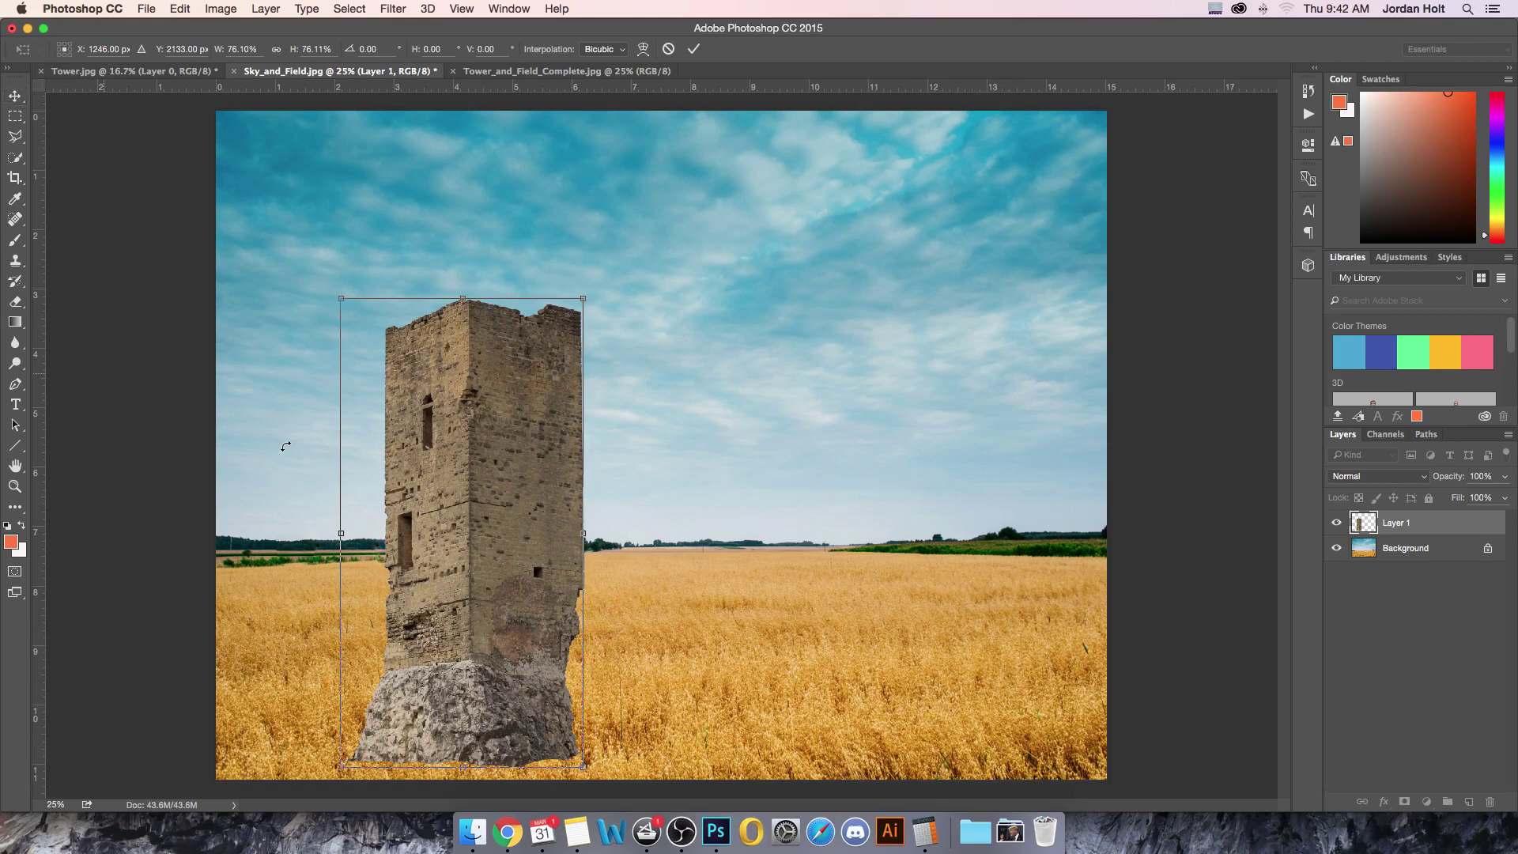
pyautogui.moveTo(471, 580); pyautogui.dragTo(549, 452)
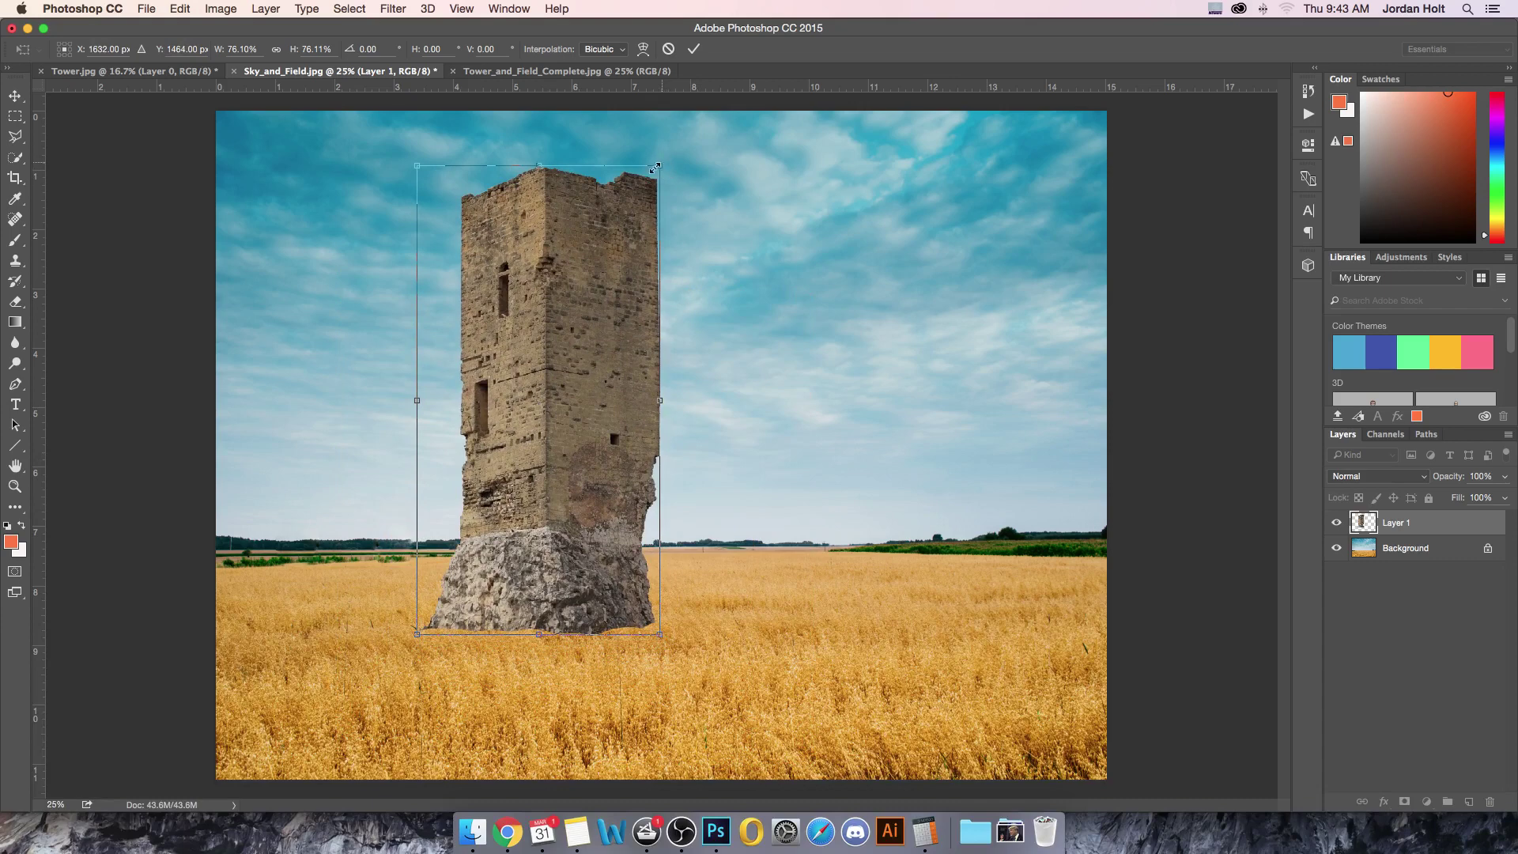
pyautogui.moveTo(656, 168); pyautogui.dragTo(617, 248)
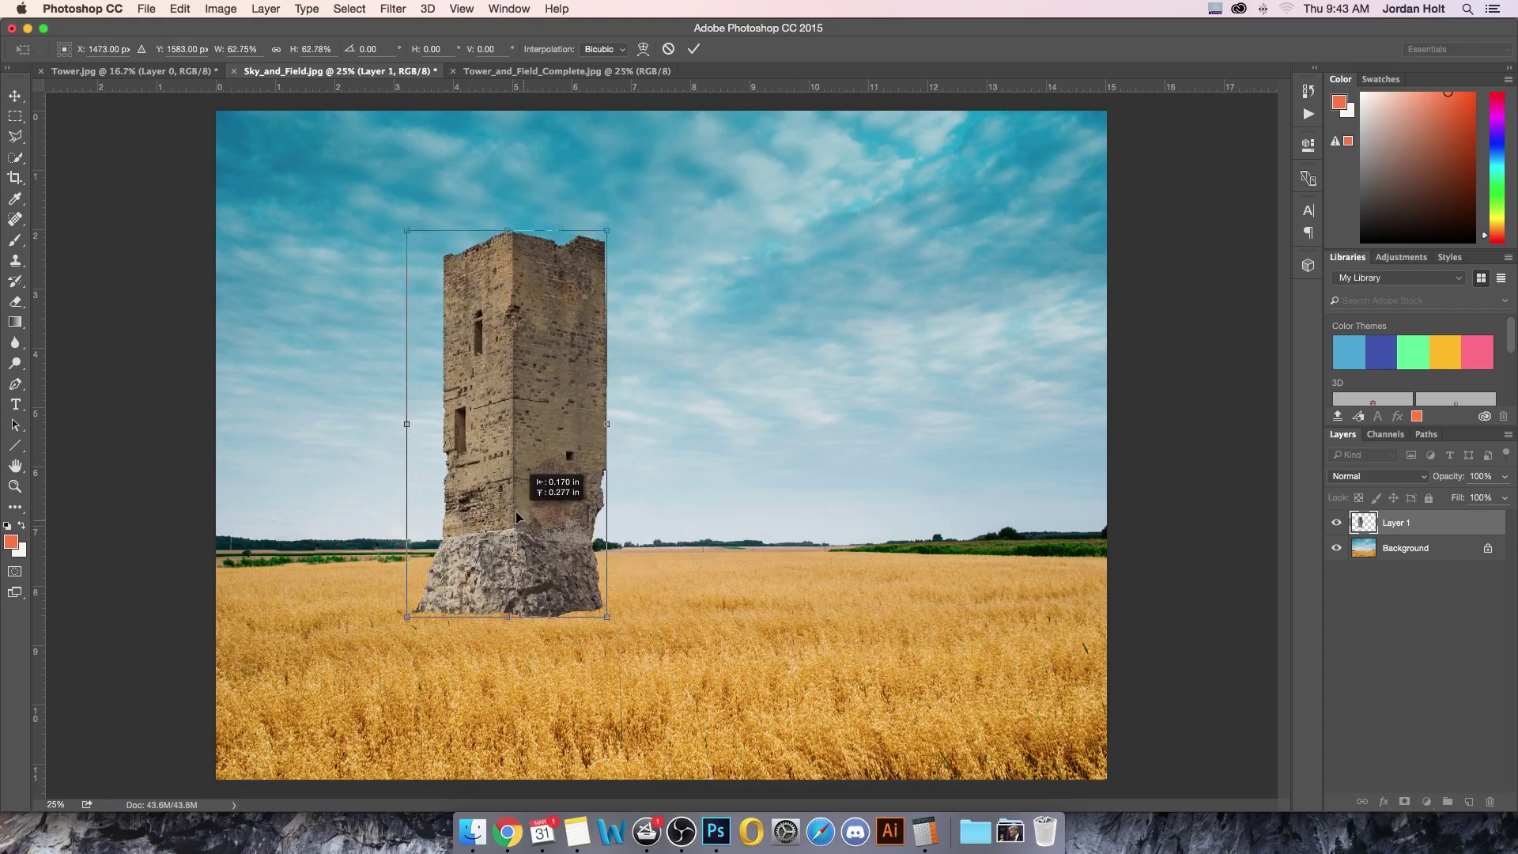
pyautogui.moveTo(516, 510); pyautogui.dragTo(506, 503)
pyautogui.moveTo(513, 590); pyautogui.dragTo(584, 538)
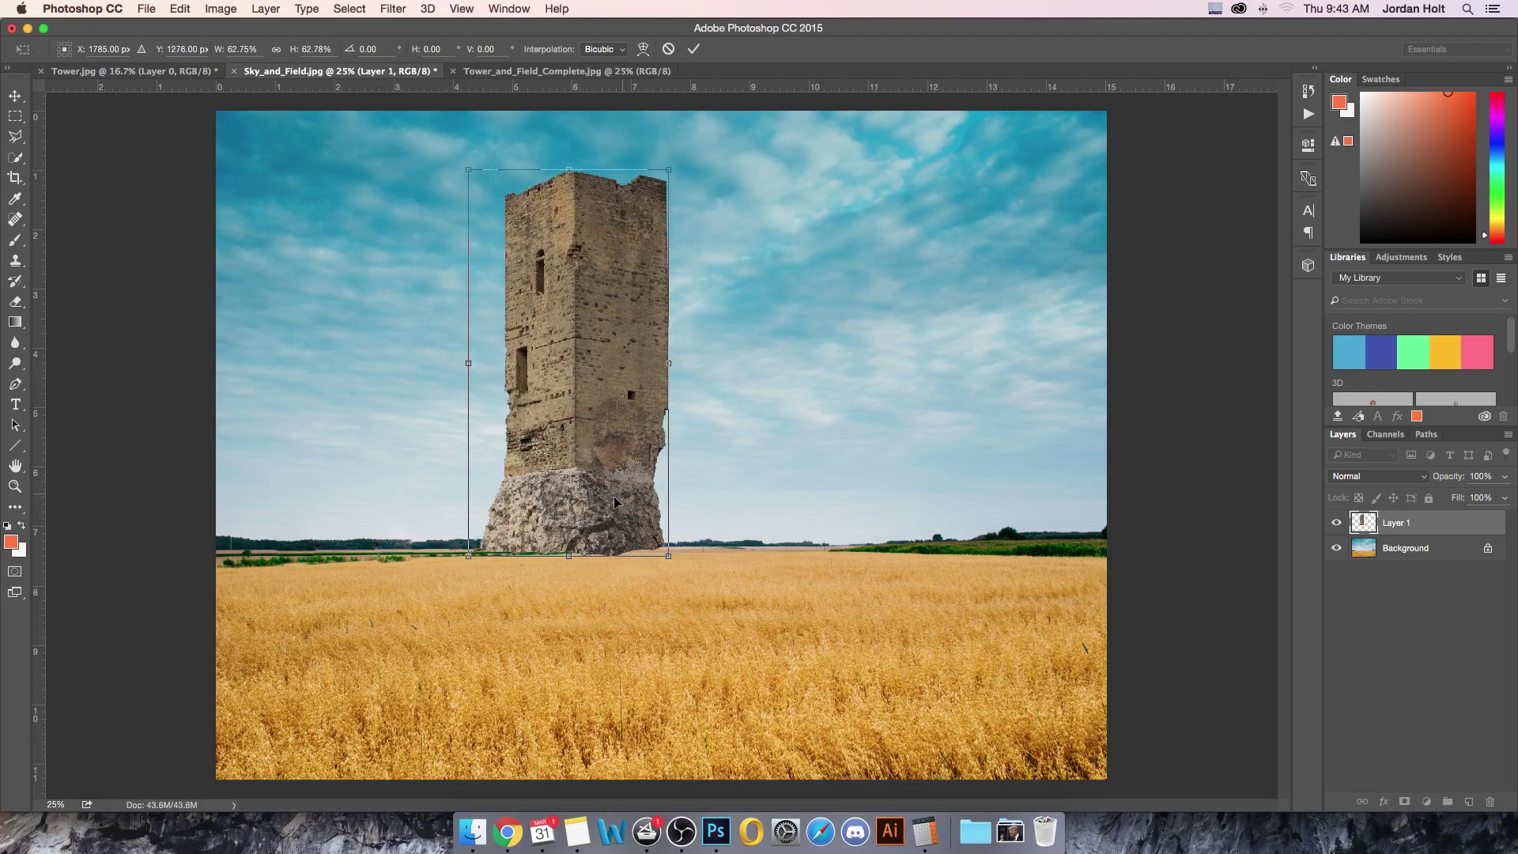
pyautogui.moveTo(614, 496); pyautogui.dragTo(527, 501)
pyautogui.press('Return')
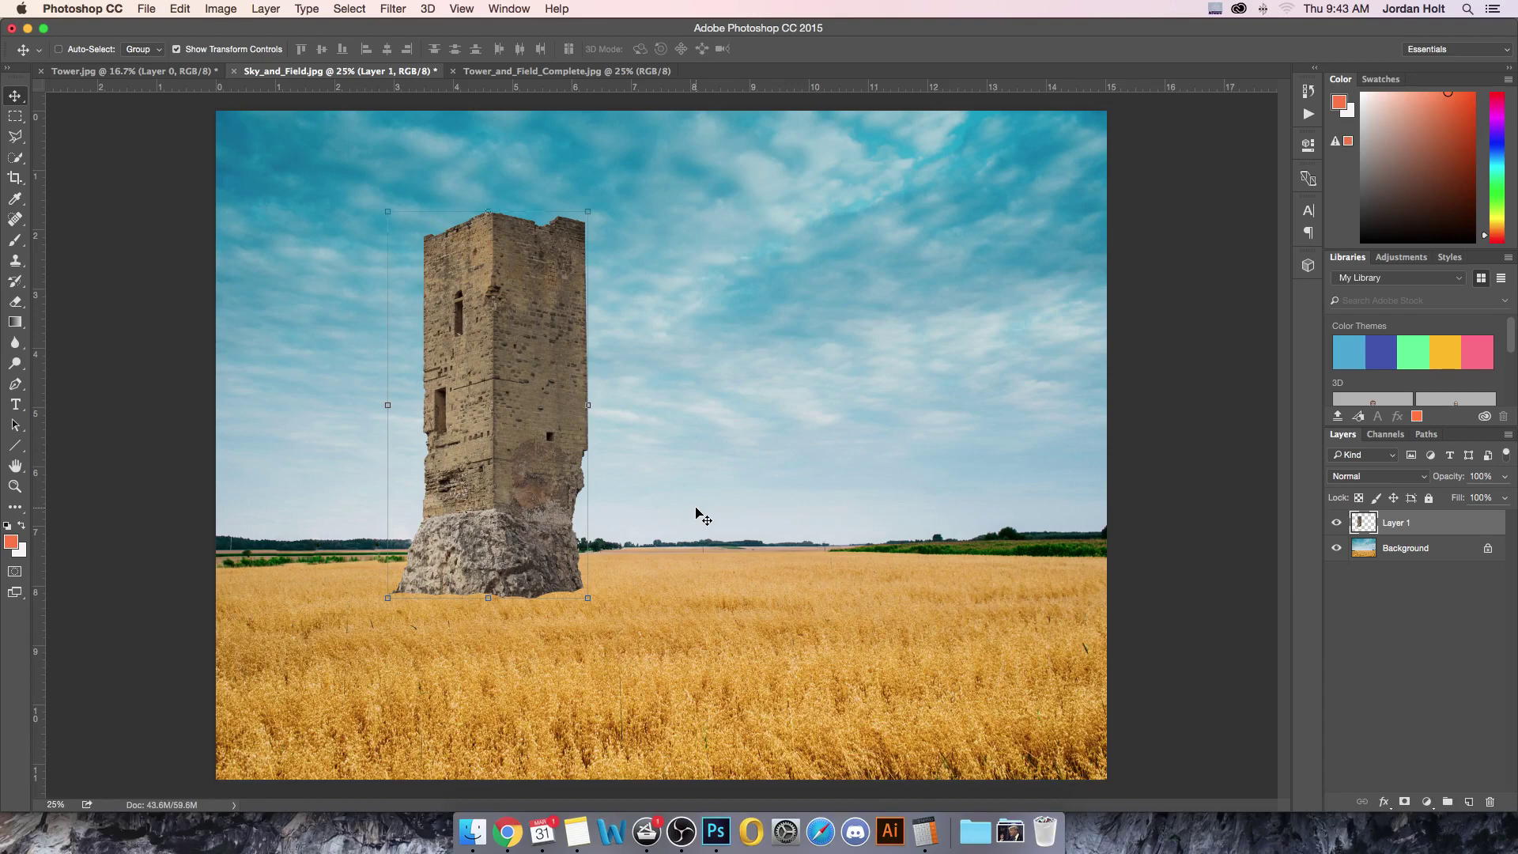
# - Hide the transform controls and nudge the tower left so its base sits in the wheat
pyautogui.moveTo(540, 553)
pyautogui.mouseDown()
pyautogui.moveTo(544, 536)
pyautogui.moveTo(541, 573)
pyautogui.mouseUp()
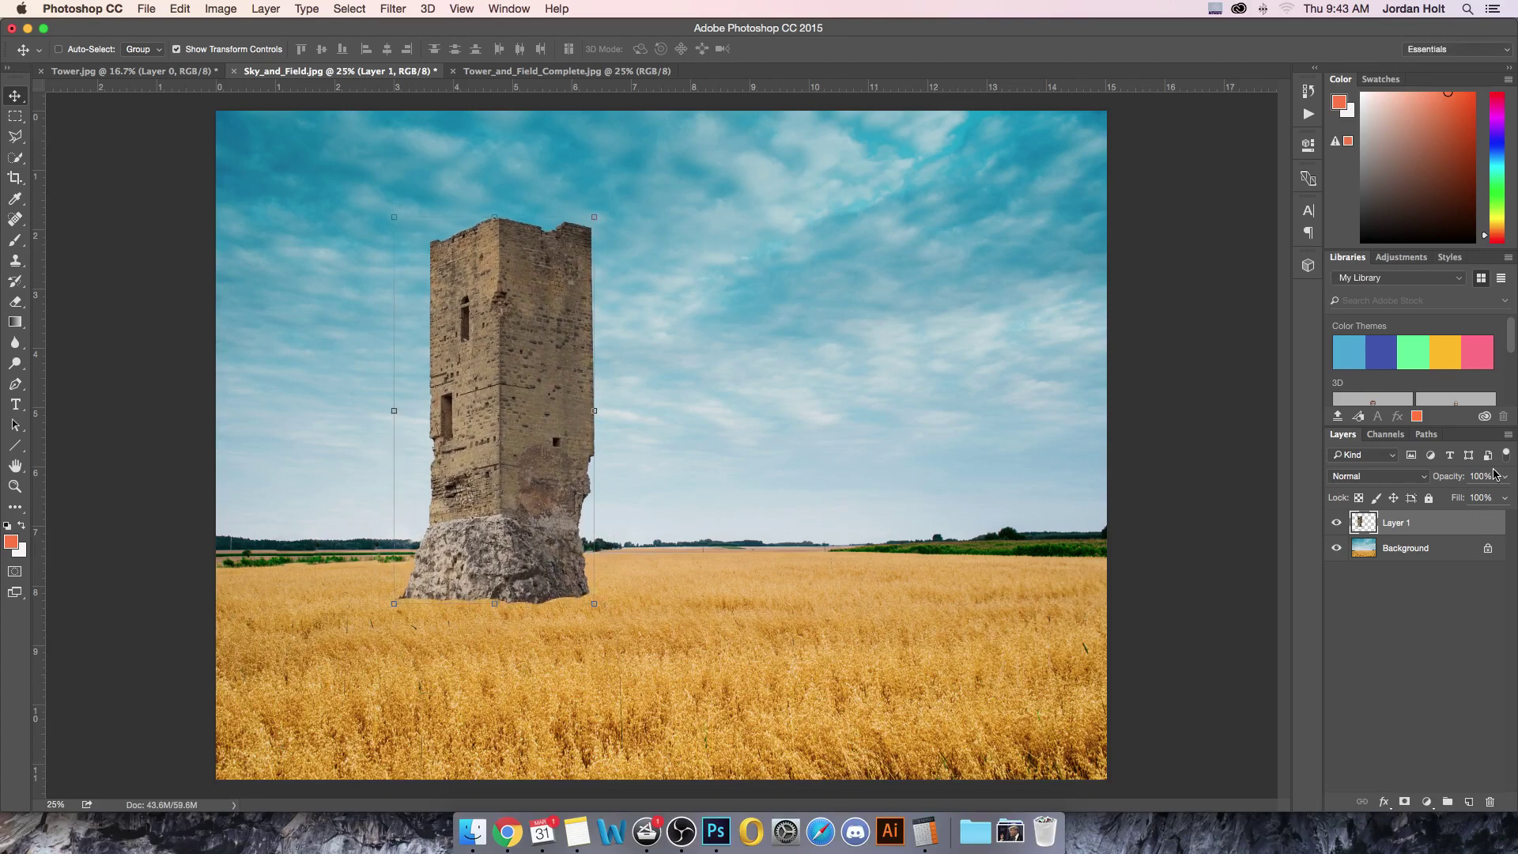
pyautogui.click(177, 50)
pyautogui.moveTo(553, 437); pyautogui.dragTo(541, 437)
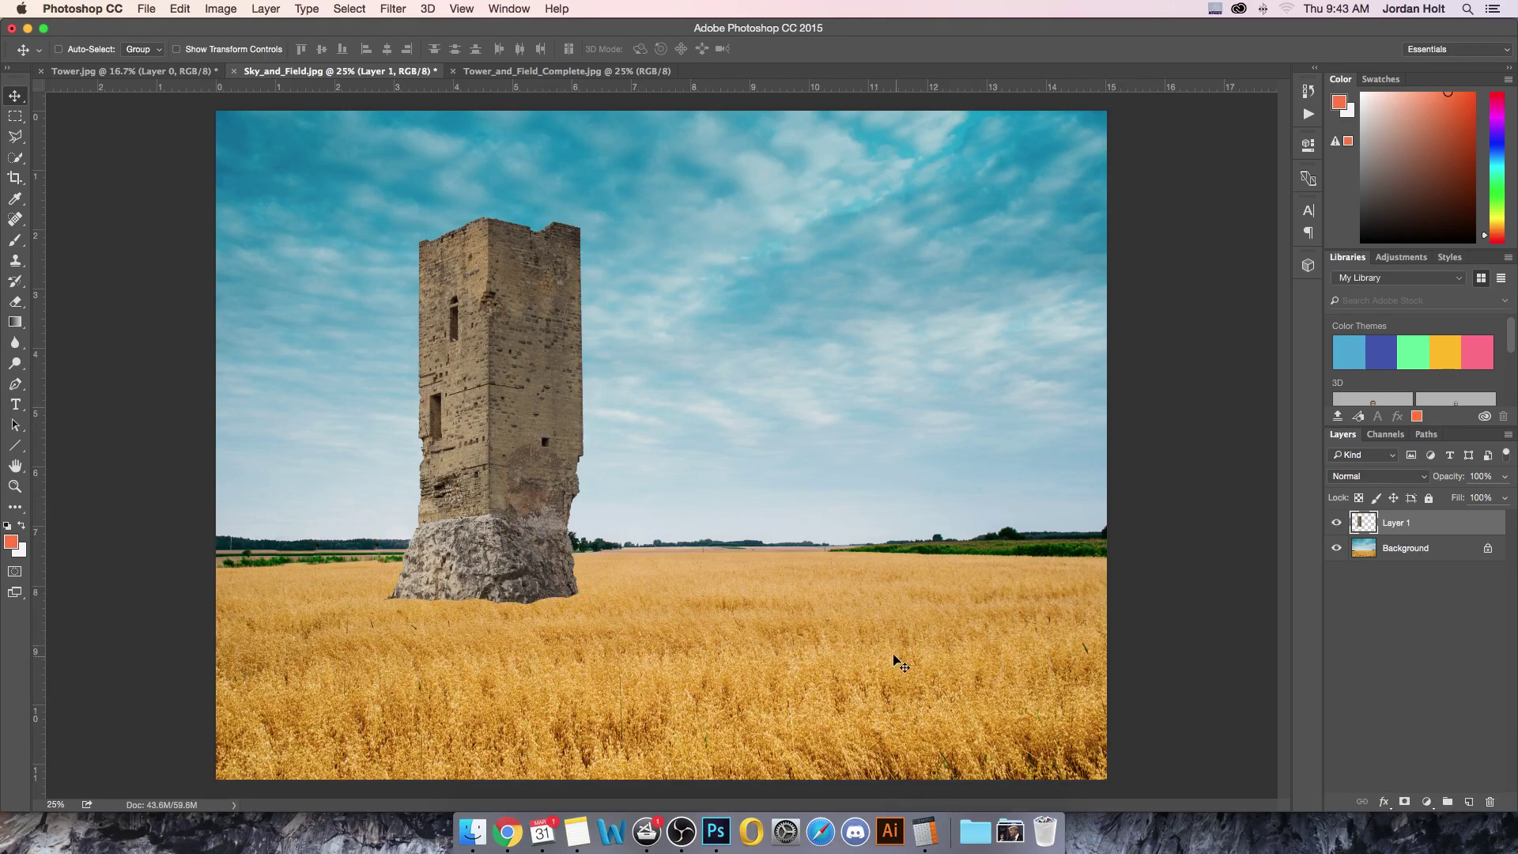
pyautogui.moveTo(515, 487); pyautogui.dragTo(502, 485)
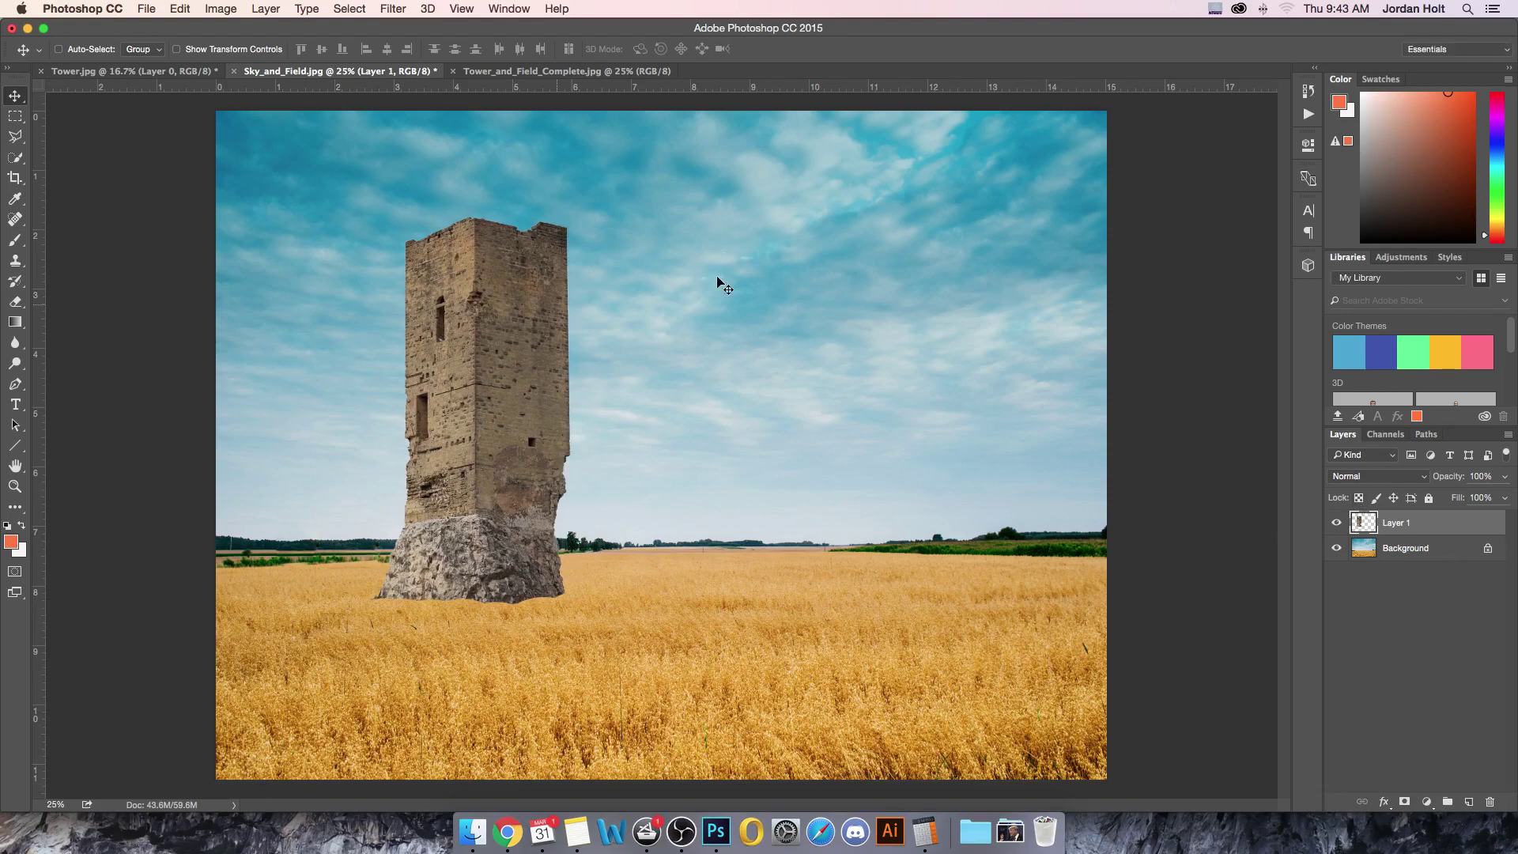
pyautogui.click(220, 9)
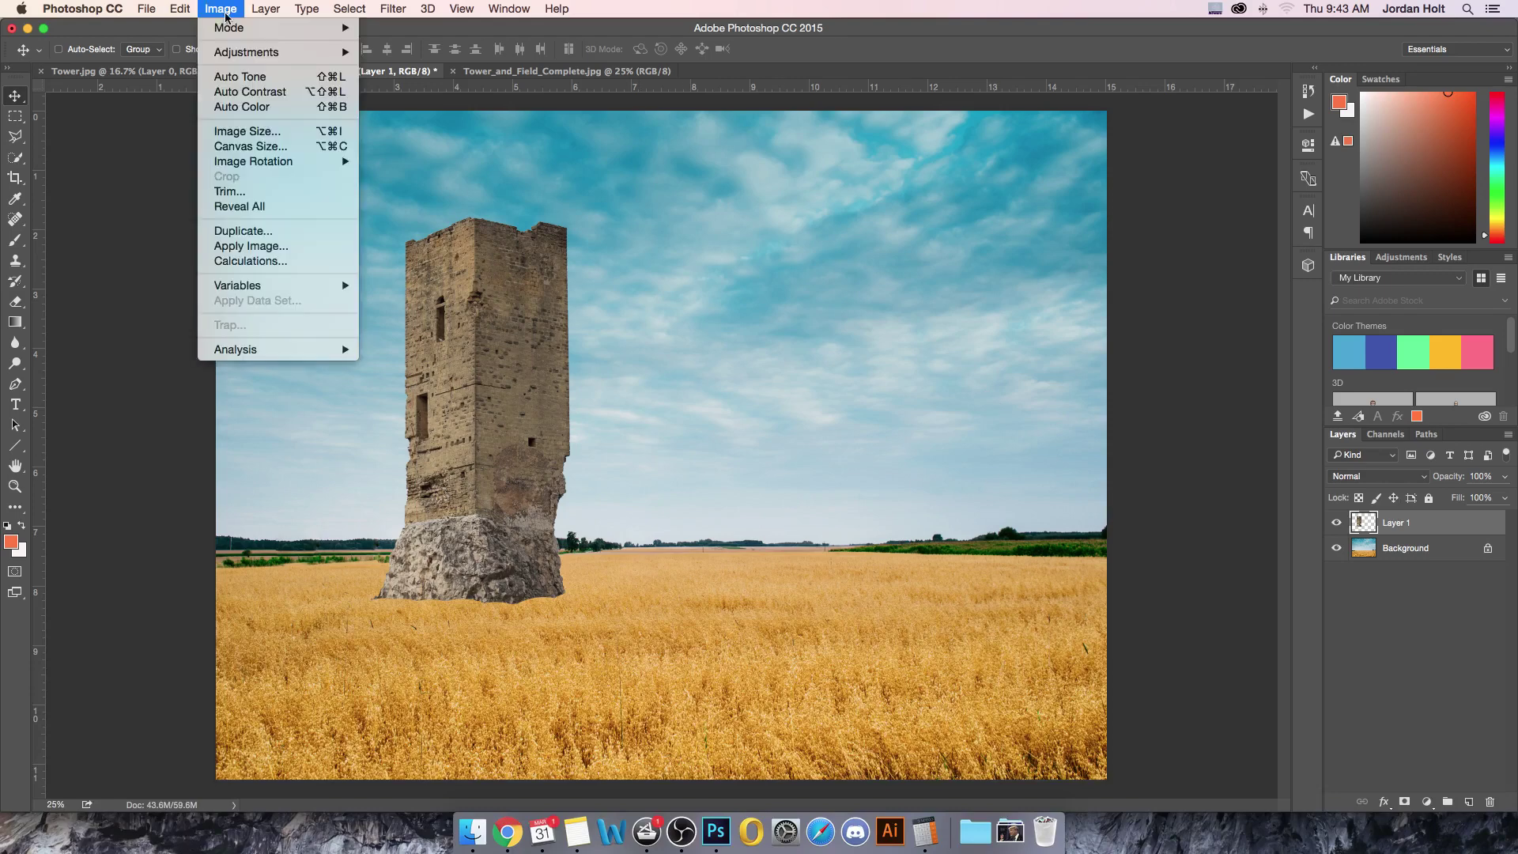
# - Enlarge the canvas in pixels to 7000 wide with a larger height, then zoom out
pyautogui.click(272, 146)
pyautogui.click(766, 360)
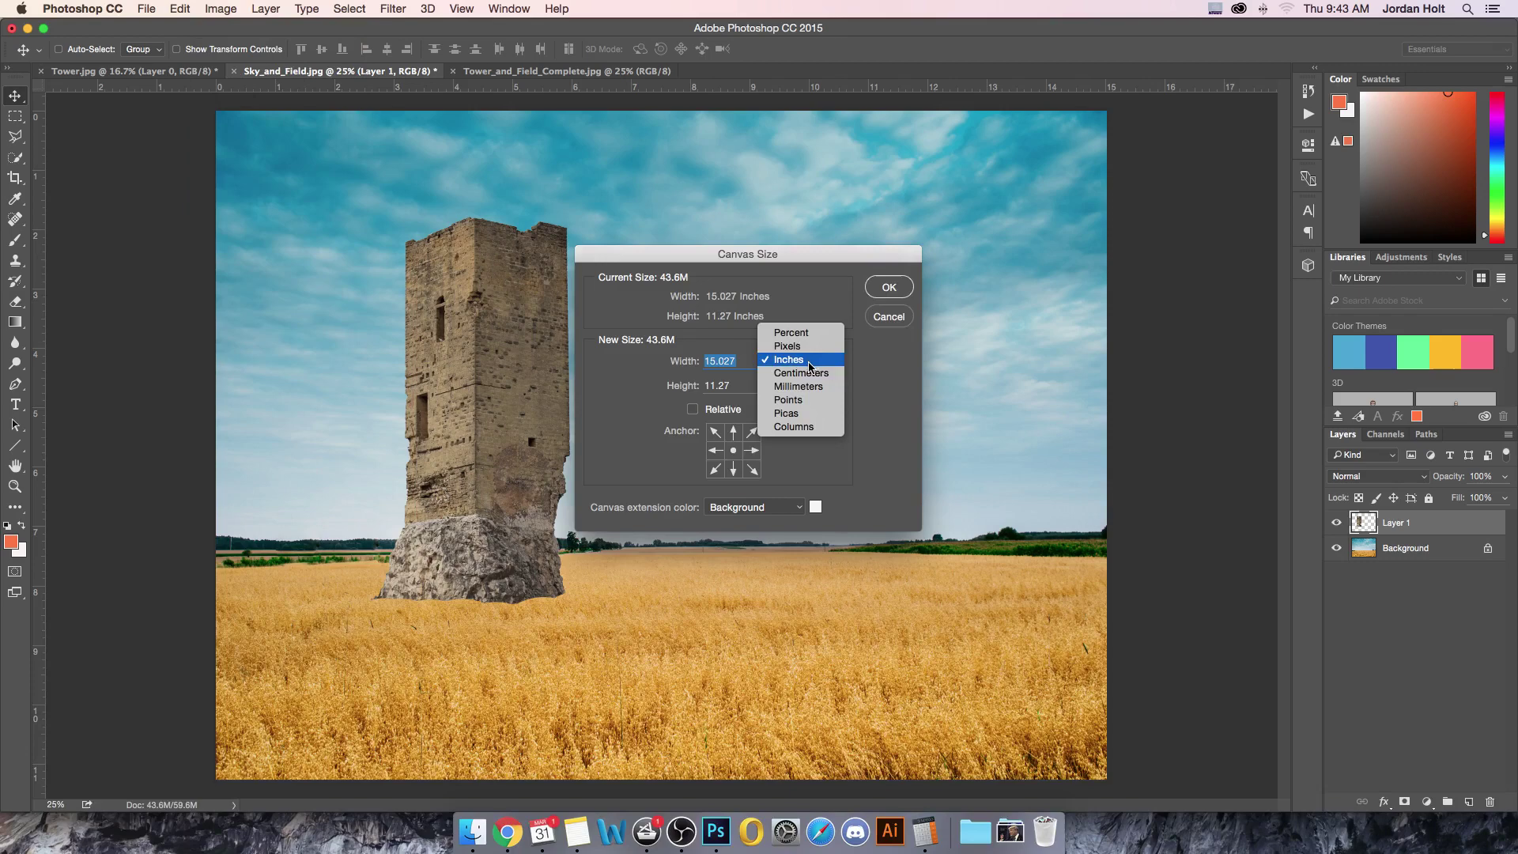
pyautogui.click(770, 340)
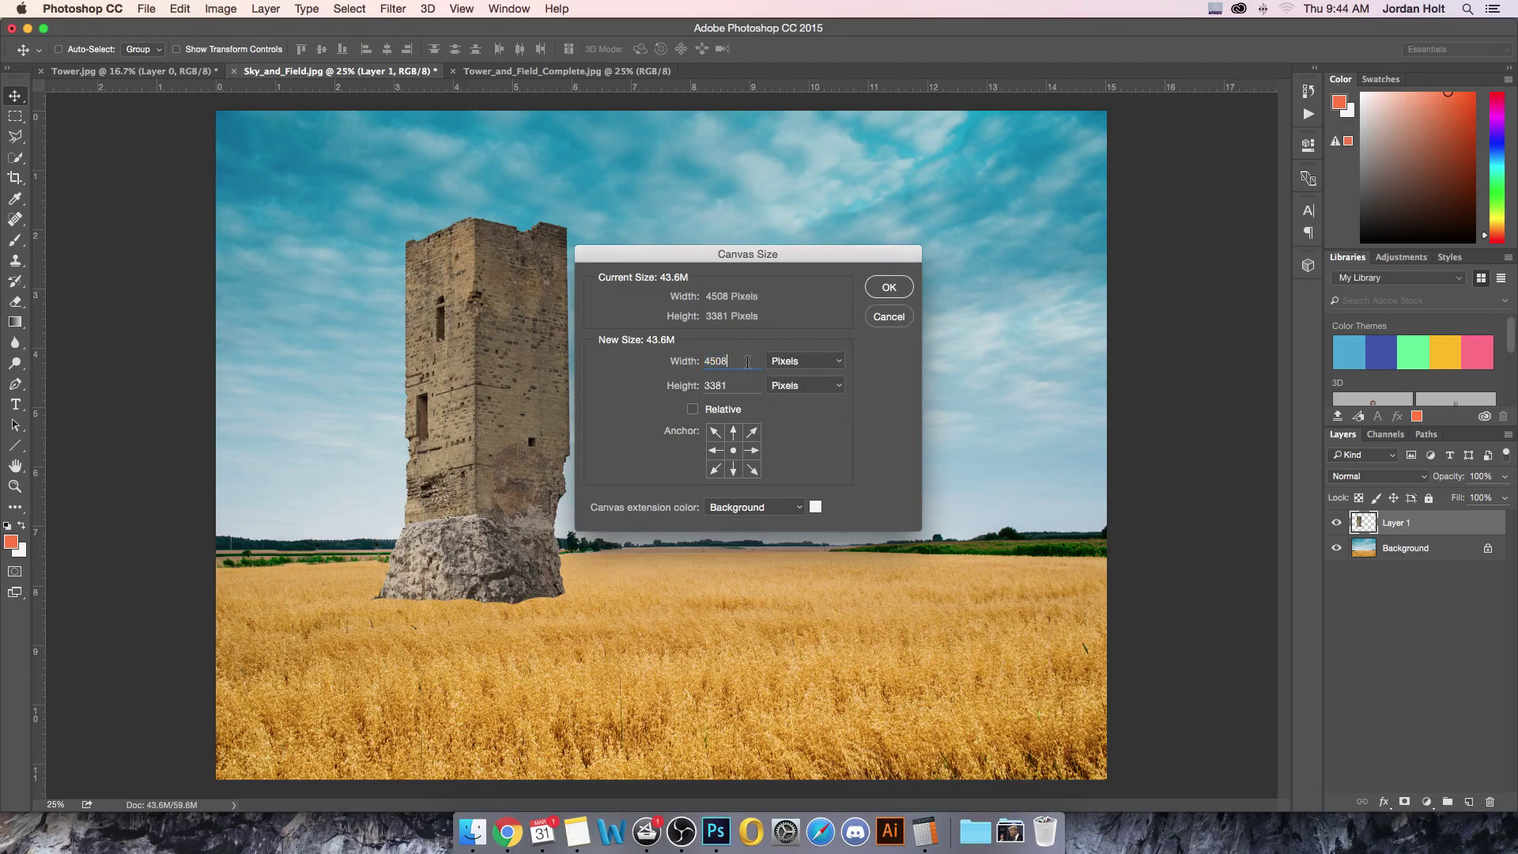
pyautogui.write('7000')
pyautogui.doubleClick(730, 385)
pyautogui.write('7000')
pyautogui.press('Return')
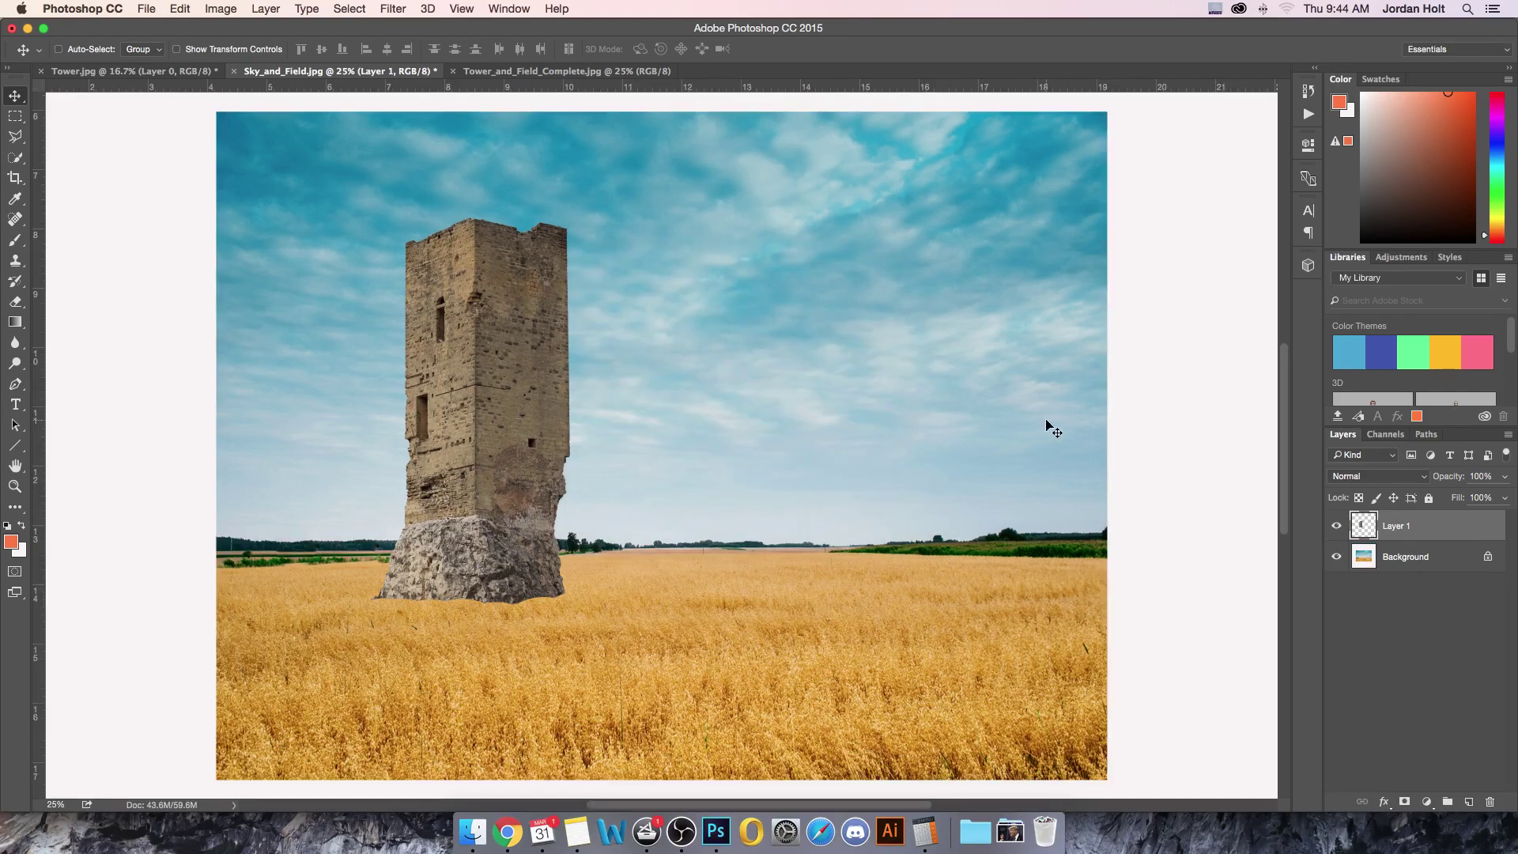
pyautogui.press('super+minus')
pyautogui.press('super+minus')
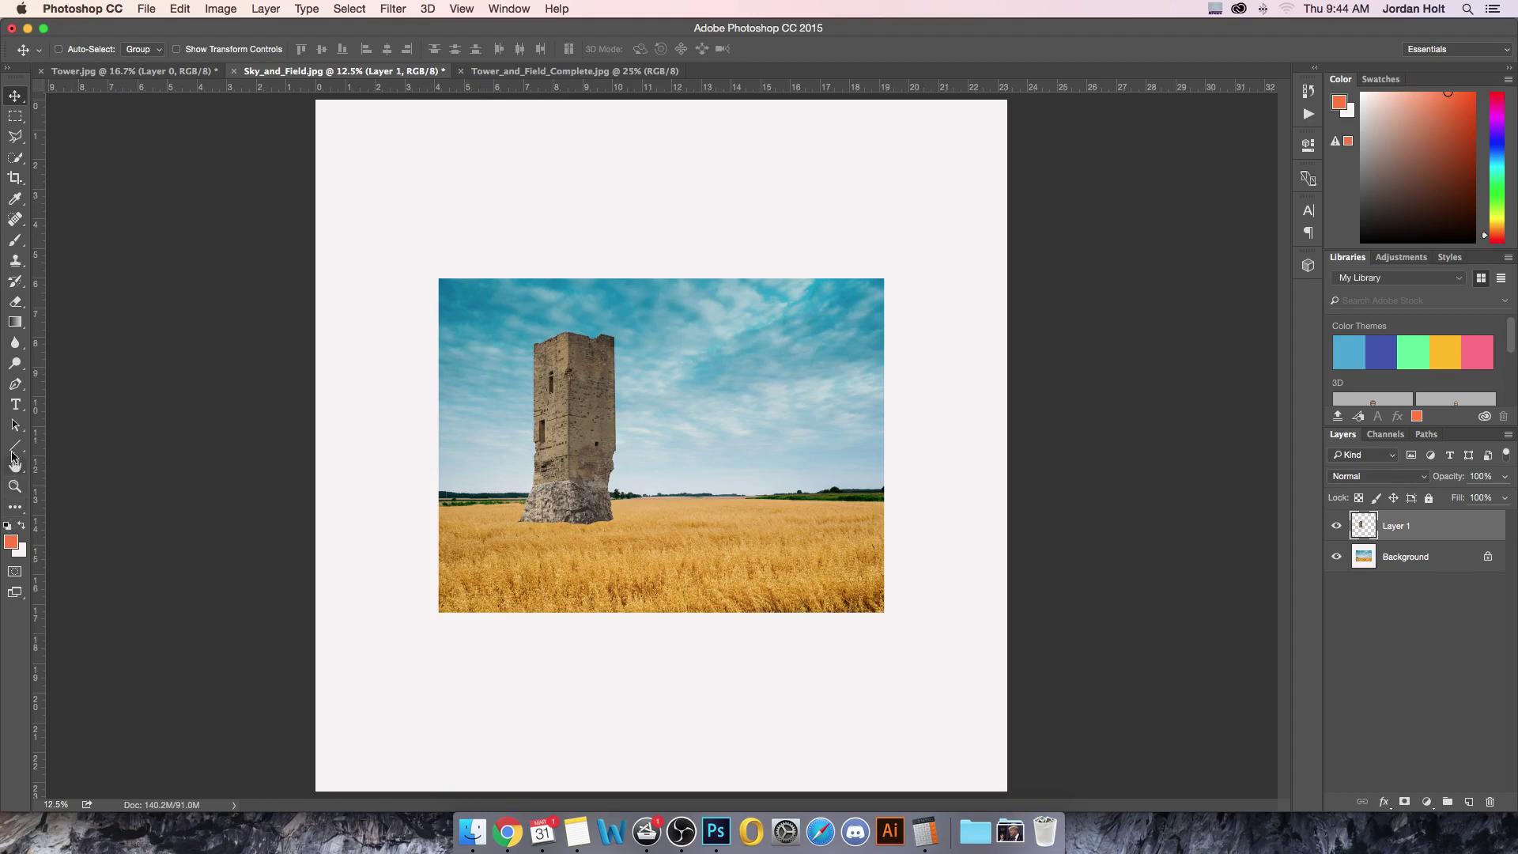
# - Draw a small Ellipse circle in the margin above the picture's upper left and nudge it into place
pyautogui.click(15, 445)
pyautogui.click(84, 475)
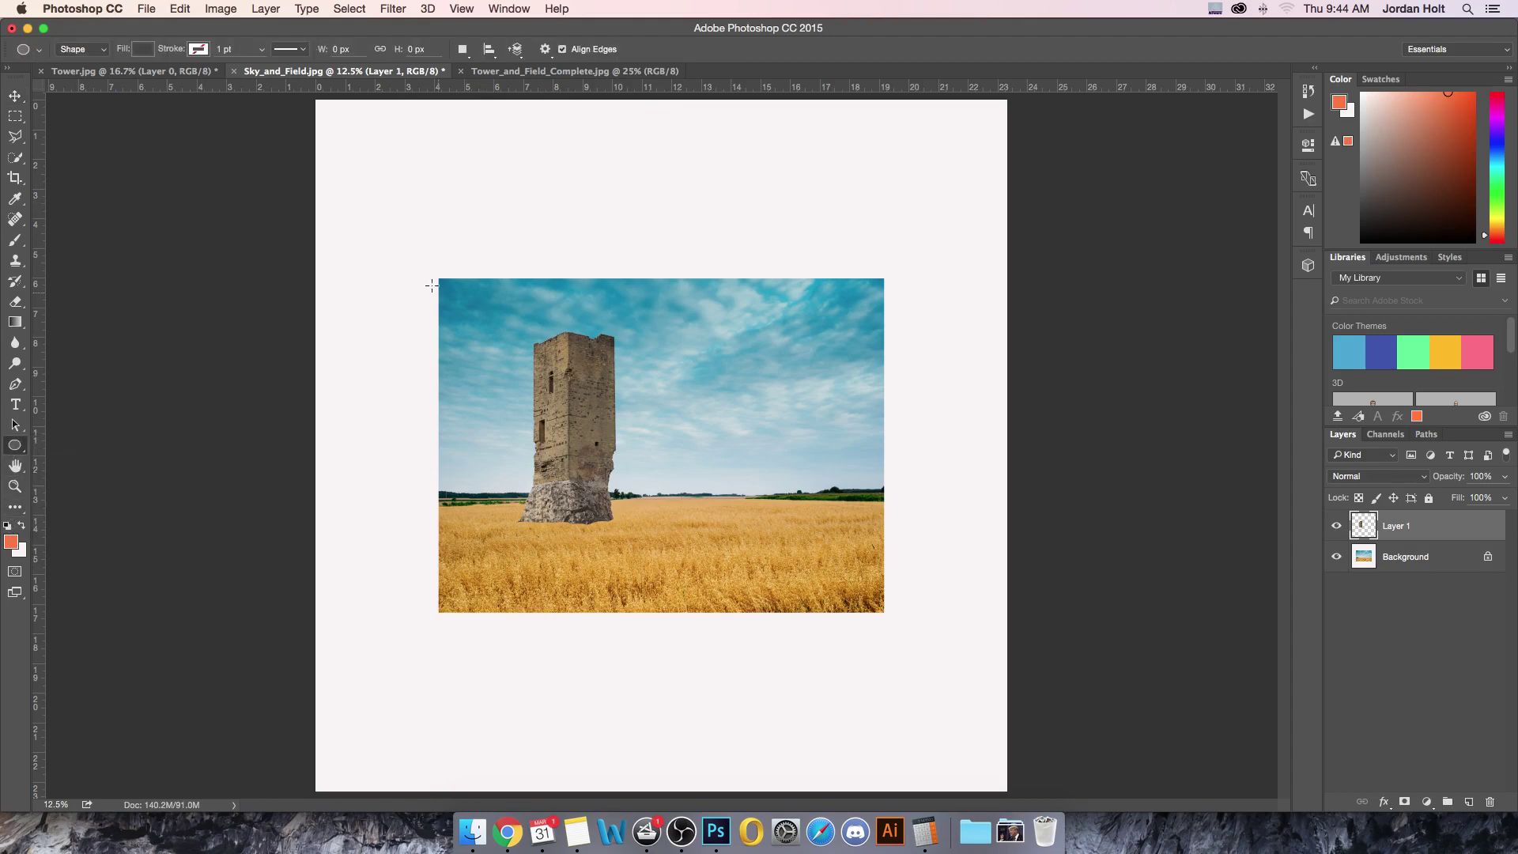
pyautogui.moveTo(461, 188); pyautogui.dragTo(488, 214)
pyautogui.click(15, 96)
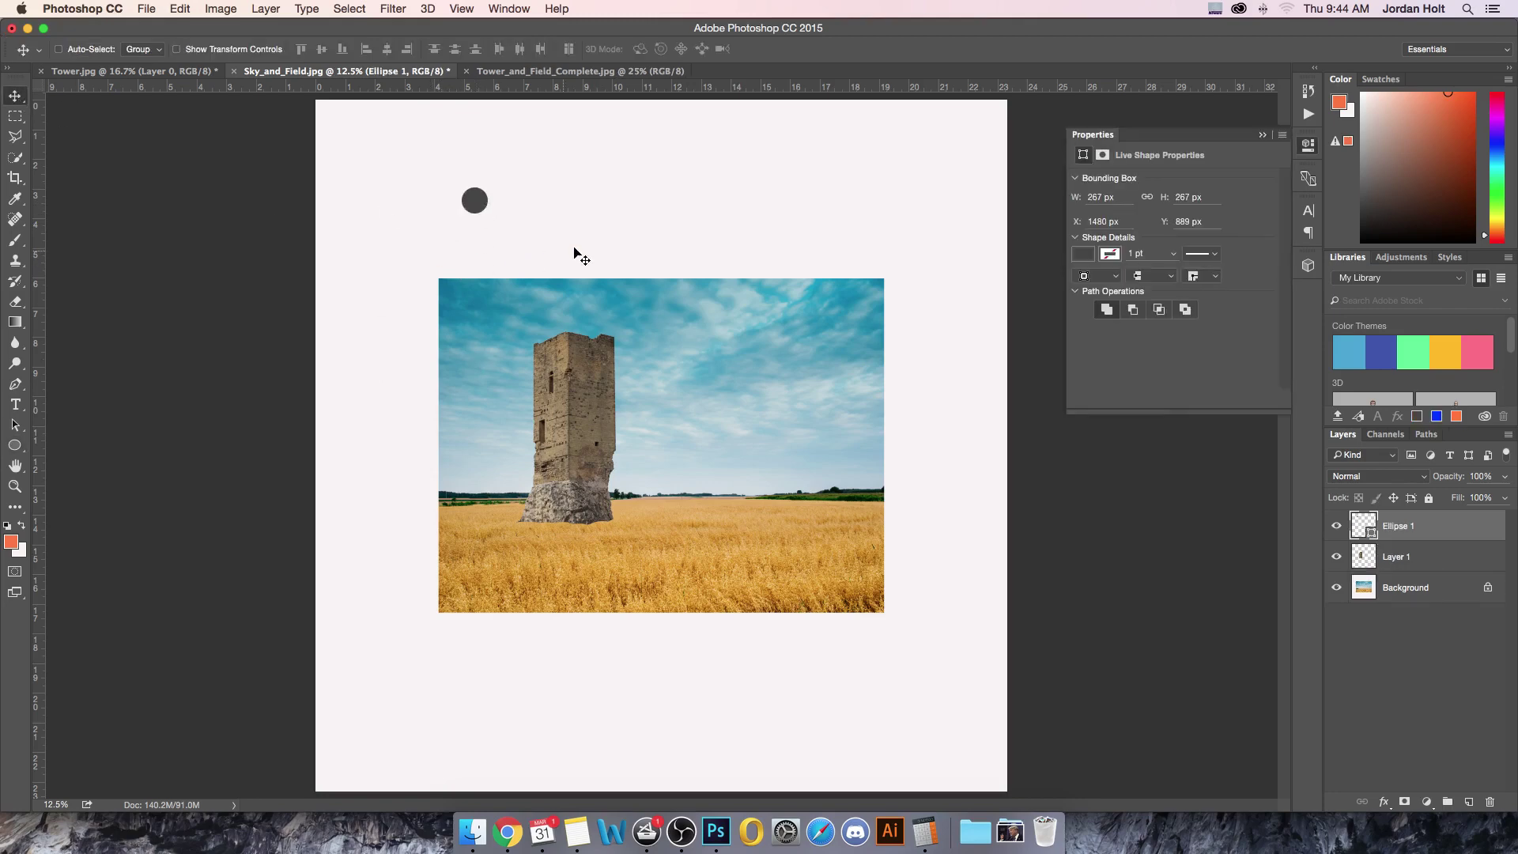
pyautogui.moveTo(576, 250); pyautogui.dragTo(588, 246)
pyautogui.click(14, 450)
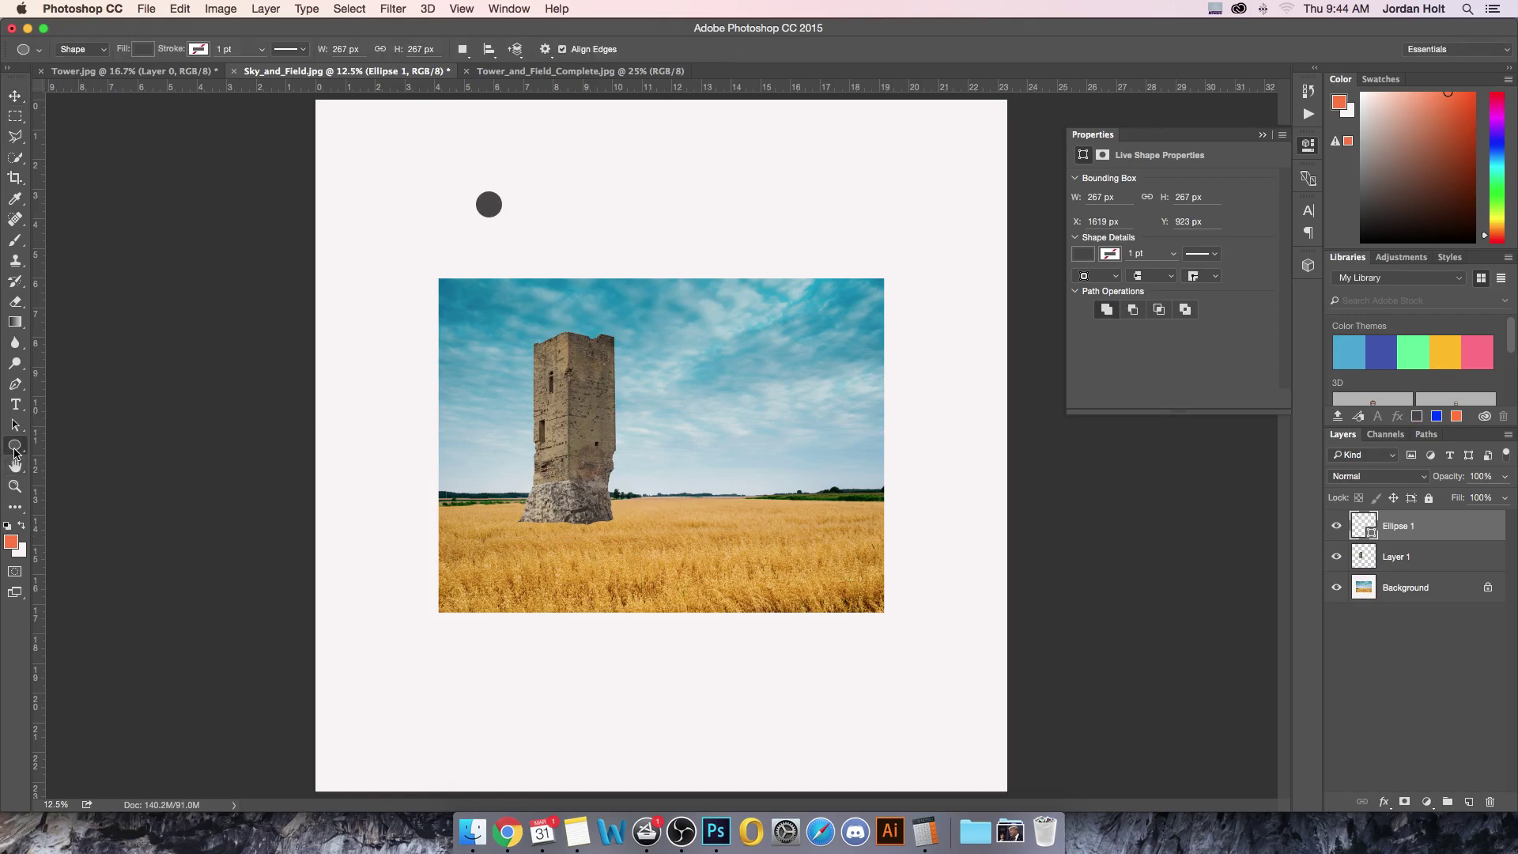
pyautogui.moveTo(14, 449); pyautogui.dragTo(63, 508)
# - Fill the circle with the recent orange and select Layer 1
pyautogui.click(150, 57)
pyautogui.click(76, 132)
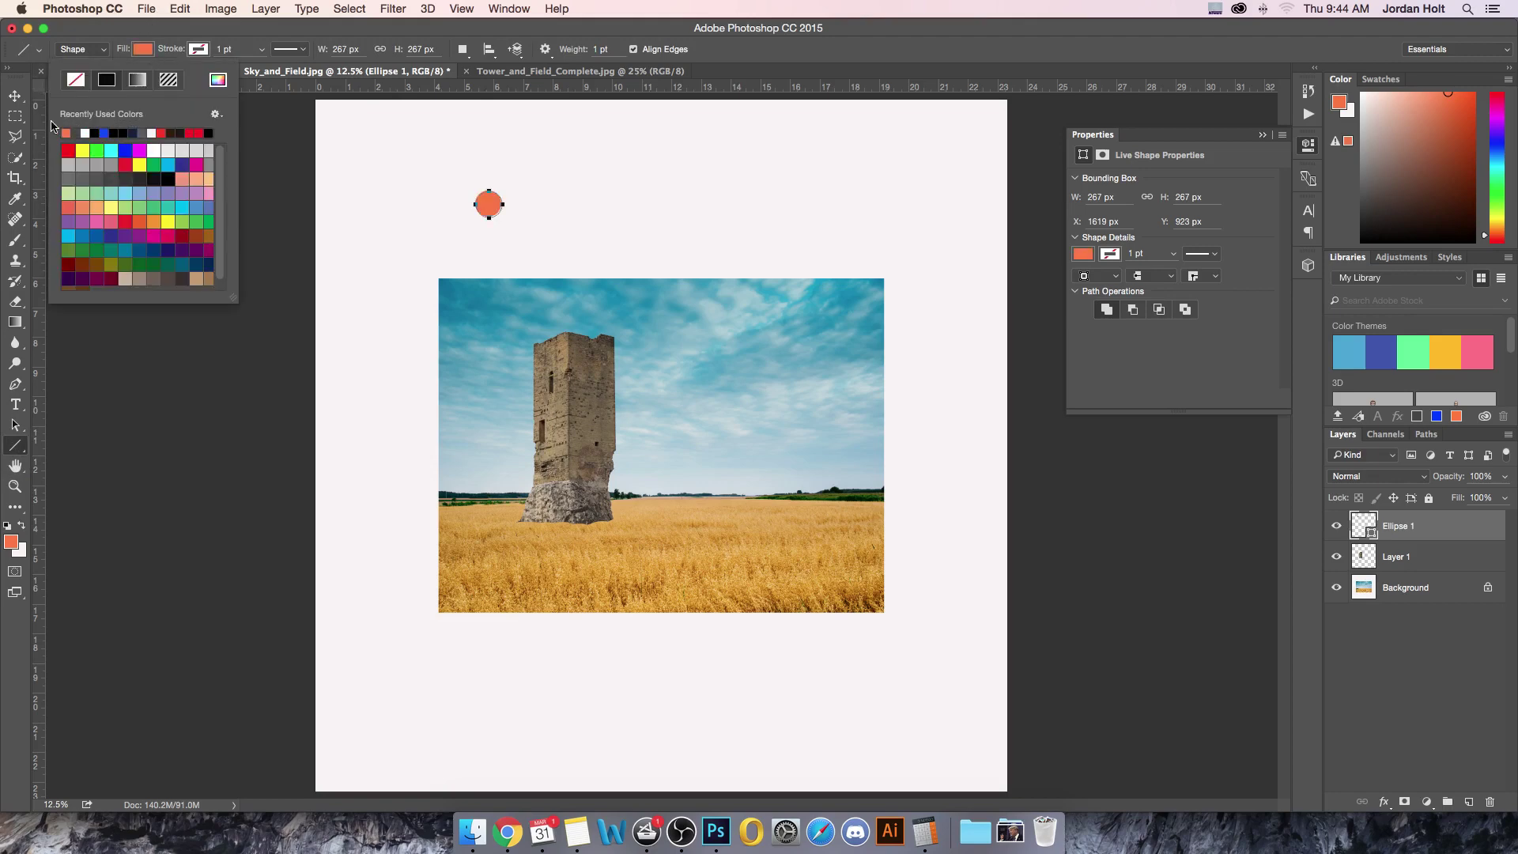
pyautogui.click(15, 96)
pyautogui.click(1409, 556)
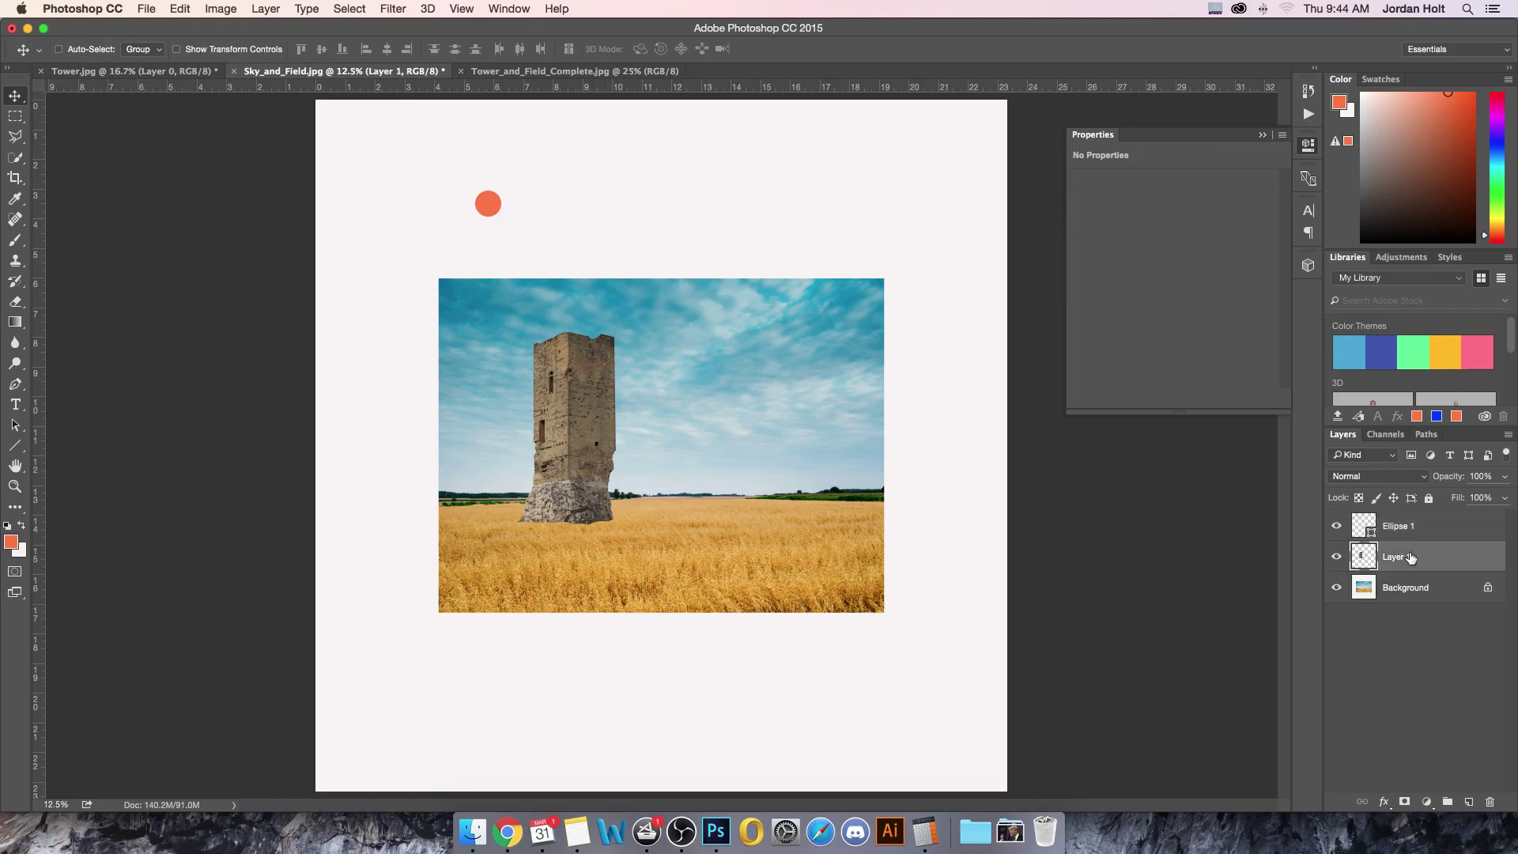
pyautogui.click(1415, 526)
# - On a new layer, draw an orange line along the horizon past both picture edges
pyautogui.click(1468, 802)
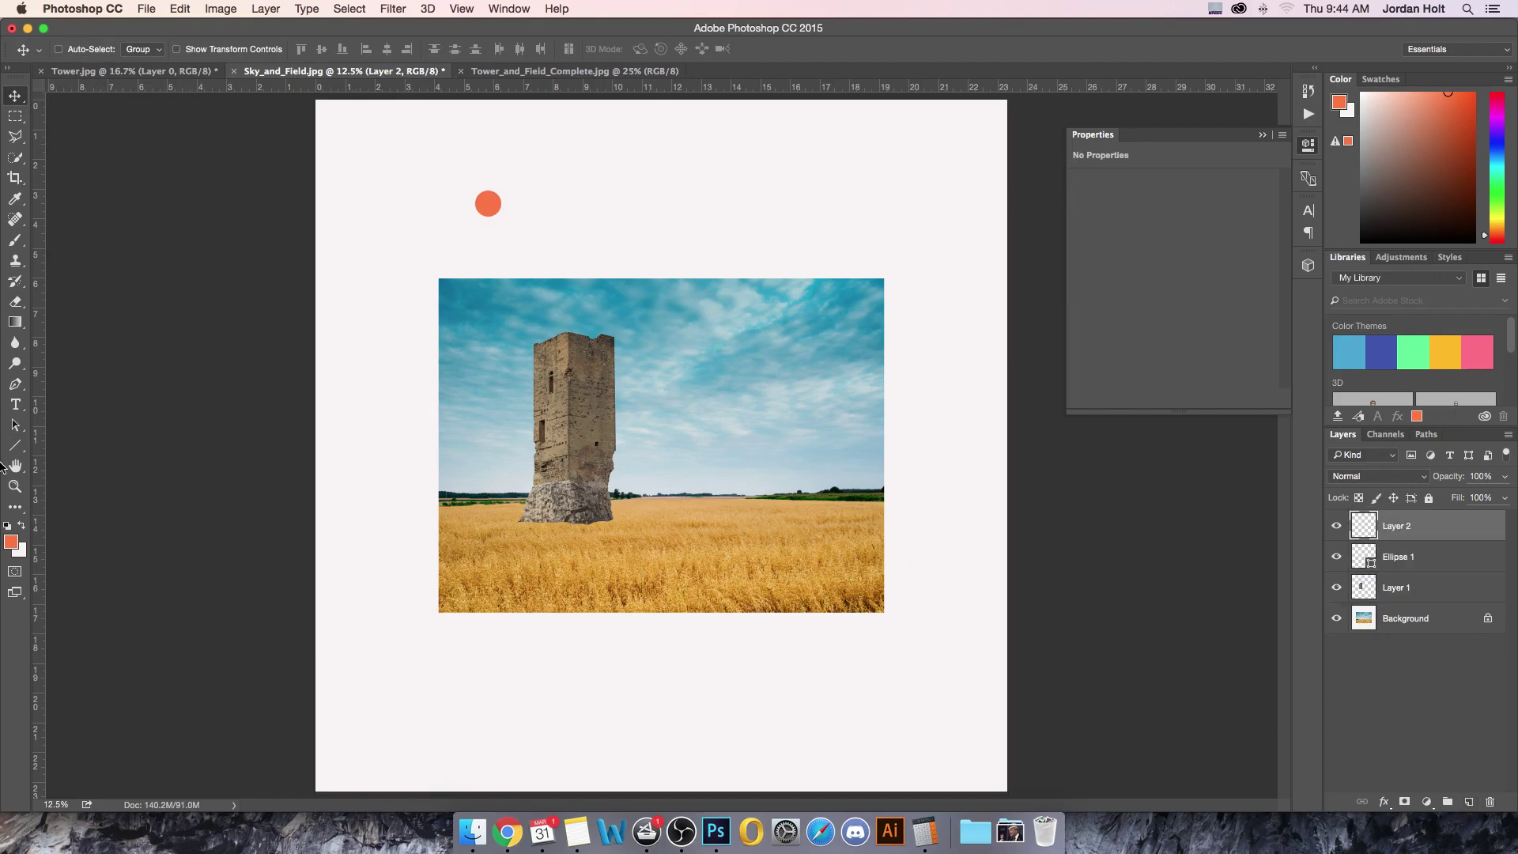
pyautogui.click(15, 446)
pyautogui.click(143, 49)
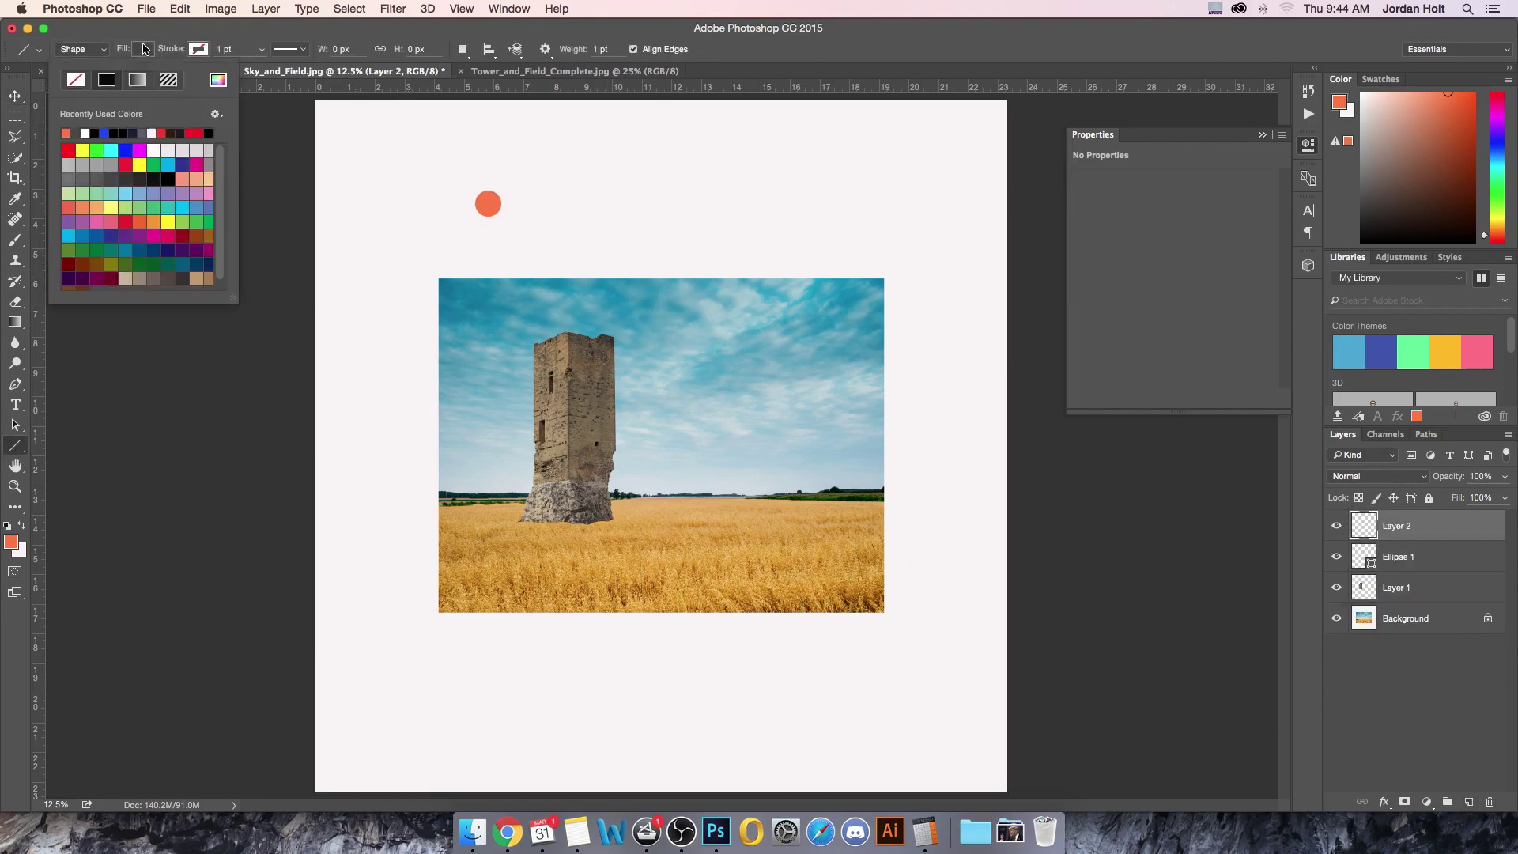
pyautogui.click(68, 132)
pyautogui.click(204, 519)
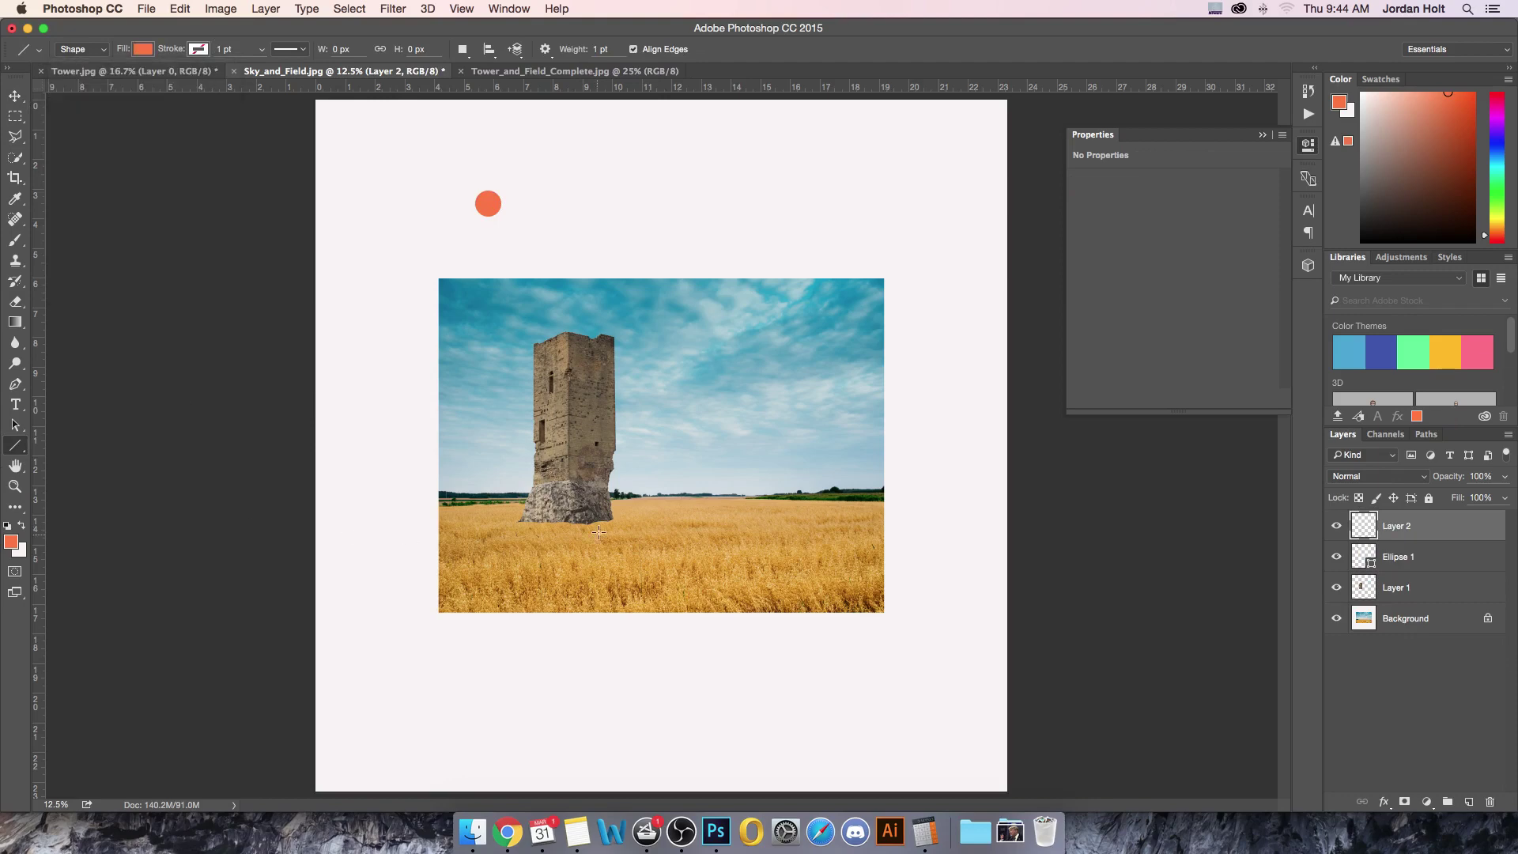
pyautogui.click(598, 52)
pyautogui.moveTo(426, 497); pyautogui.dragTo(908, 498)
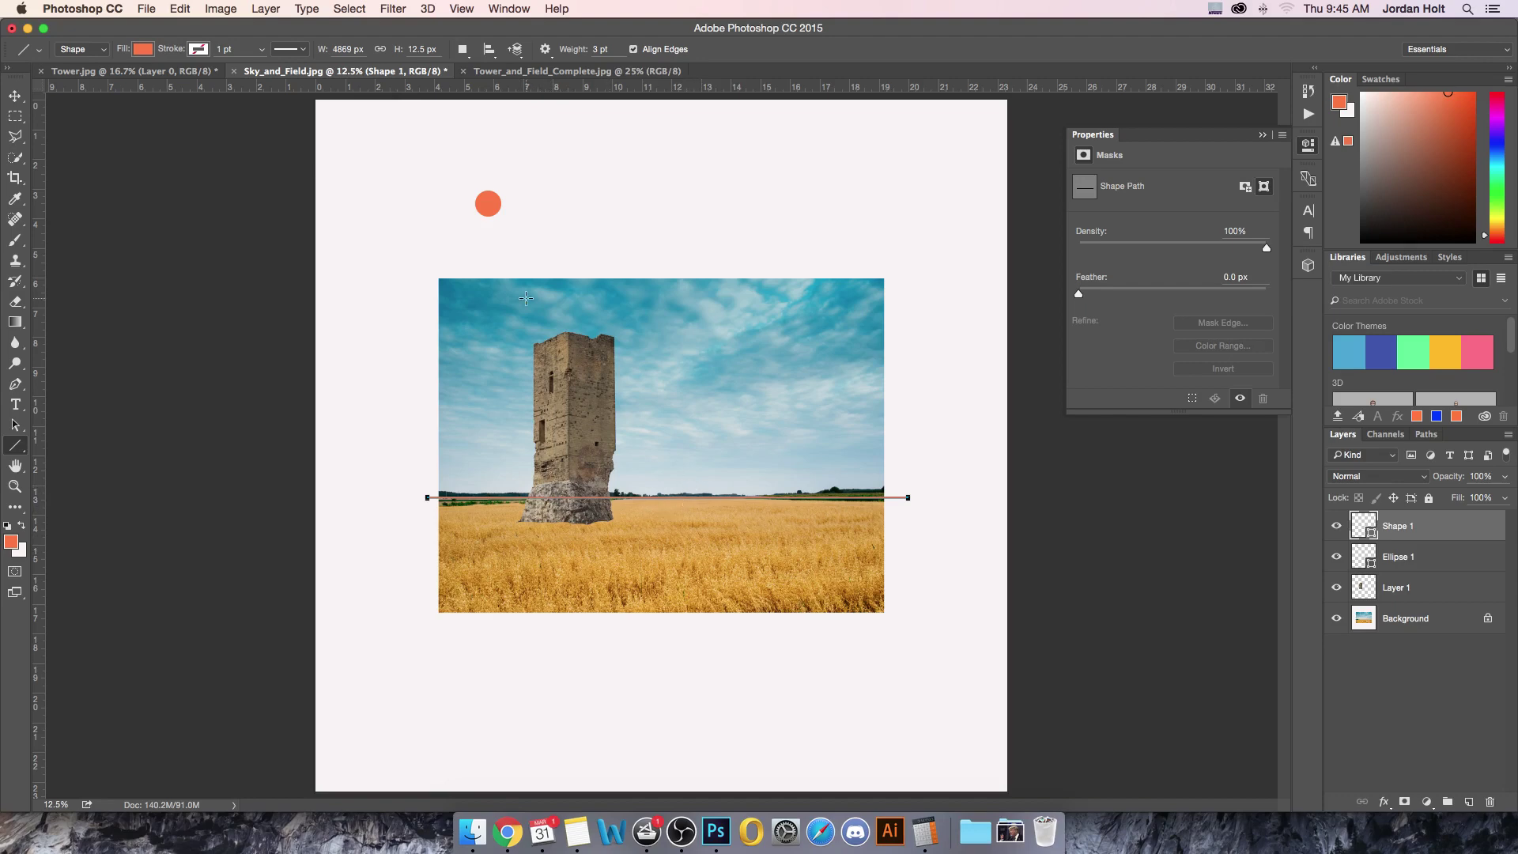
# - Draw a vertical orange line from the circle's centre down to the horizon and check it zoomed in
pyautogui.click(15, 96)
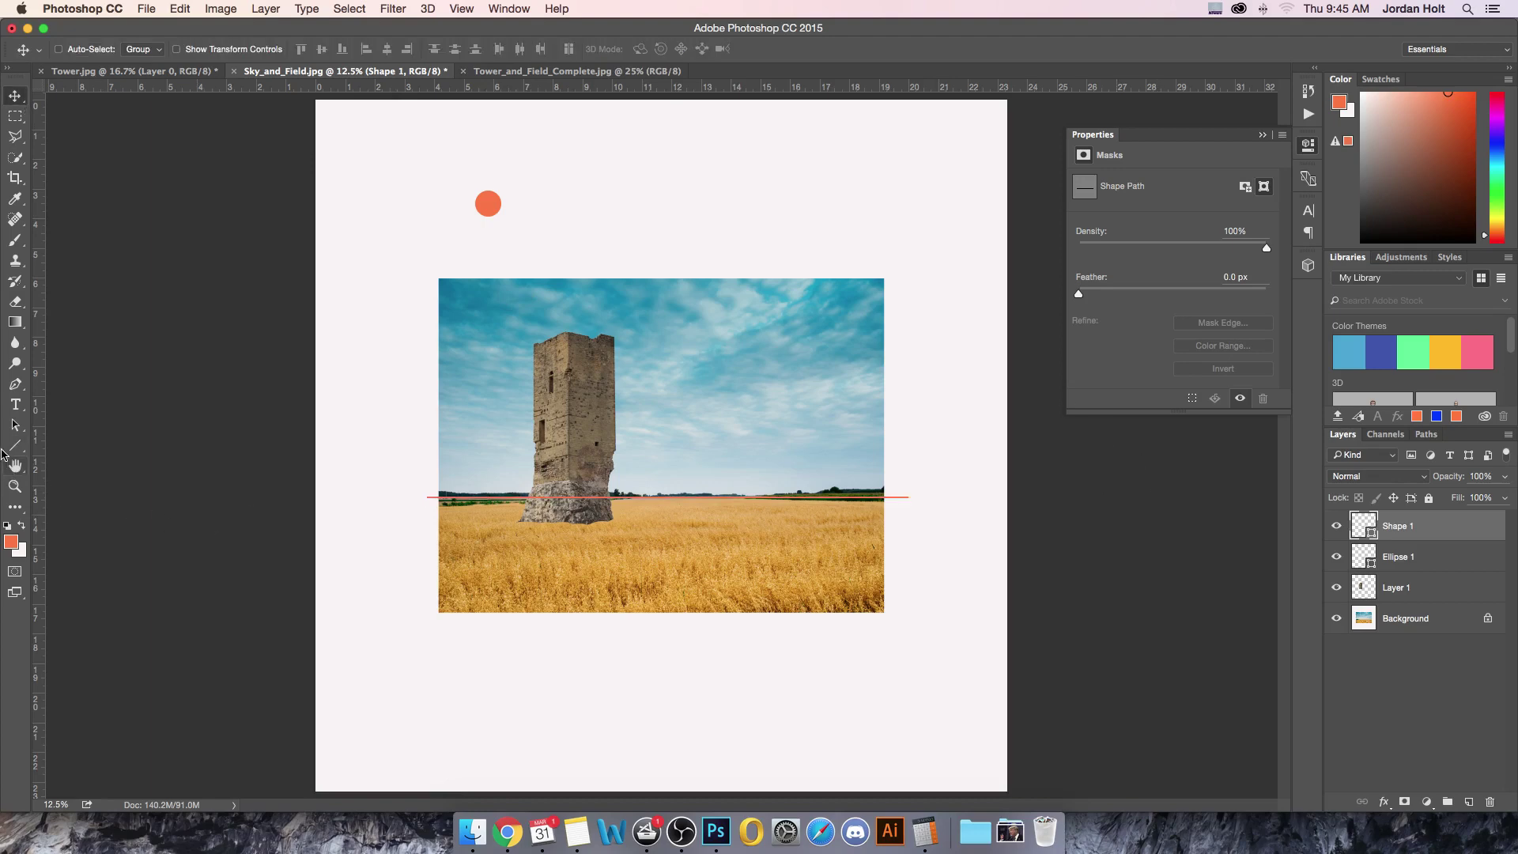
pyautogui.click(15, 445)
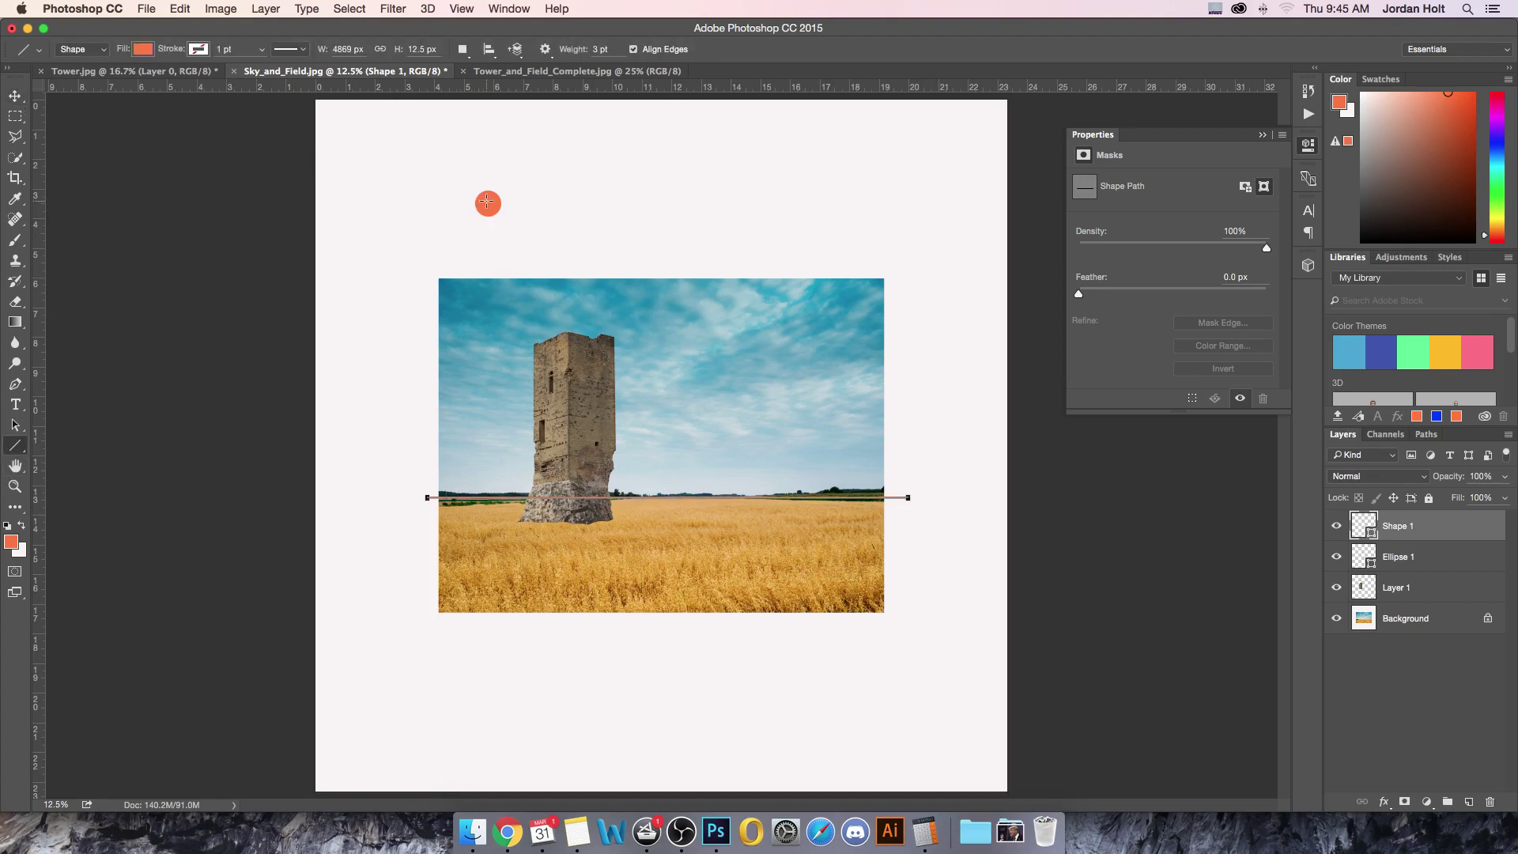
pyautogui.moveTo(488, 203)
pyautogui.mouseDown()
pyautogui.moveTo(582, 421)
pyautogui.moveTo(591, 499)
pyautogui.mouseUp()
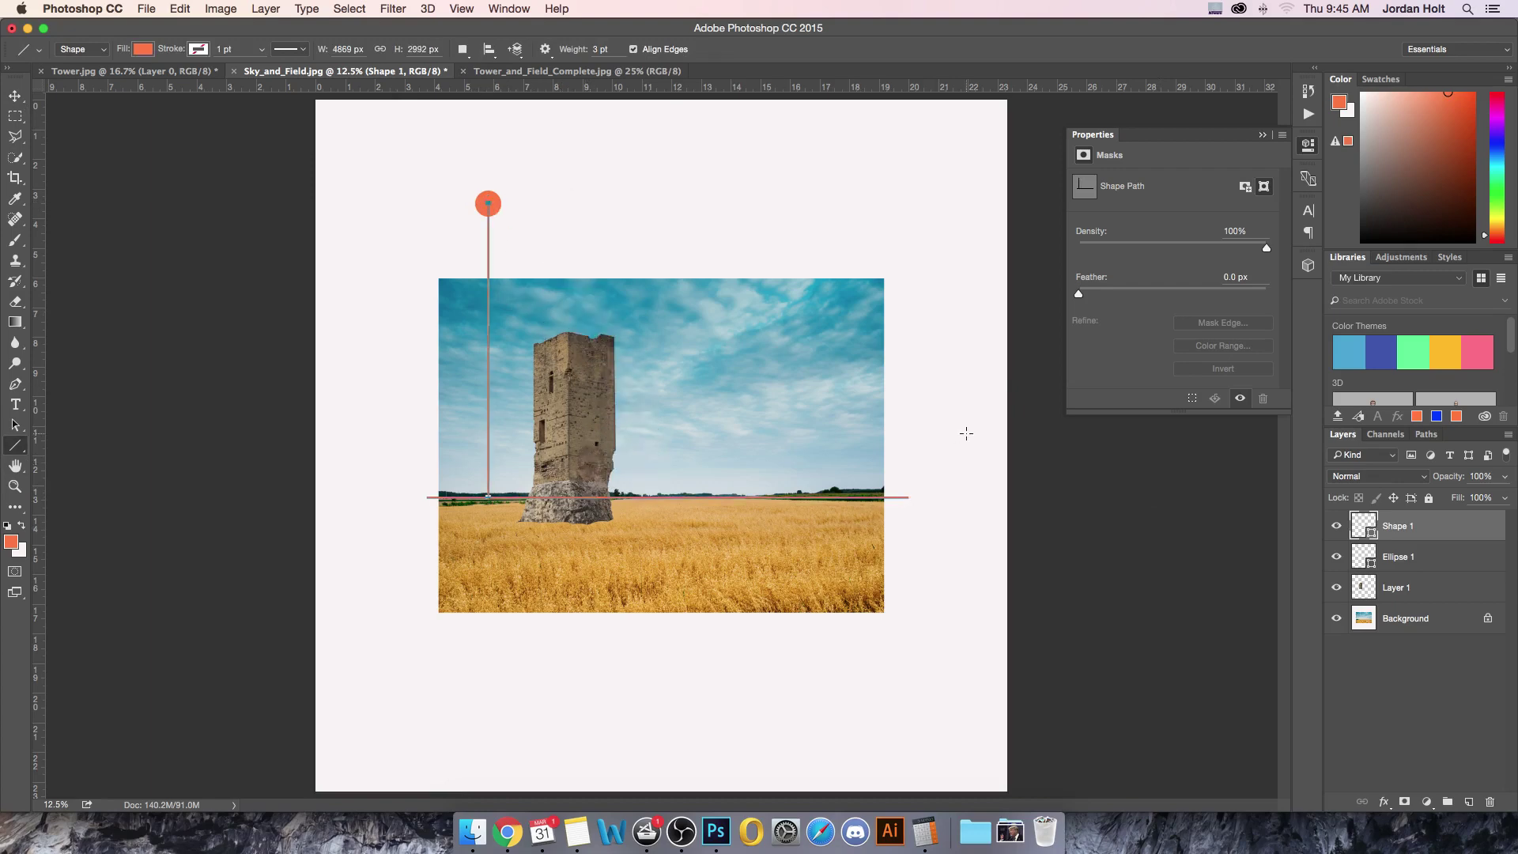
pyautogui.click(15, 95)
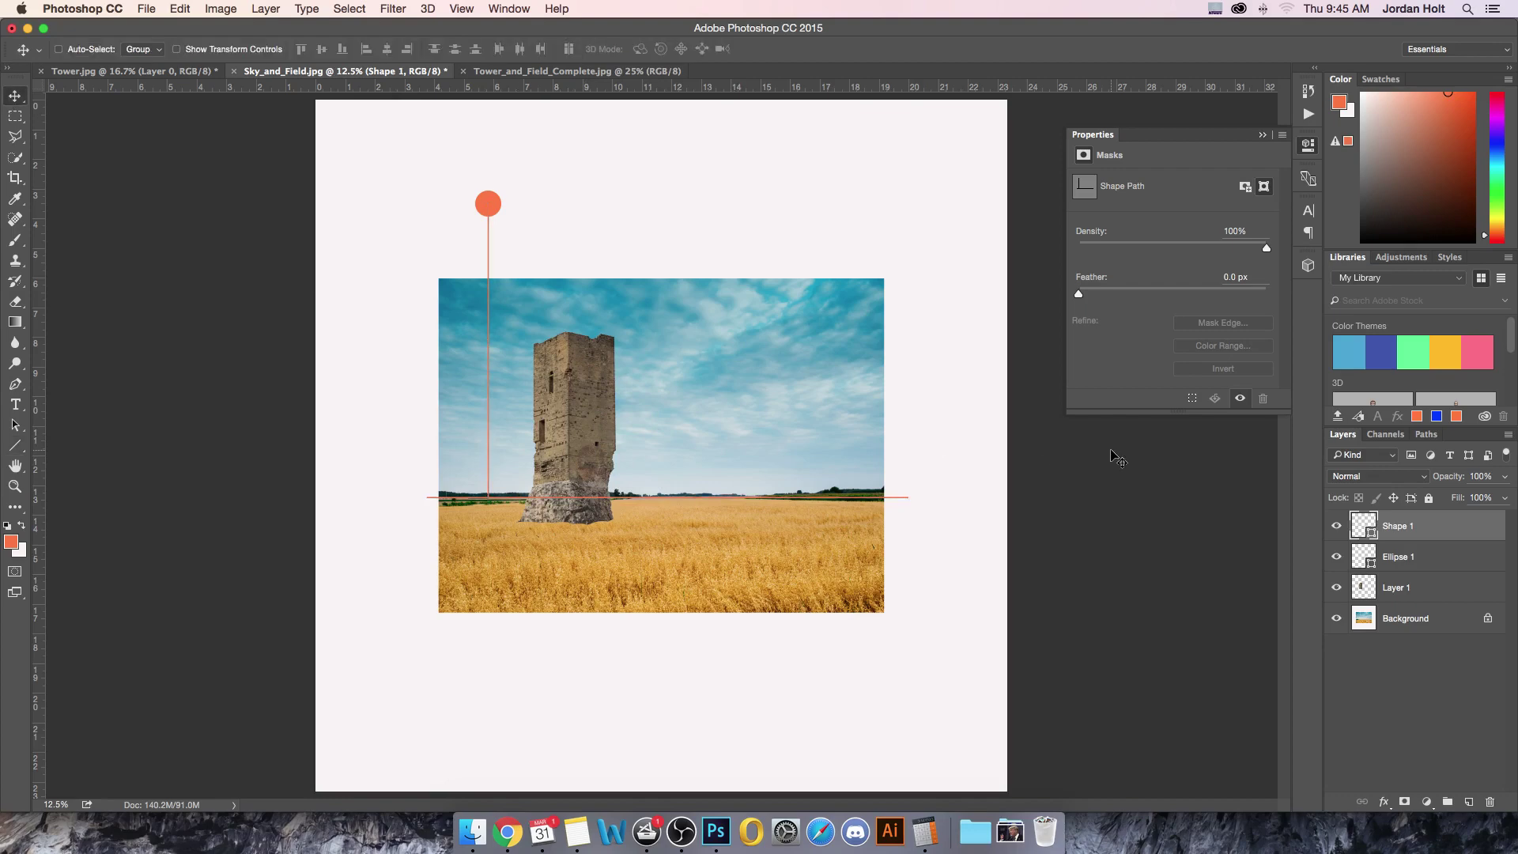
pyautogui.press('super+plus')
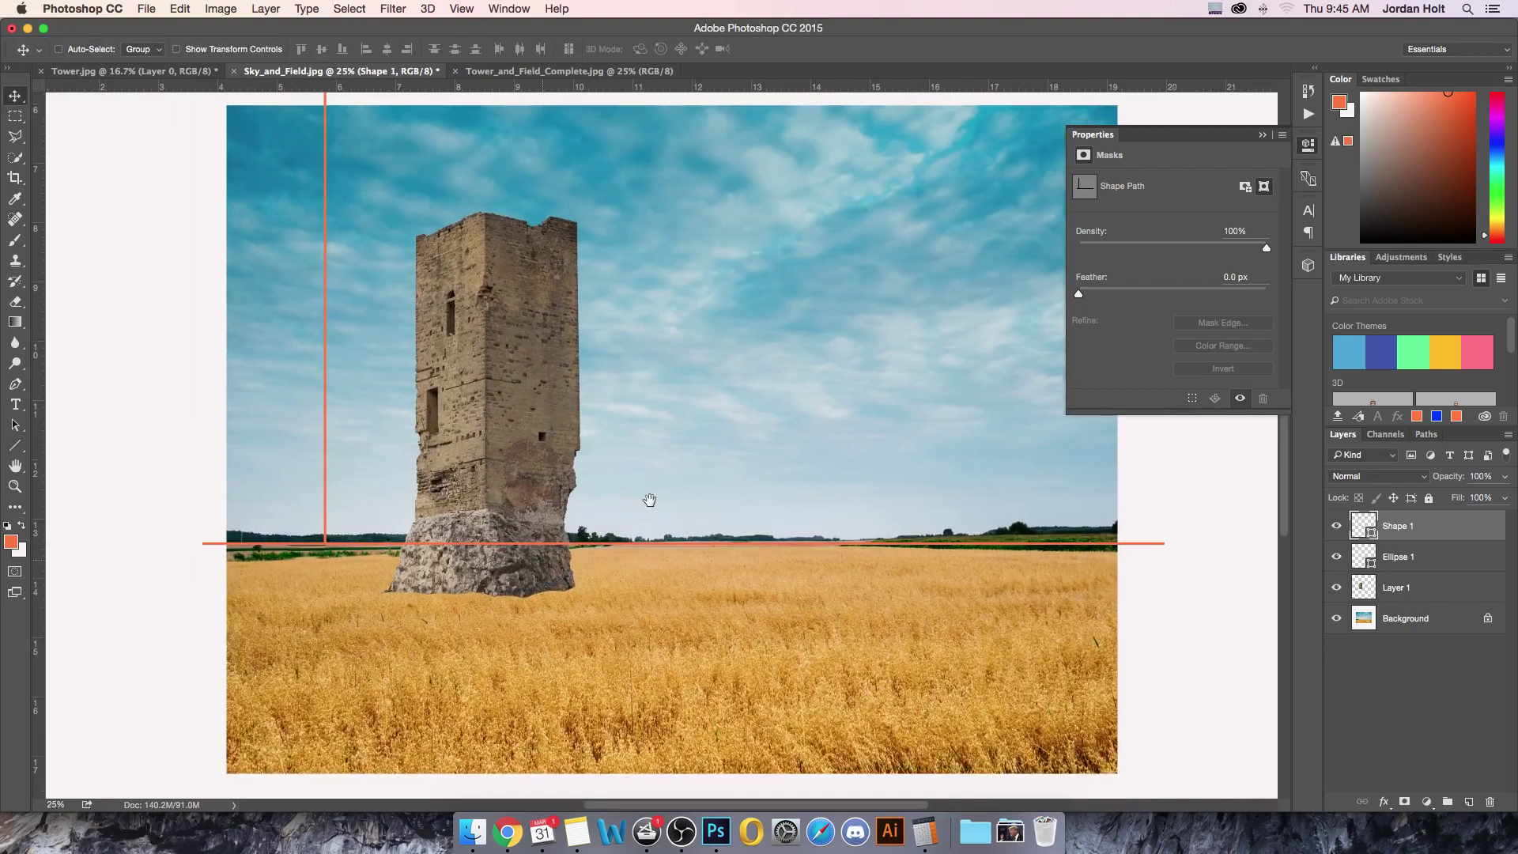
pyautogui.hscroll(-3, 585, 498)
pyautogui.scroll(-2, 585, 498)
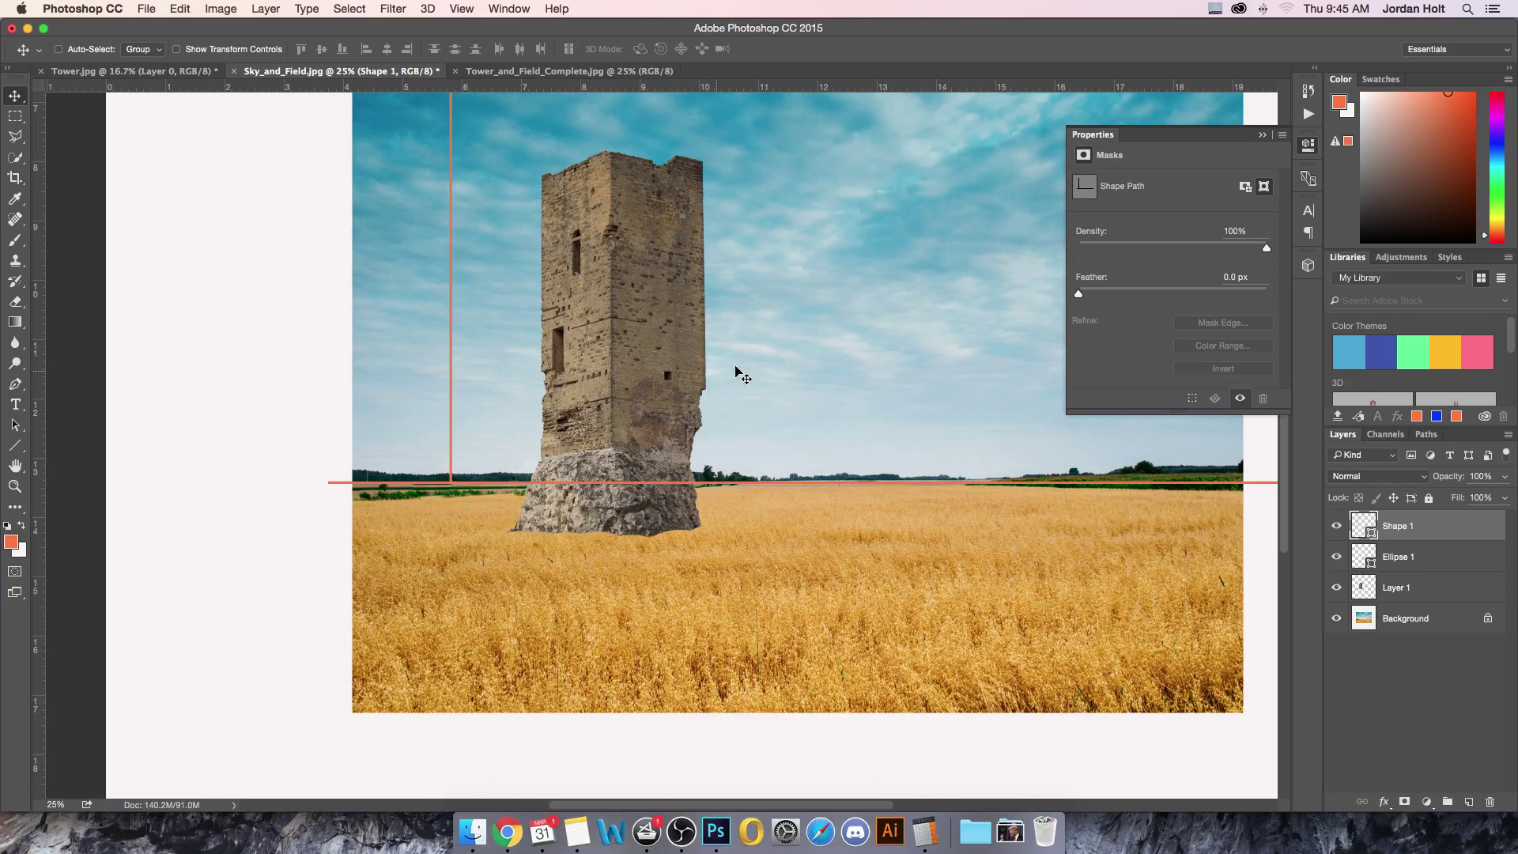
pyautogui.scroll(3, 711, 380)
pyautogui.hscroll(3, 711, 379)
pyautogui.press('super+minus')
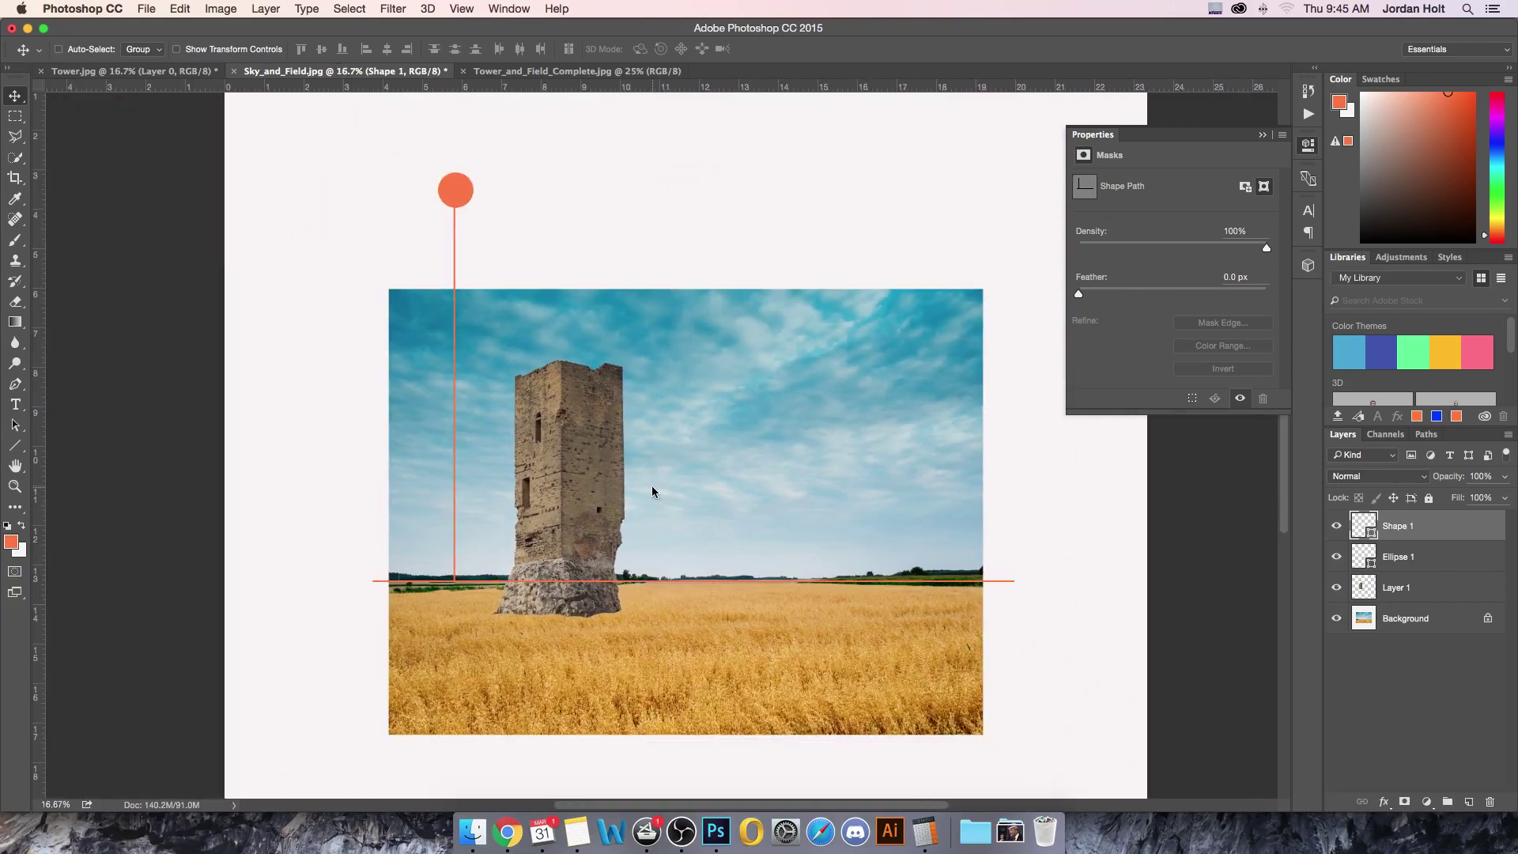
# - Draw two diagonal lines from the sun circle toward the lower right, then undo both
pyautogui.click(15, 446)
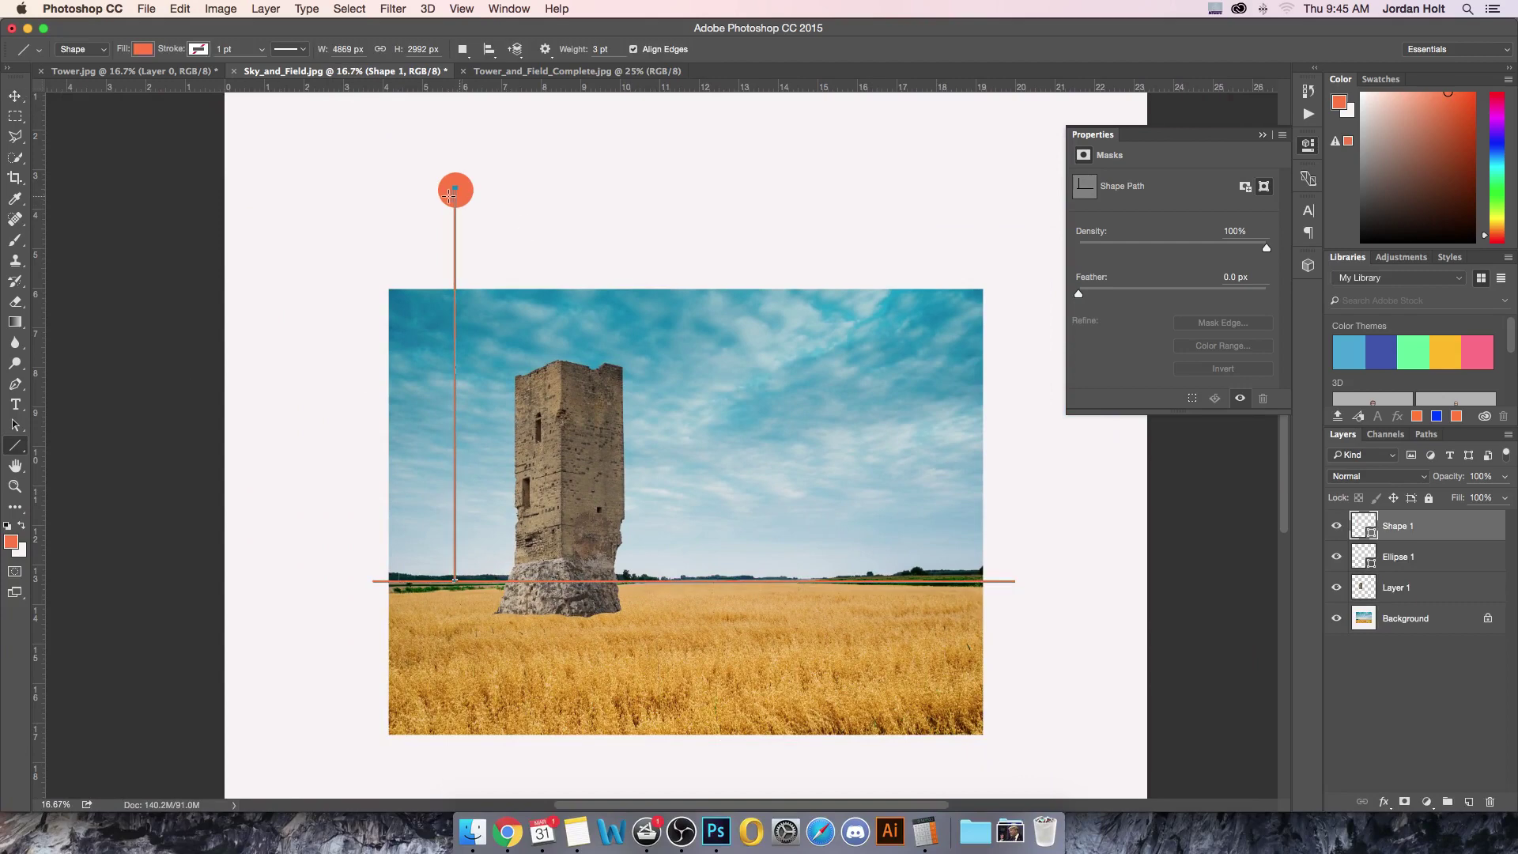
pyautogui.moveTo(457, 190); pyautogui.dragTo(986, 754)
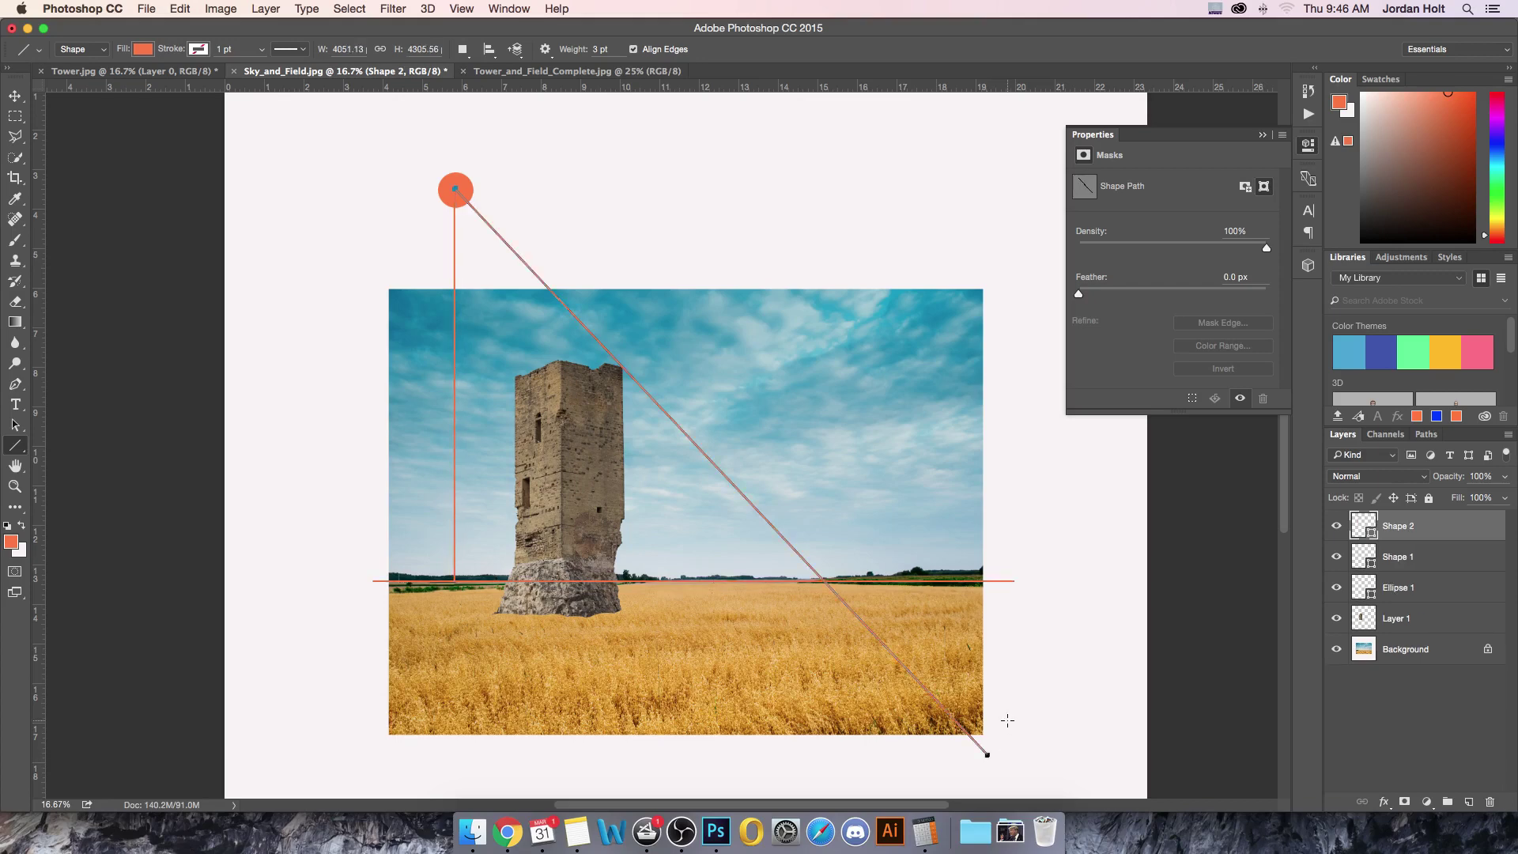
pyautogui.moveTo(455, 188); pyautogui.dragTo(814, 789)
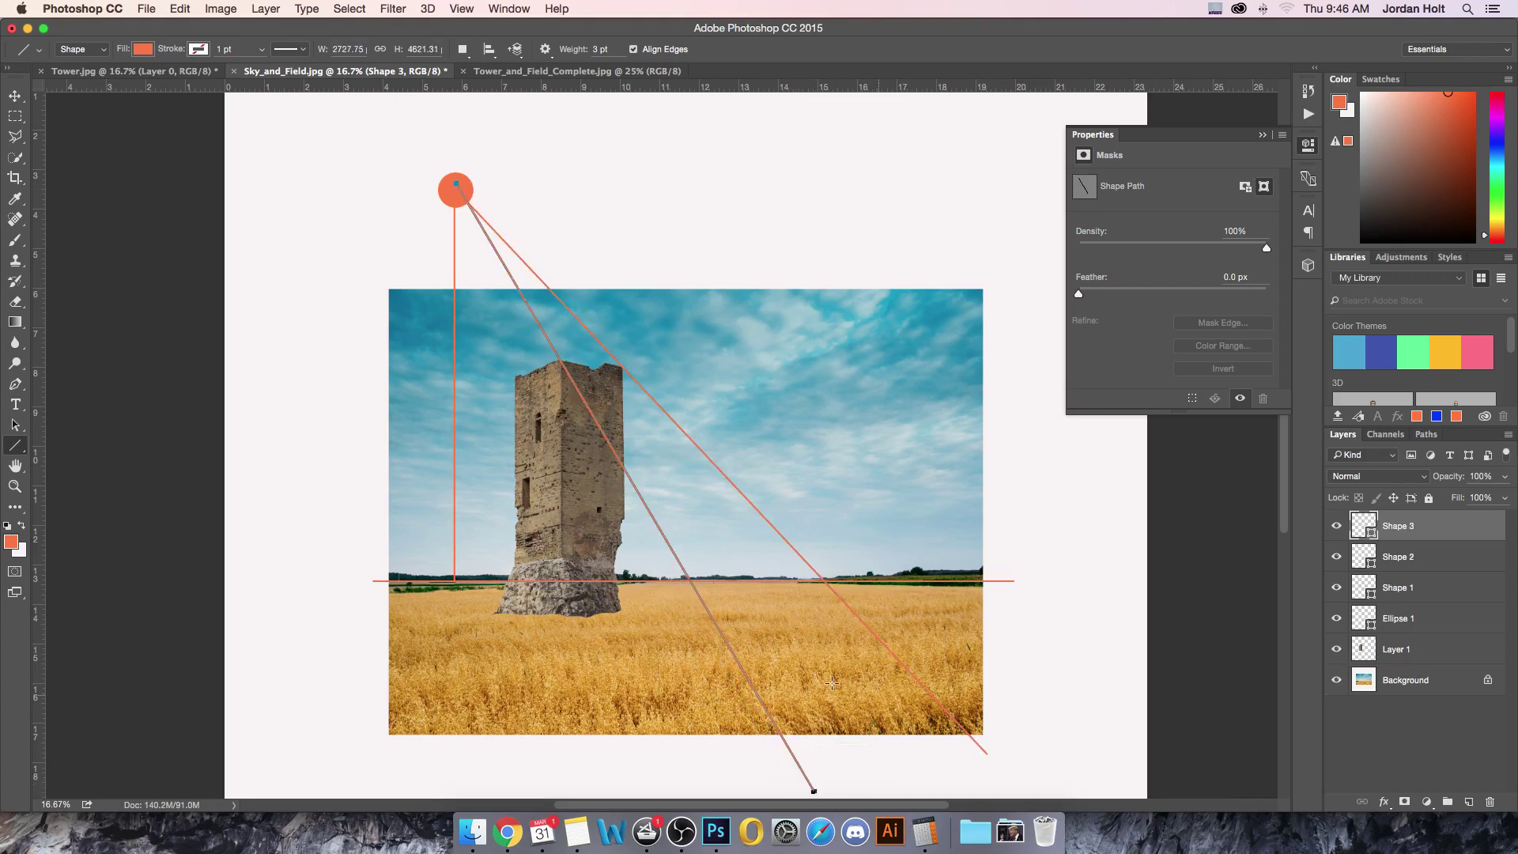
pyautogui.press('super+z')
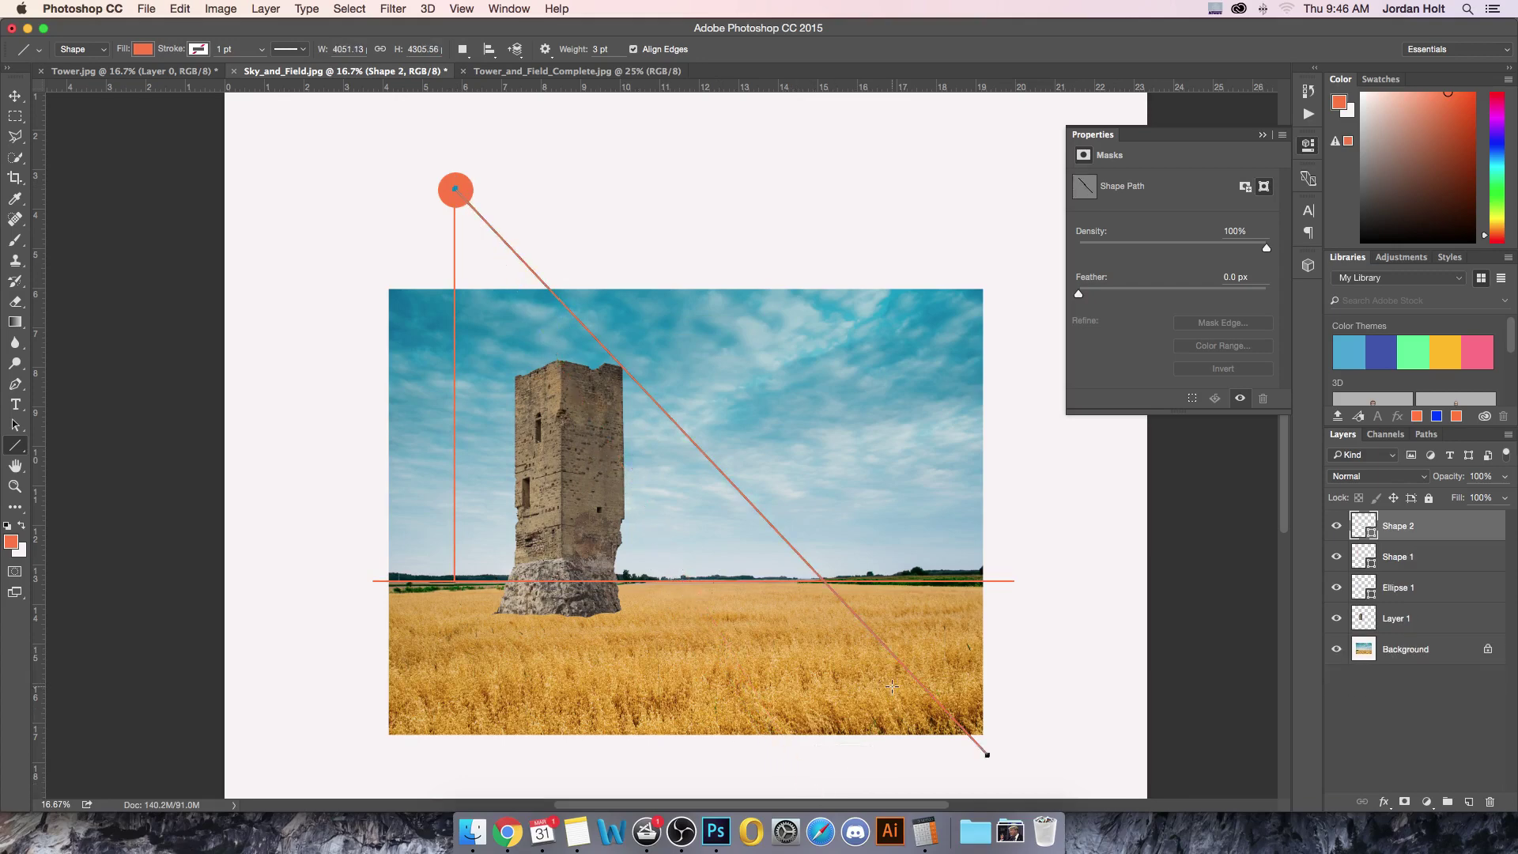
pyautogui.press('super+alt+z')
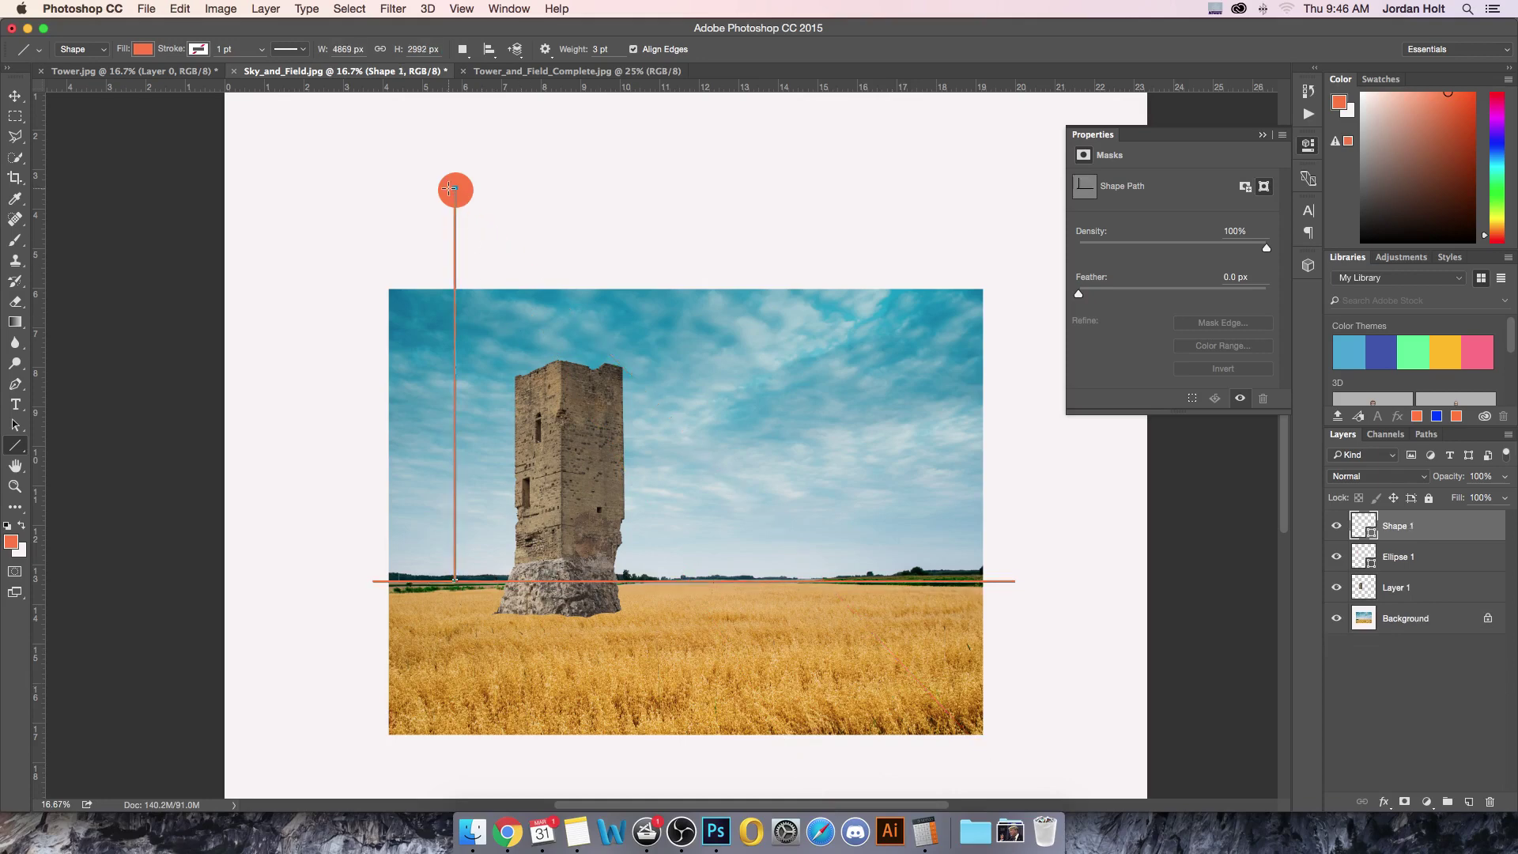
# - Redraw two light rays from the sun circle past the tower's top corner and side
pyautogui.press('super+minus')
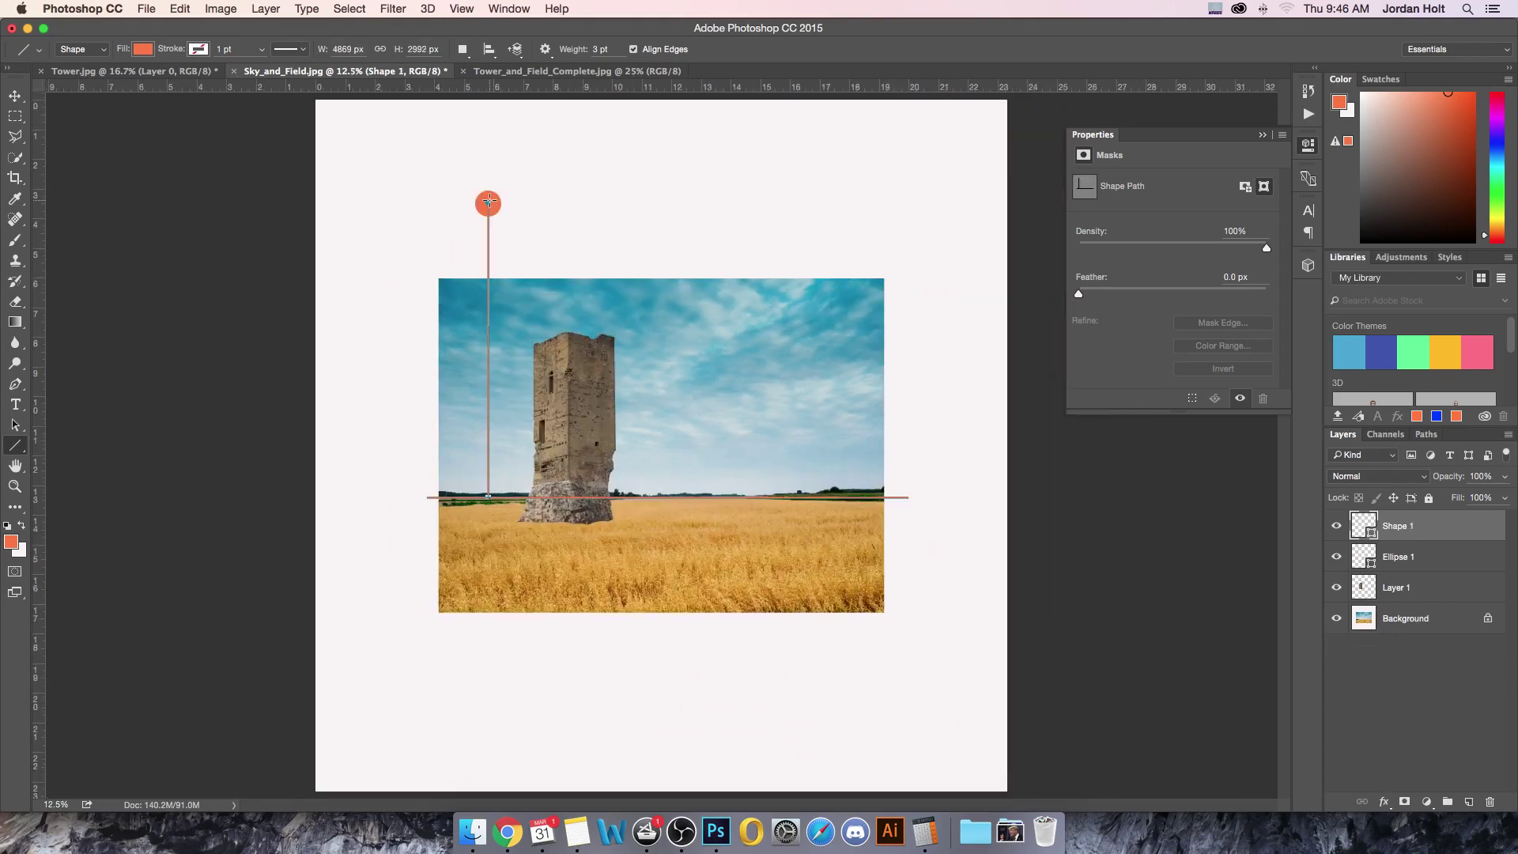
pyautogui.moveTo(488, 203); pyautogui.dragTo(1050, 781)
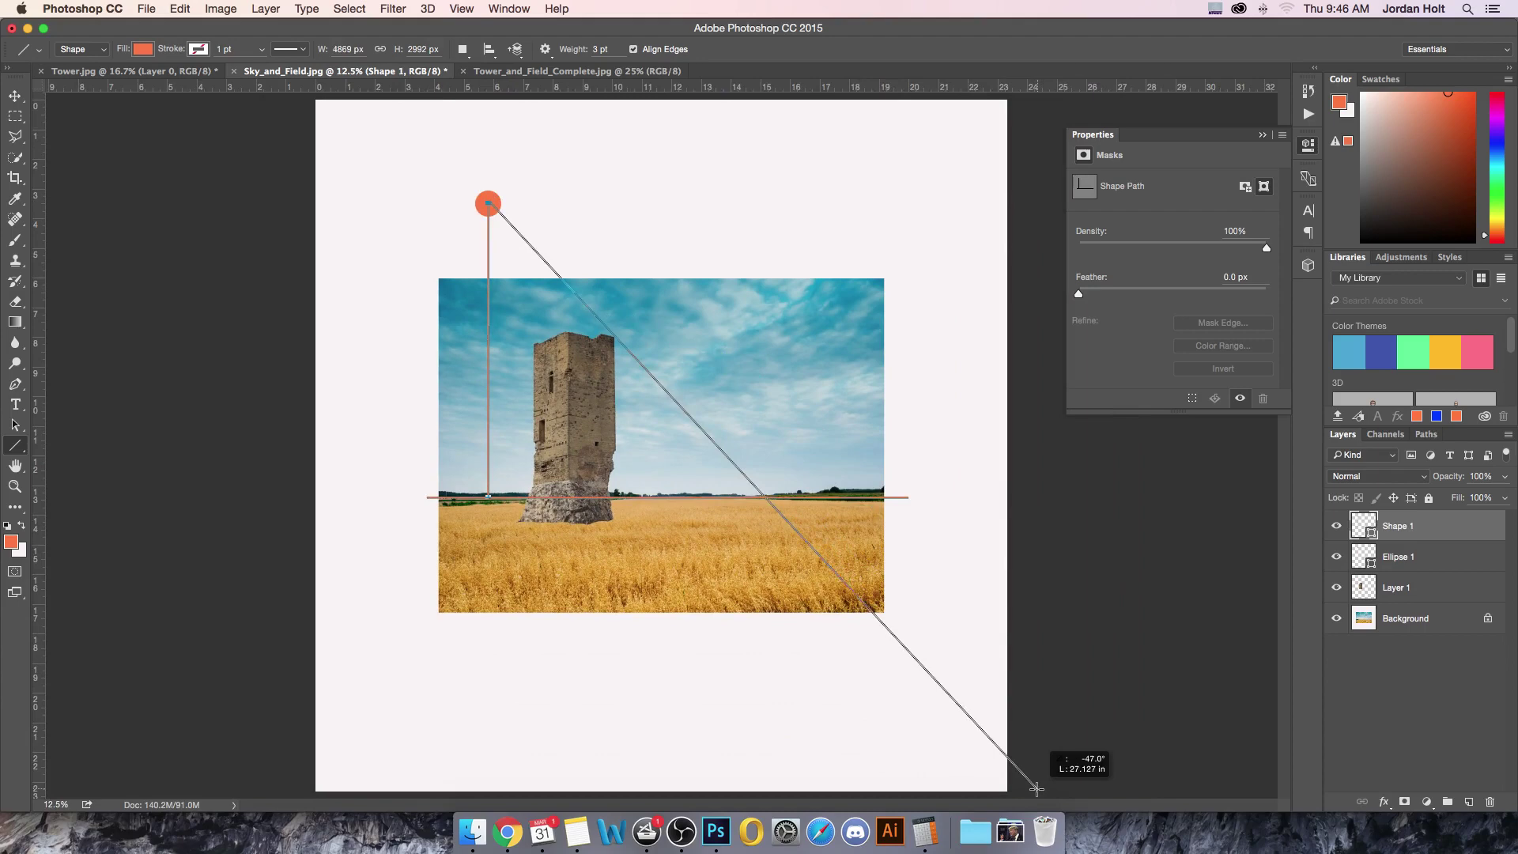
pyautogui.moveTo(1037, 788); pyautogui.dragTo(1030, 795)
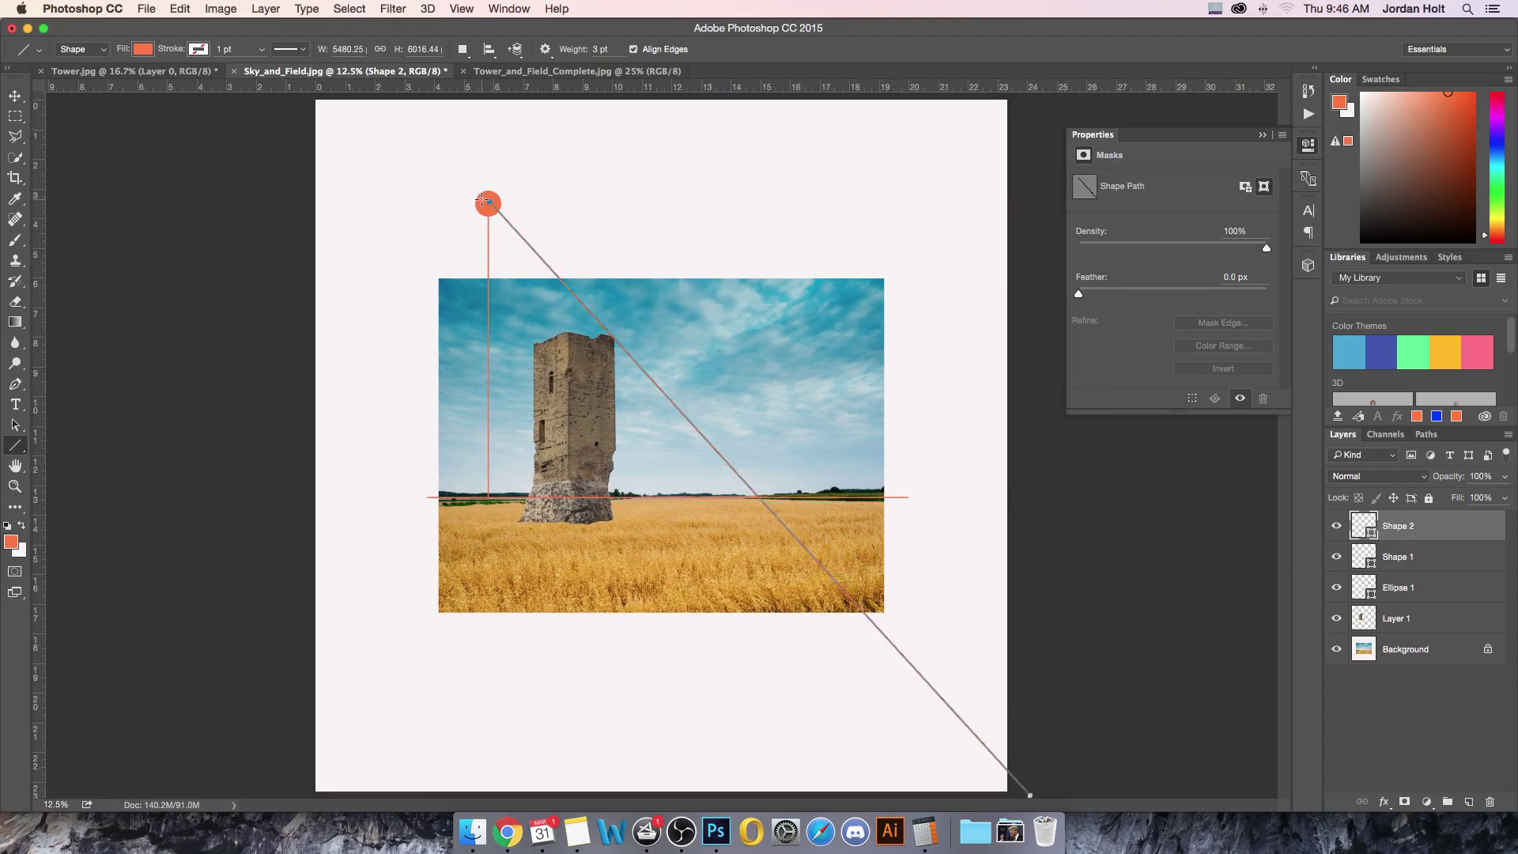
pyautogui.moveTo(488, 203); pyautogui.dragTo(844, 780)
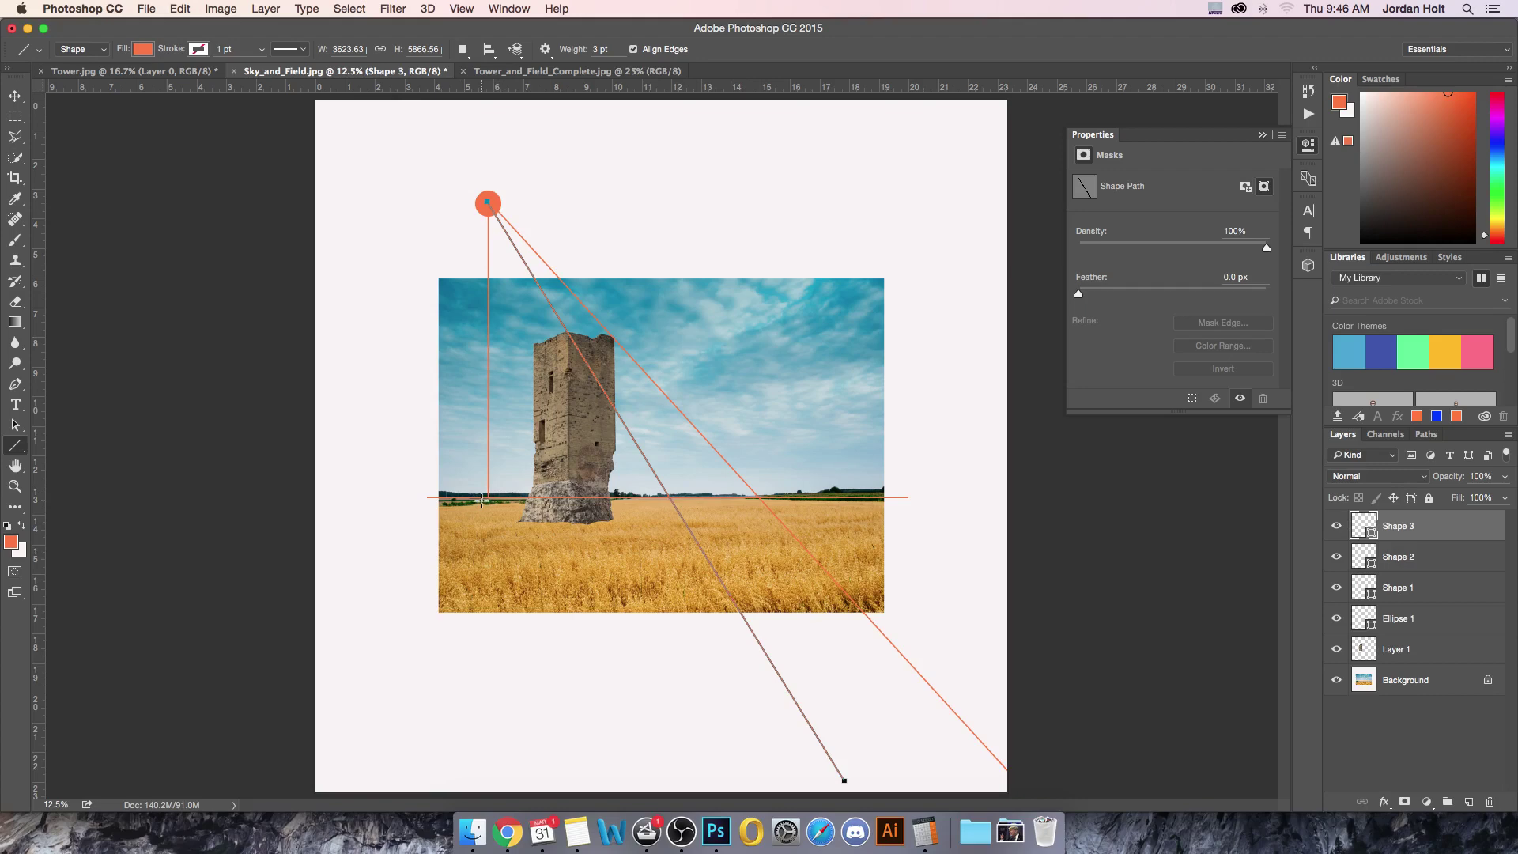
# - Draw two orange lines from the horizon point below the sun rightward across the wheat field
pyautogui.moveTo(486, 498); pyautogui.dragTo(1227, 716)
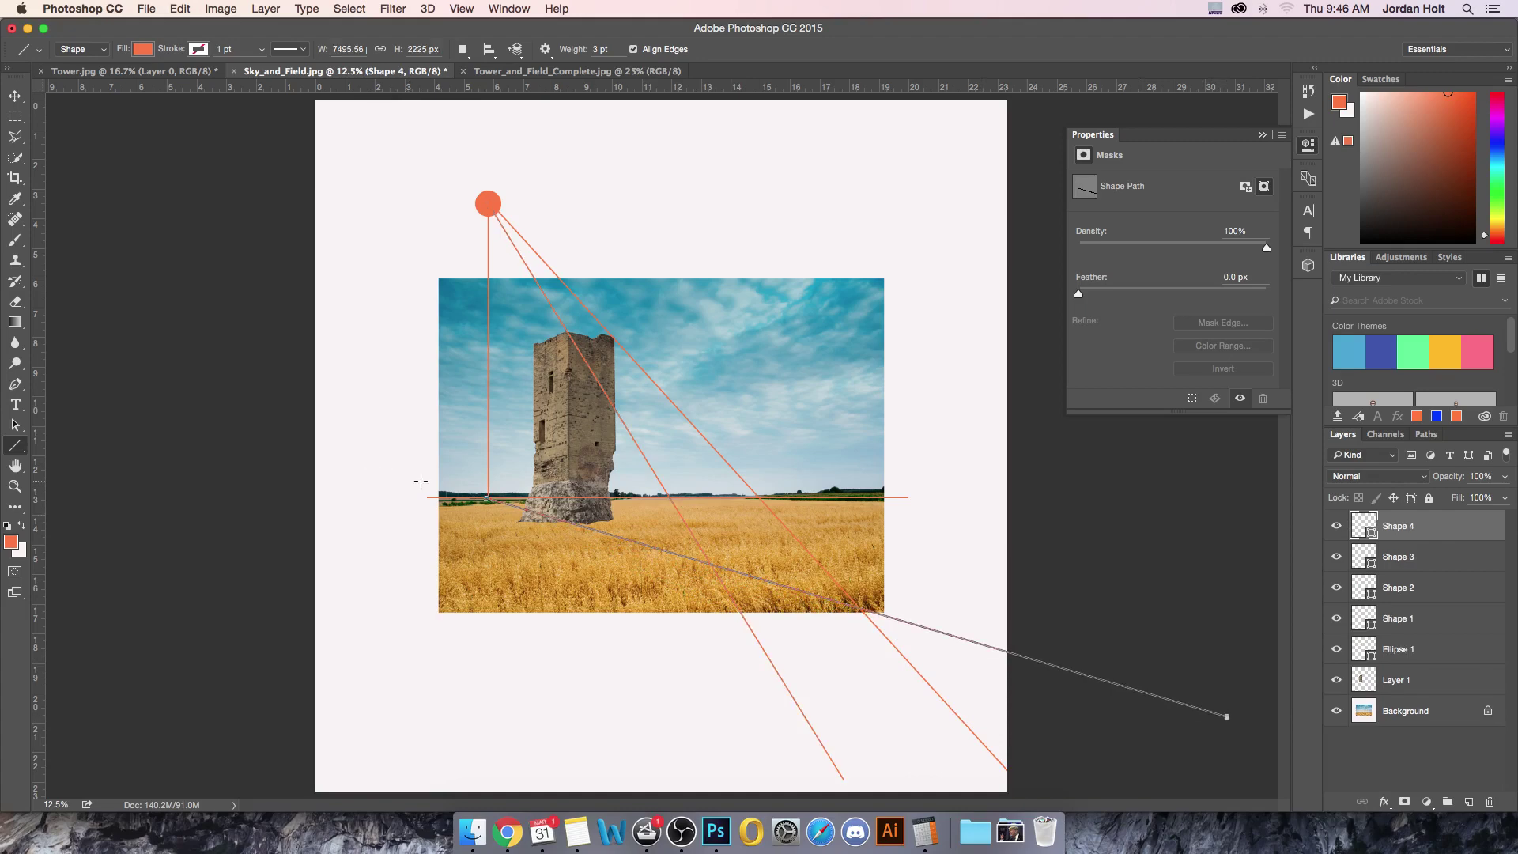
pyautogui.moveTo(487, 498); pyautogui.dragTo(1094, 595)
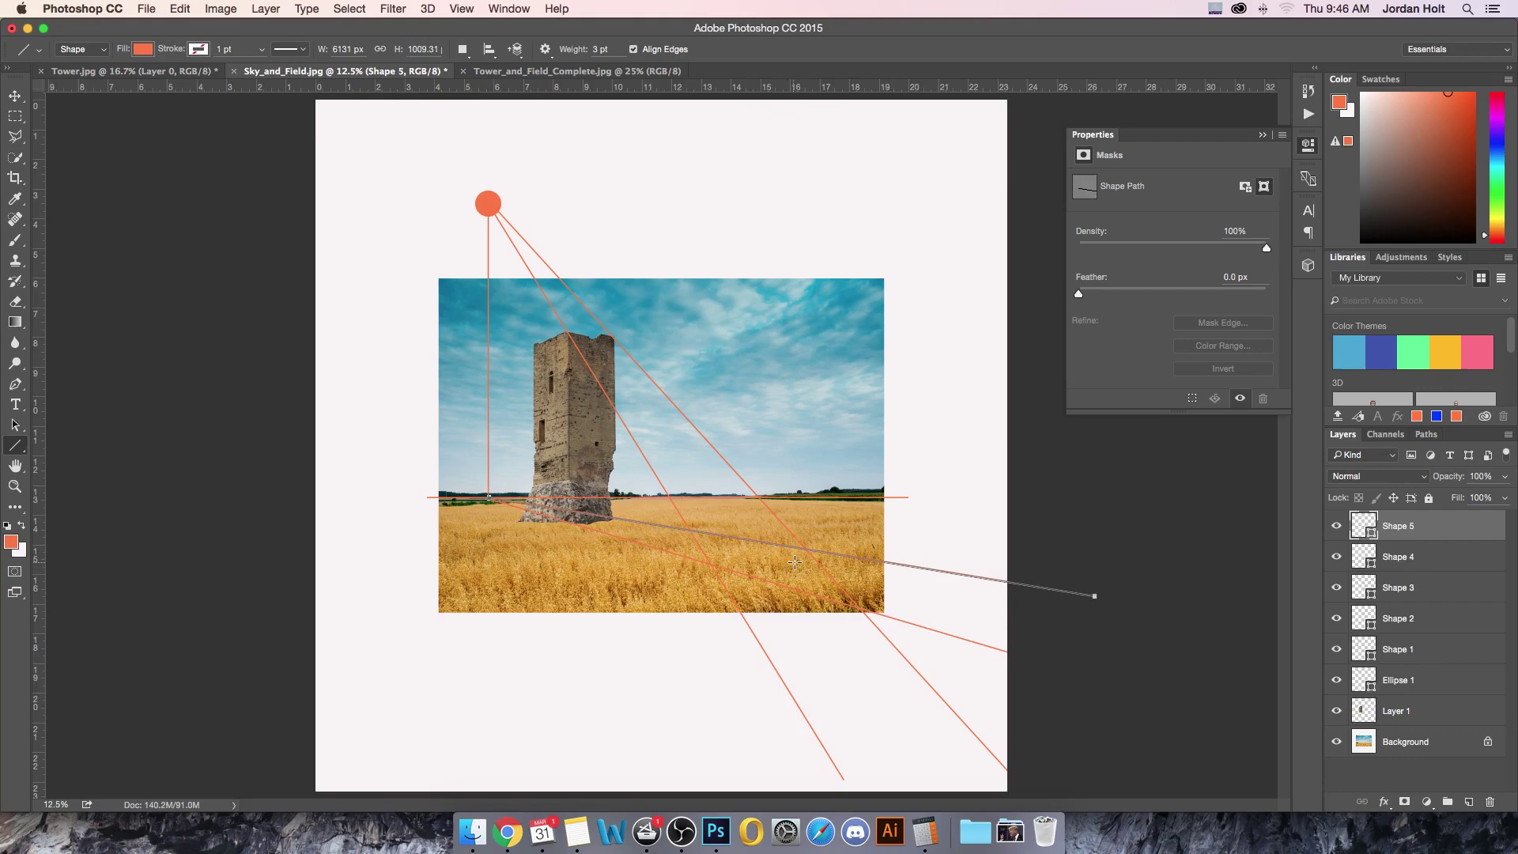
pyautogui.click(15, 96)
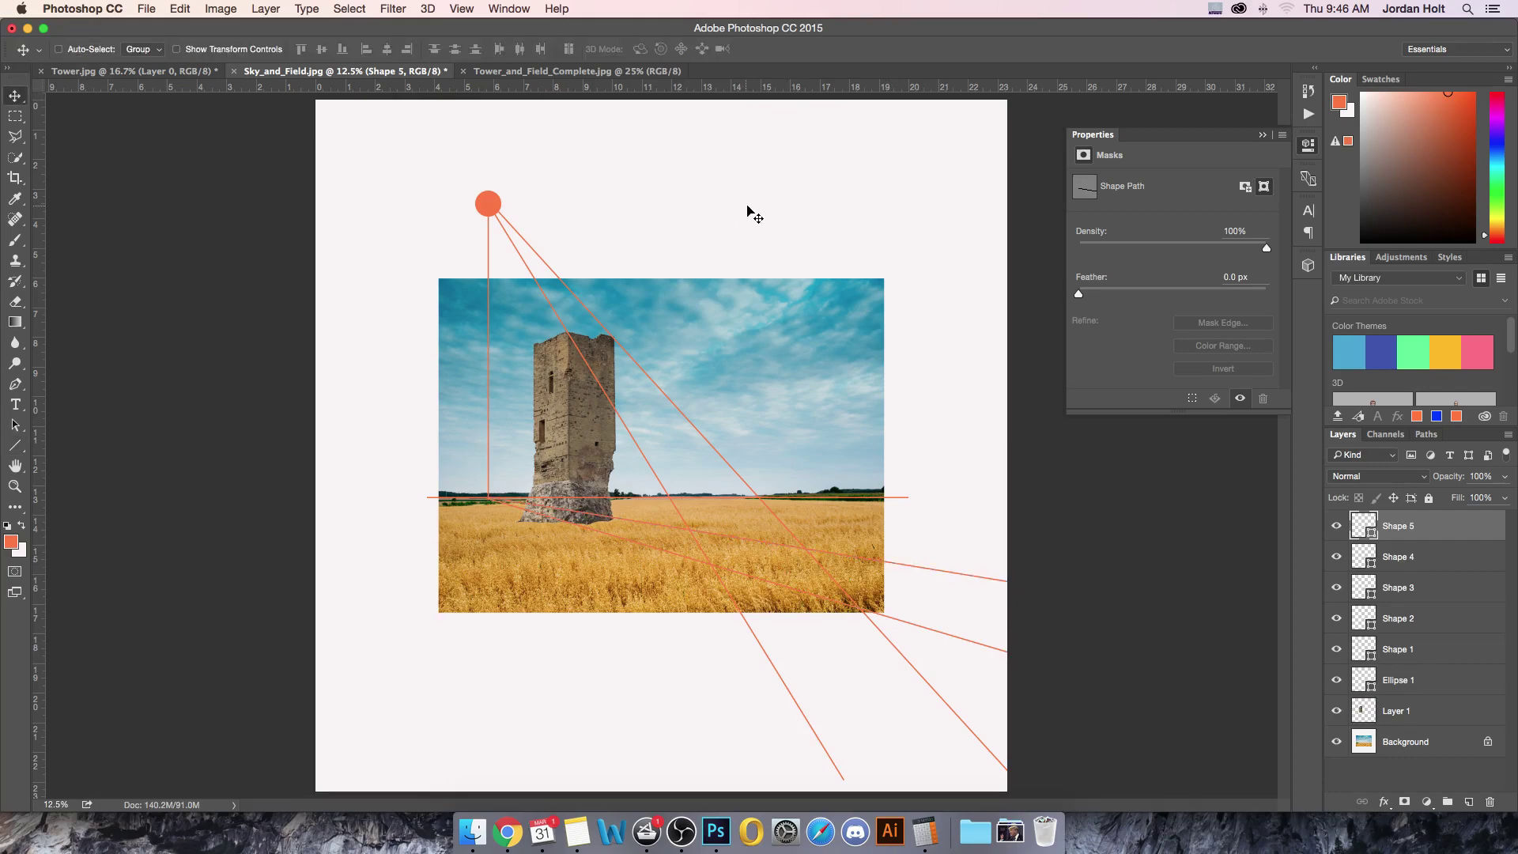
# - Zoom in on the field near the tower base, undoing an accidental move of the Shape 5 line
pyautogui.press('super+equal')
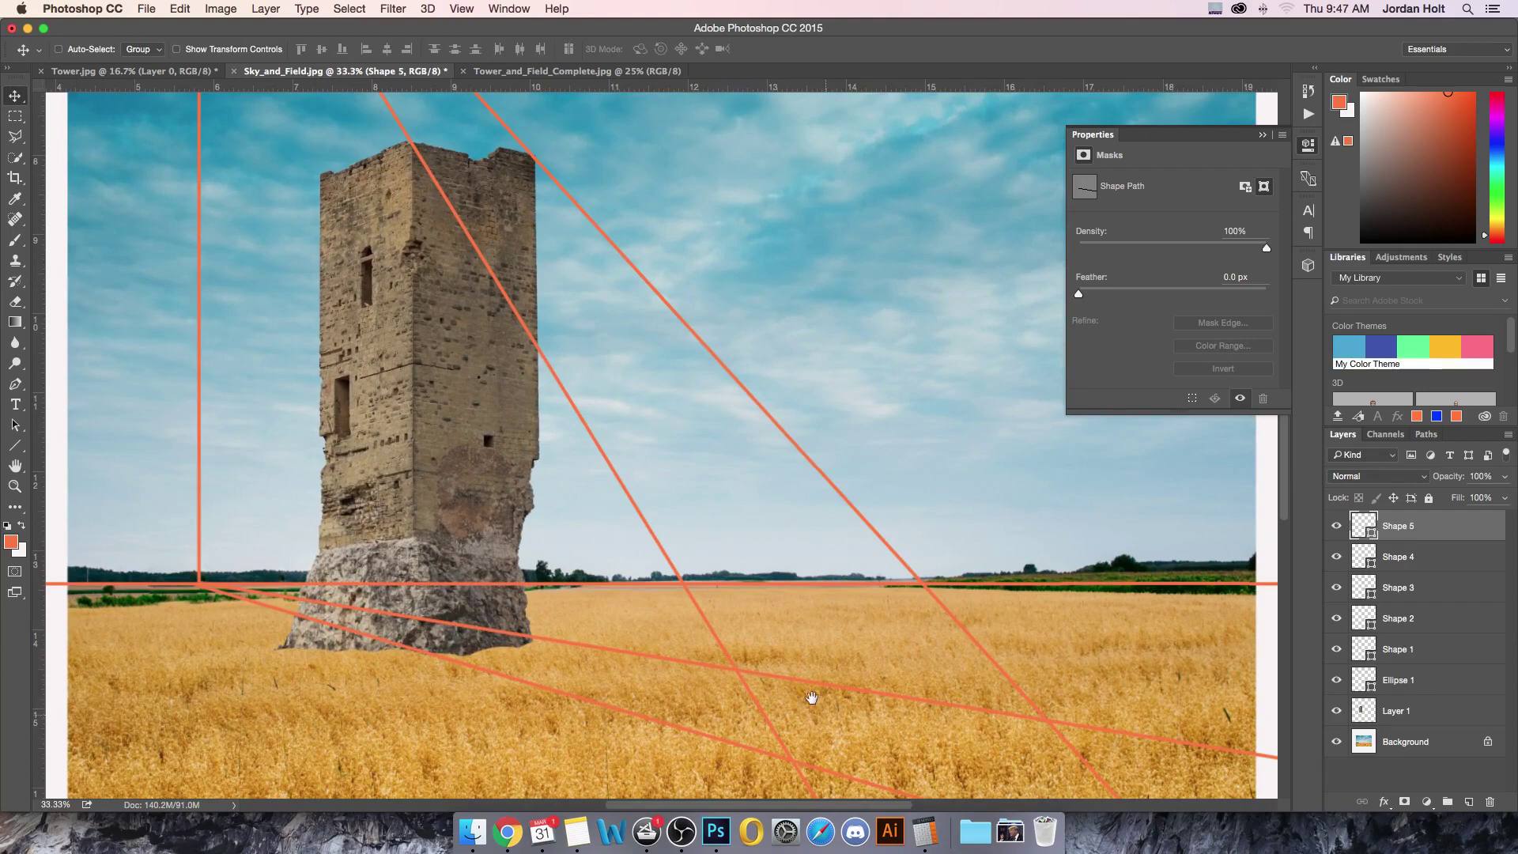
pyautogui.press('super+equal')
pyautogui.moveTo(891, 634); pyautogui.dragTo(877, 542)
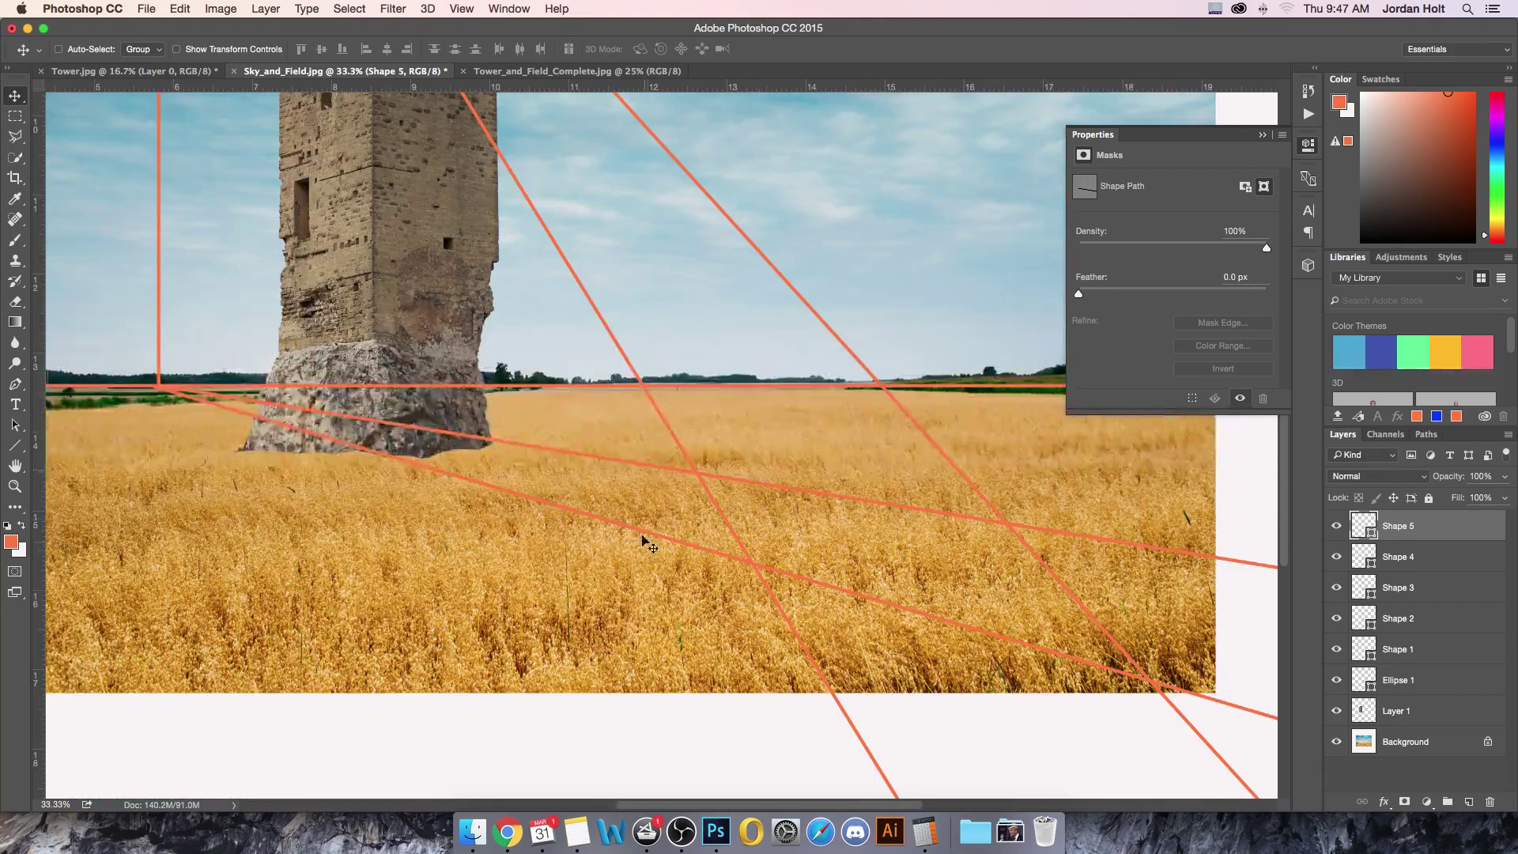
pyautogui.moveTo(862, 616); pyautogui.dragTo(855, 563)
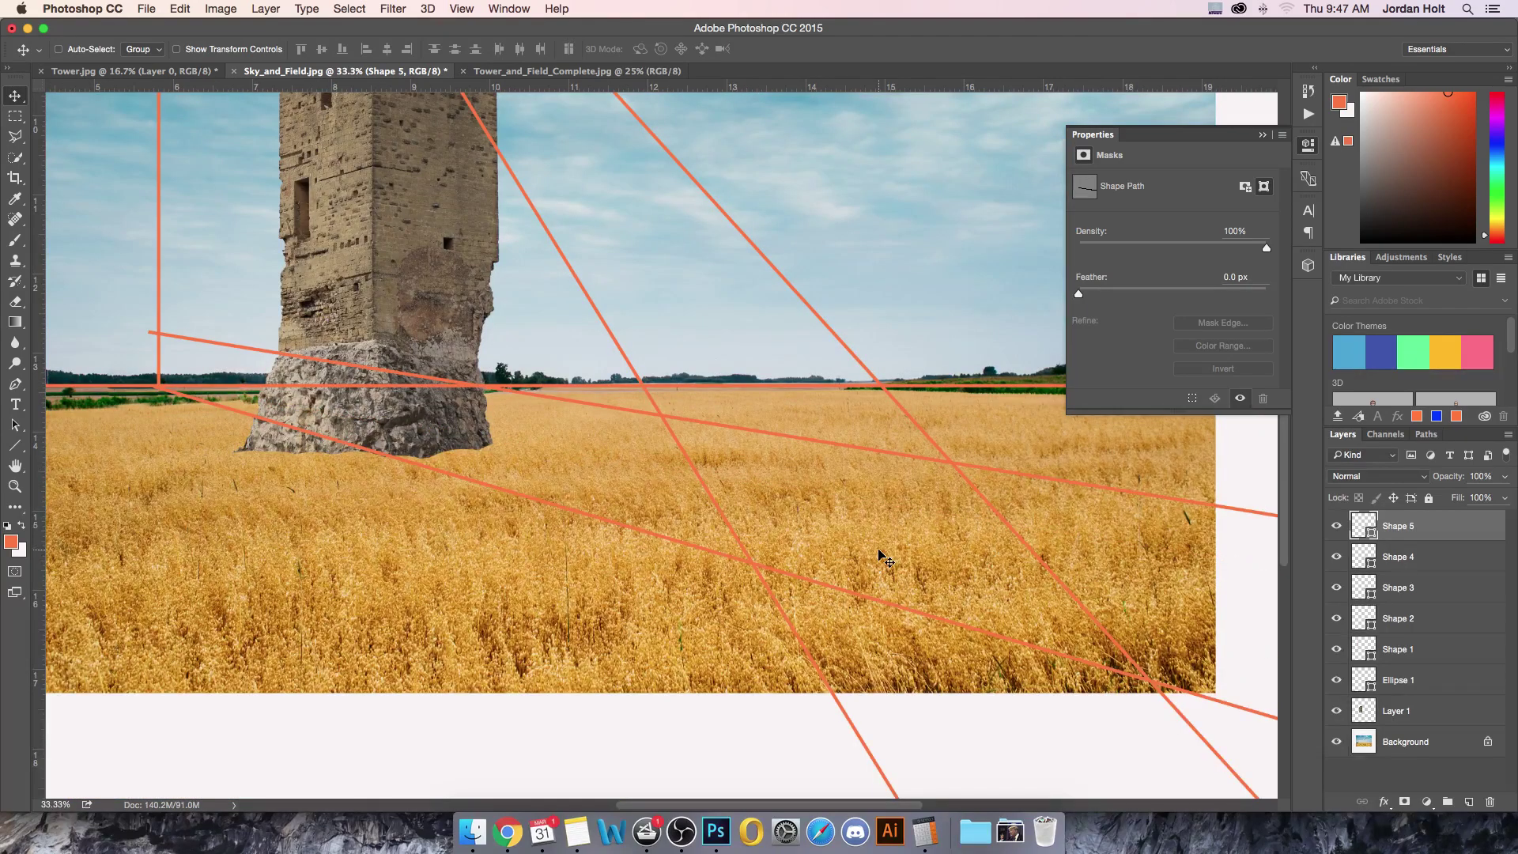
pyautogui.press('super+z')
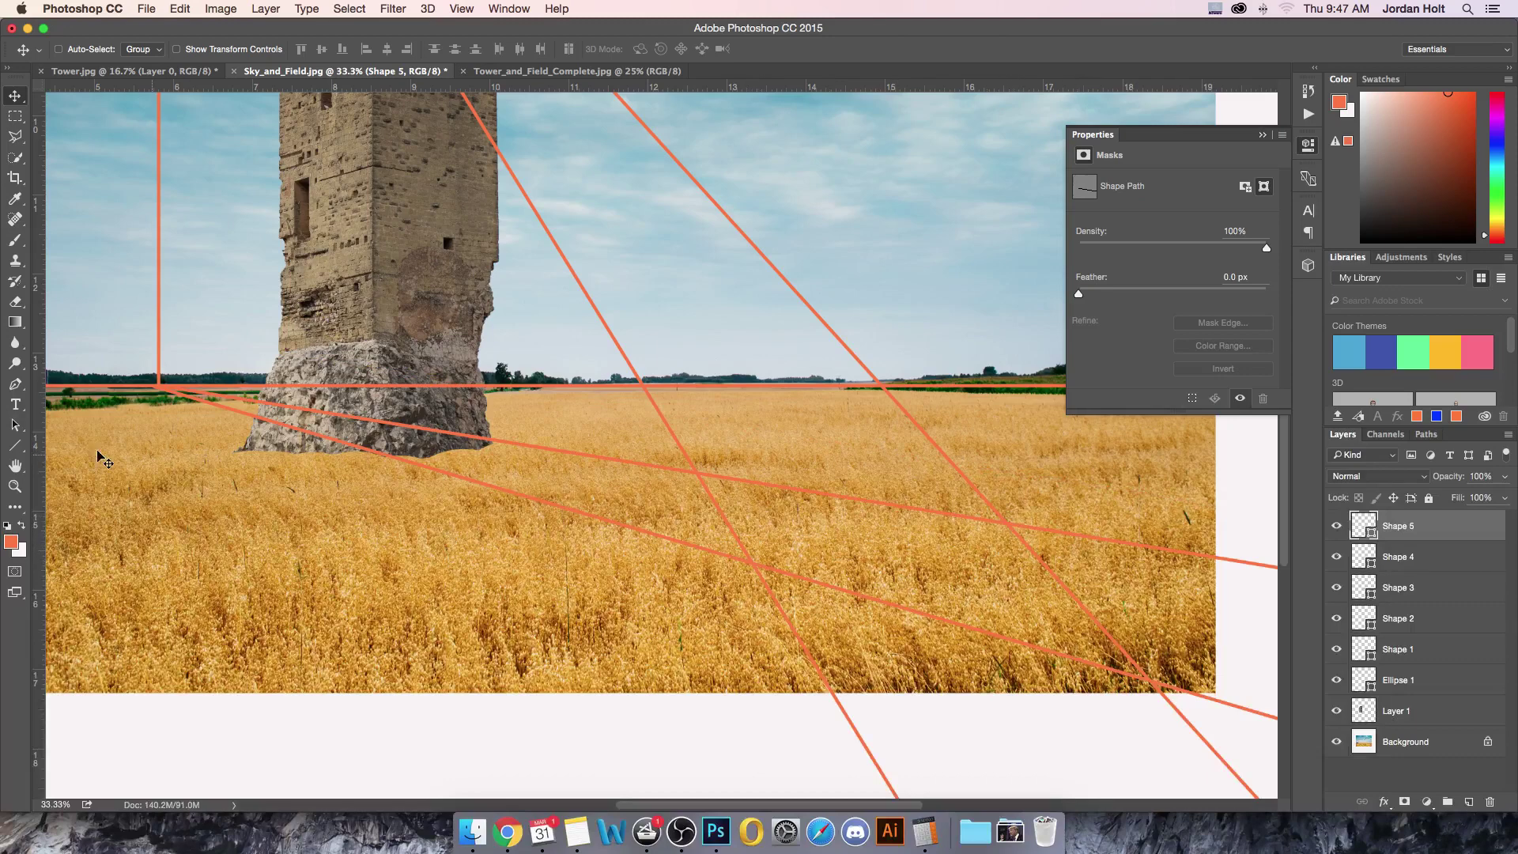
# - Draw a line joining the two ray intersections to close the shadow's far edge
pyautogui.click(15, 445)
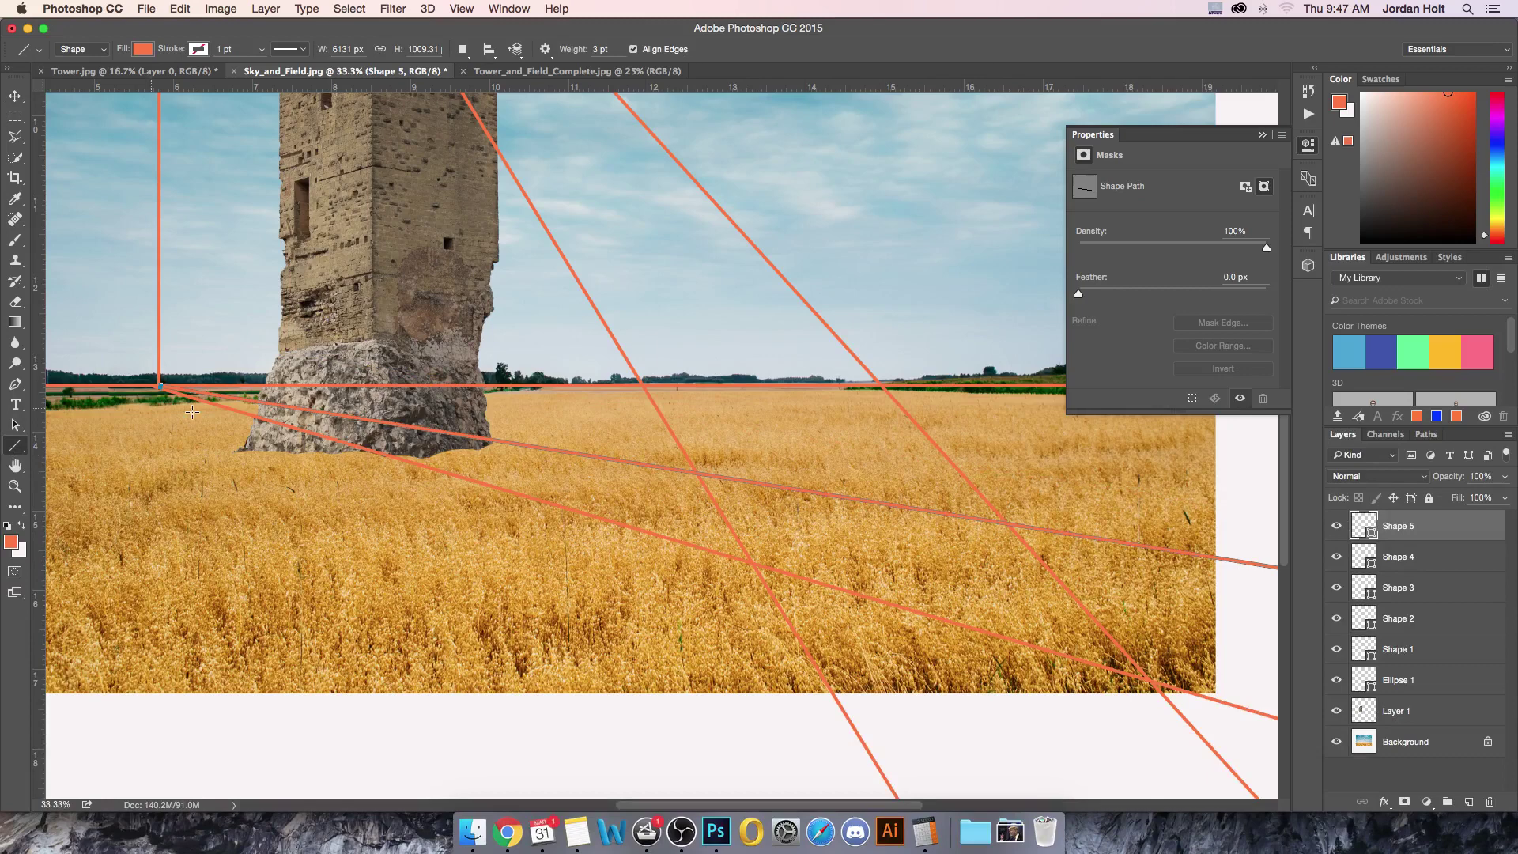
pyautogui.moveTo(1008, 524); pyautogui.dragTo(751, 562)
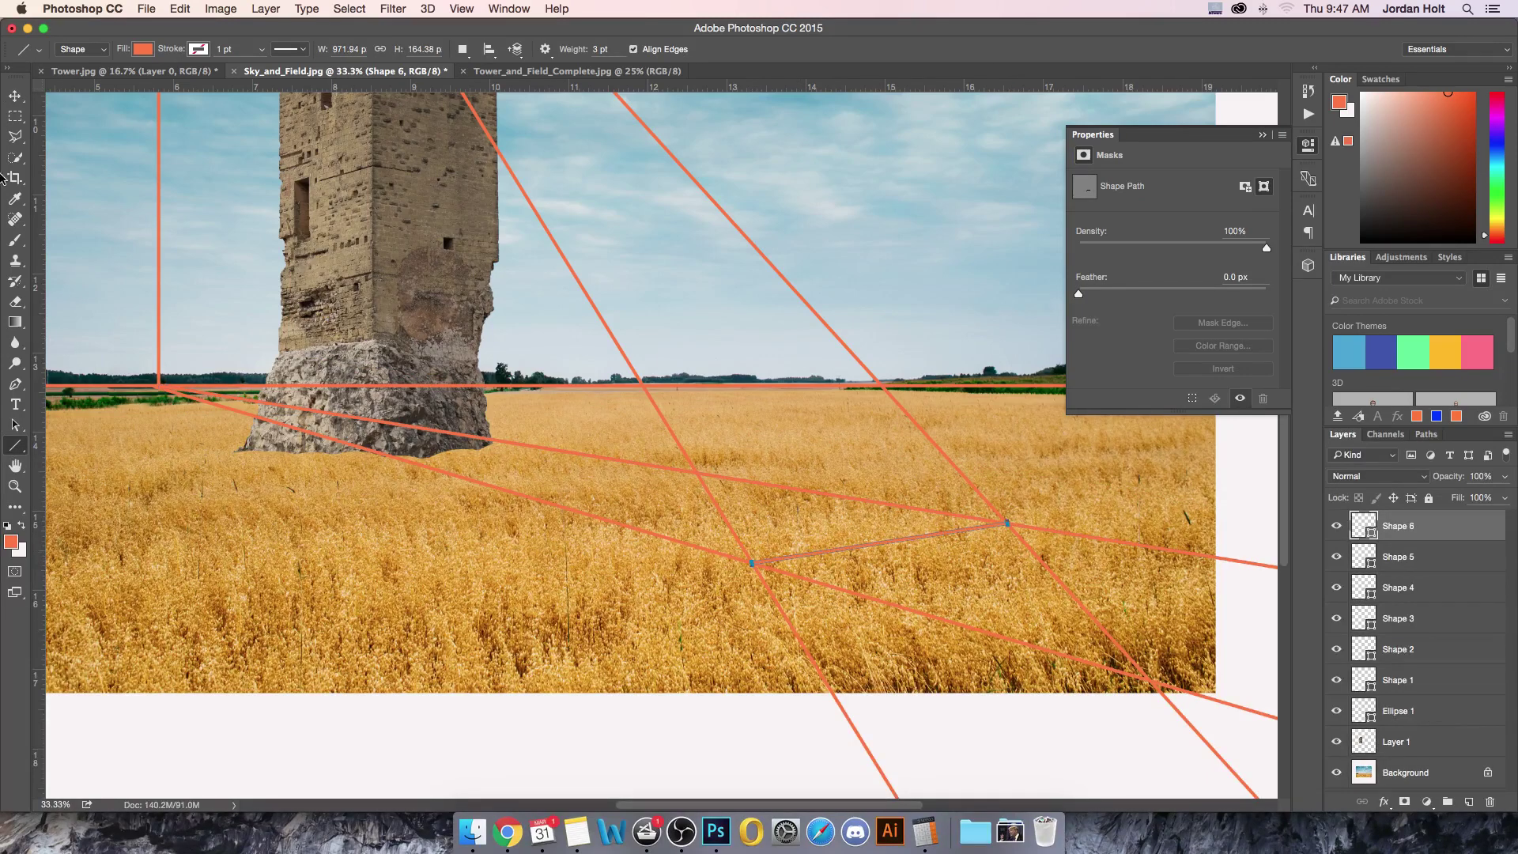
pyautogui.click(16, 136)
pyautogui.scroll(-1, 235, 406)
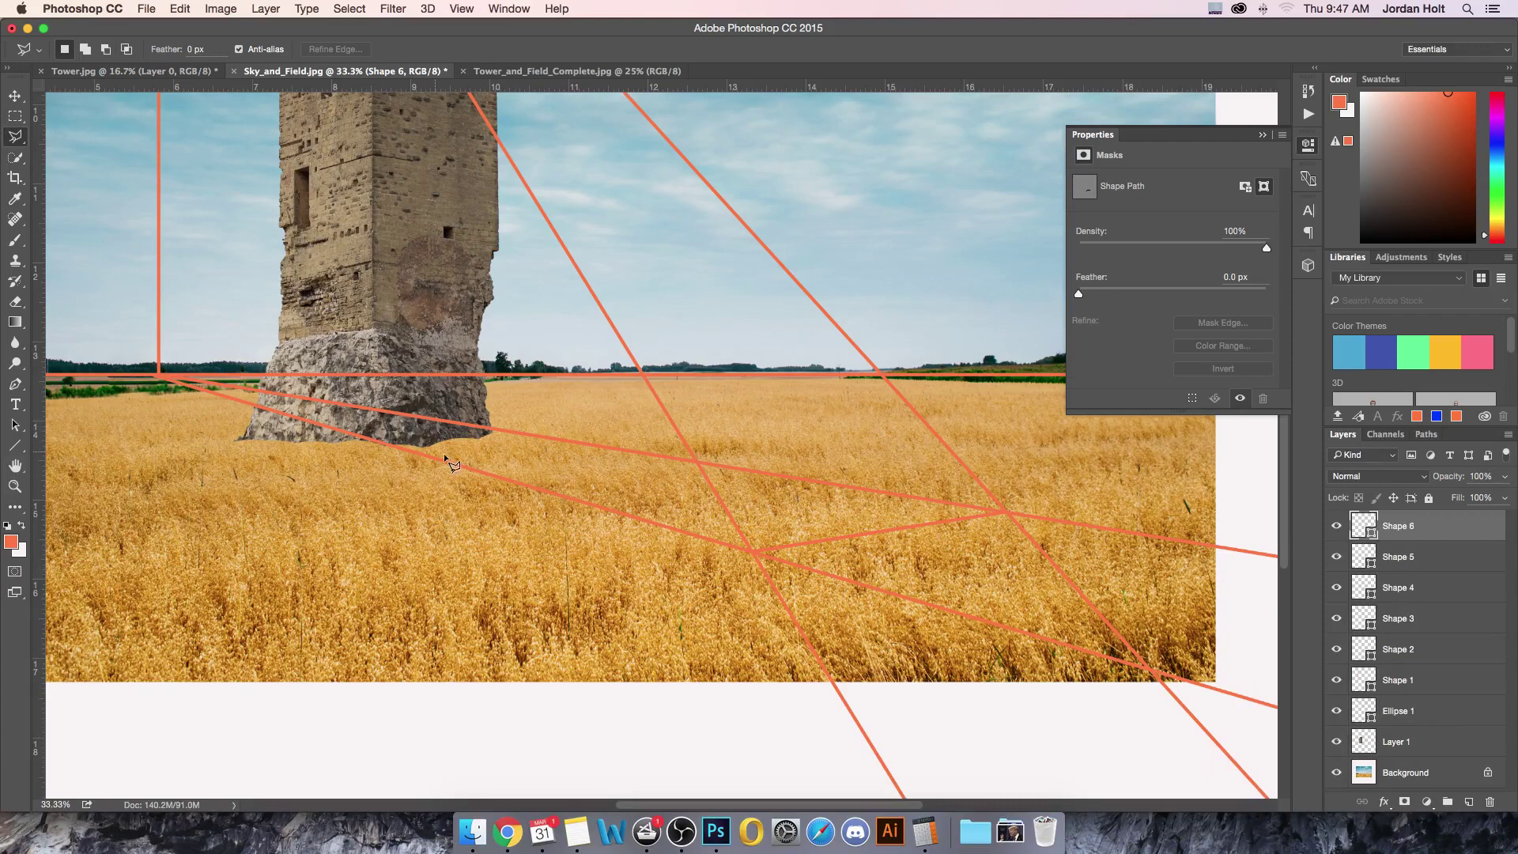
# - Polygonal Lasso the four-cornered shadow area beside the tower base, then zoom out to the whole image
pyautogui.click(387, 442)
pyautogui.click(490, 431)
pyautogui.click(752, 552)
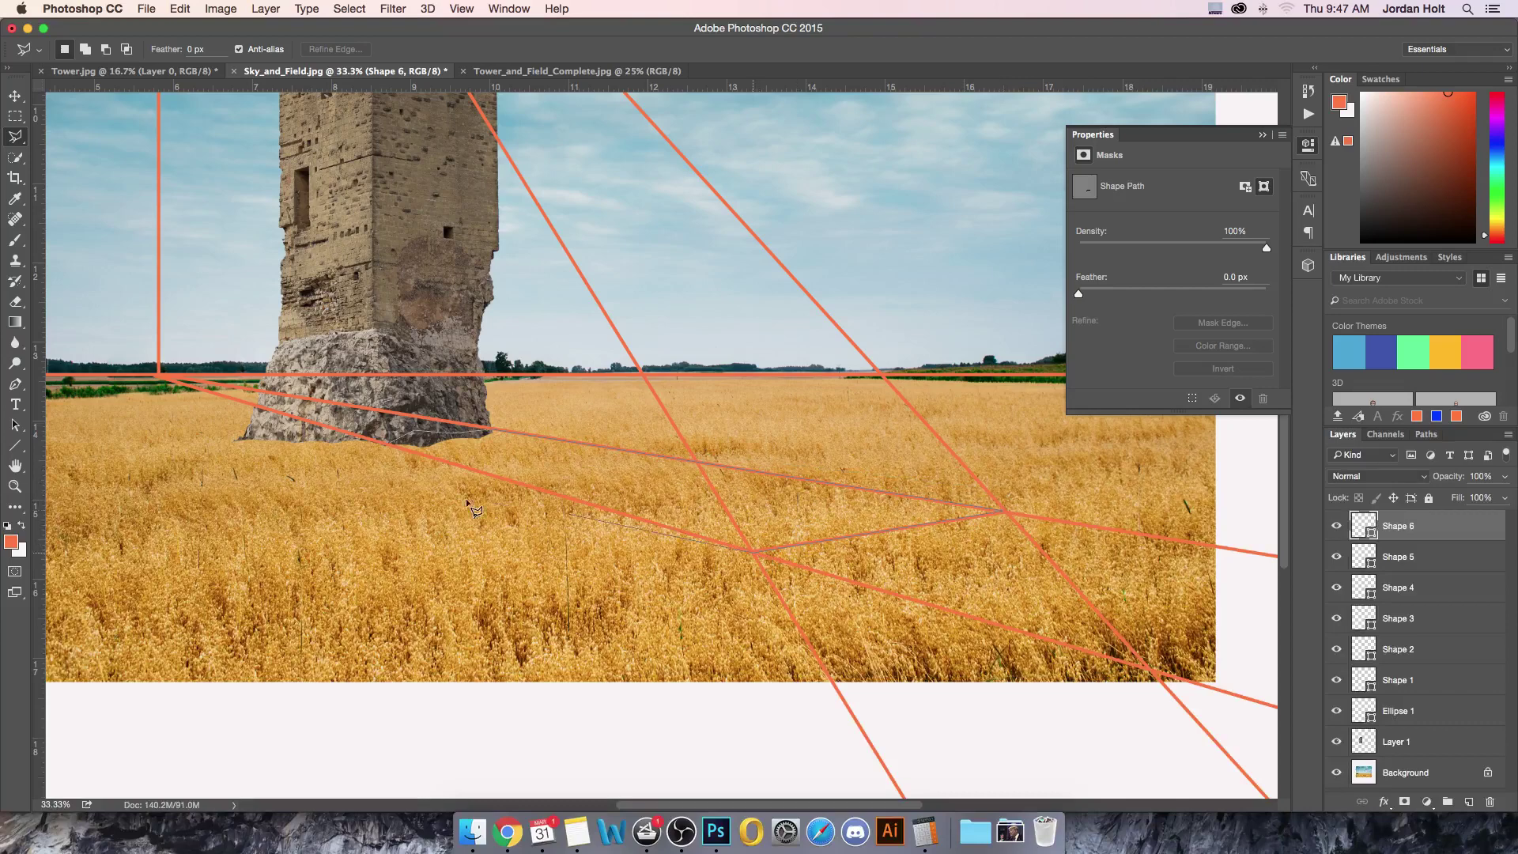
pyautogui.click(385, 443)
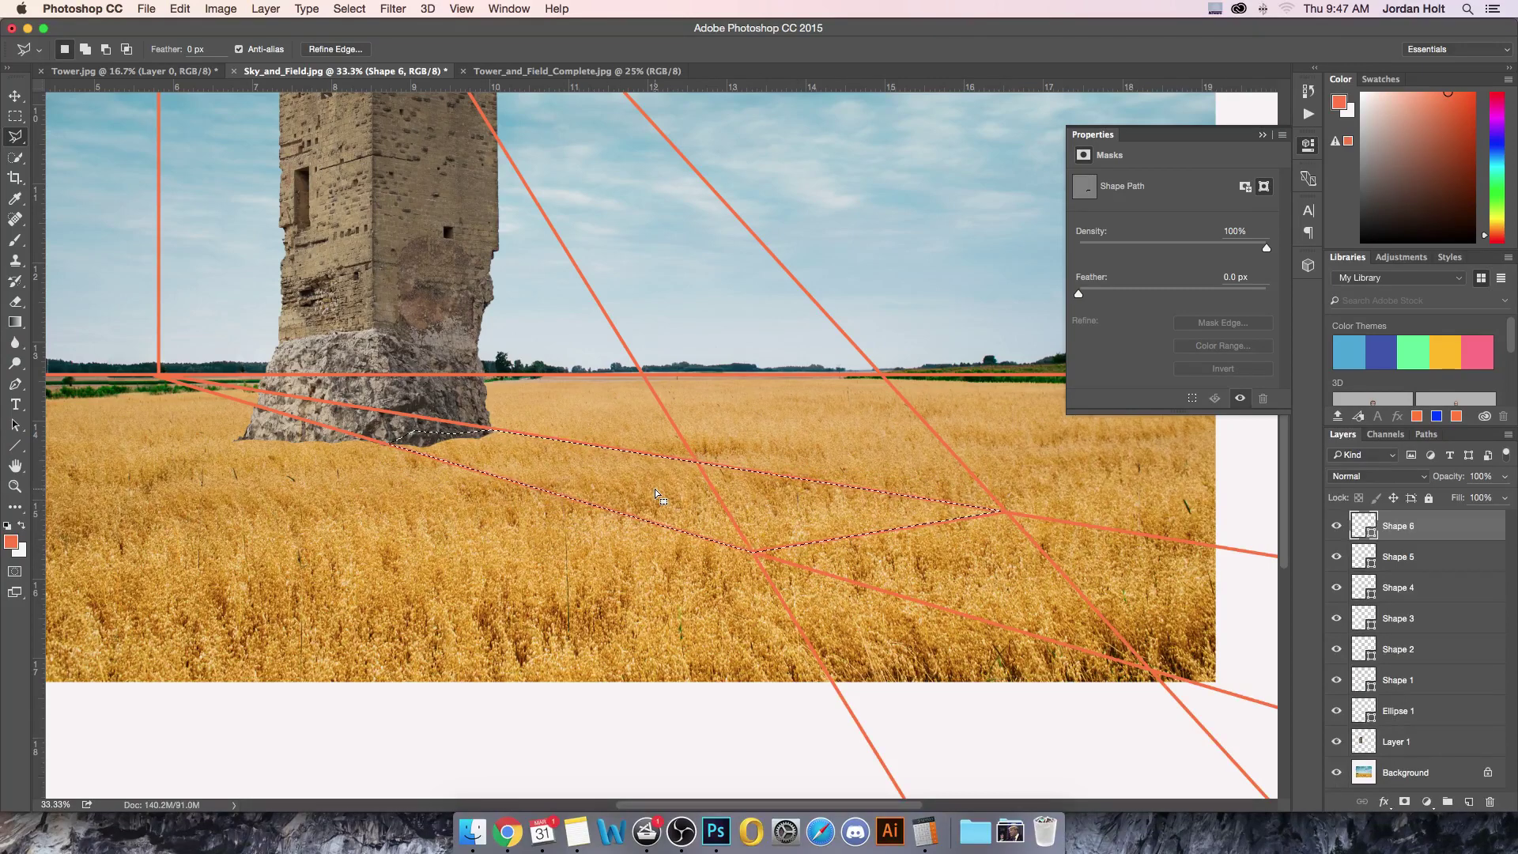
pyautogui.press('super+minus')
pyautogui.press('super+minus')
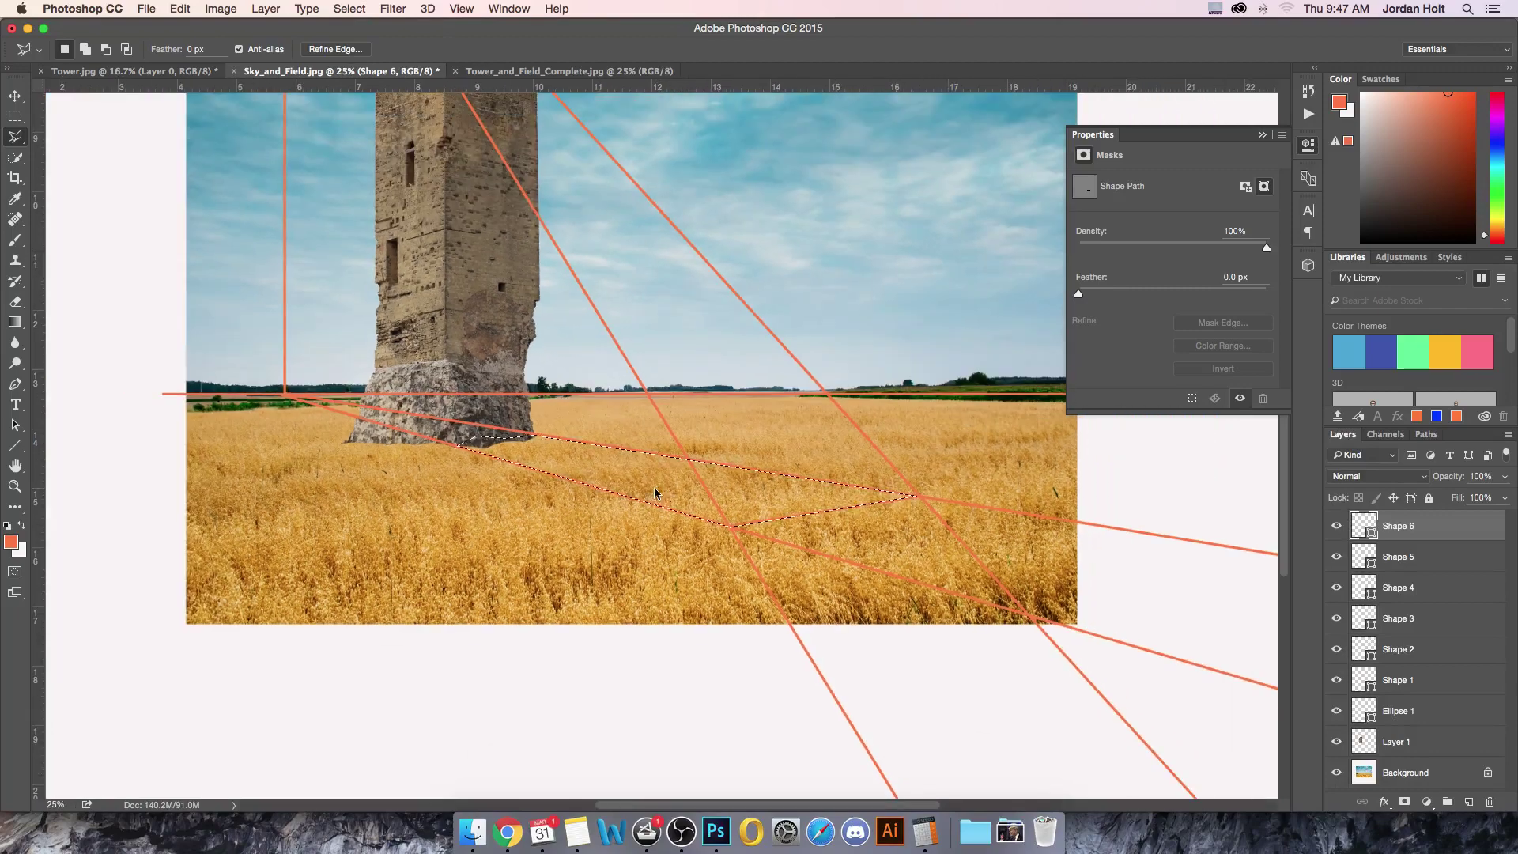
pyautogui.moveTo(691, 374); pyautogui.dragTo(670, 515)
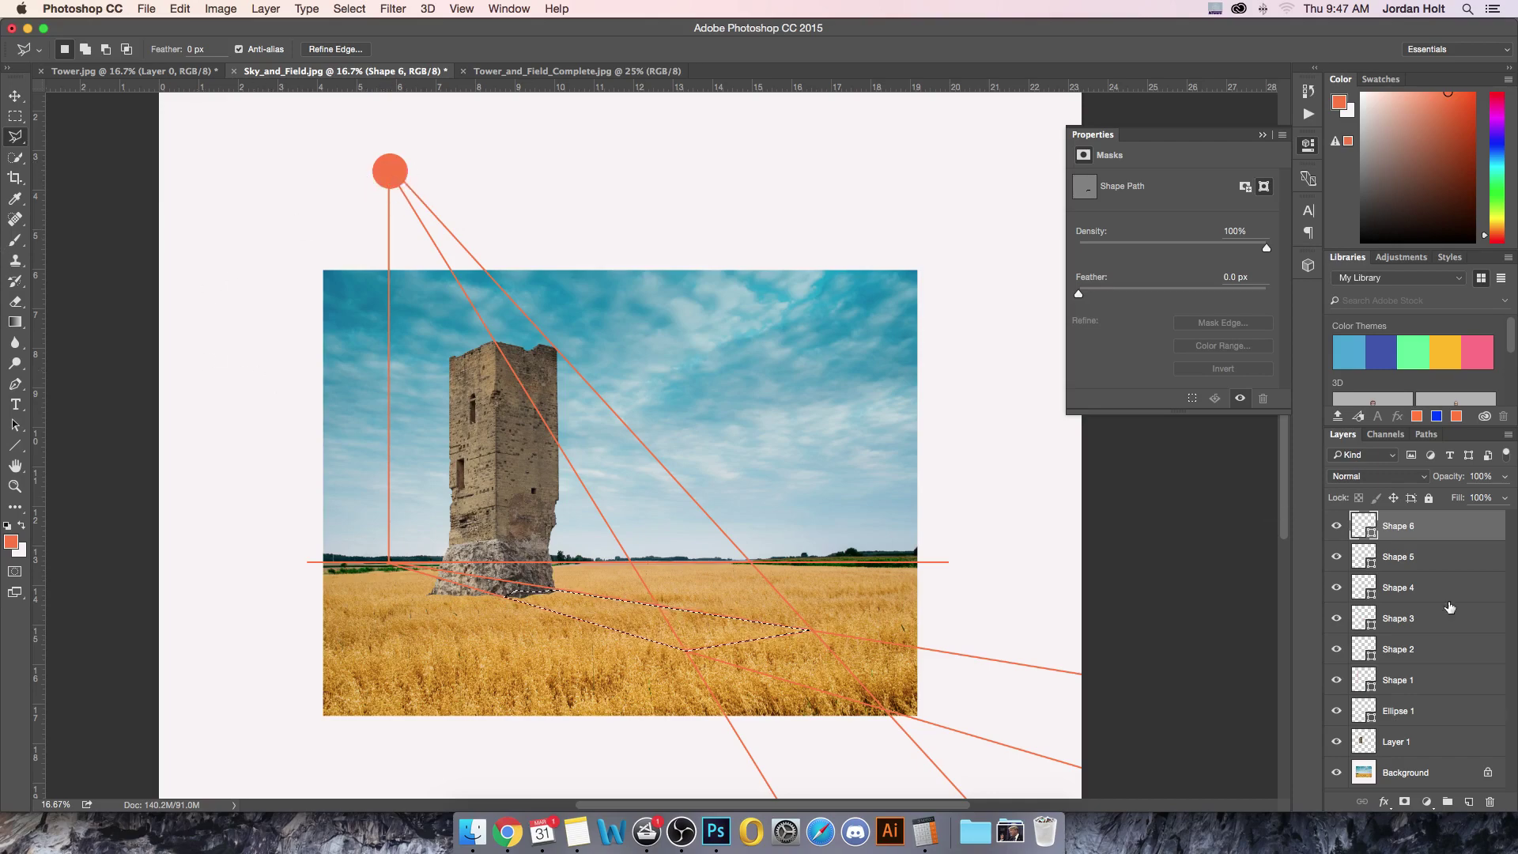
# - Add a new empty layer and fill the shadow selection with solid black
pyautogui.click(1469, 802)
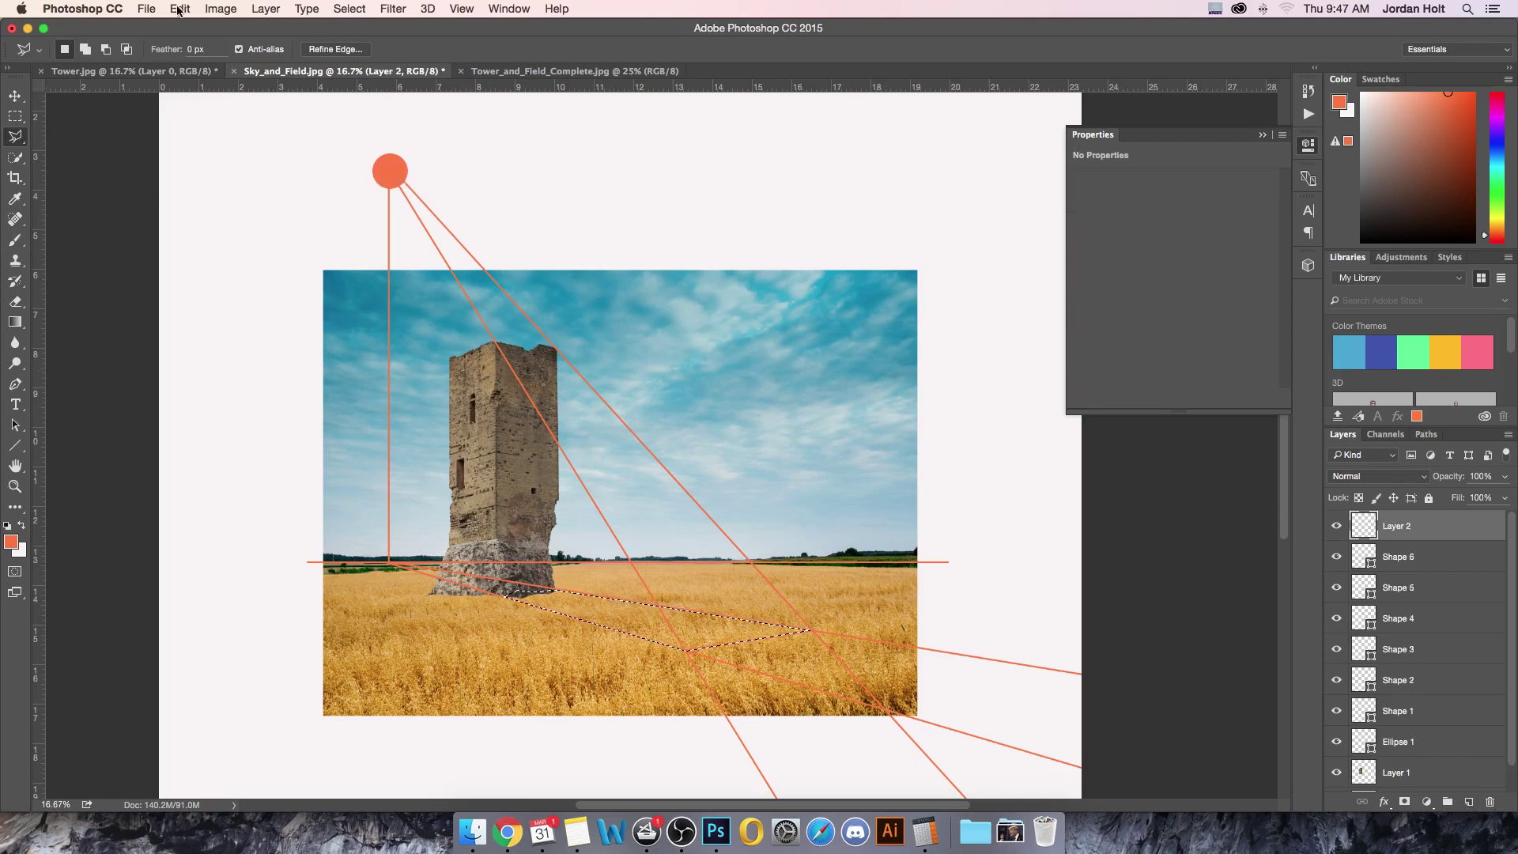
pyautogui.click(146, 9)
pyautogui.moveTo(180, 9)
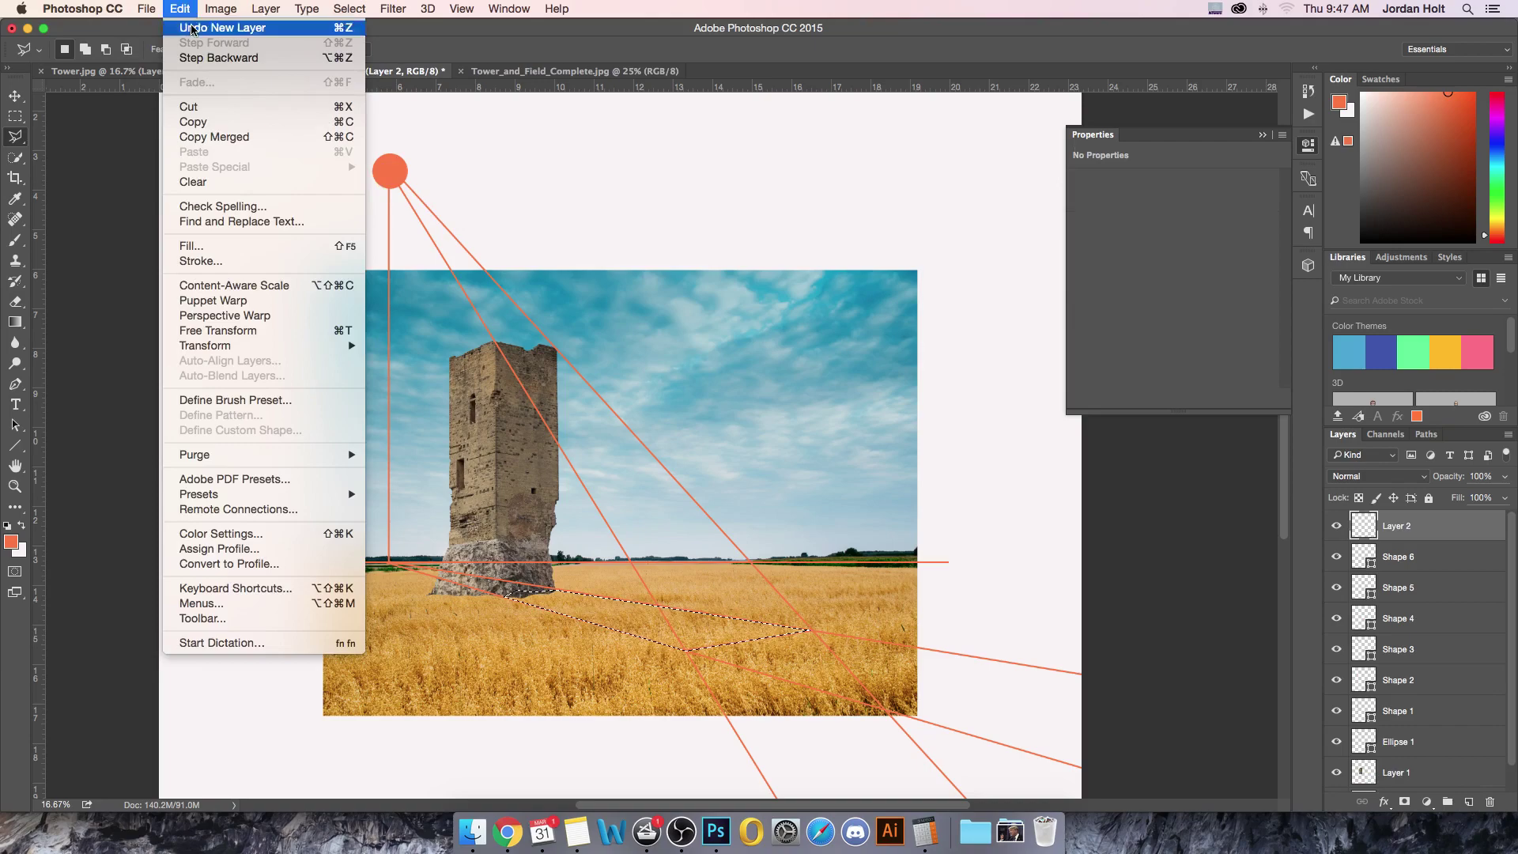
pyautogui.click(255, 246)
pyautogui.scroll(-8, 554, 356)
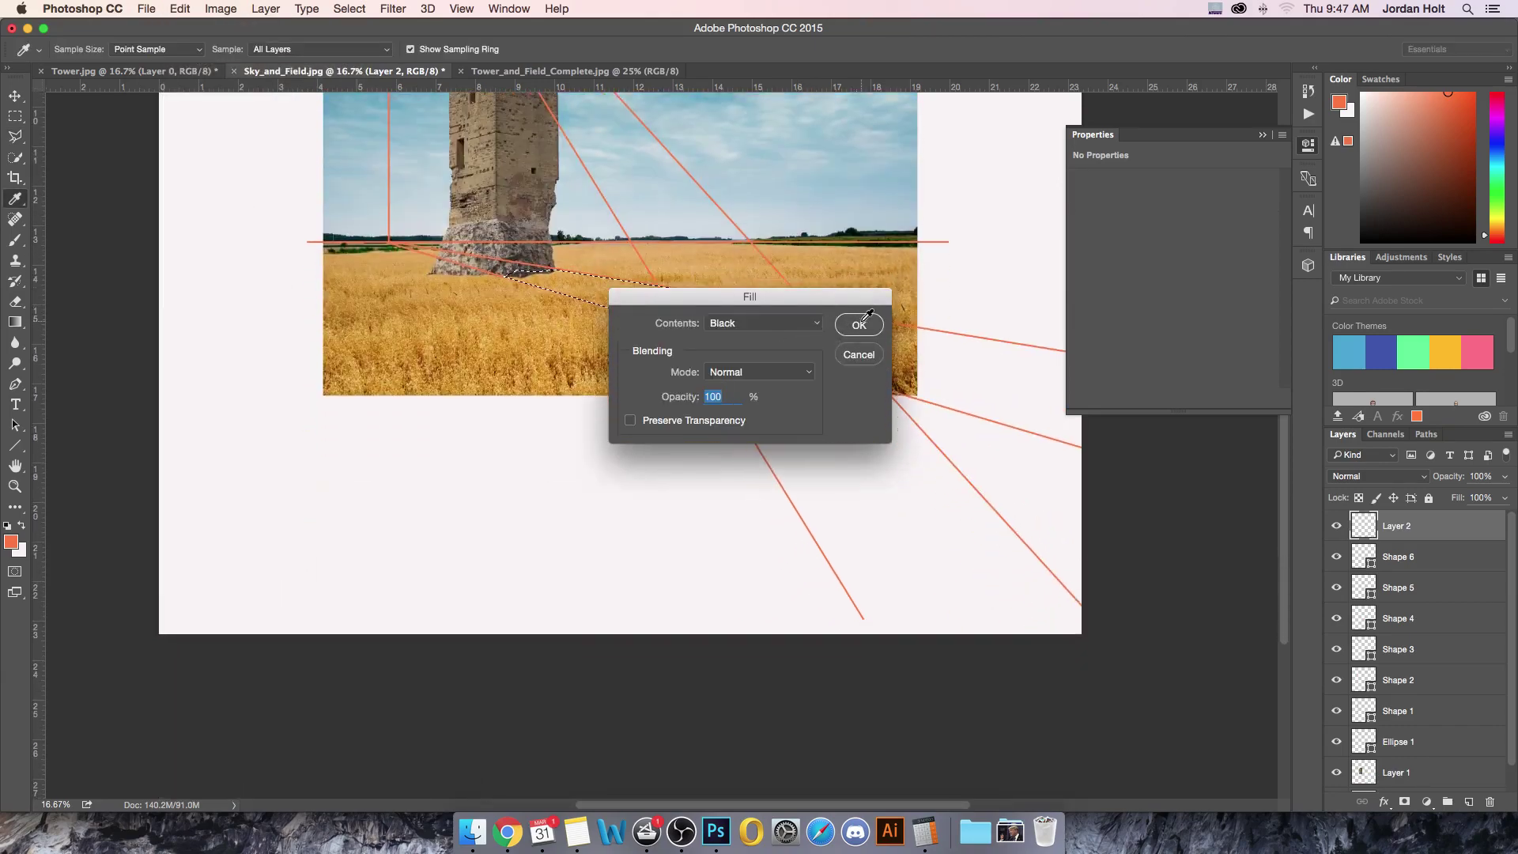
pyautogui.click(866, 324)
# - Deselect the black shadow and select the guide line layers down to Ellipse 1
pyautogui.press('l')
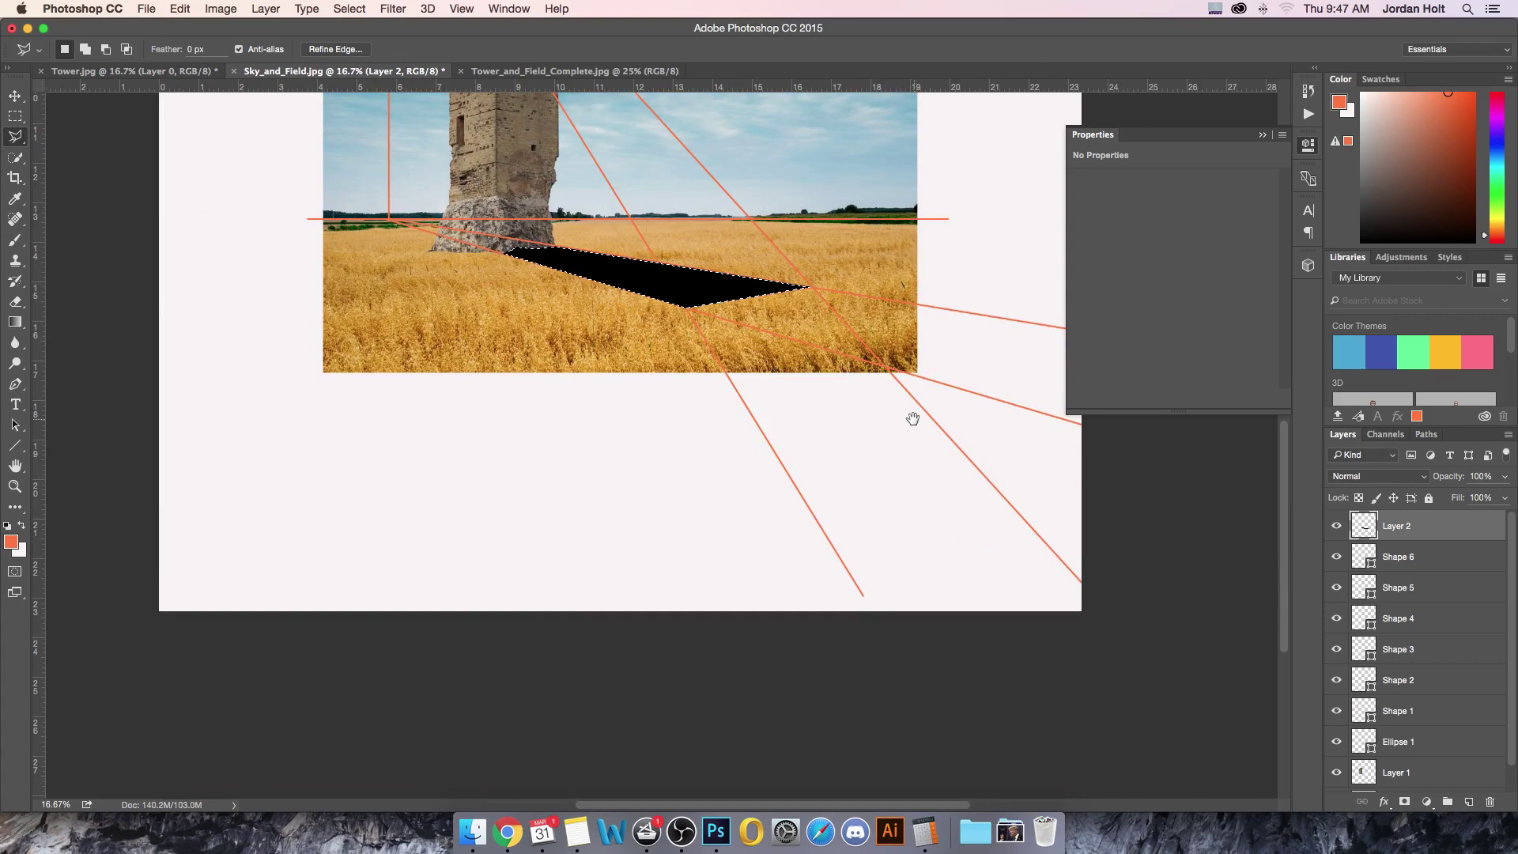
pyautogui.moveTo(913, 418); pyautogui.dragTo(966, 637)
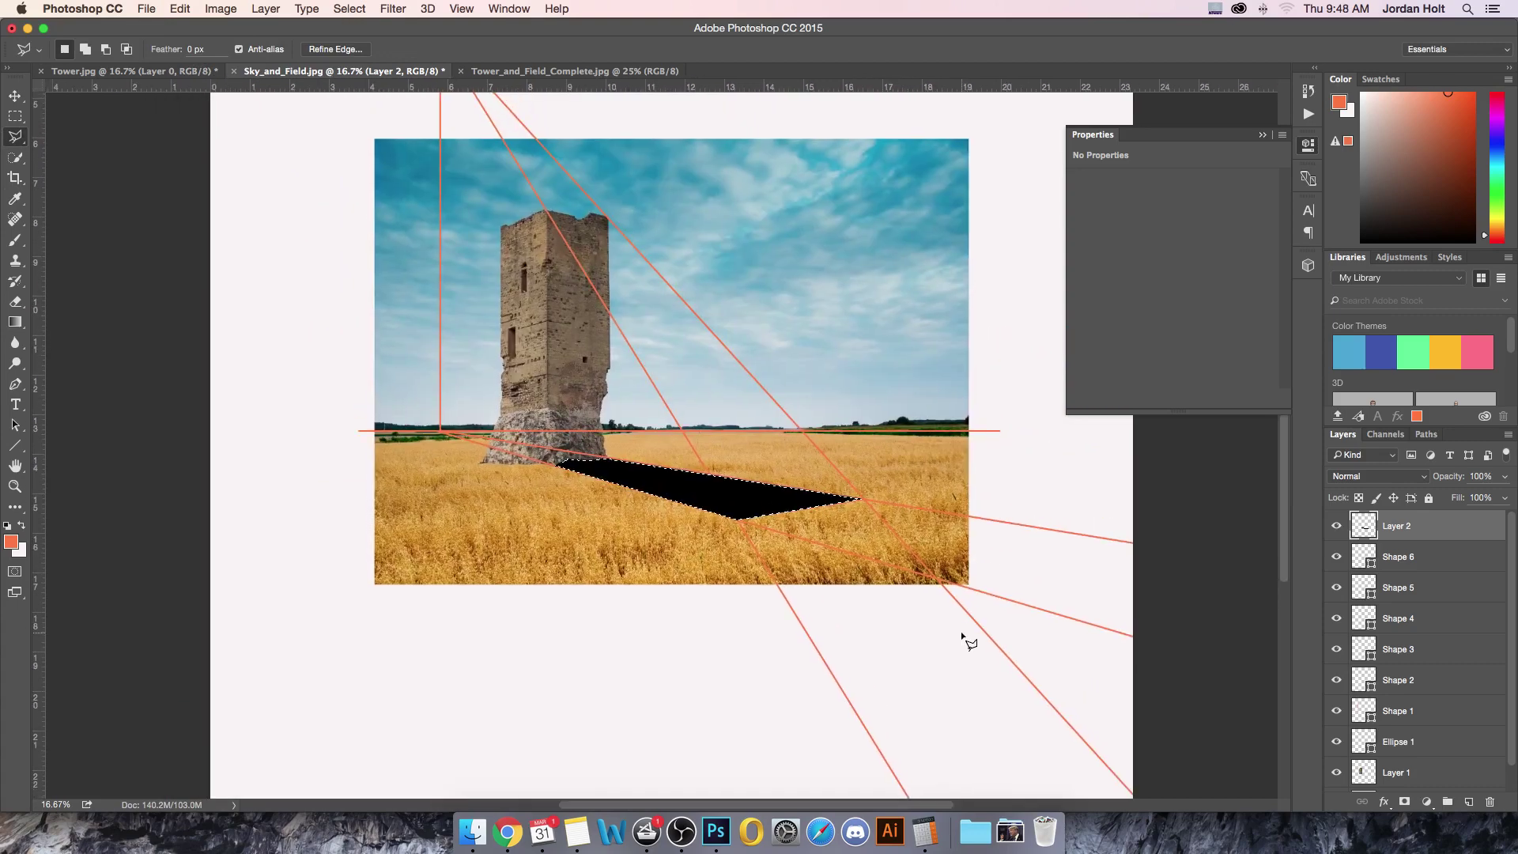
pyautogui.press('super+d')
pyautogui.click(1431, 558)
pyautogui.scroll(-1, 1432, 633)
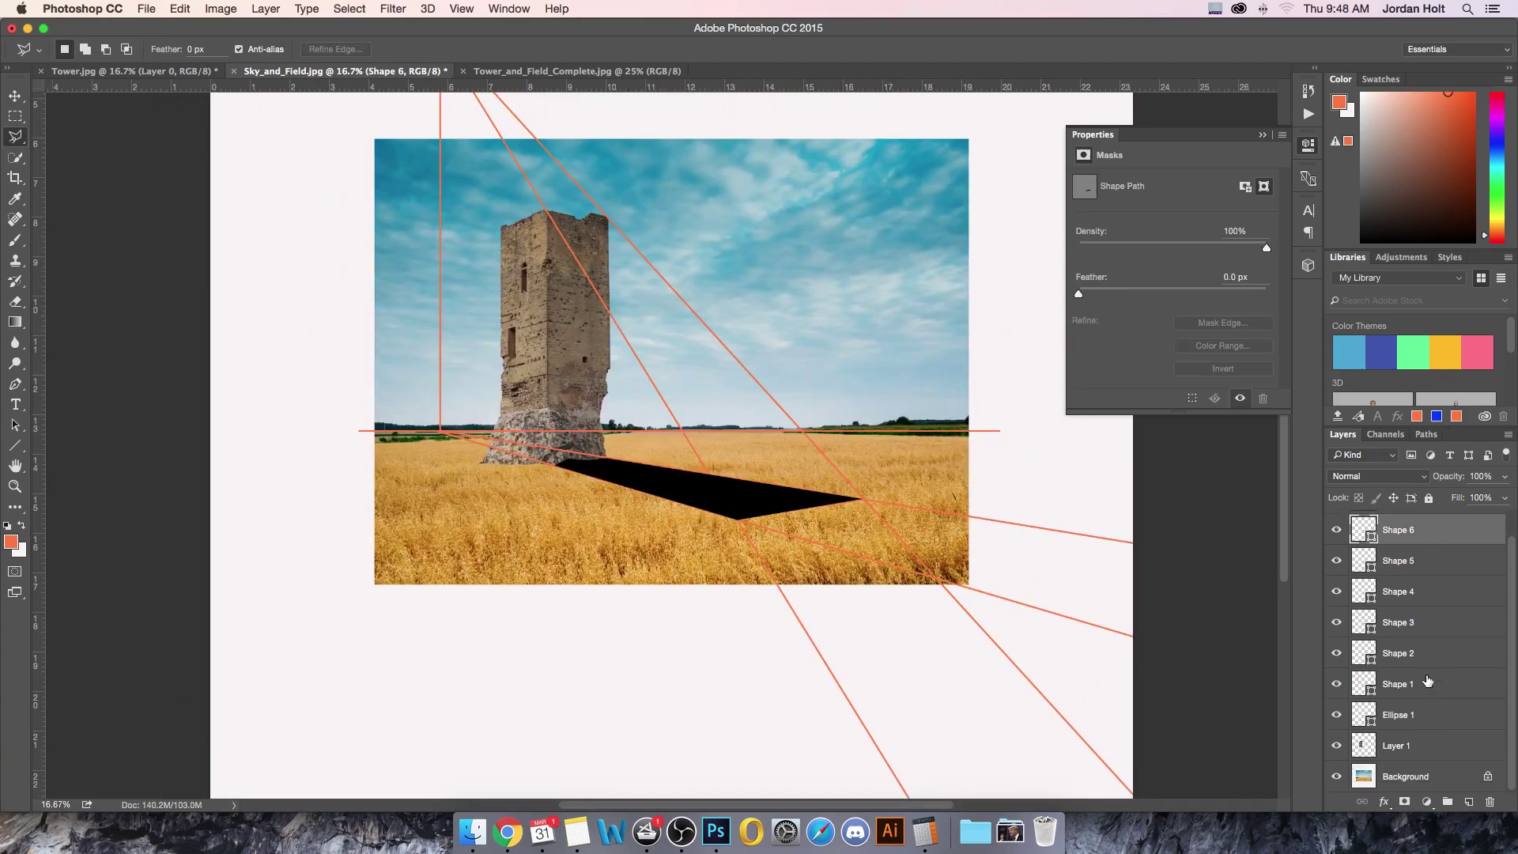
pyautogui.keyDown('shift'); pyautogui.click(1416, 720); pyautogui.keyUp('shift')
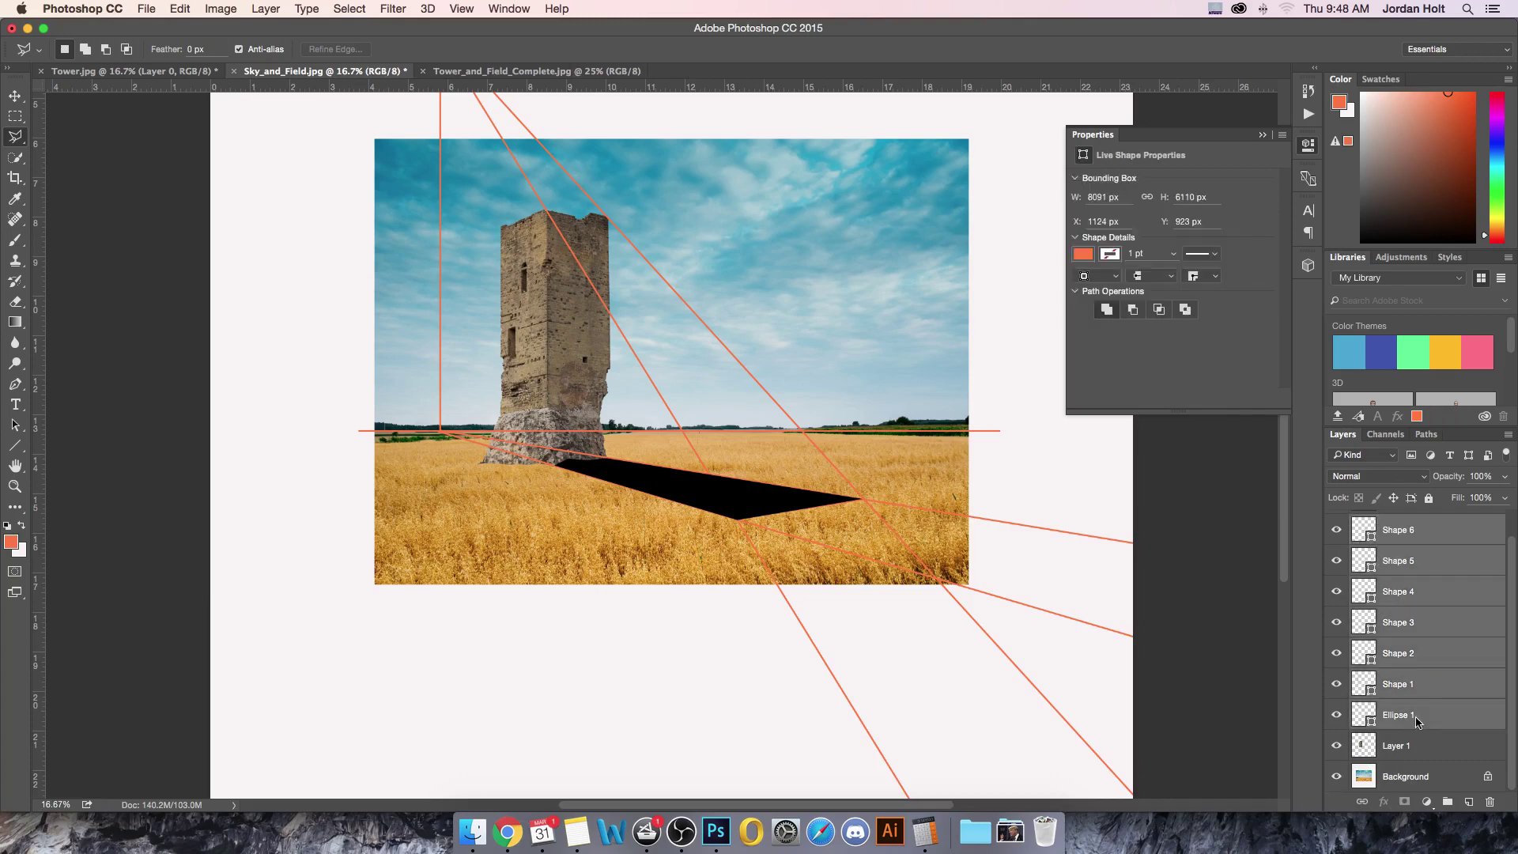
# - Merge the selected guide layers into one layer named 'Grid' and hide it
pyautogui.rightClick(1417, 719)
pyautogui.click(1323, 593)
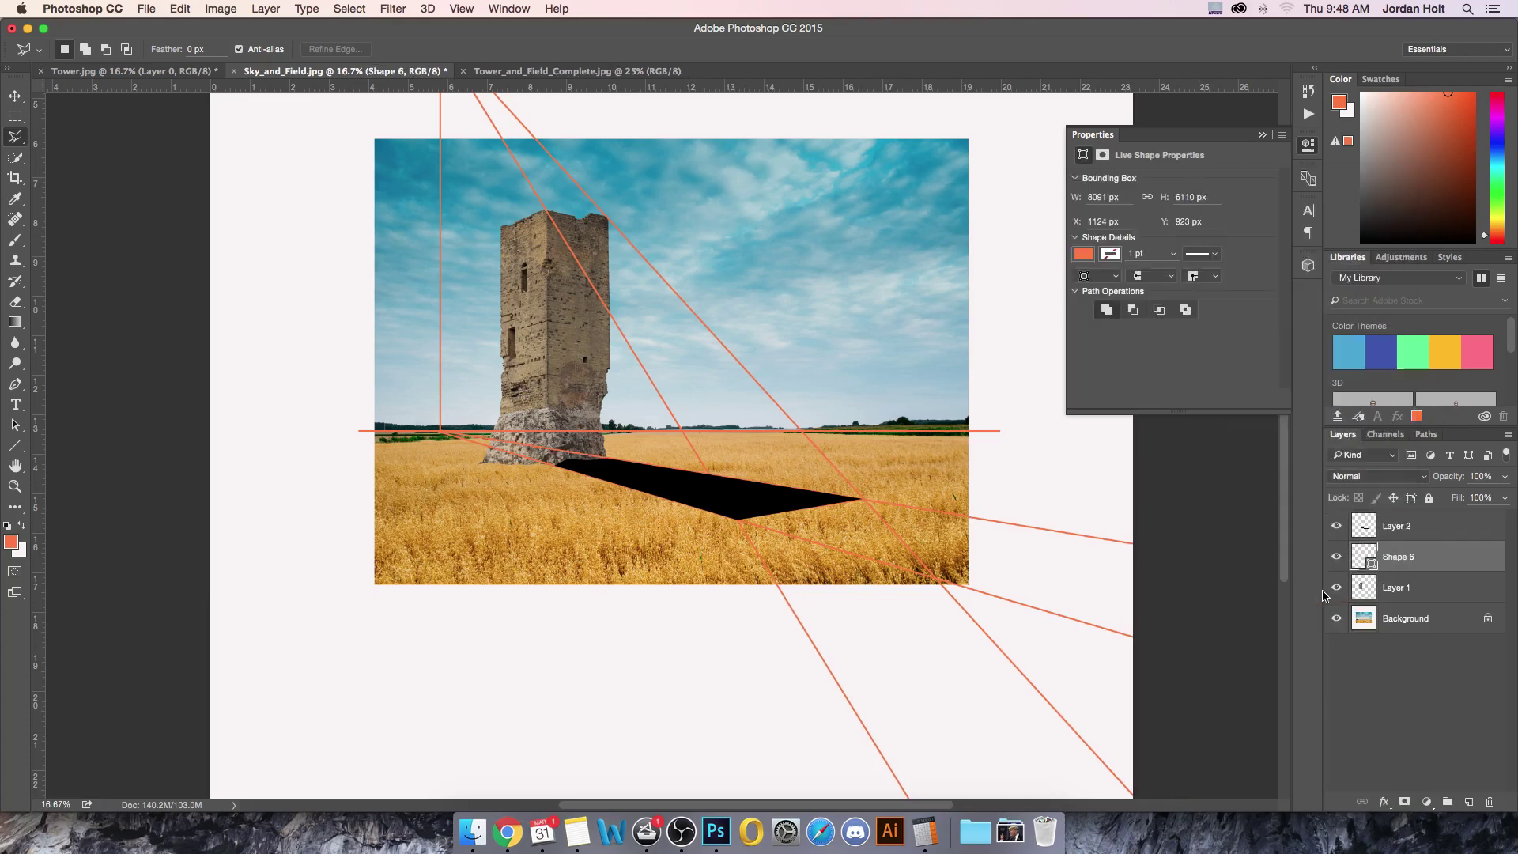
pyautogui.doubleClick(1408, 556)
pyautogui.write('Grid')
pyautogui.press('Return')
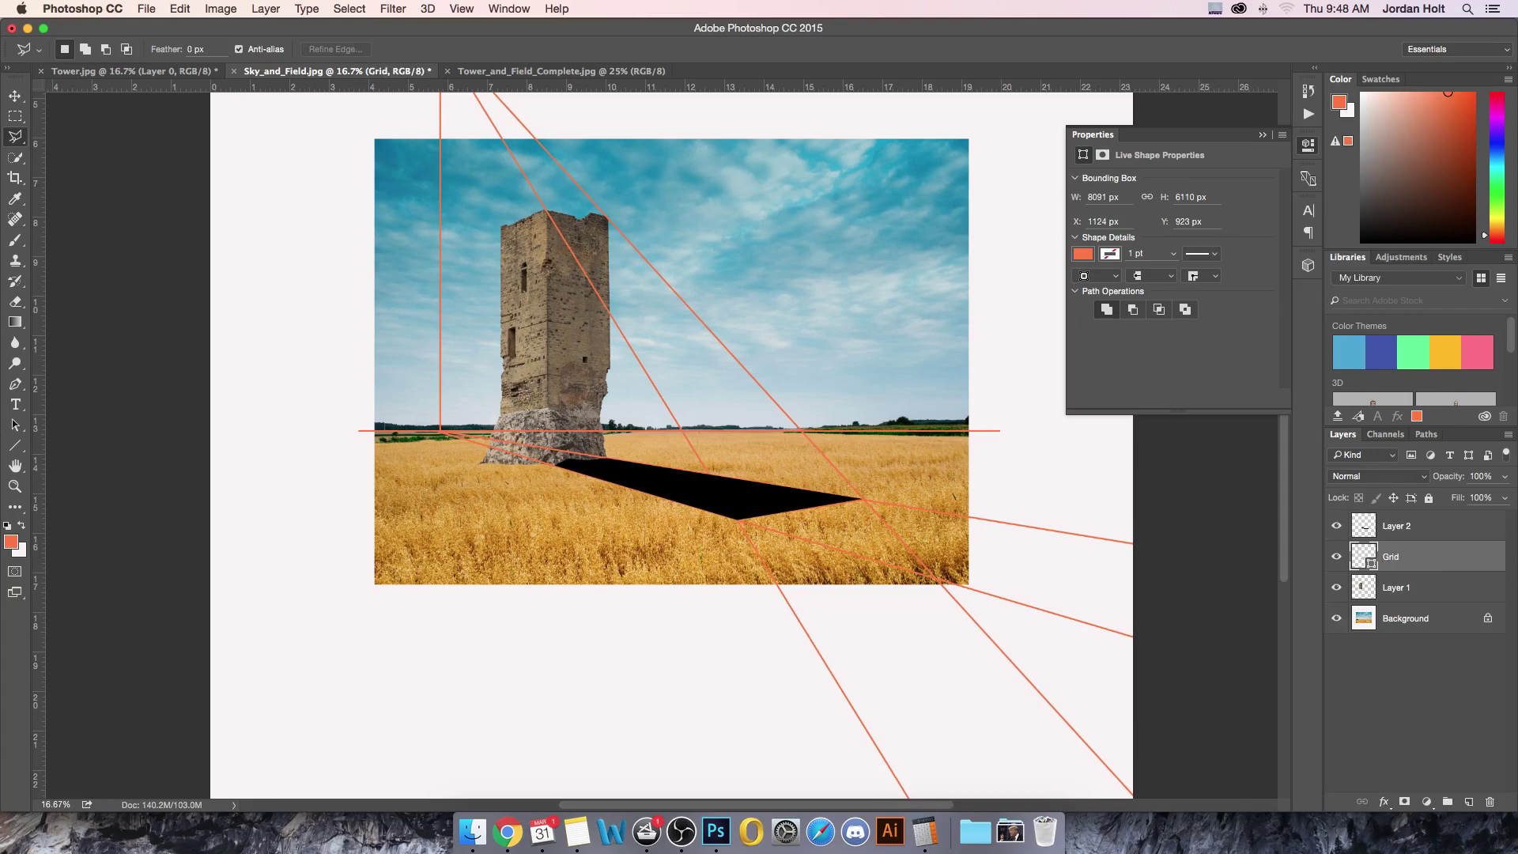
pyautogui.click(1336, 557)
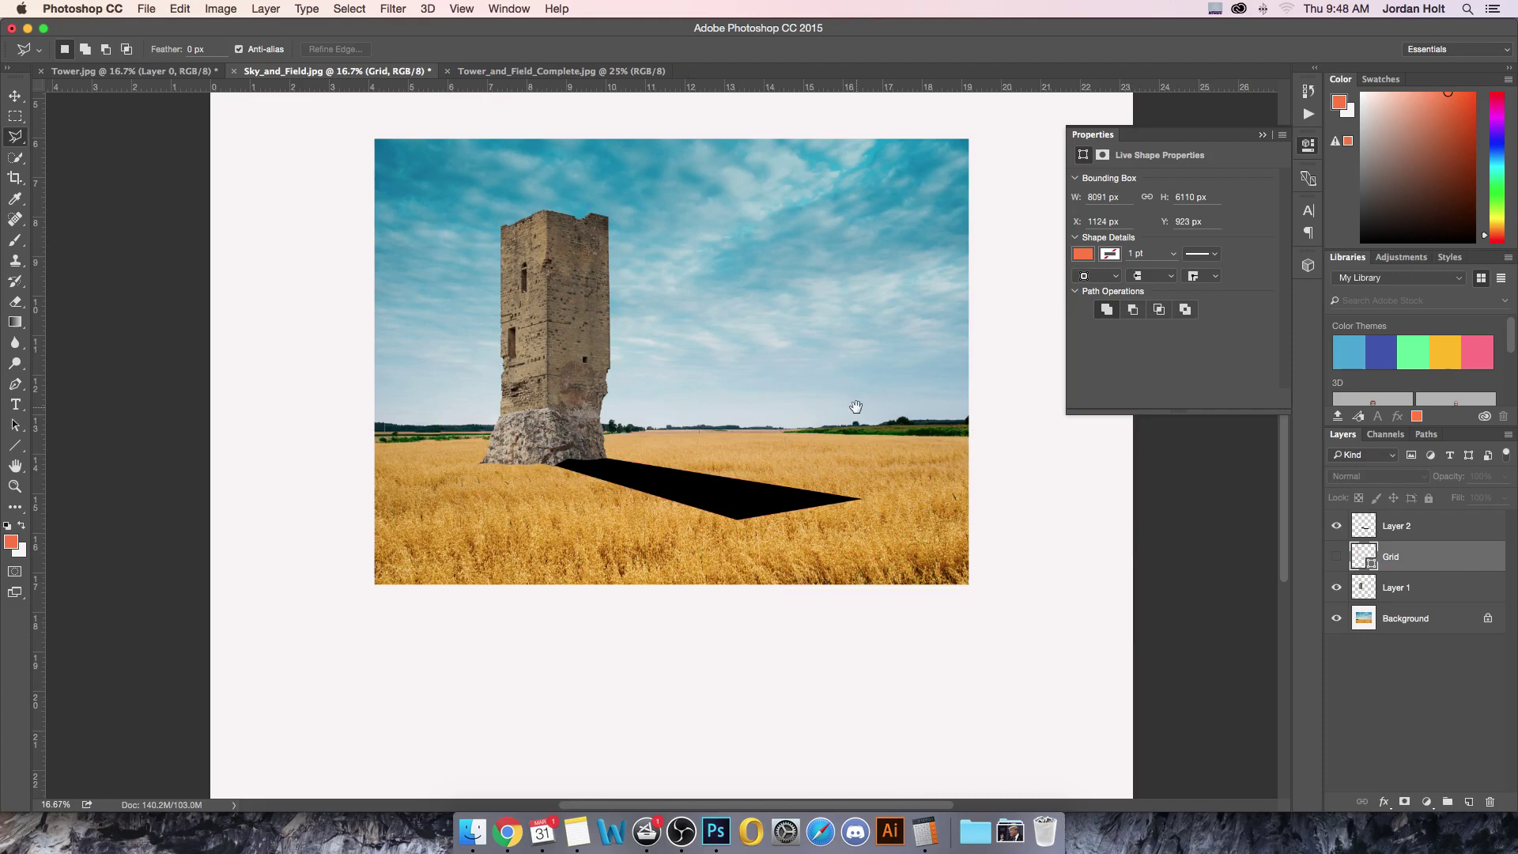
# - Crop the document to the photo using a rectangular marquee, then deselect
pyautogui.moveTo(856, 406); pyautogui.dragTo(888, 508)
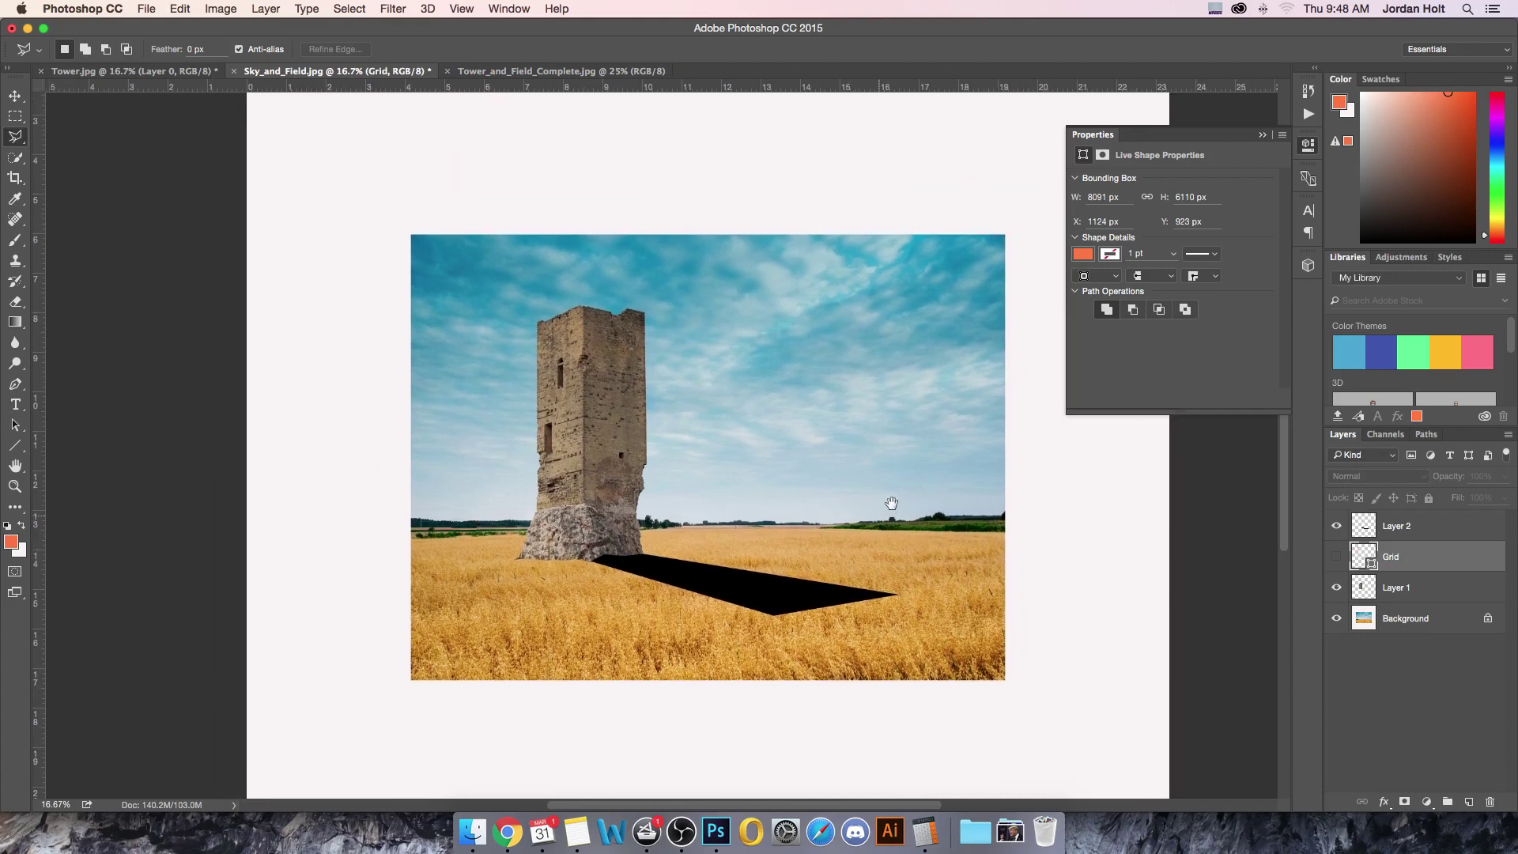
pyautogui.click(15, 117)
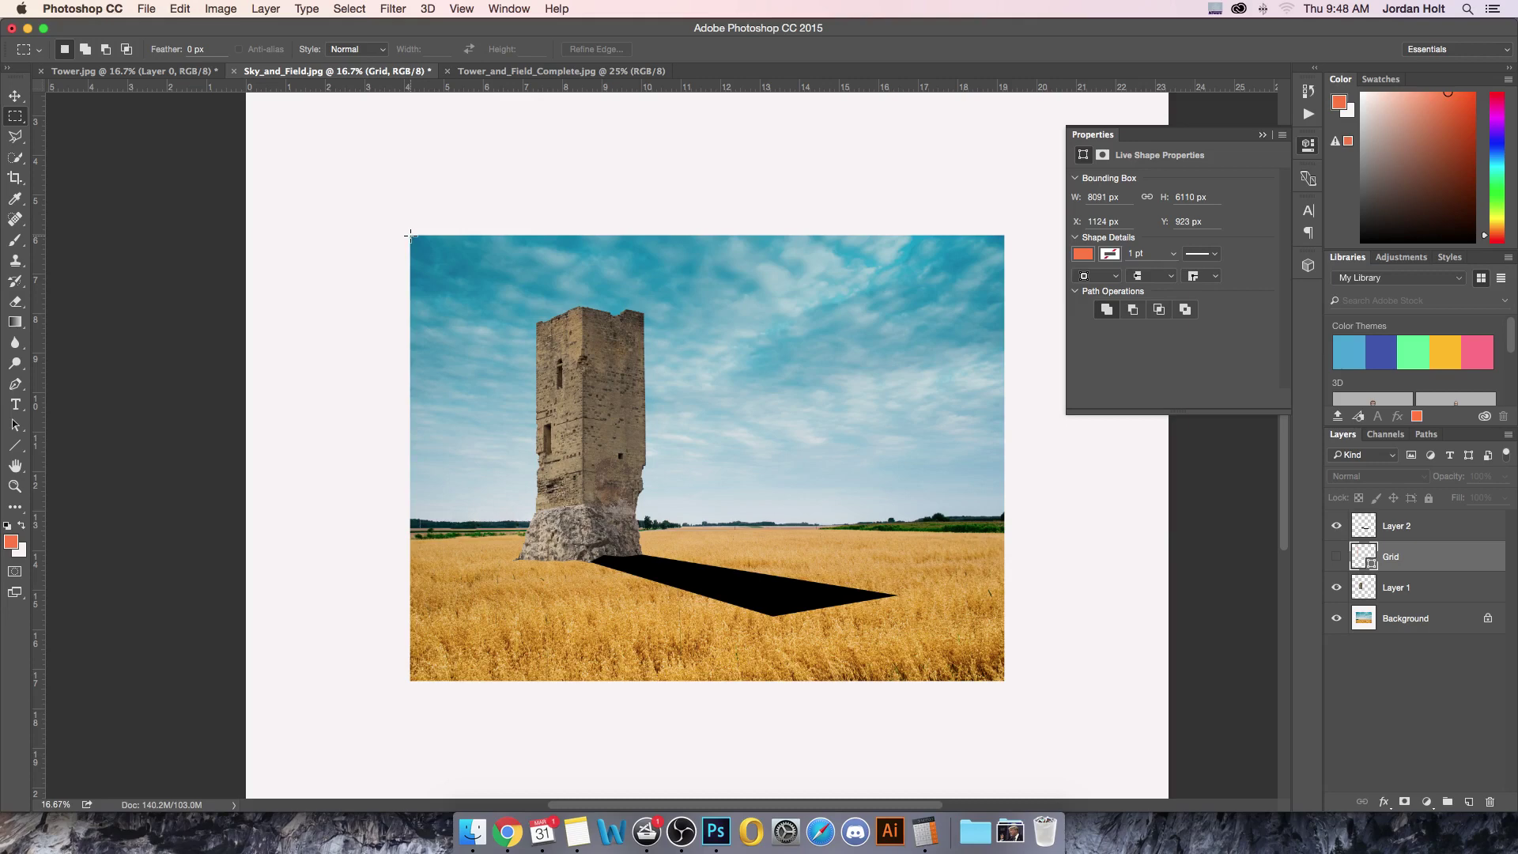
pyautogui.moveTo(410, 235); pyautogui.dragTo(1001, 680)
pyautogui.click(220, 8)
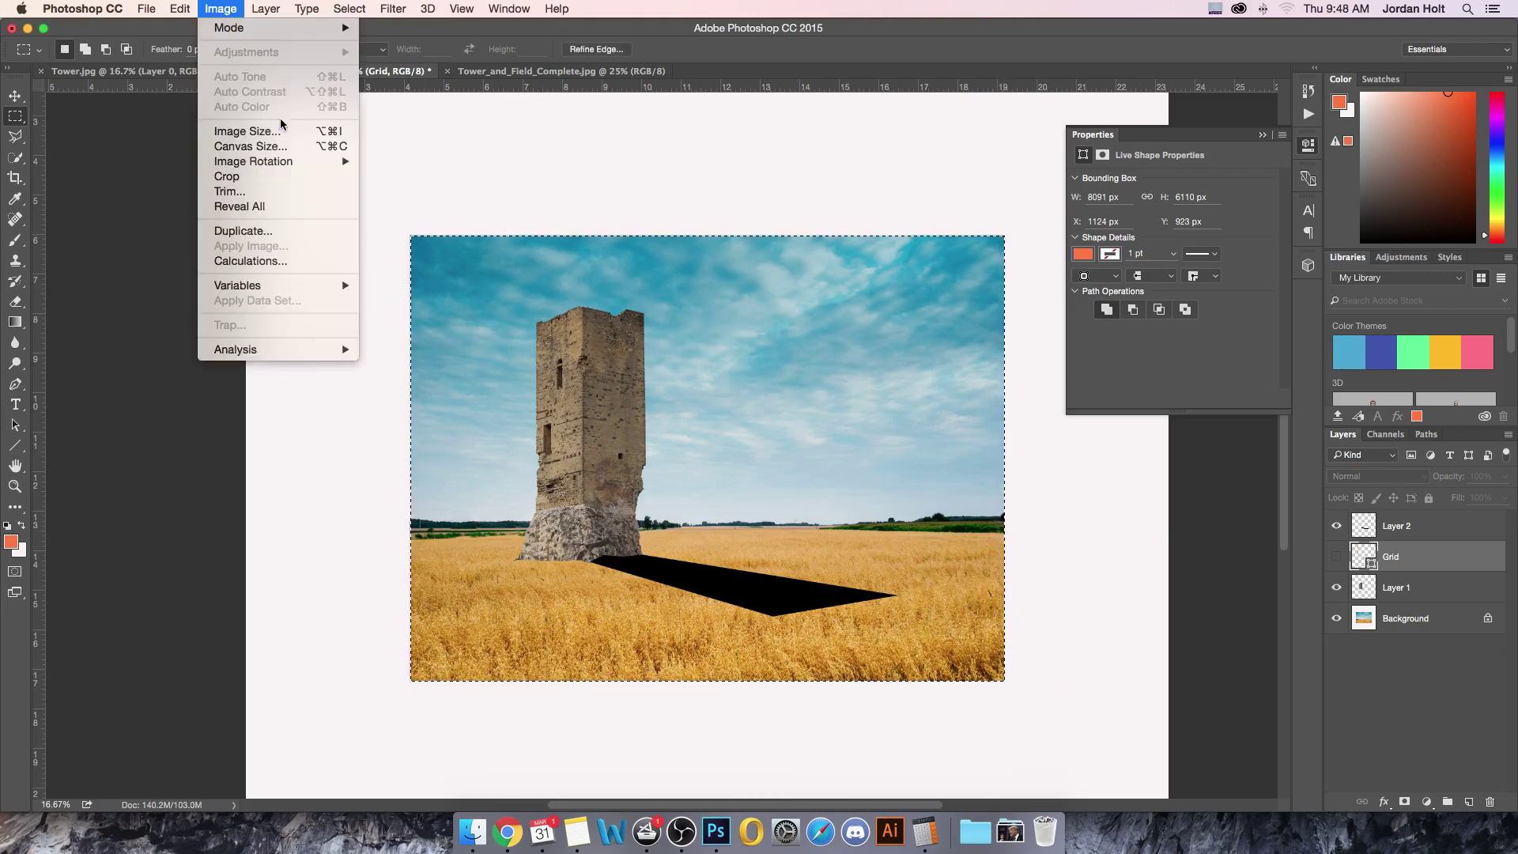
pyautogui.click(260, 176)
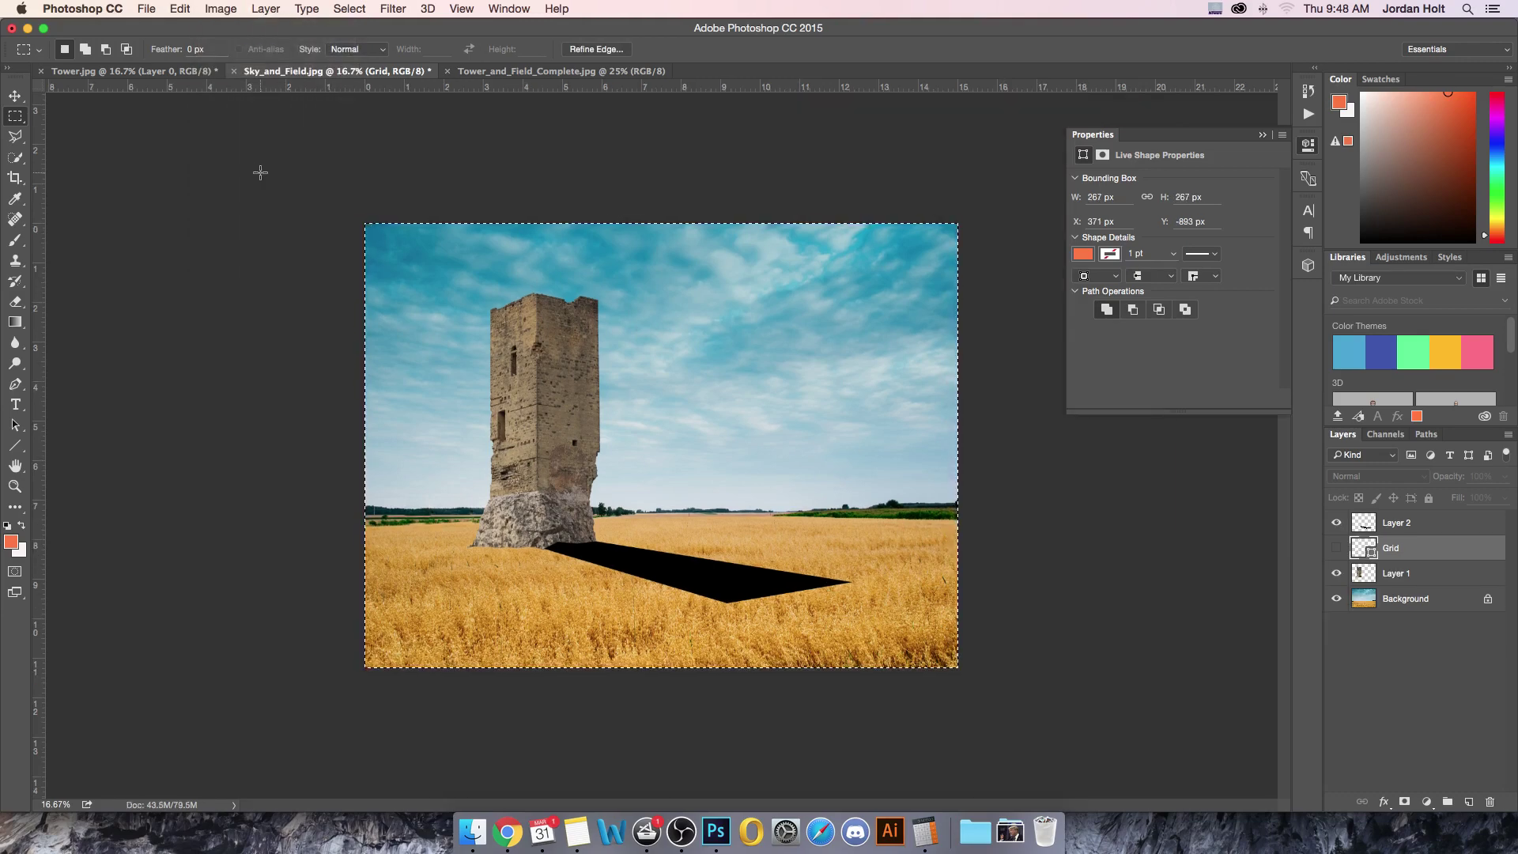
pyautogui.click(260, 172)
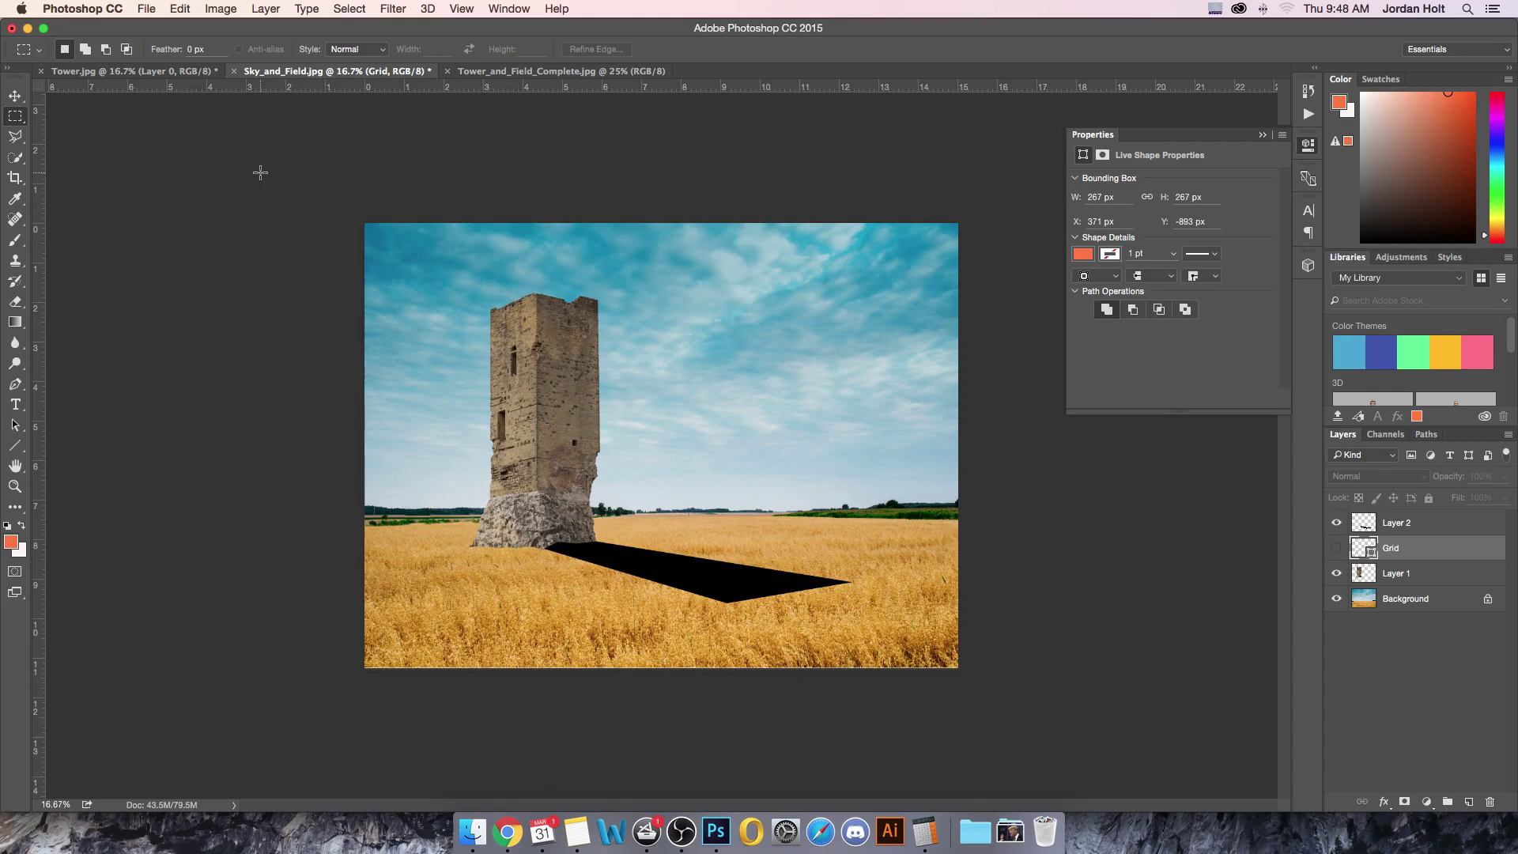
pyautogui.press('super+equal')
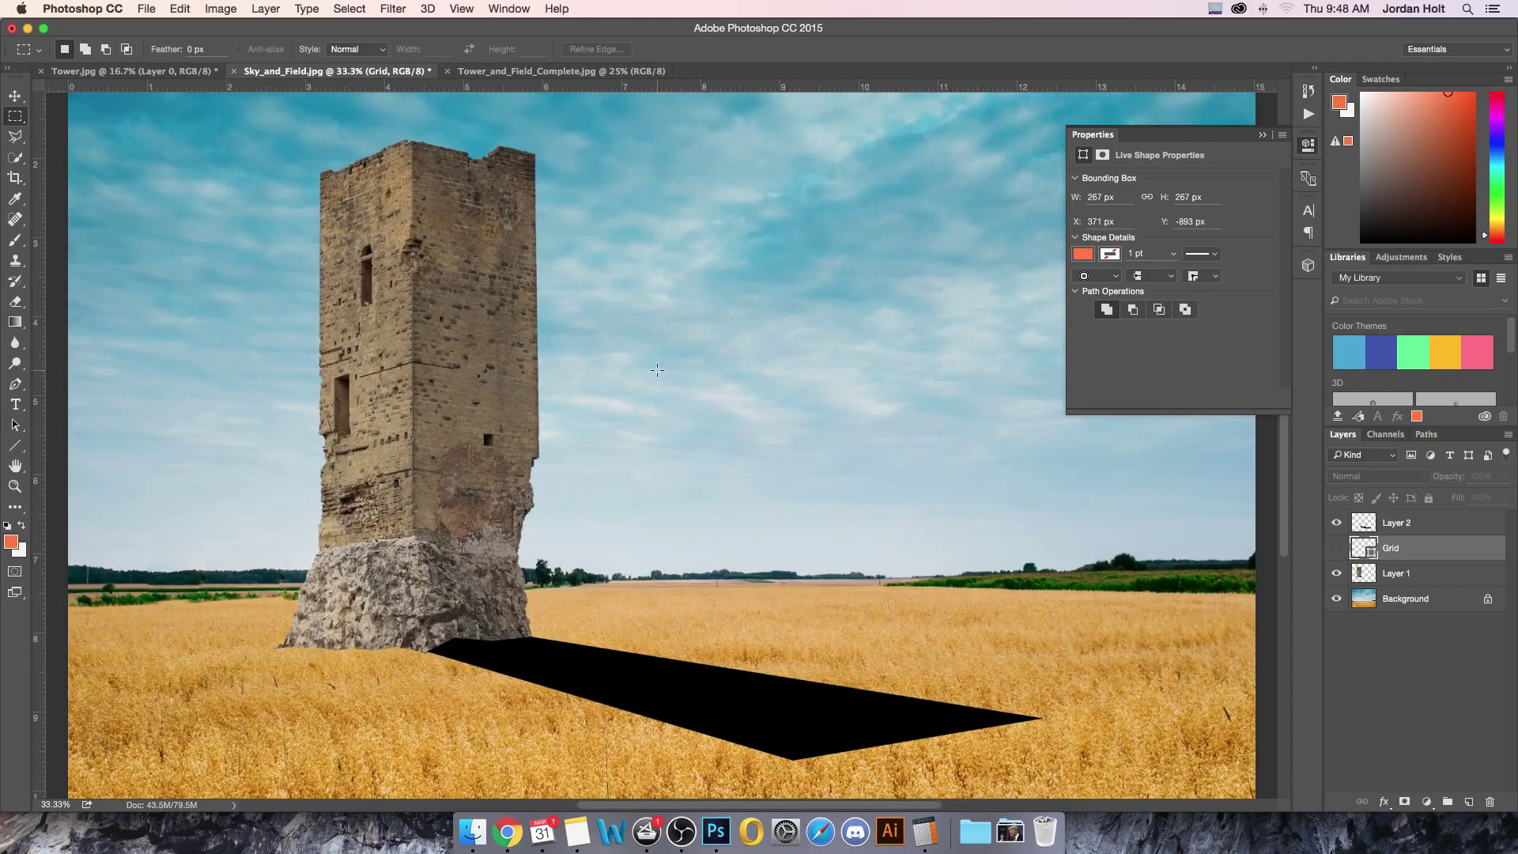
# - Set the shadow layer, Layer 2, to Multiply blending at 68% opacity
pyautogui.click(1431, 526)
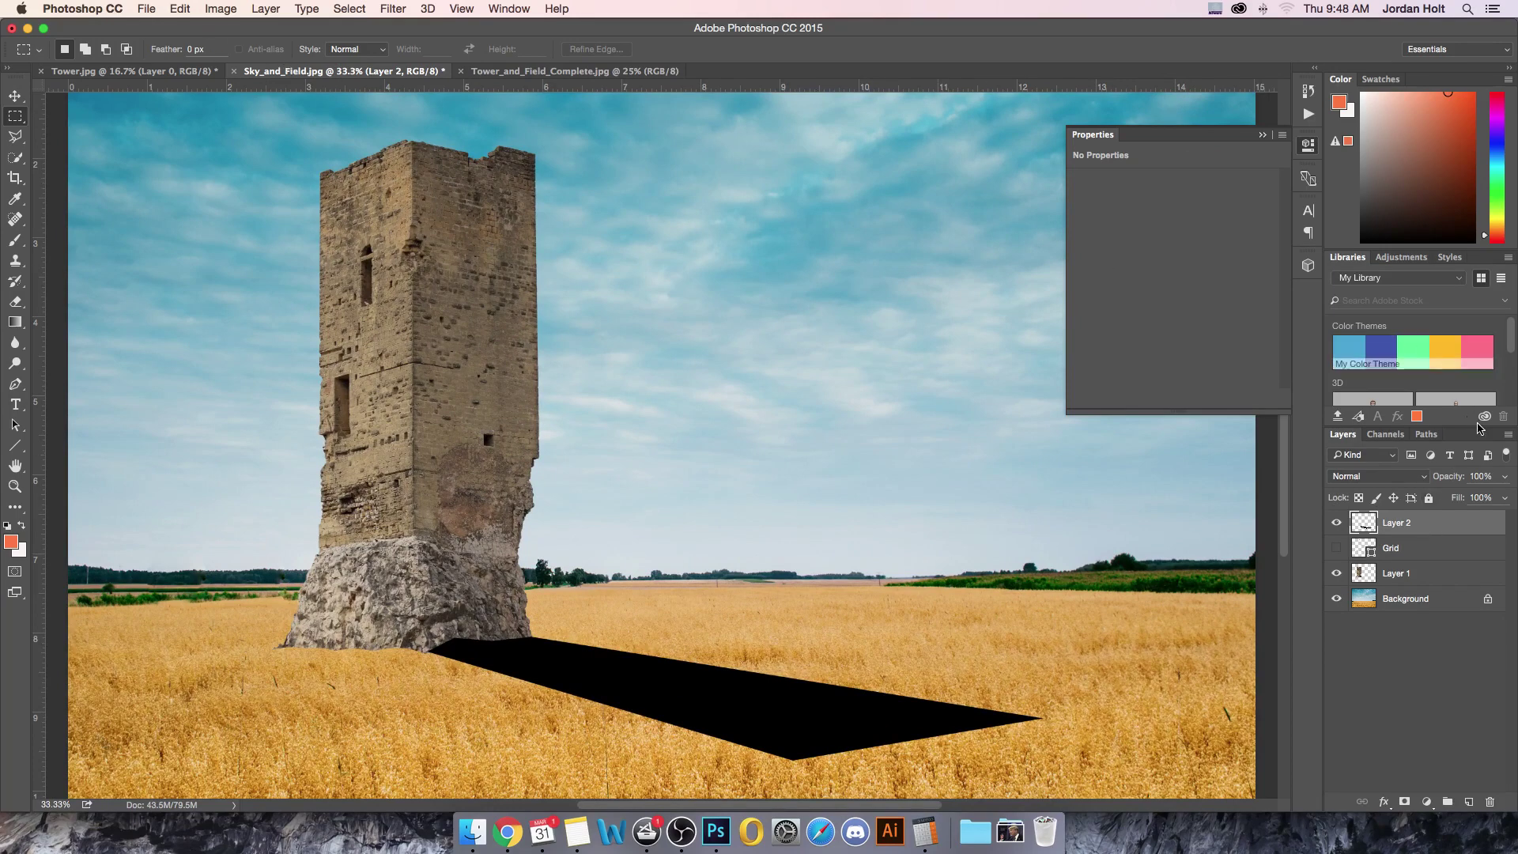
pyautogui.click(1505, 476)
pyautogui.moveTo(1503, 491); pyautogui.dragTo(1483, 498)
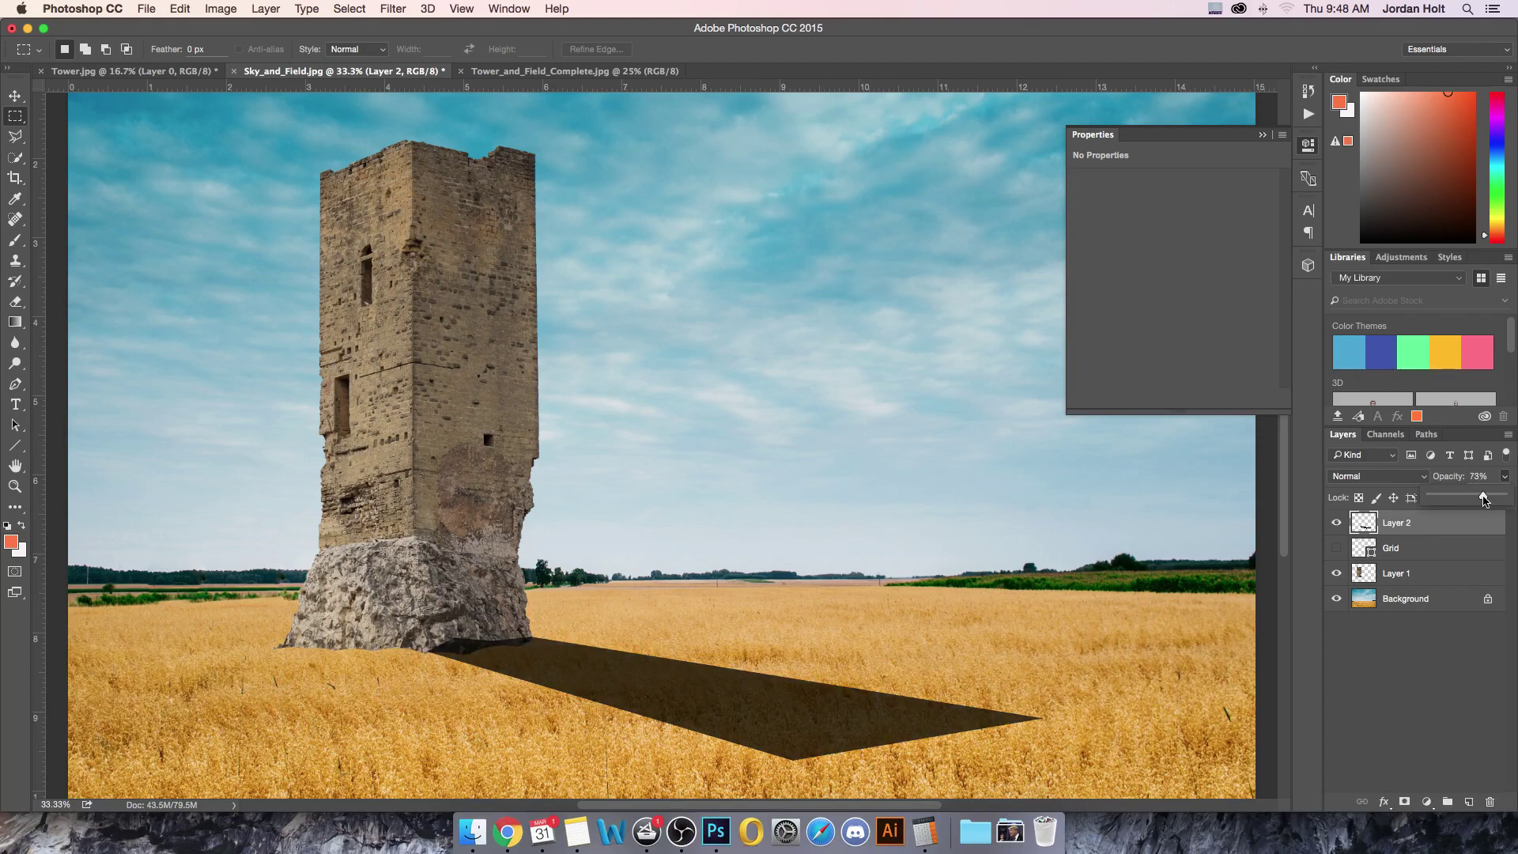
pyautogui.click(1420, 477)
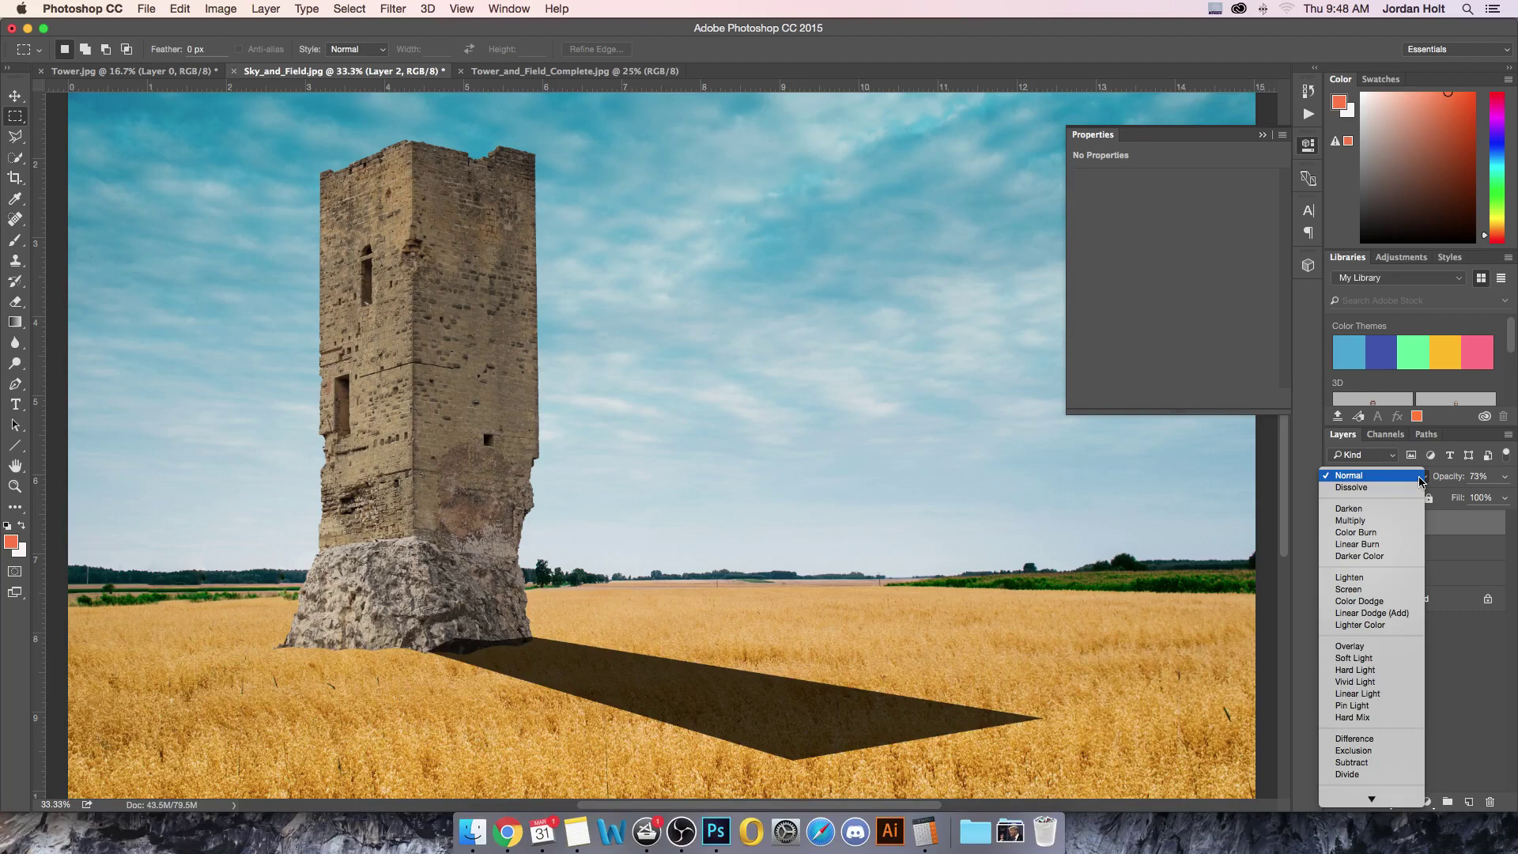
pyautogui.click(1363, 521)
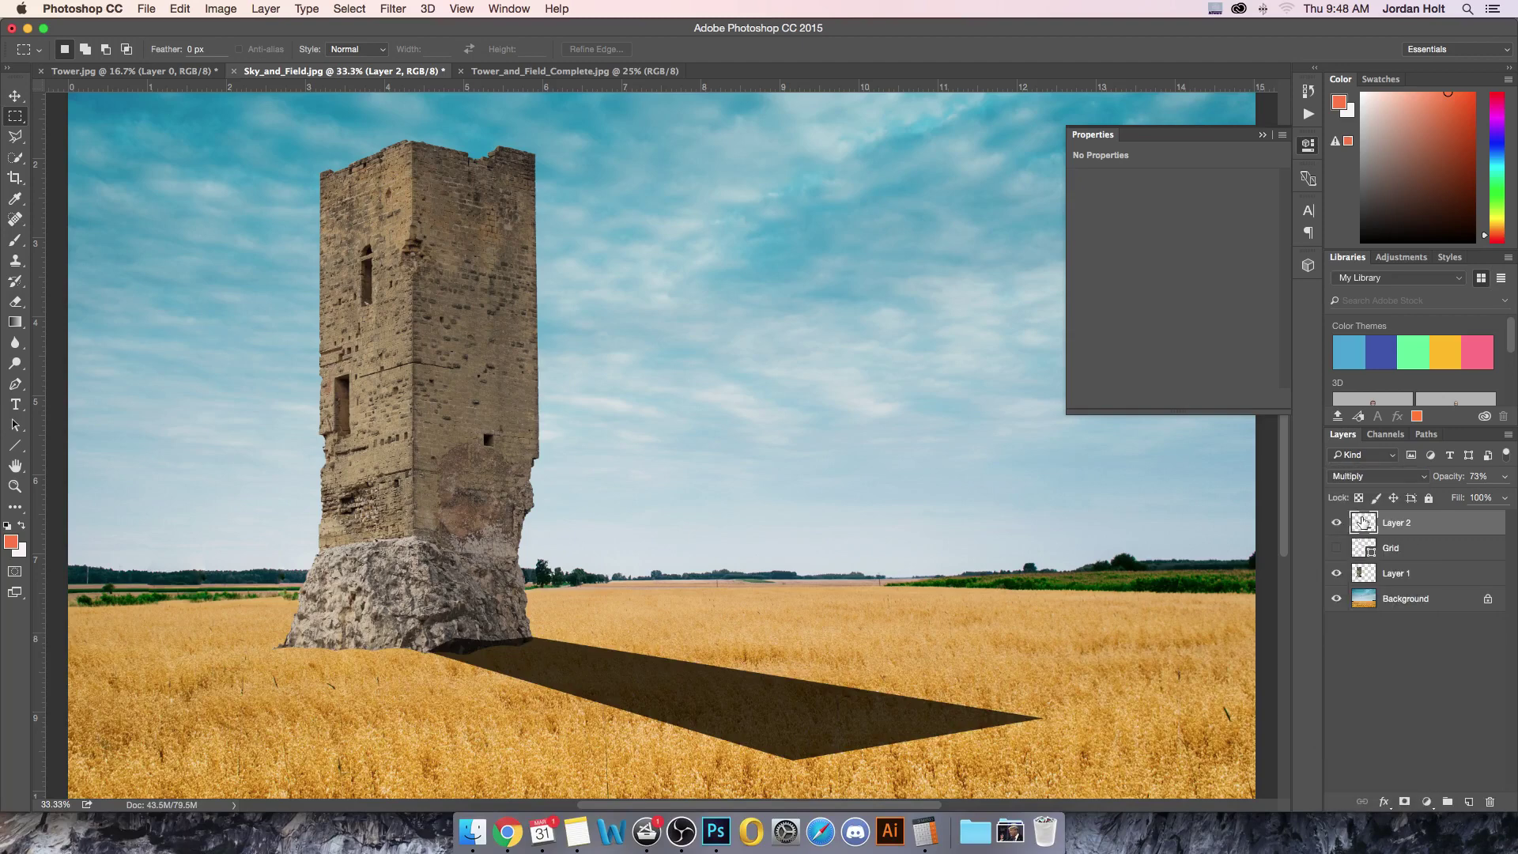
pyautogui.click(1505, 478)
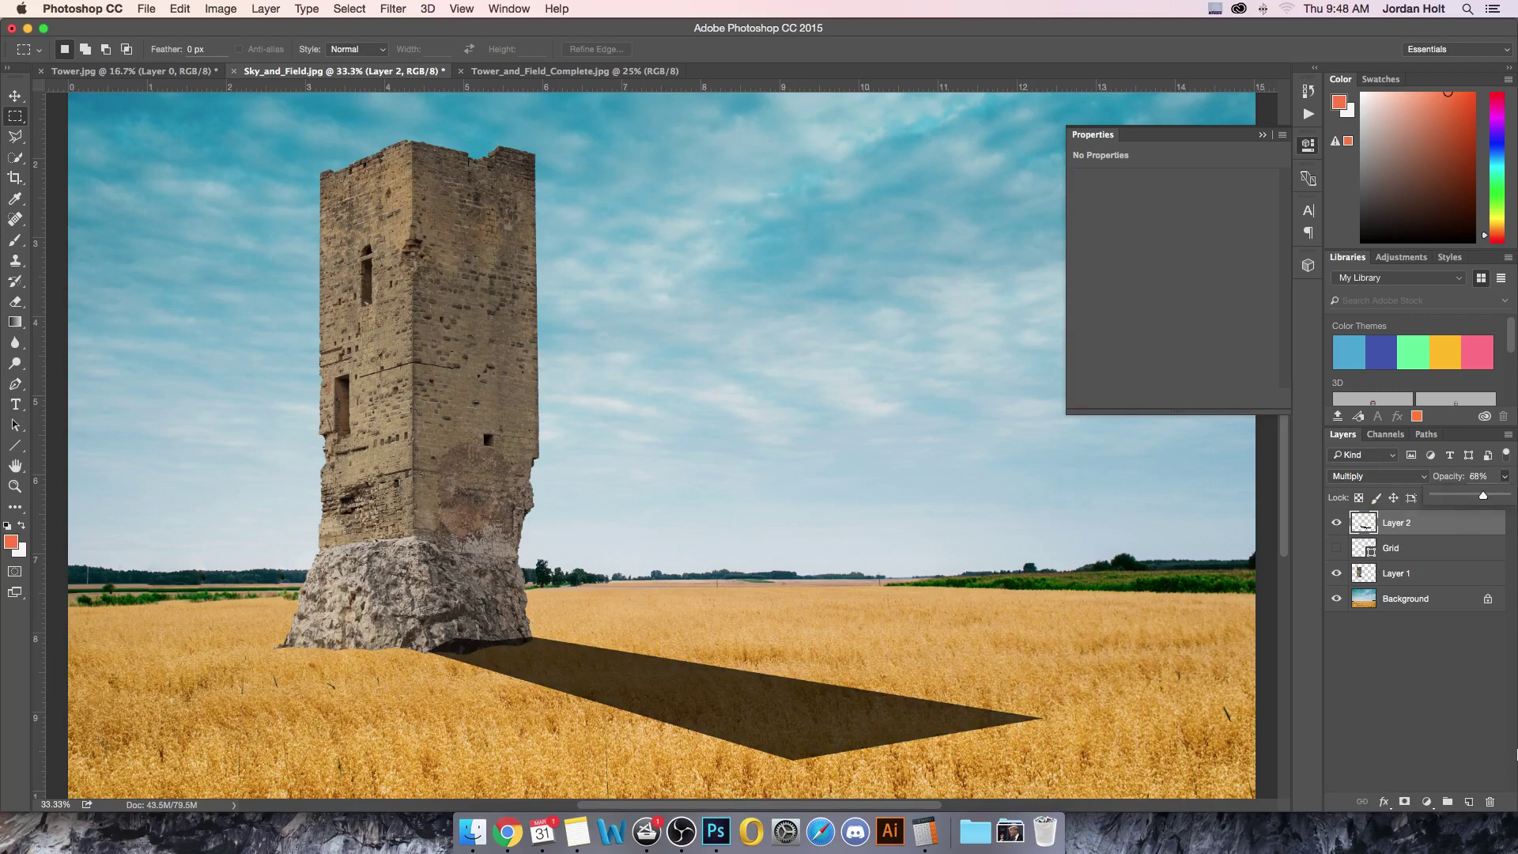
pyautogui.press('super+minus')
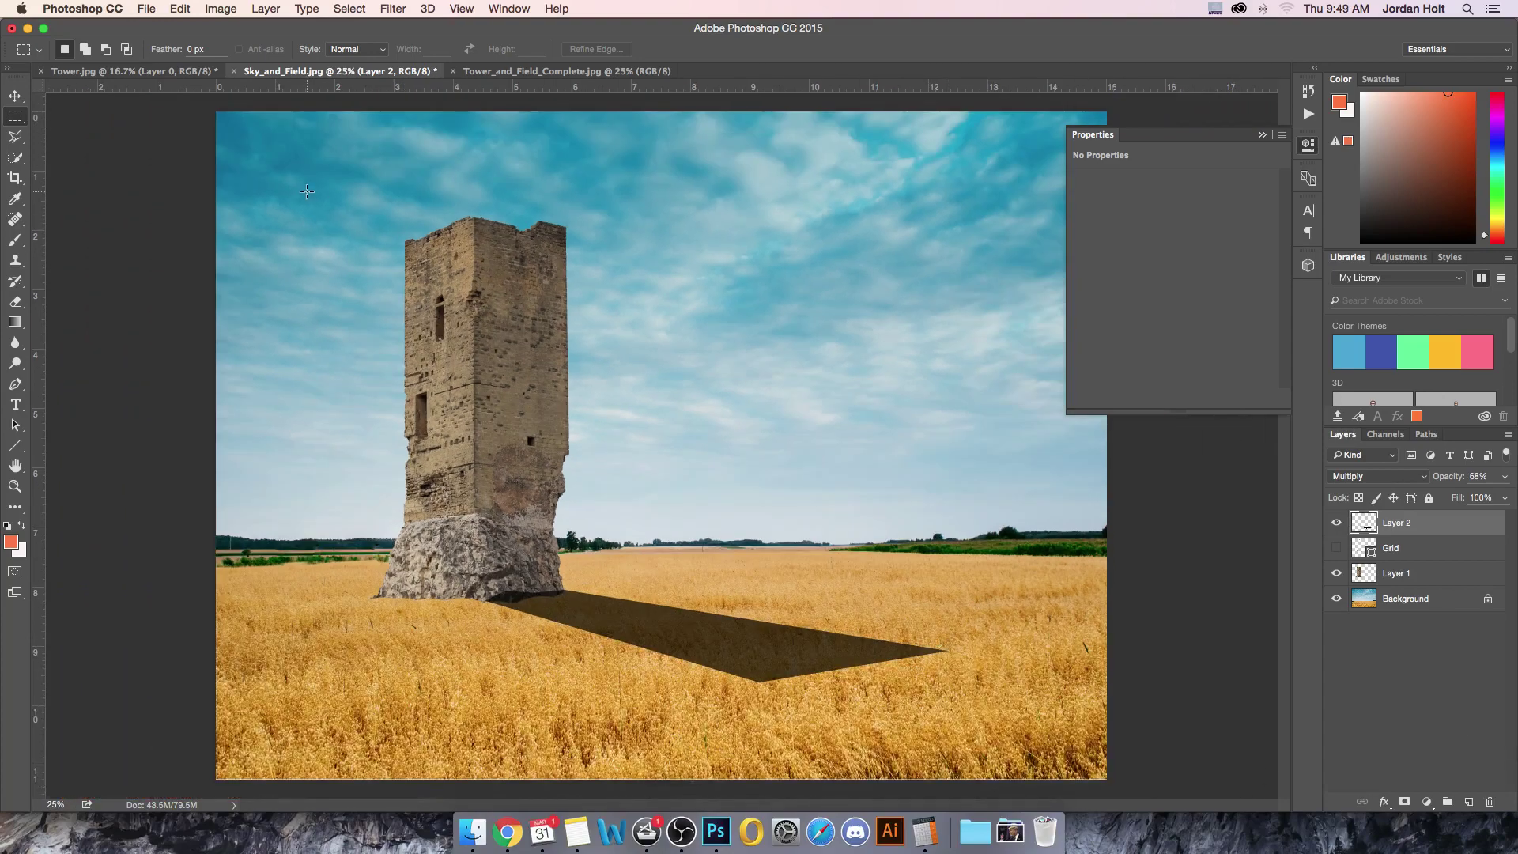
# - Apply a Gaussian Blur with a 12-pixel radius to the shadow layer
pyautogui.click(393, 9)
pyautogui.moveTo(478, 197)
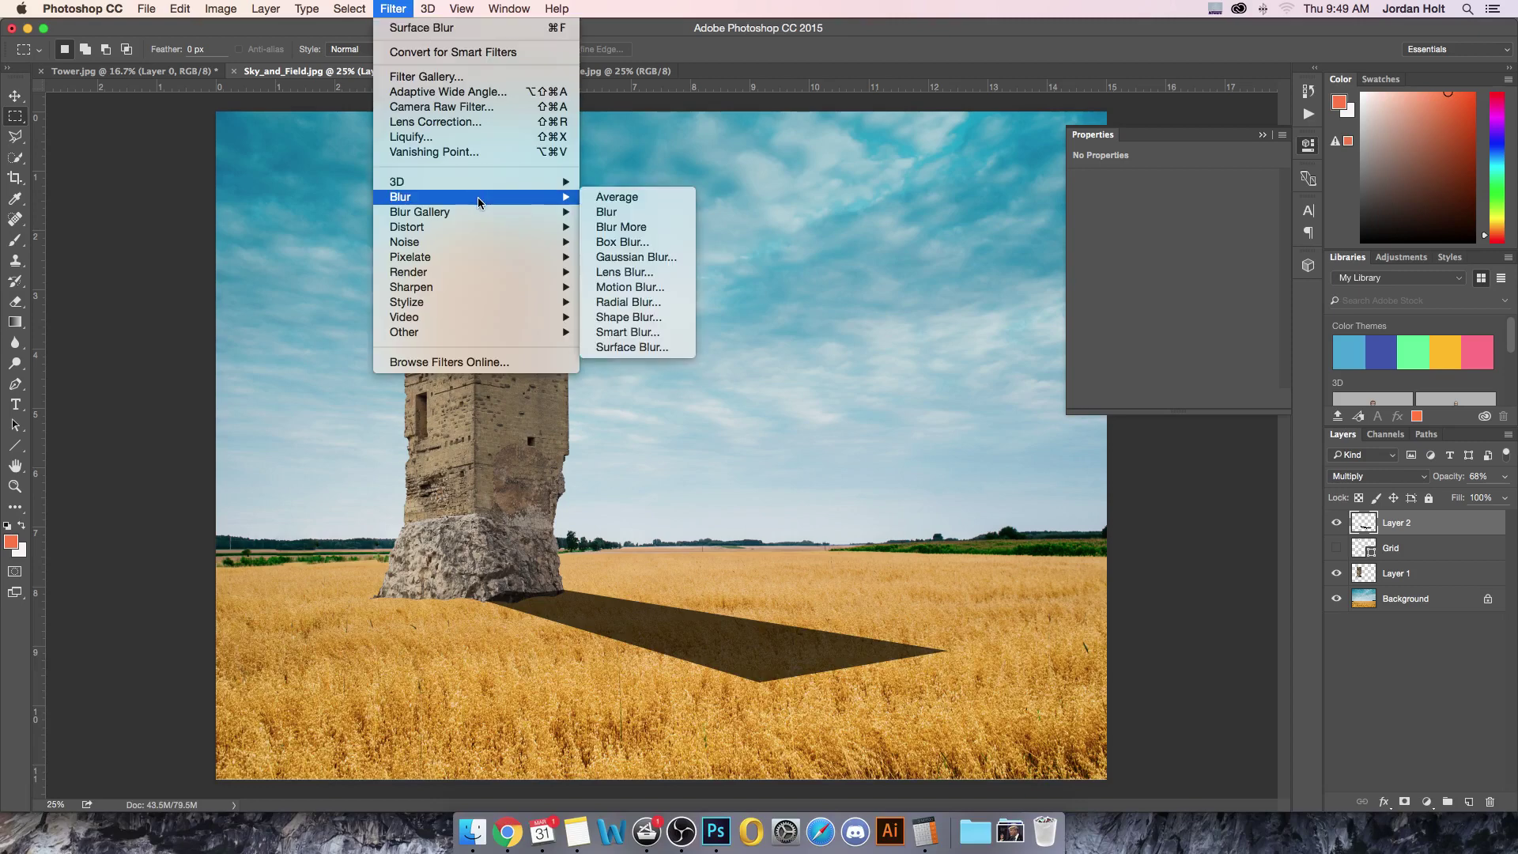
pyautogui.click(636, 257)
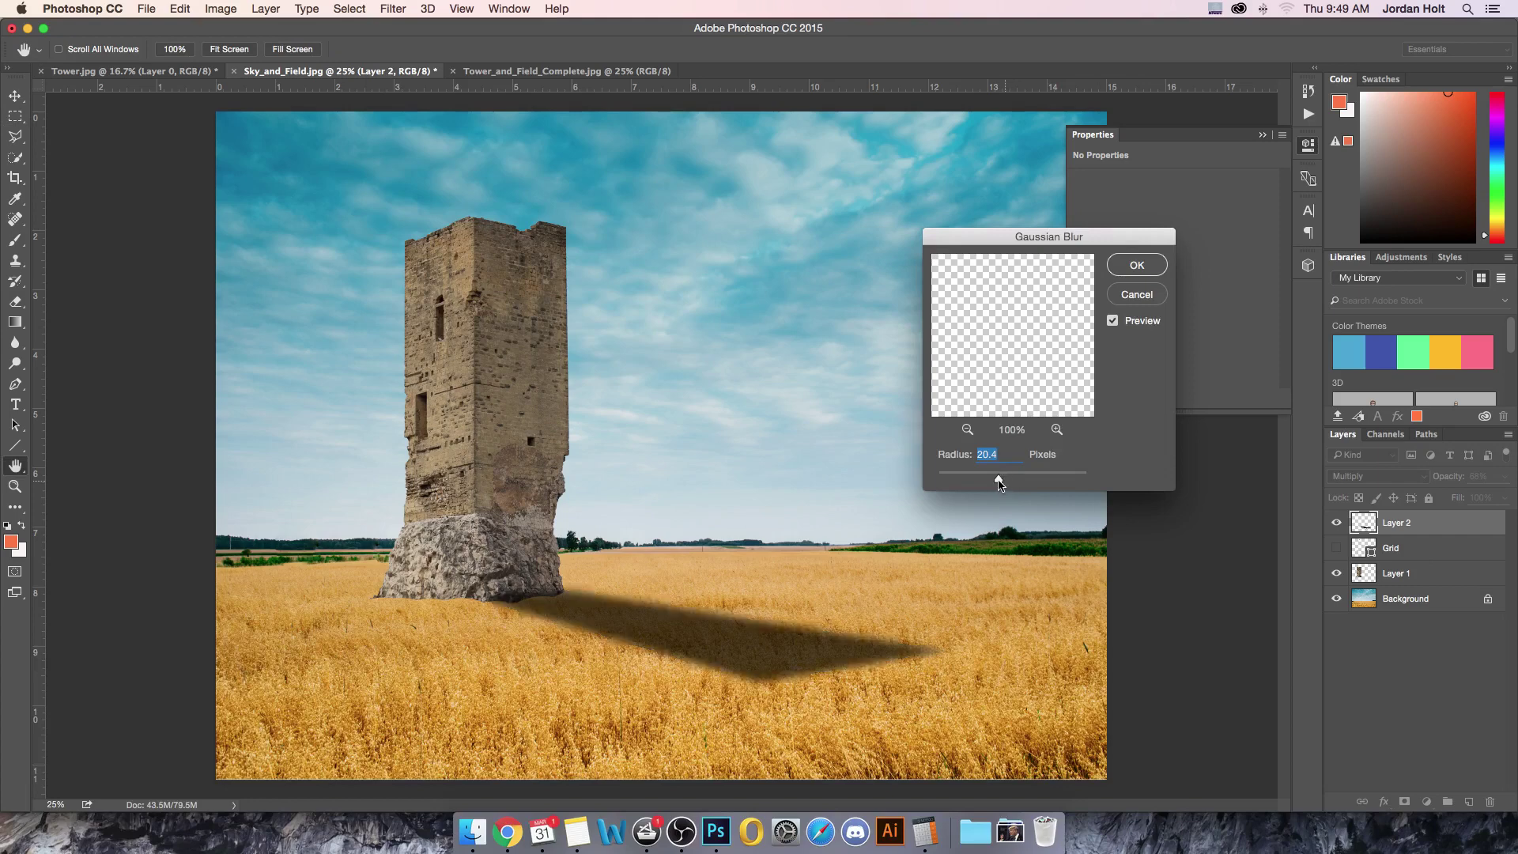
pyautogui.moveTo(1003, 479); pyautogui.dragTo(997, 484)
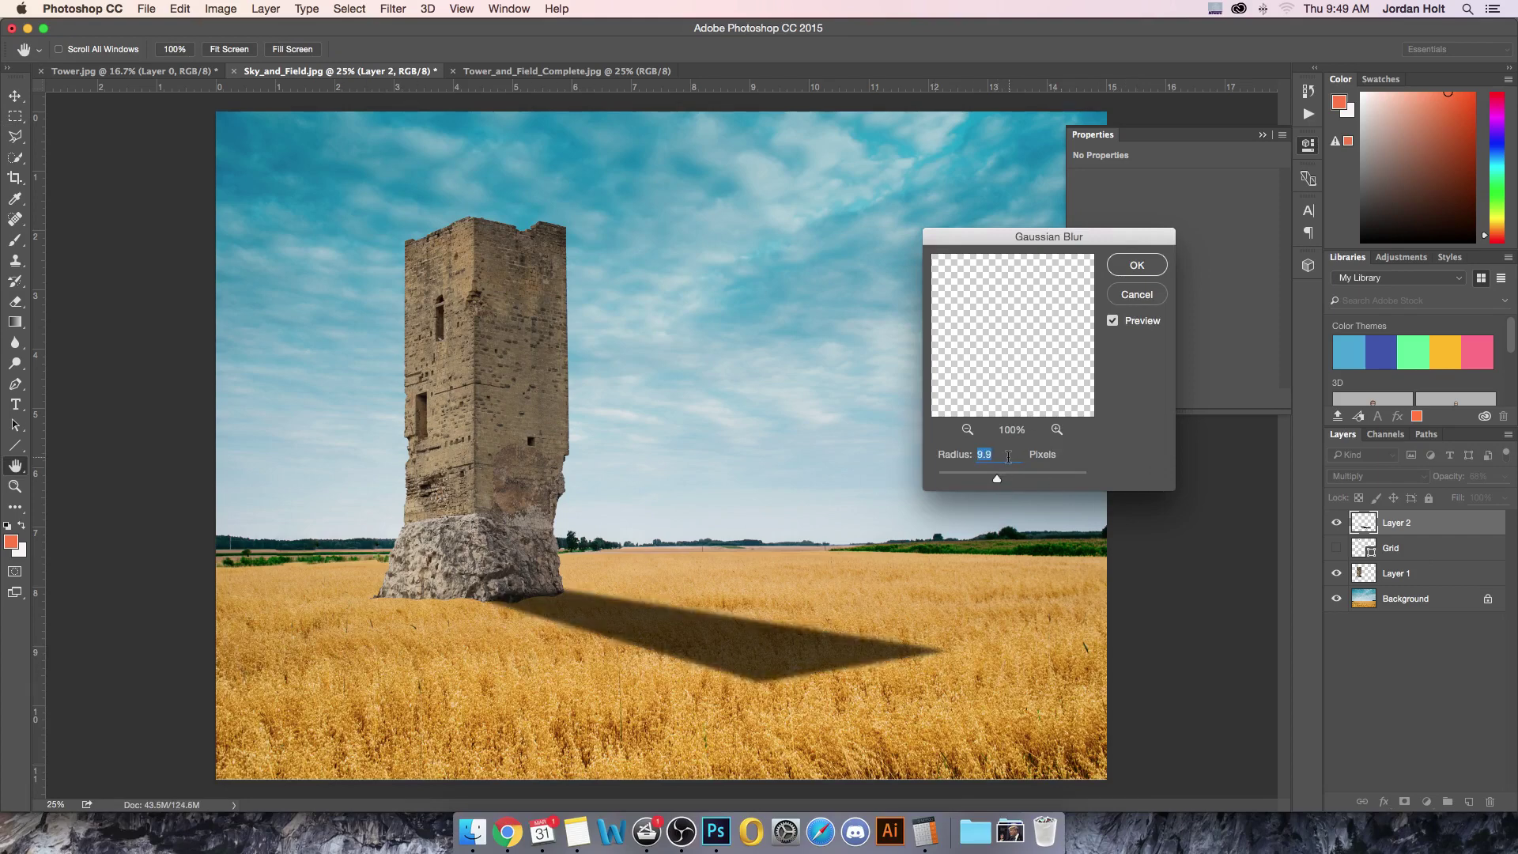
pyautogui.write('12')
pyautogui.click(1135, 265)
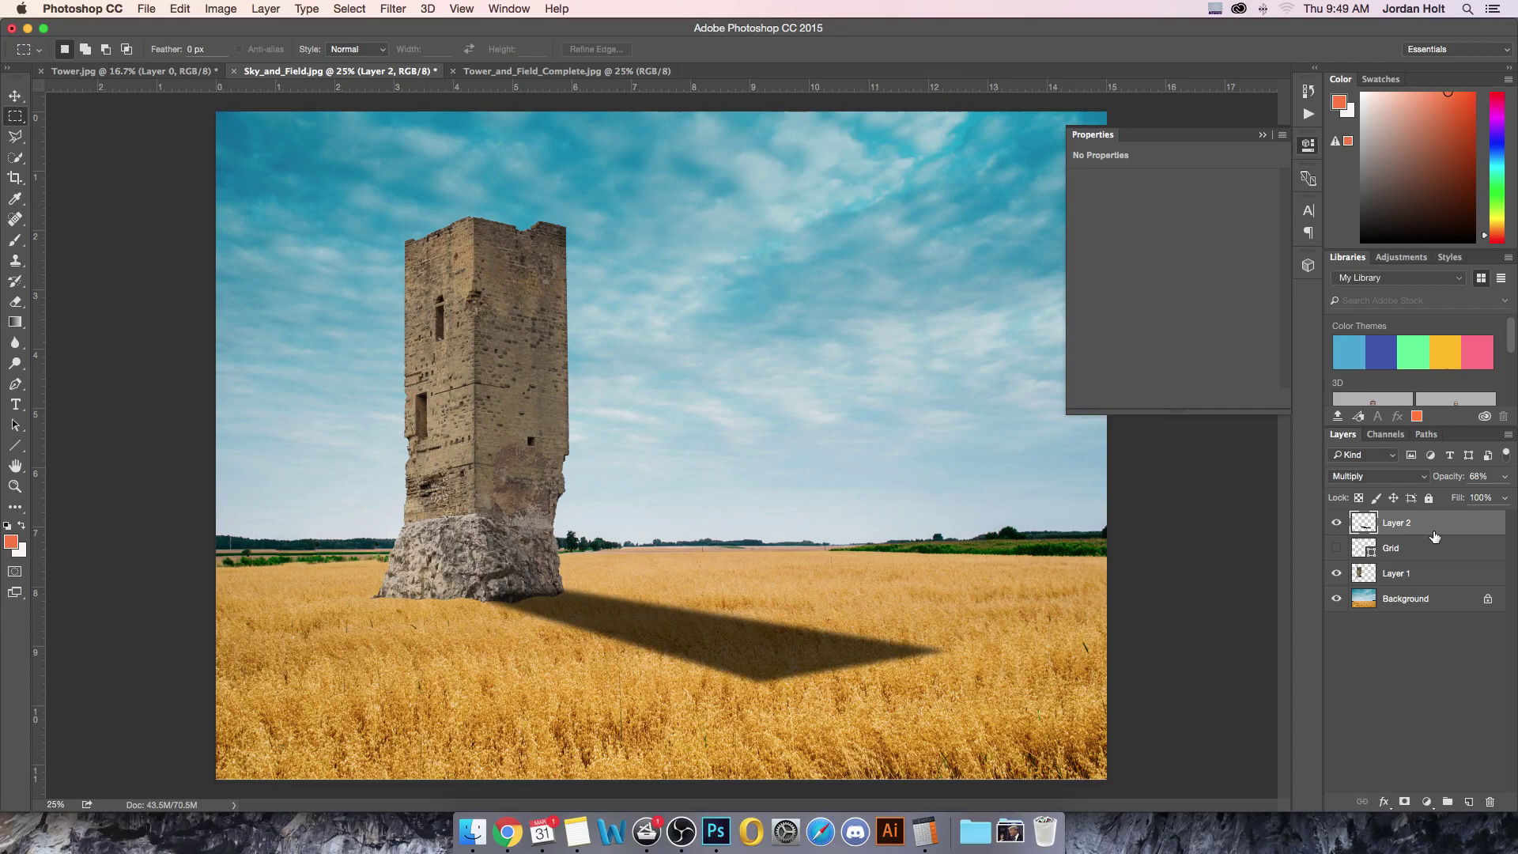
# - Zoom to 50% and add a reveal-all layer mask to Layer 2
pyautogui.press('super+equal')
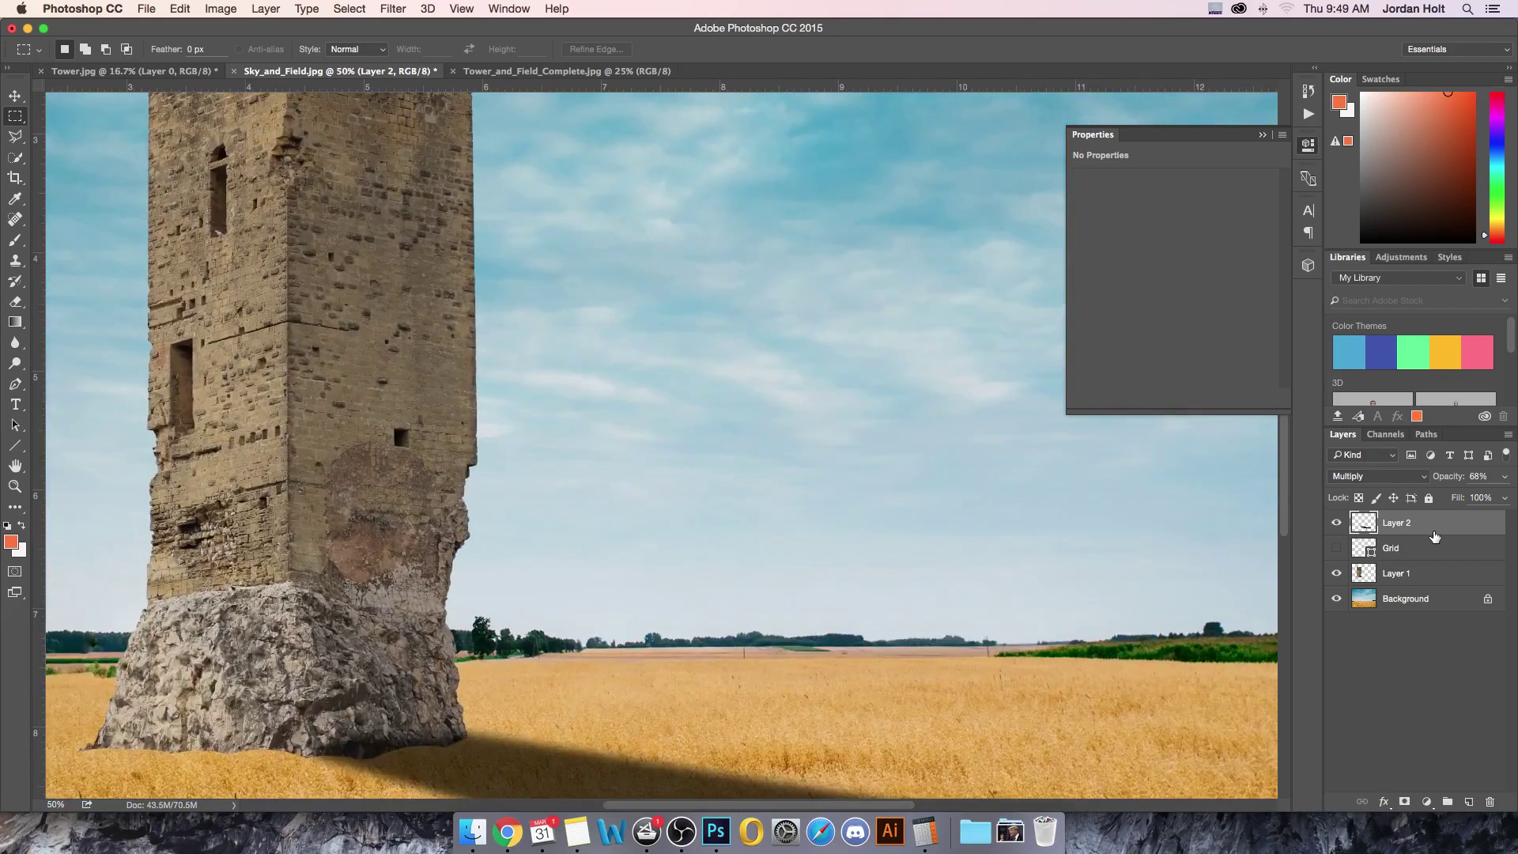
pyautogui.scroll(-8, 934, 652)
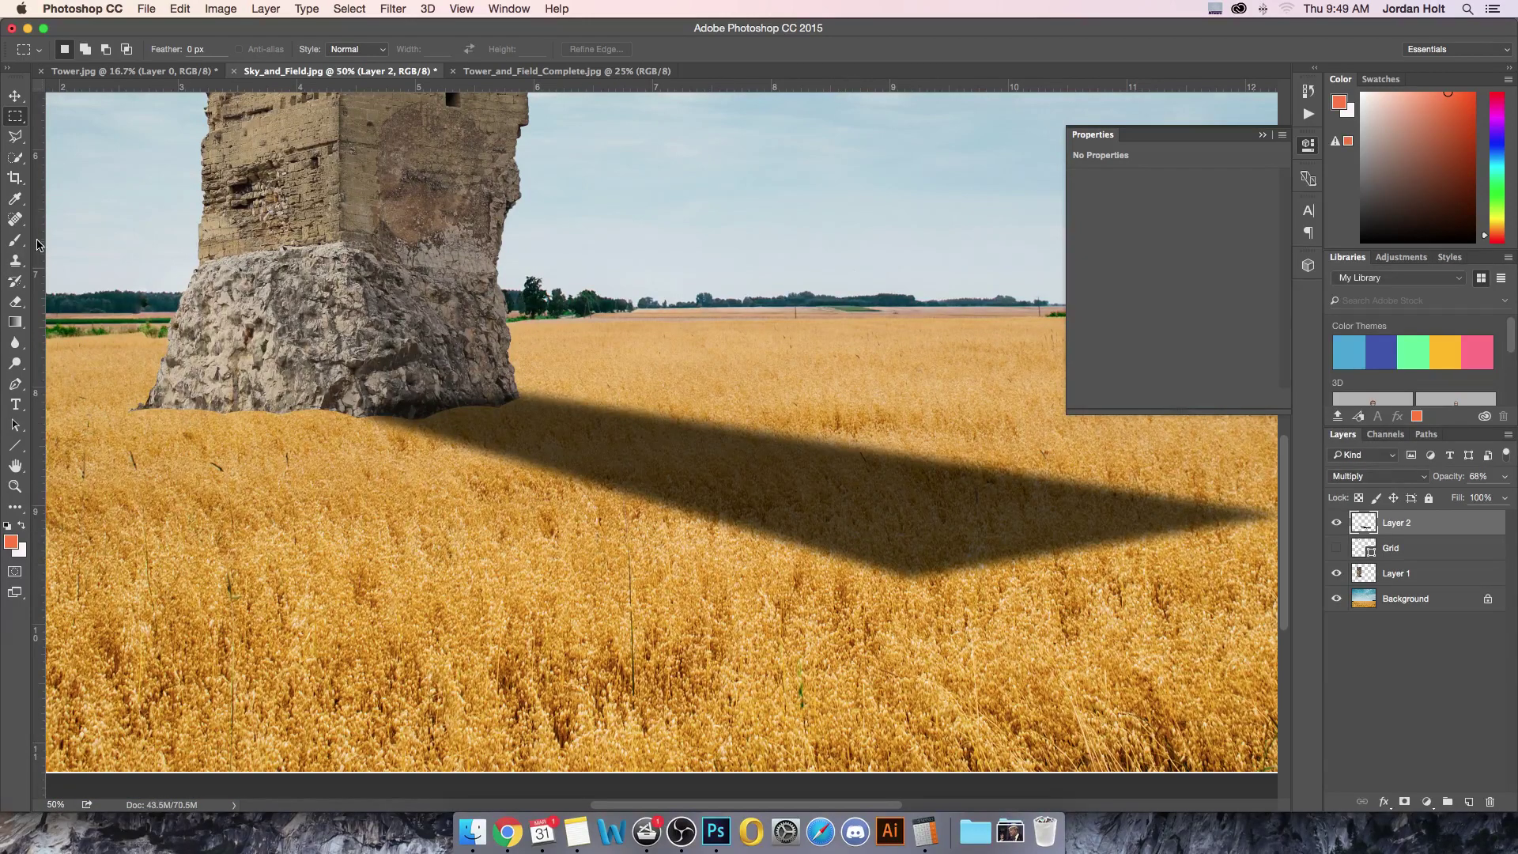
pyautogui.click(16, 301)
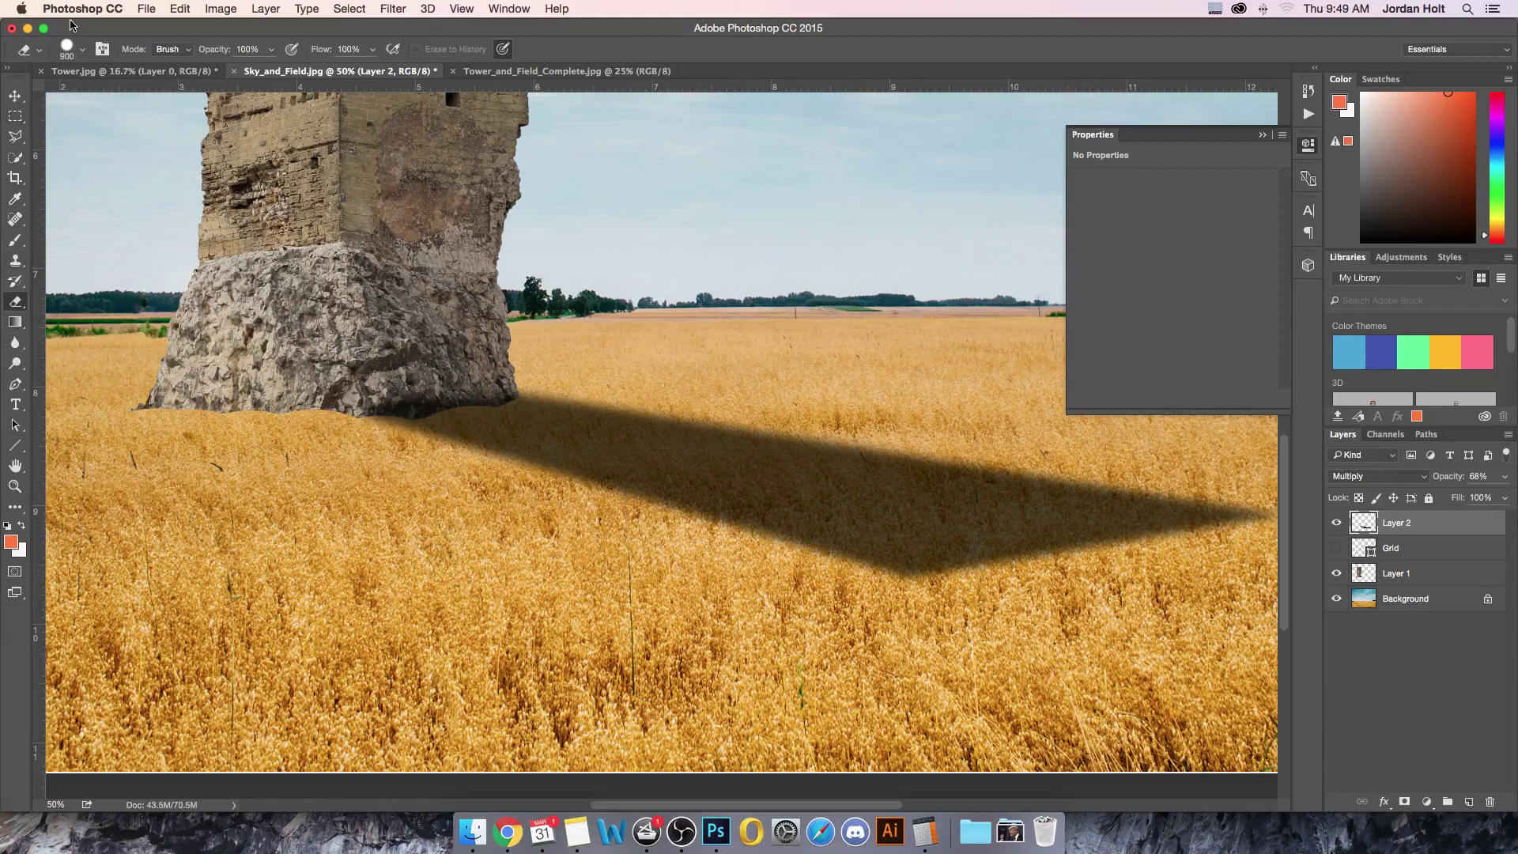
pyautogui.click(1404, 801)
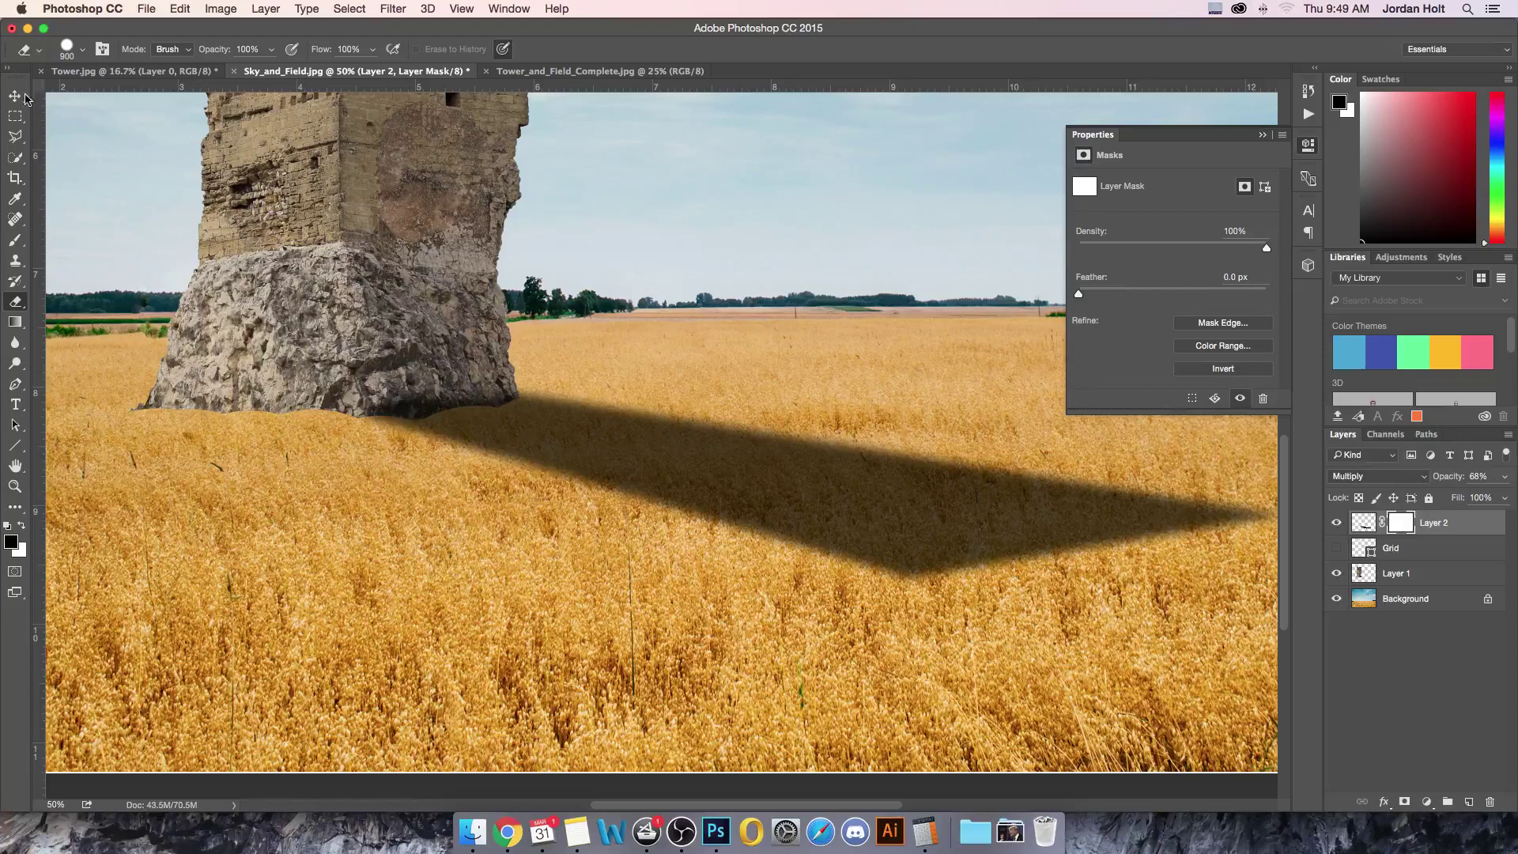
# - Prepare the Brush tool with a smaller size, checking its opacity and presets
pyautogui.click(14, 240)
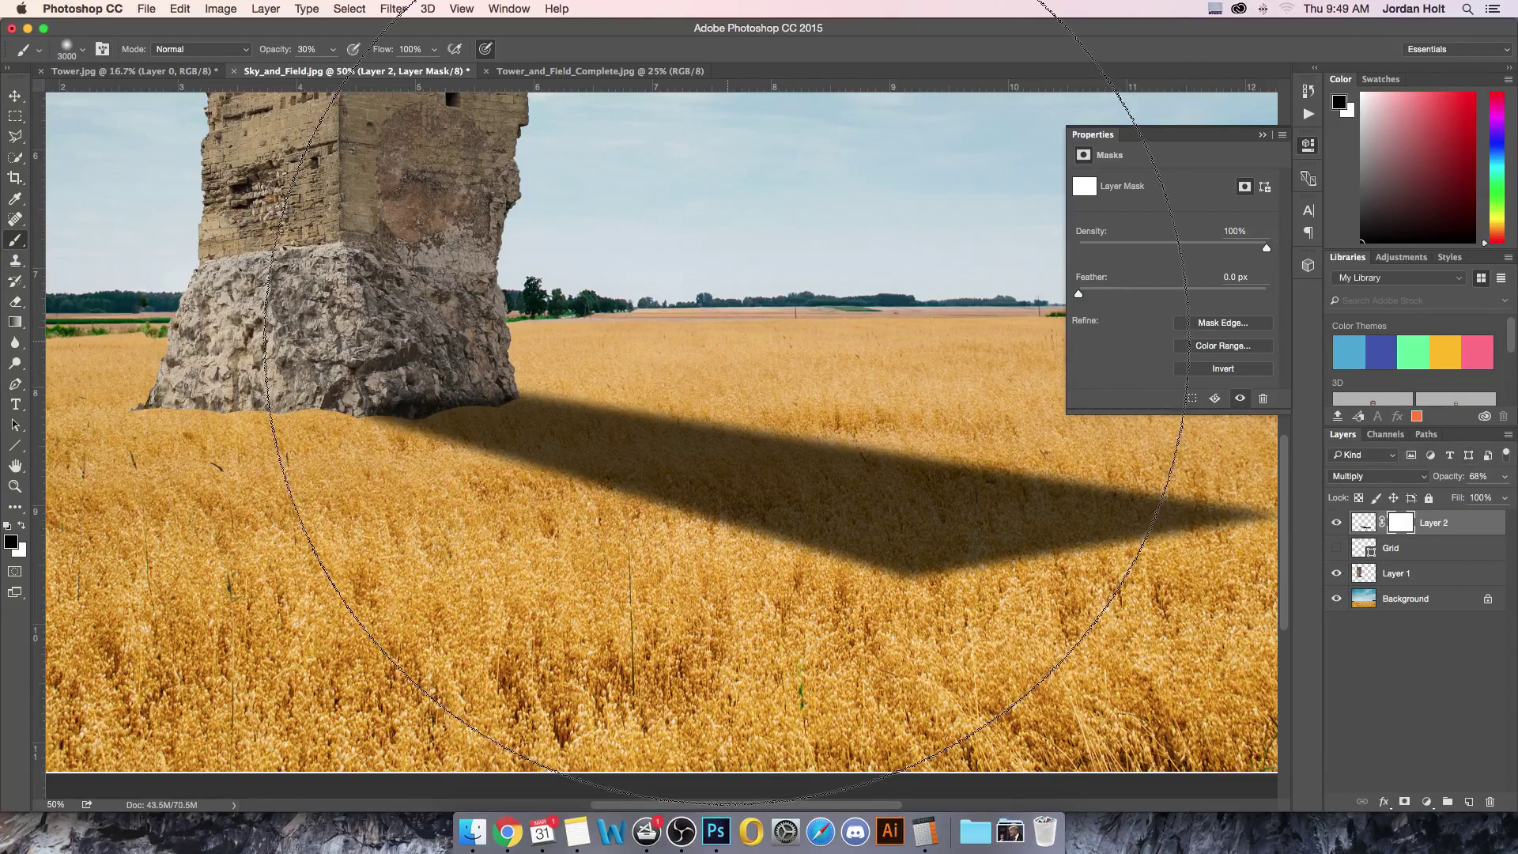
pyautogui.press('[')
pyautogui.press('[')
pyautogui.press('[')
pyautogui.press('[')
pyautogui.press('[')
pyautogui.press('[')
pyautogui.press('[')
pyautogui.press('[')
pyautogui.press('[')
pyautogui.press('[')
pyautogui.press('[')
pyautogui.press('[')
pyautogui.press('[')
pyautogui.press('[')
pyautogui.press('[')
pyautogui.press('[')
pyautogui.press('[')
pyautogui.press('[')
pyautogui.press('[')
pyautogui.press('[')
pyautogui.press('[')
pyautogui.press('[')
pyautogui.press('[')
pyautogui.press('[')
pyautogui.press('[')
pyautogui.press('[')
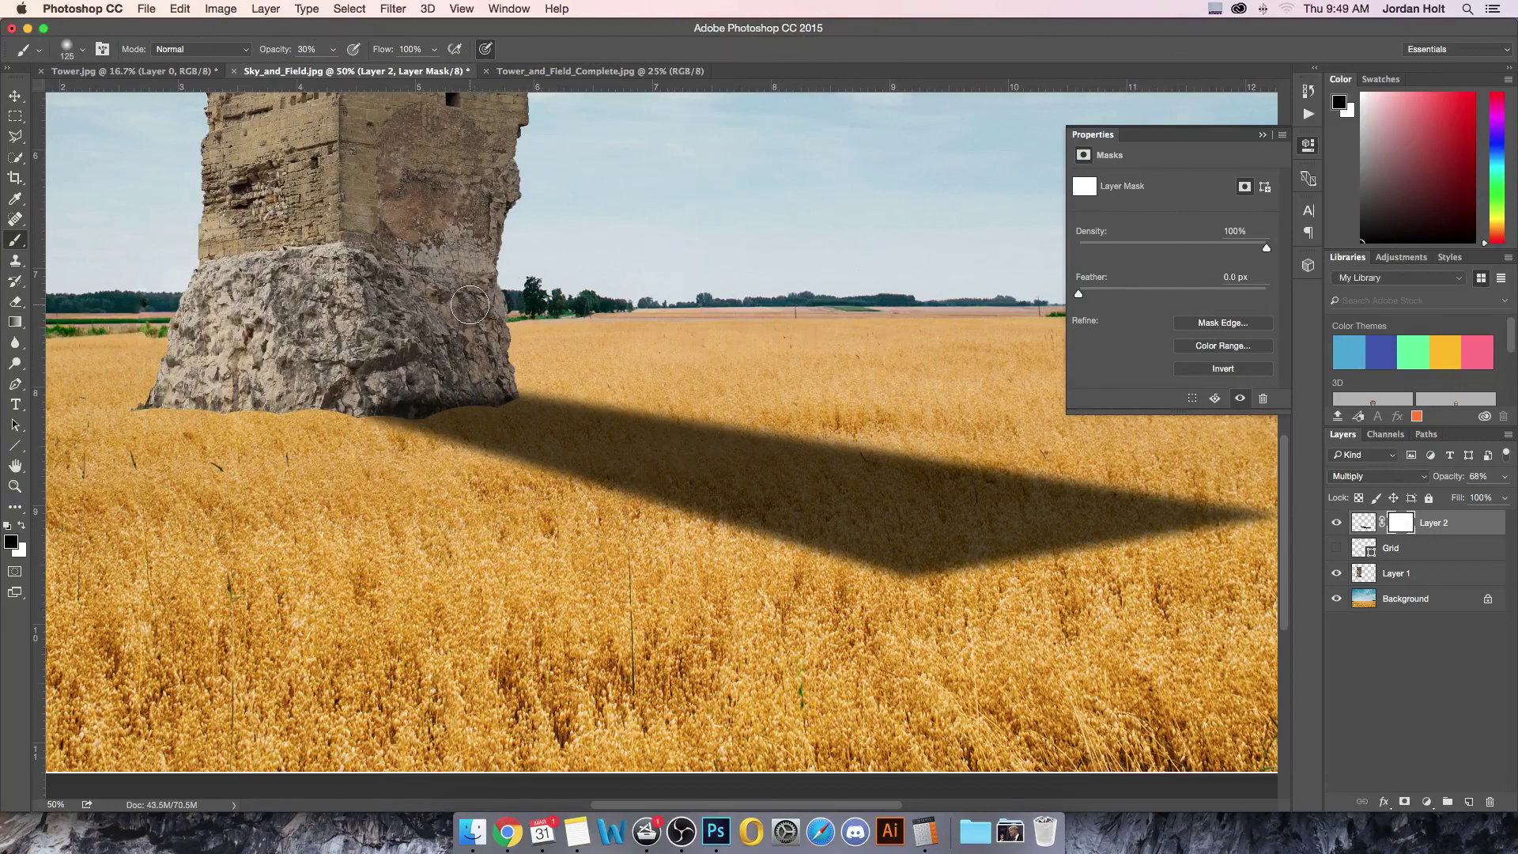
pyautogui.click(332, 50)
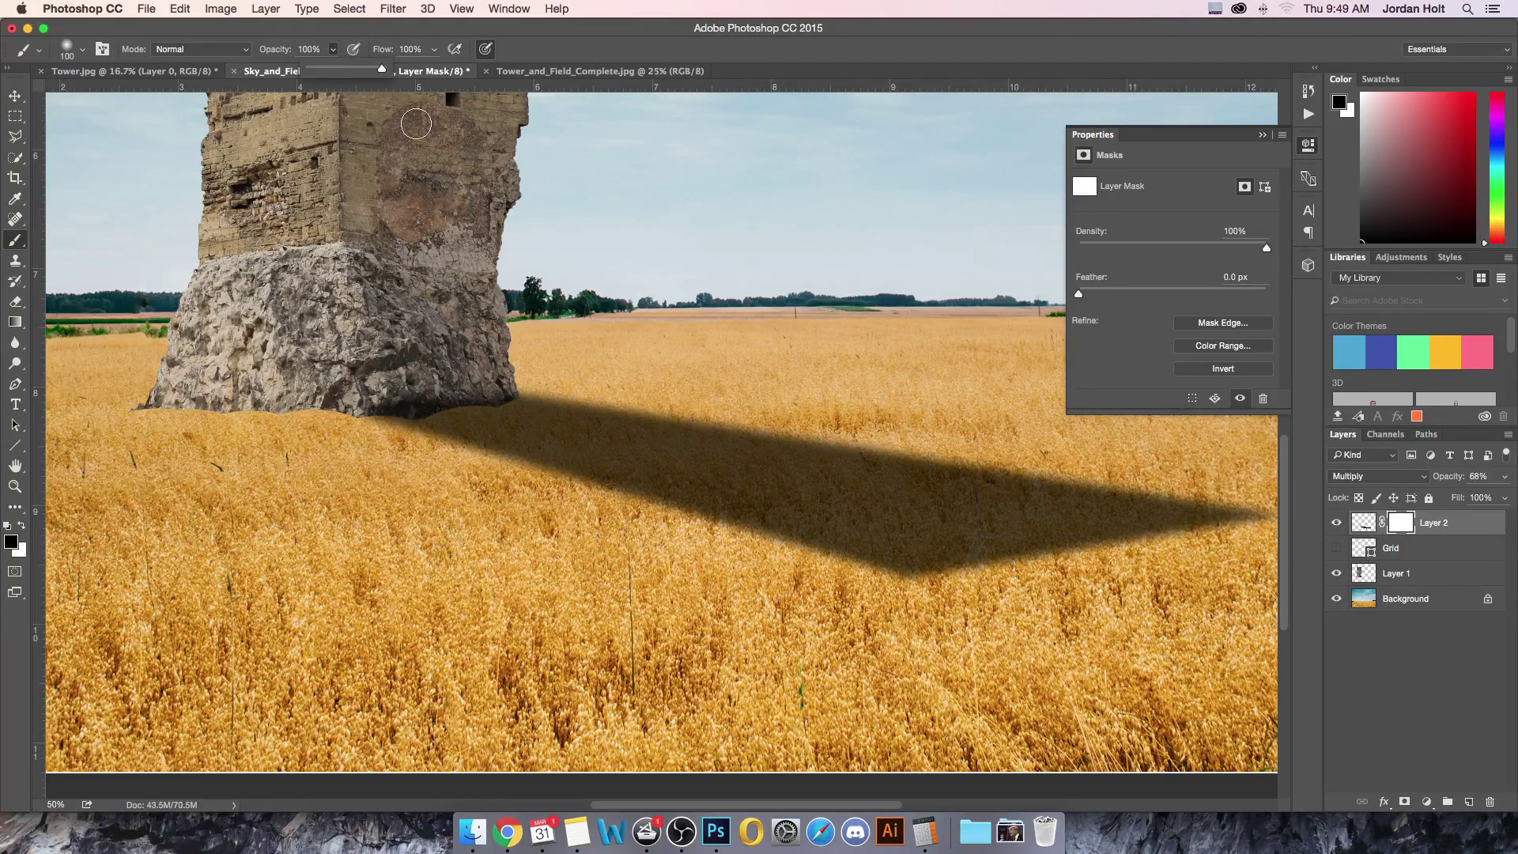
pyautogui.click(66, 49)
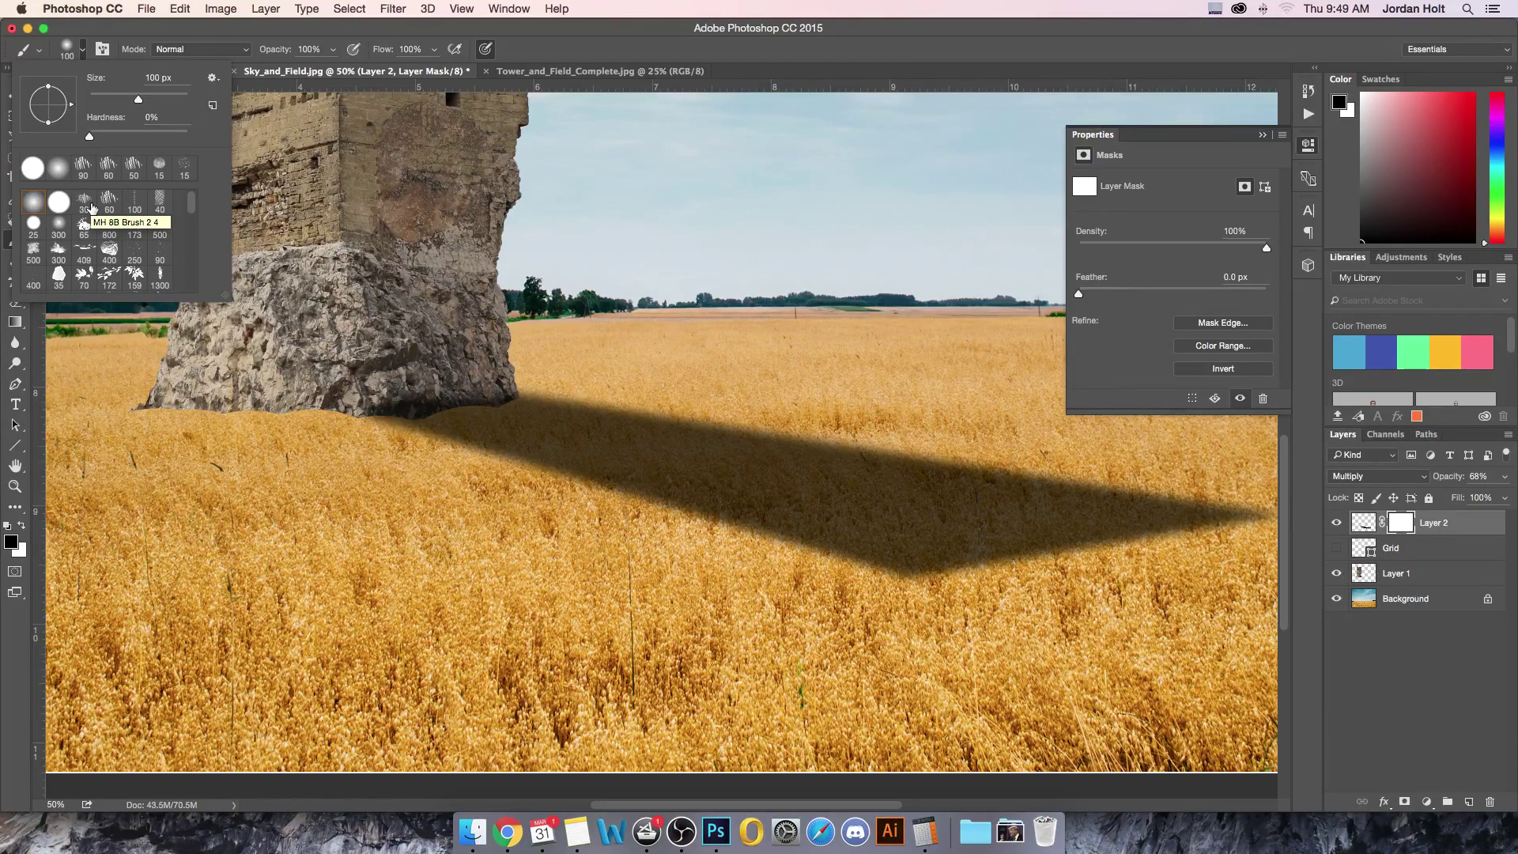
# - Paint with the 60 px textured brush on the mask to break up the shadow's top edge near the tower base
pyautogui.click(109, 203)
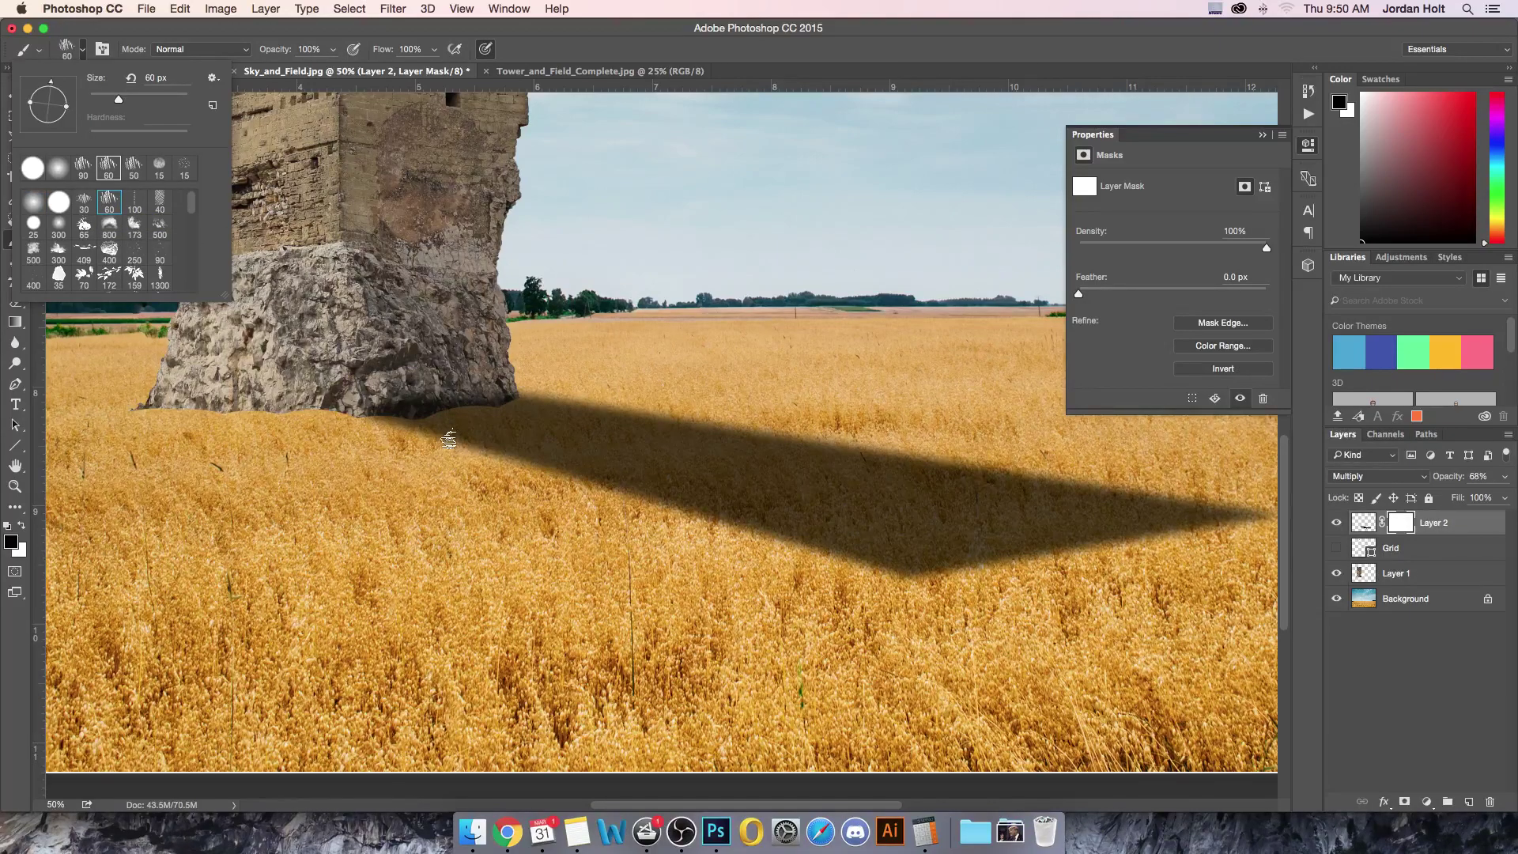
pyautogui.click(395, 458)
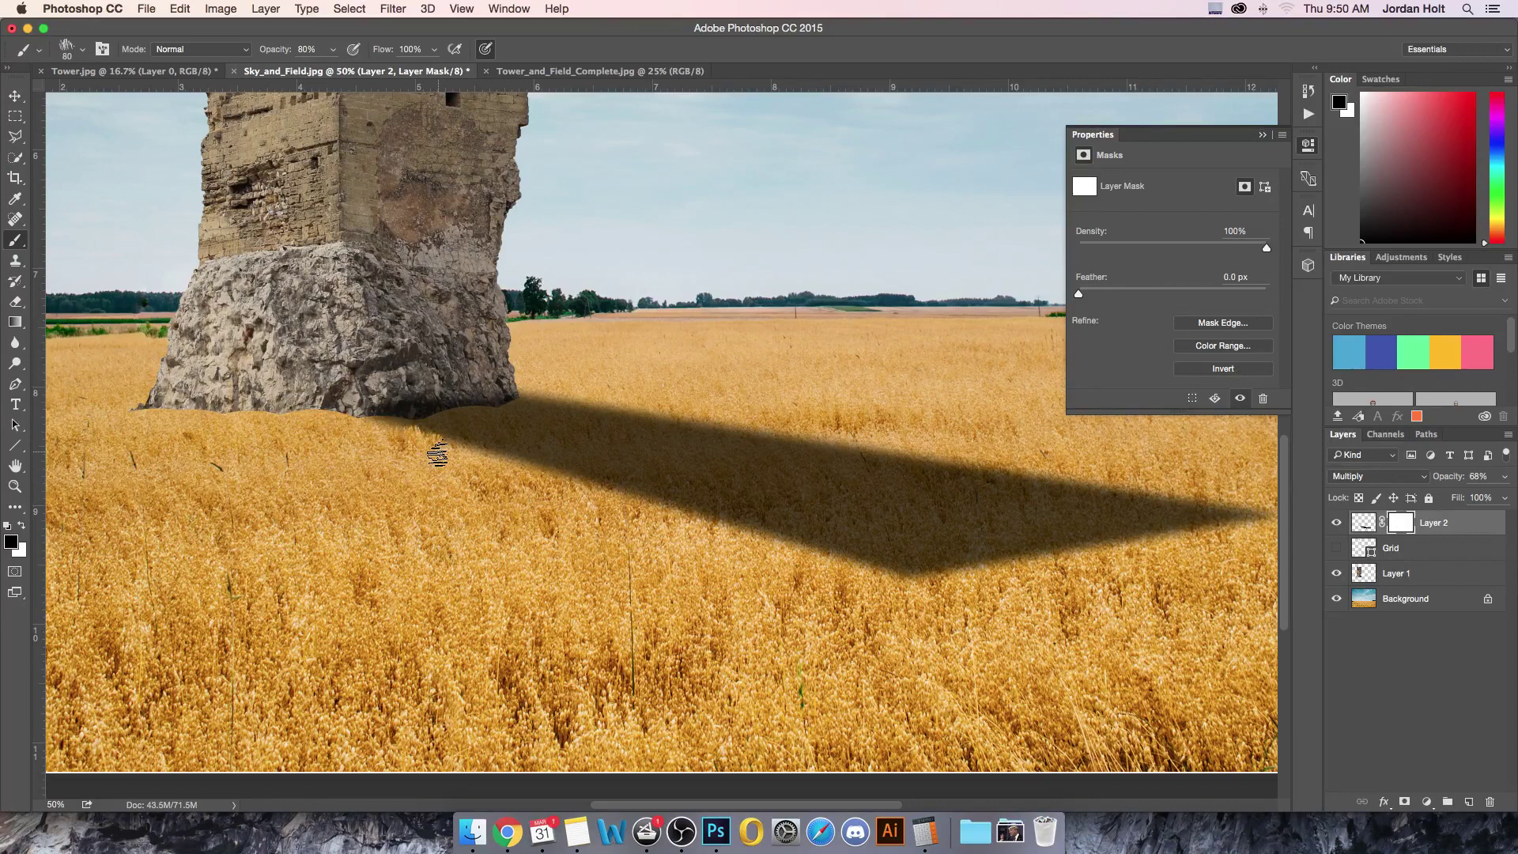
pyautogui.moveTo(437, 454)
pyautogui.mouseDown()
pyautogui.moveTo(499, 459)
pyautogui.moveTo(519, 483)
pyautogui.moveTo(494, 464)
pyautogui.mouseUp()
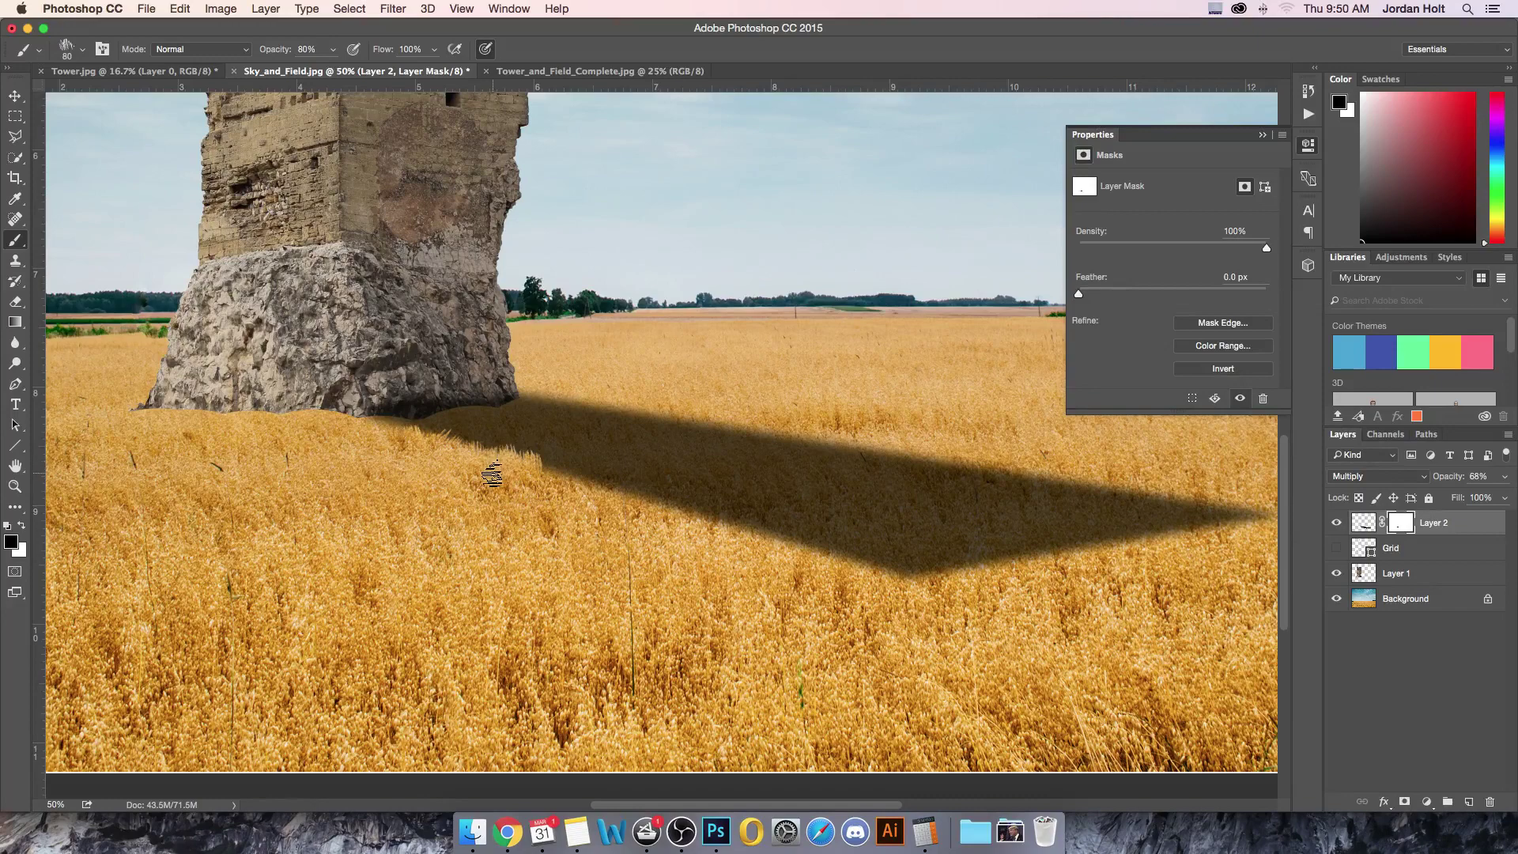
pyautogui.moveTo(483, 466)
pyautogui.mouseDown()
pyautogui.moveTo(402, 427)
pyautogui.moveTo(495, 464)
pyautogui.moveTo(505, 449)
pyautogui.moveTo(474, 465)
pyautogui.moveTo(526, 462)
pyautogui.moveTo(575, 492)
pyautogui.moveTo(539, 464)
pyautogui.moveTo(607, 501)
pyautogui.moveTo(595, 482)
pyautogui.moveTo(597, 512)
pyautogui.moveTo(620, 498)
pyautogui.moveTo(655, 514)
pyautogui.moveTo(657, 499)
pyautogui.moveTo(673, 522)
pyautogui.moveTo(683, 510)
pyautogui.moveTo(669, 522)
pyautogui.moveTo(712, 513)
pyautogui.moveTo(709, 531)
pyautogui.moveTo(740, 547)
pyautogui.moveTo(697, 526)
pyautogui.mouseUp()
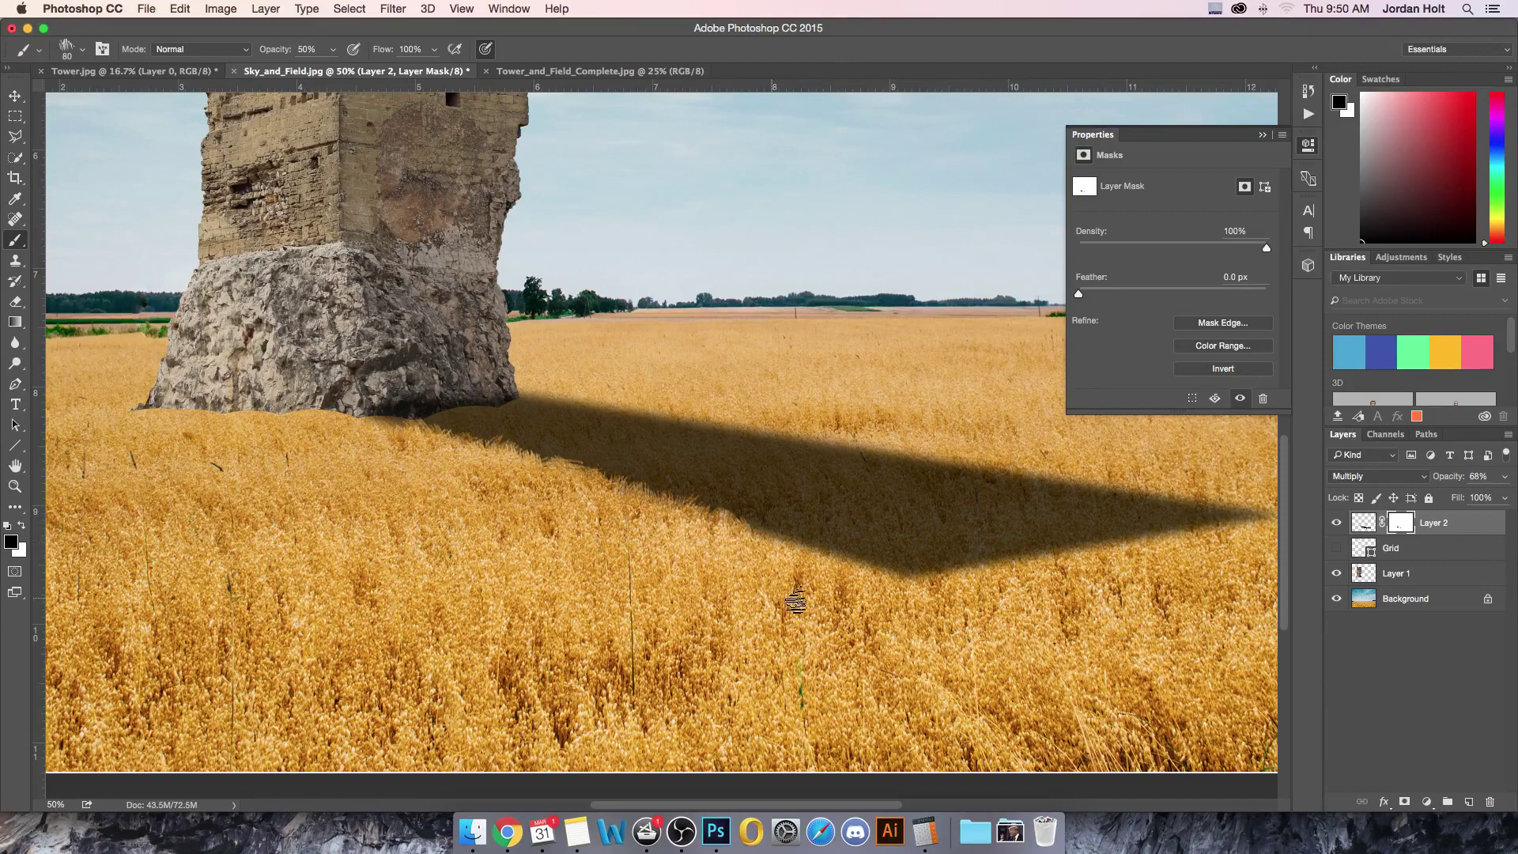
pyautogui.press('super+minus')
pyautogui.press('super+minus')
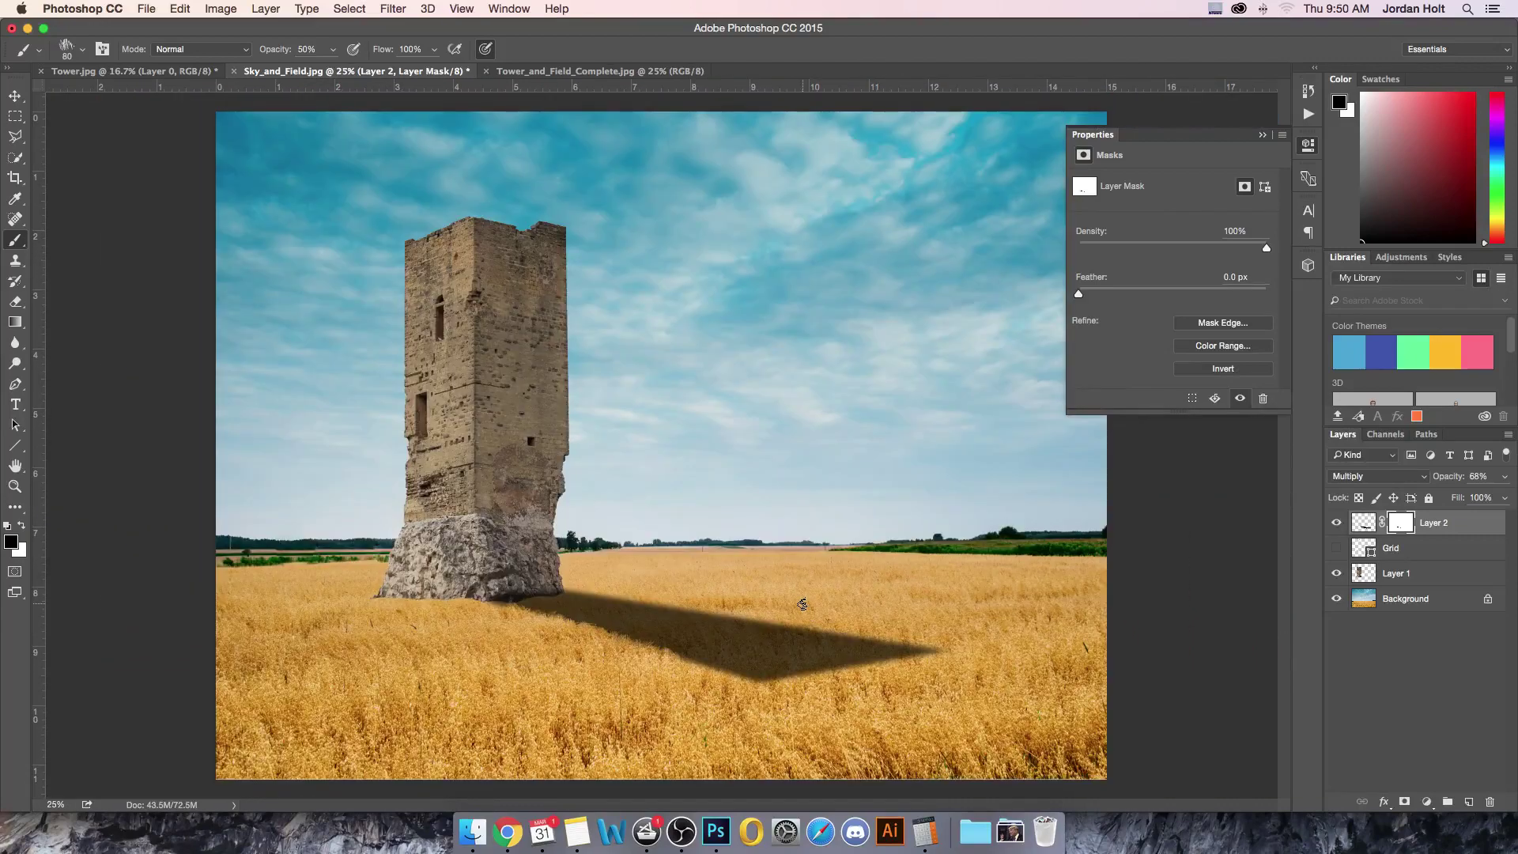
# - Paint on Layer 2's mask at 50% zoom to lighten the shadow's lower and far edges
pyautogui.press('super+plus')
pyautogui.press('super+plus')
pyautogui.moveTo(803, 603); pyautogui.dragTo(724, 472)
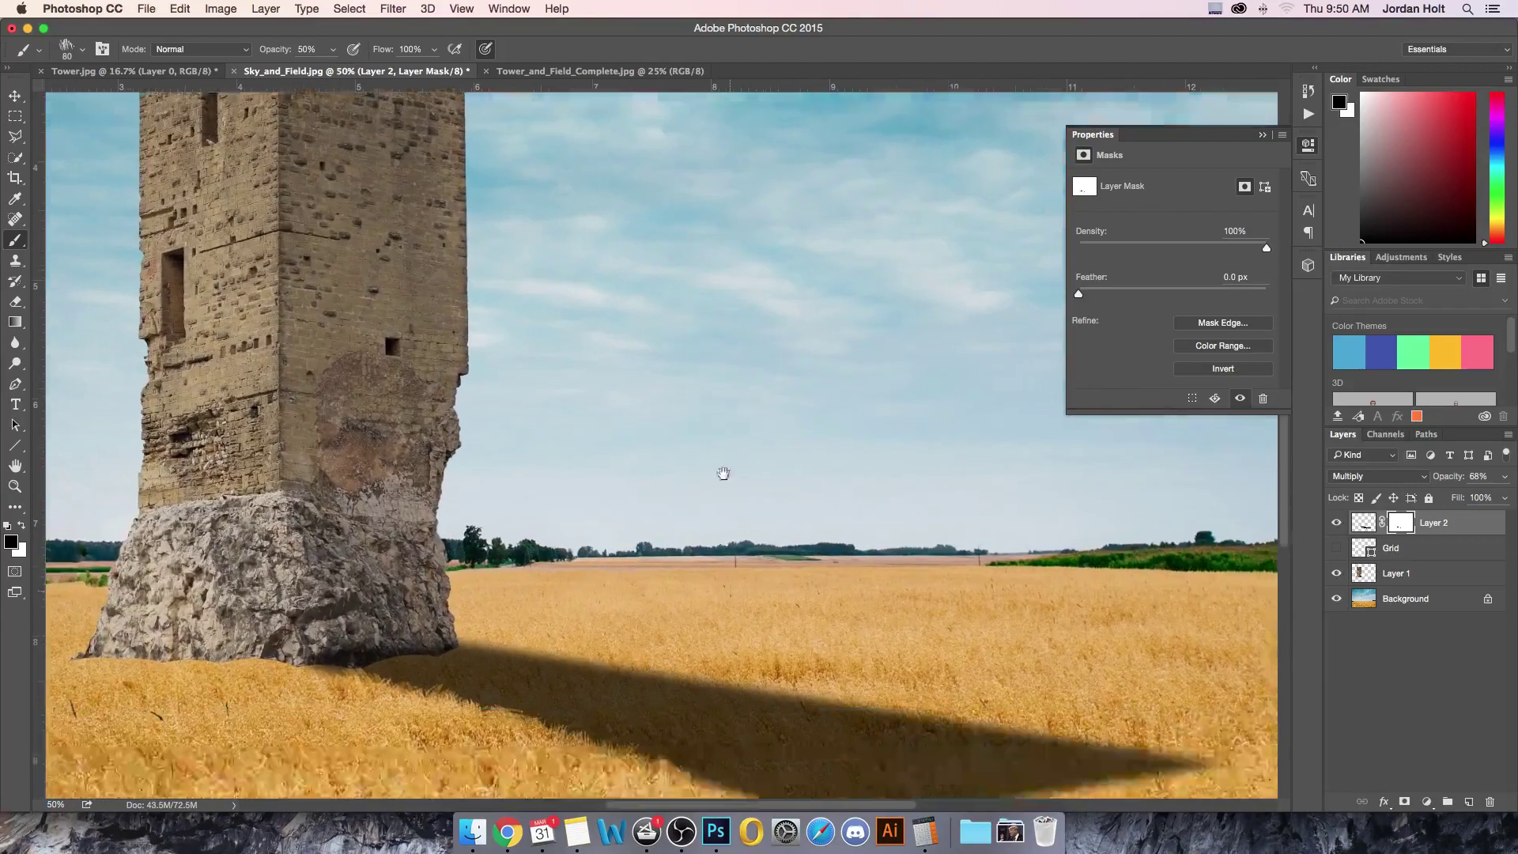
pyautogui.scroll(-10, 724, 473)
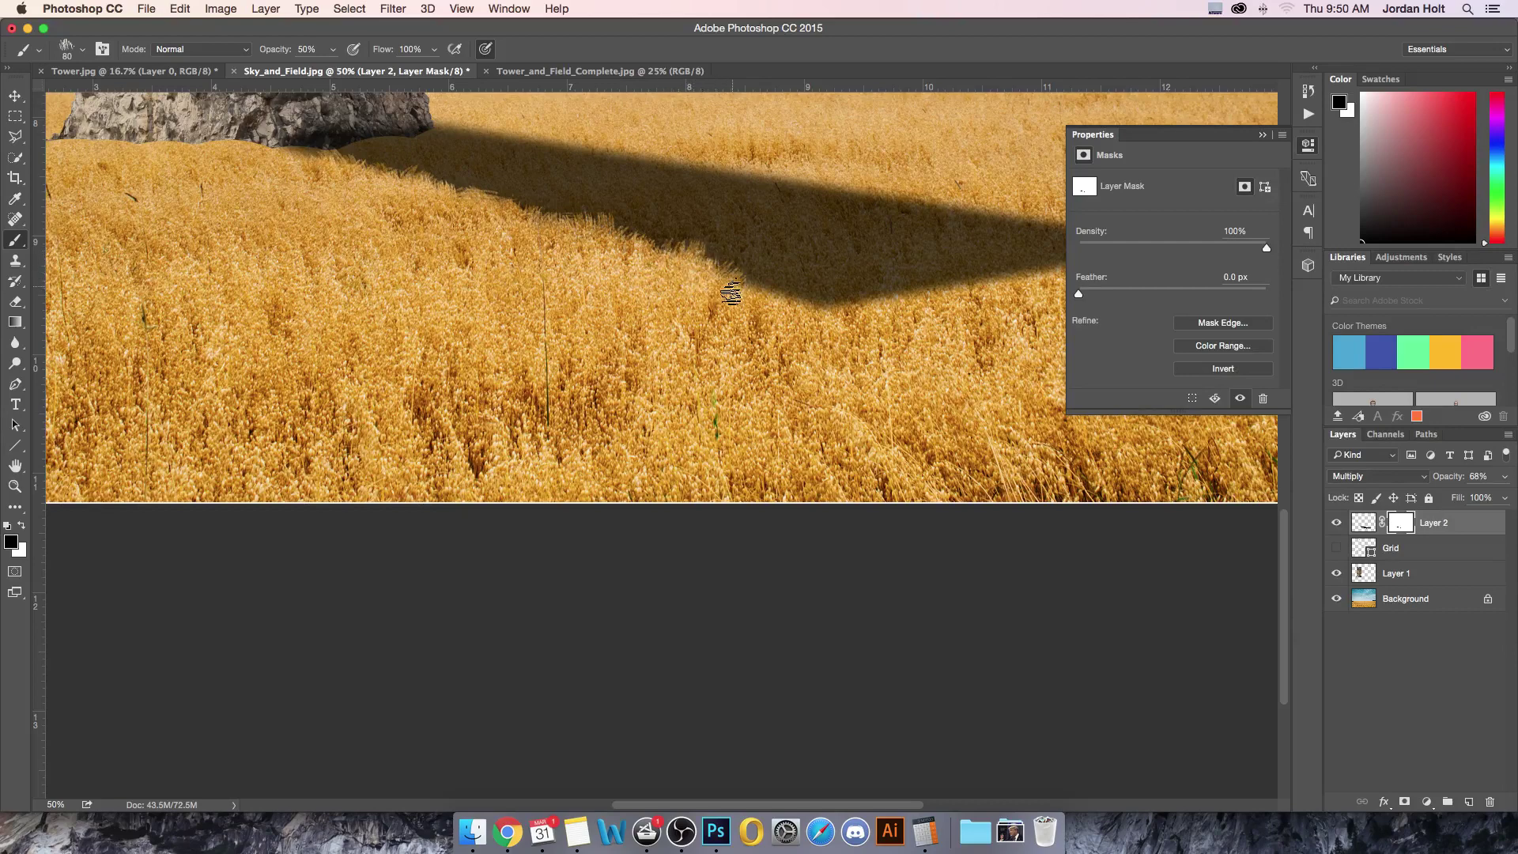
pyautogui.moveTo(730, 293)
pyautogui.mouseDown()
pyautogui.moveTo(767, 277)
pyautogui.moveTo(758, 295)
pyautogui.moveTo(820, 321)
pyautogui.moveTo(917, 292)
pyautogui.moveTo(943, 354)
pyautogui.moveTo(969, 311)
pyautogui.moveTo(843, 406)
pyautogui.moveTo(752, 430)
pyautogui.moveTo(733, 409)
pyautogui.moveTo(726, 425)
pyautogui.moveTo(780, 404)
pyautogui.moveTo(851, 406)
pyautogui.mouseUp()
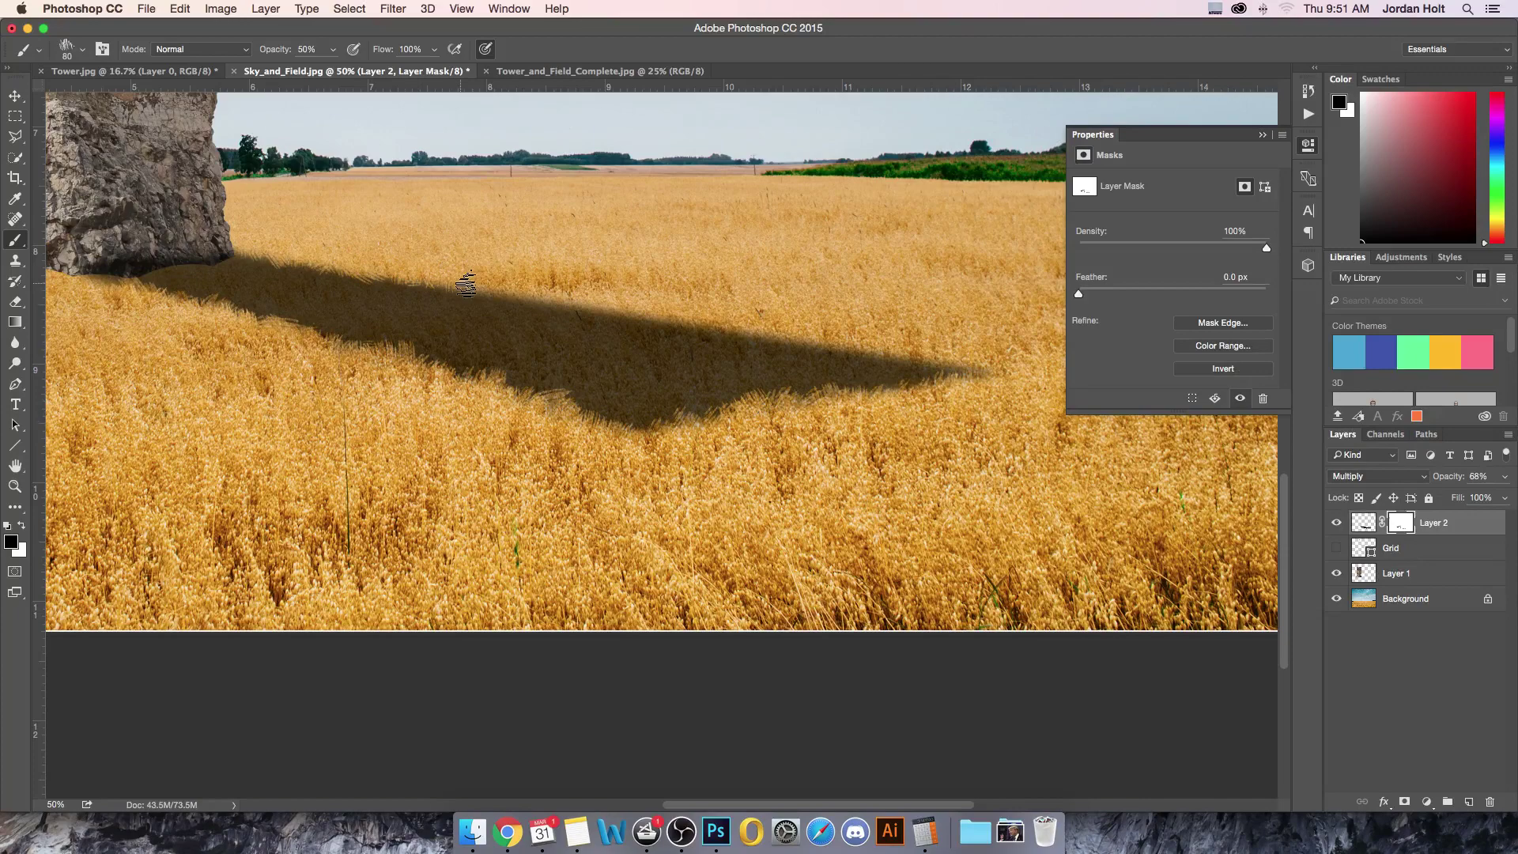
pyautogui.moveTo(510, 279); pyautogui.dragTo(558, 317)
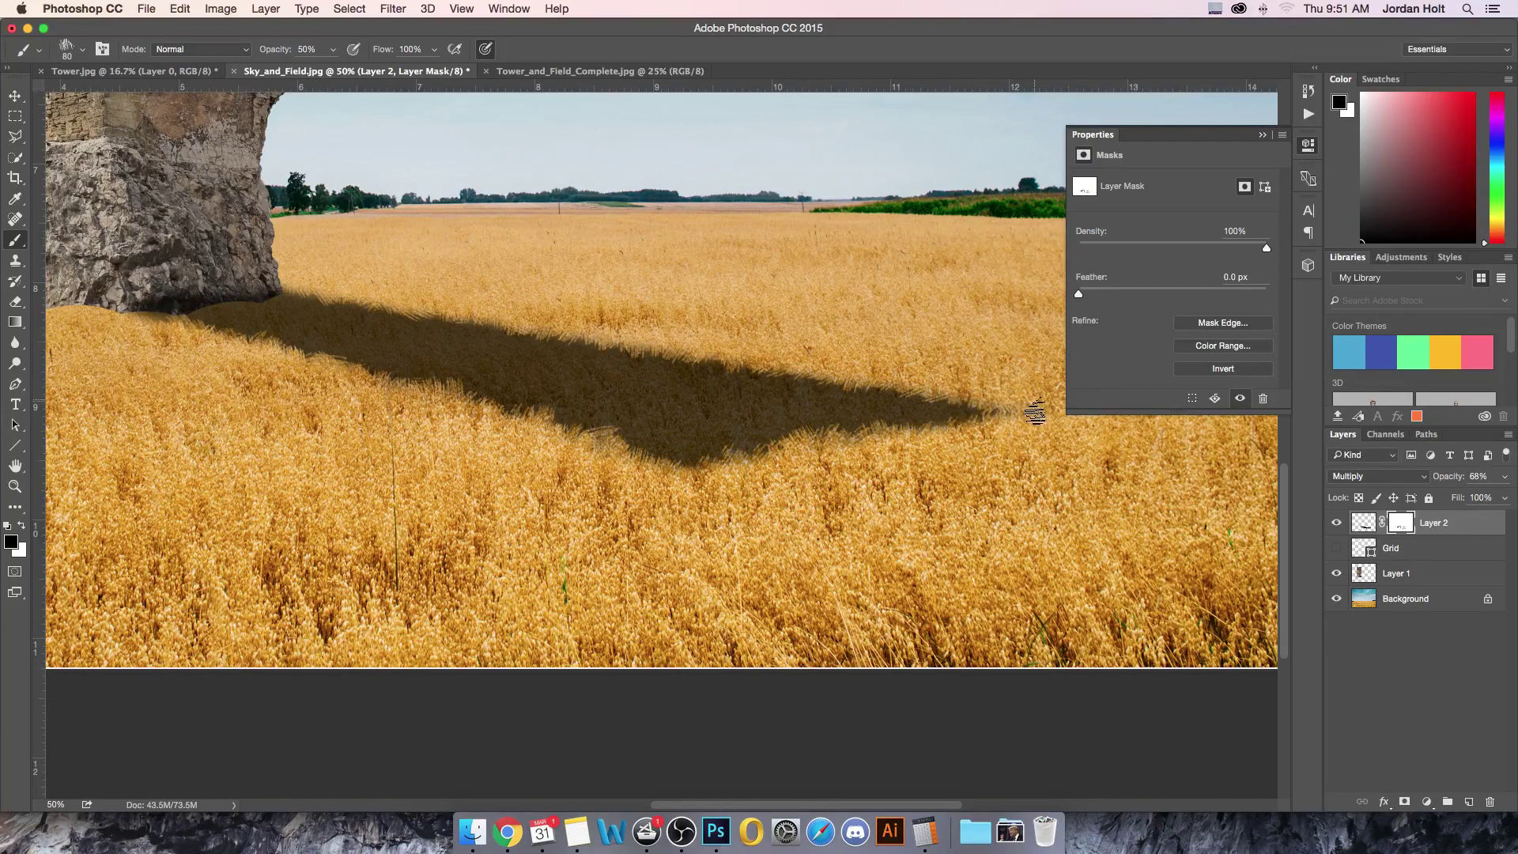
pyautogui.press('super+minus')
pyautogui.press('super+minus')
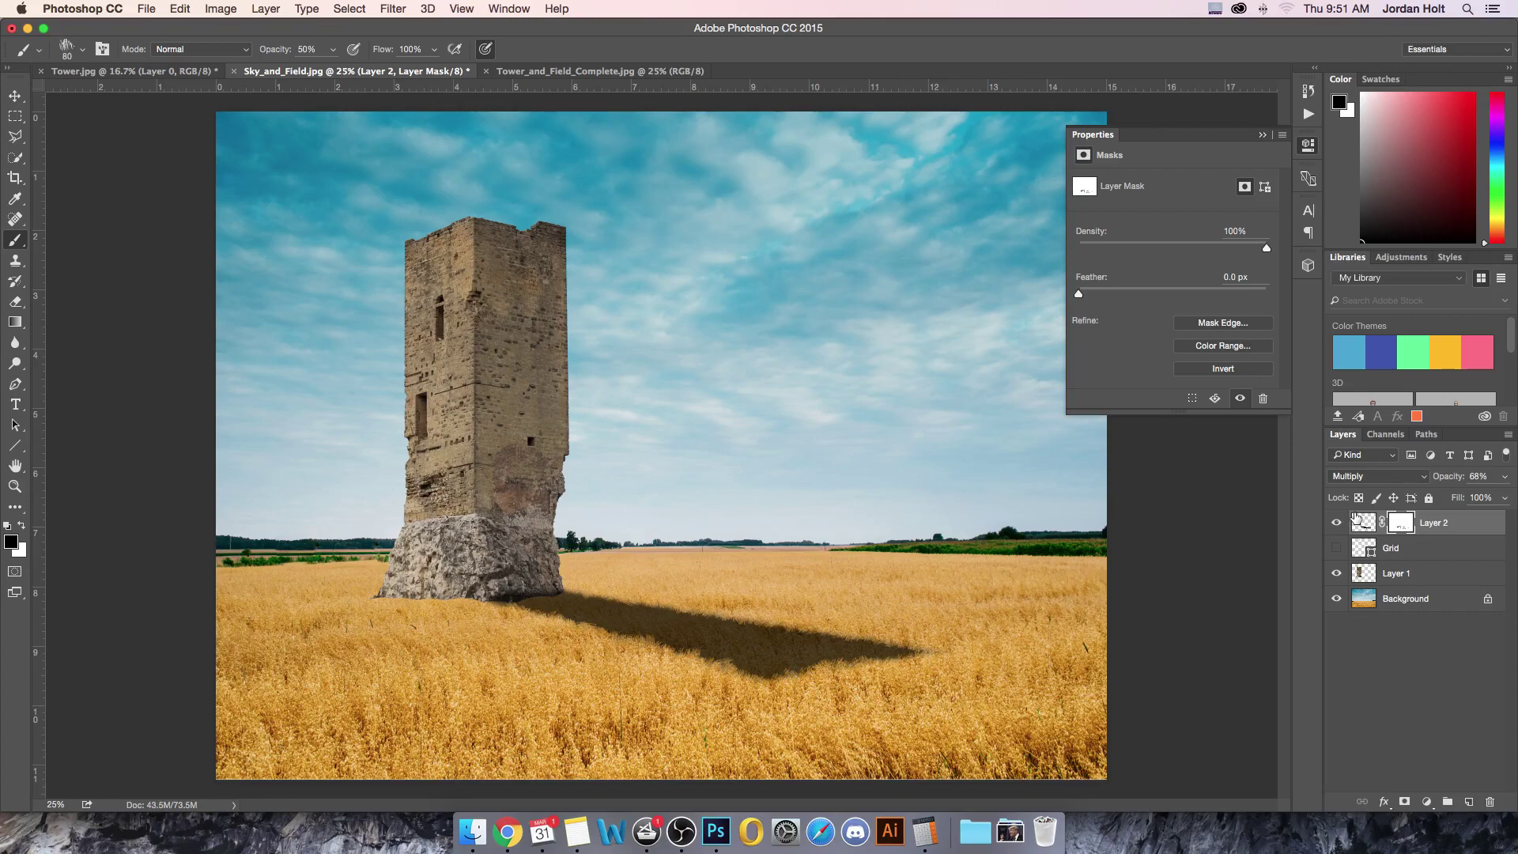
pyautogui.press('super+plus')
pyautogui.press('super+plus')
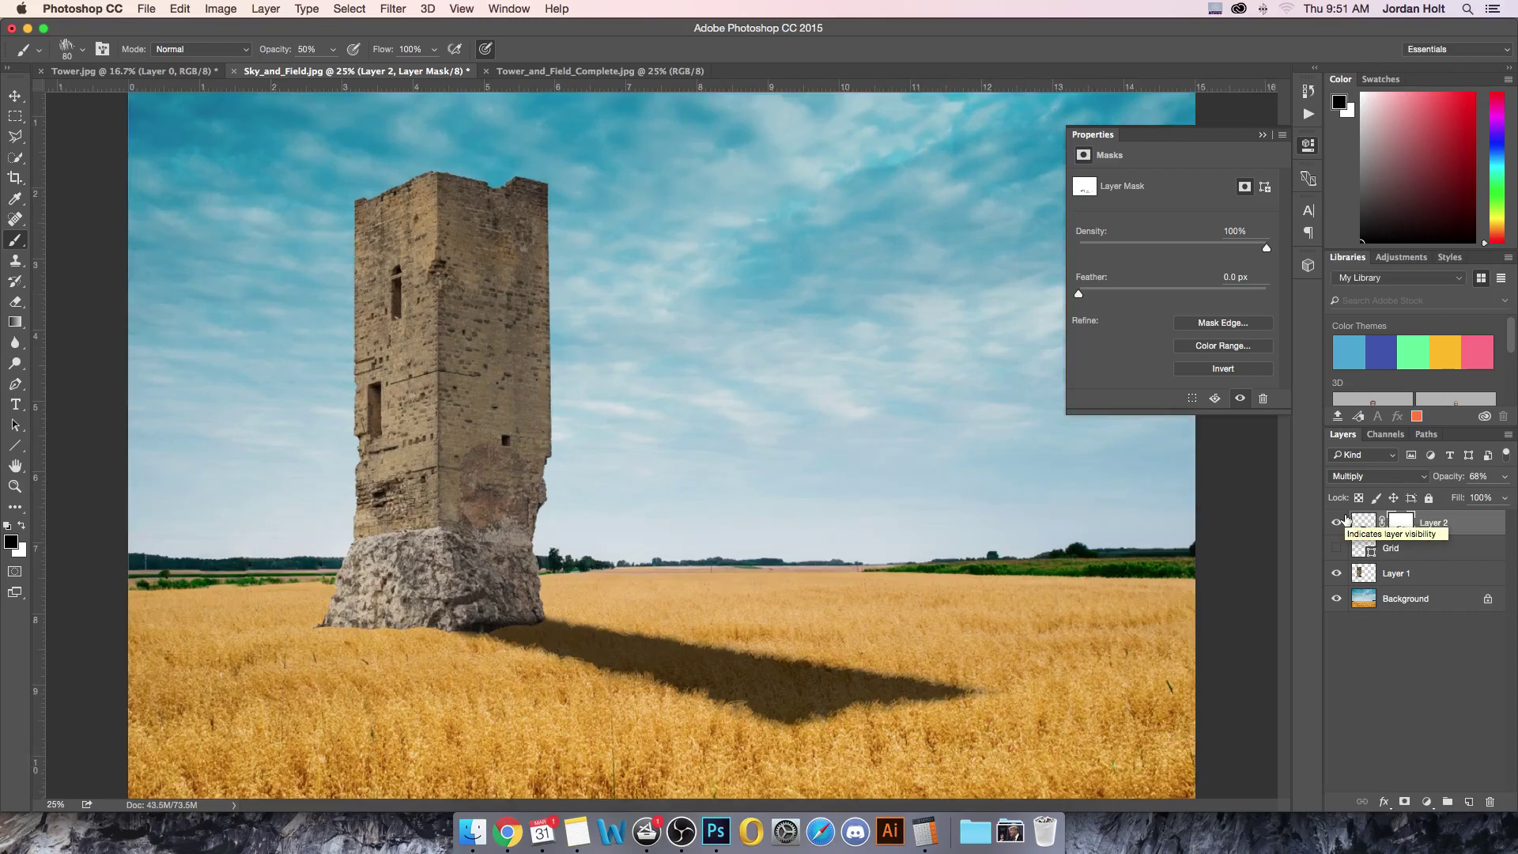
pyautogui.moveTo(416, 531); pyautogui.dragTo(427, 356)
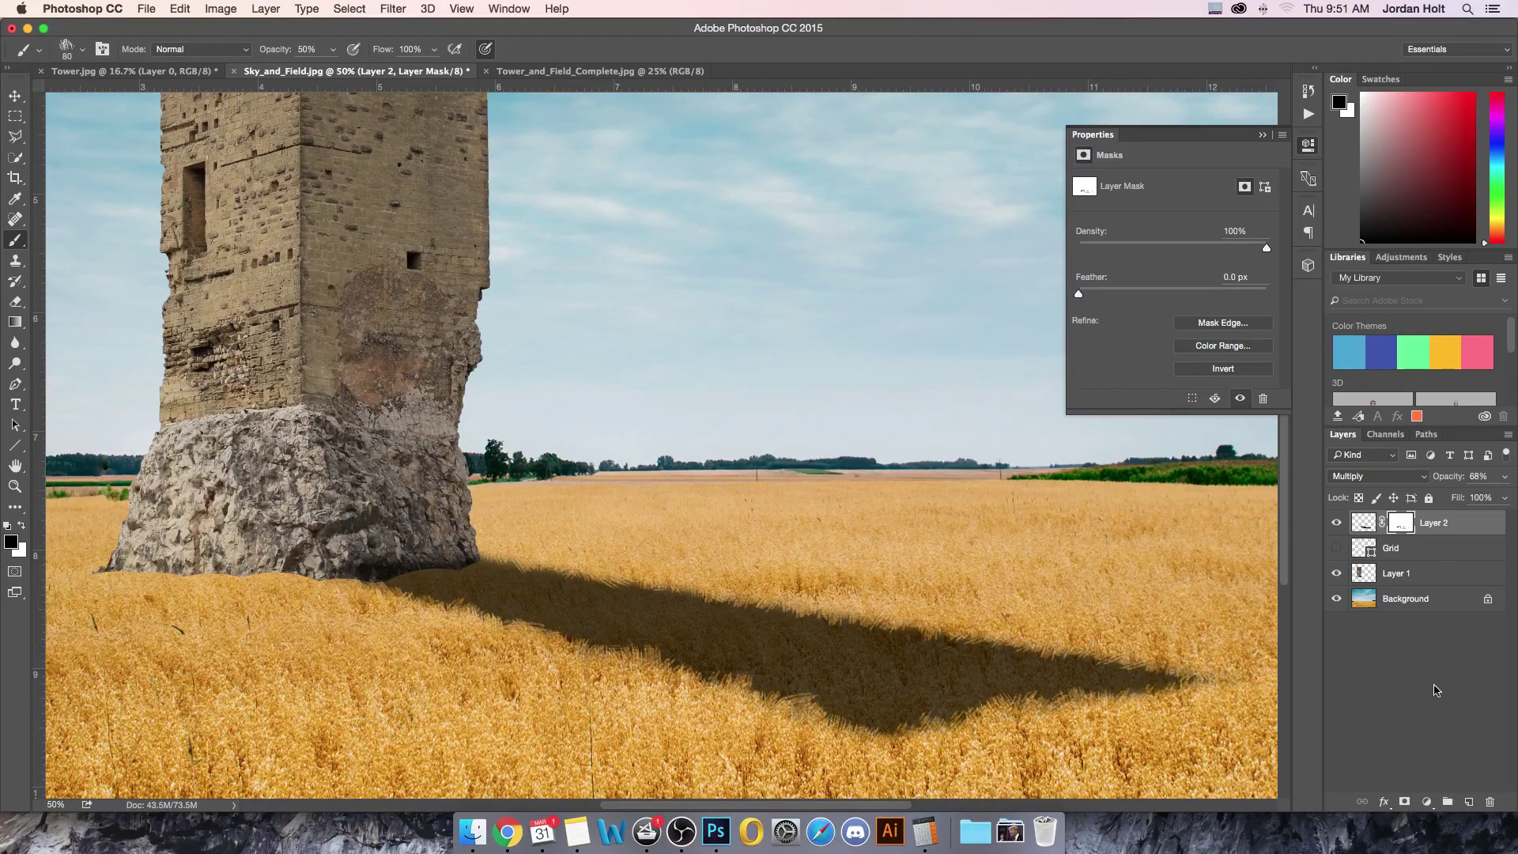
pyautogui.click(1431, 571)
# - Add a mask to Layer 1 and paint black along the rocky base so wheat overlaps it
pyautogui.click(1406, 803)
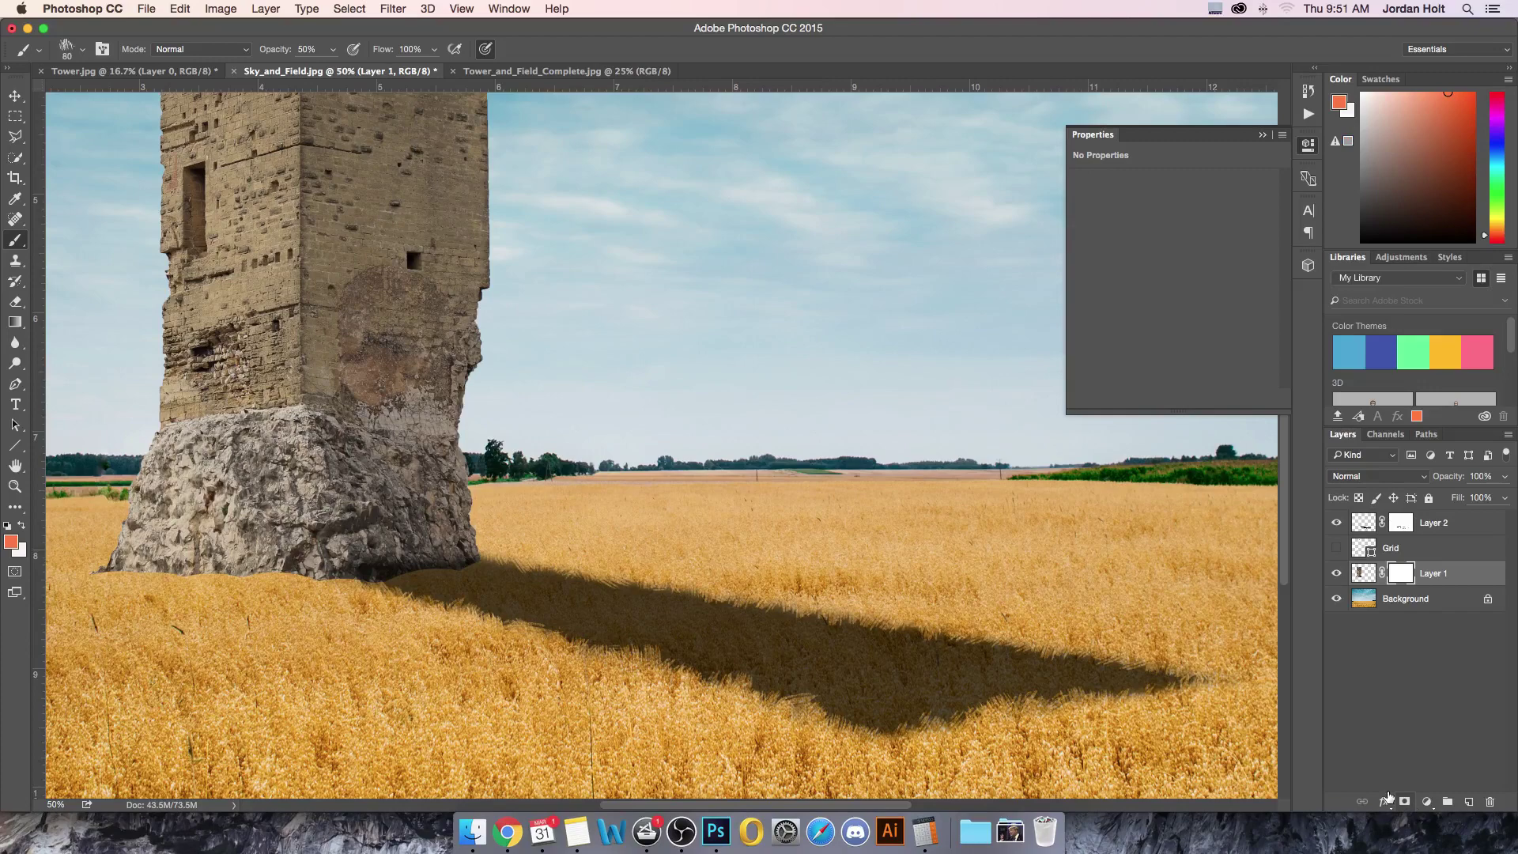
pyautogui.moveTo(577, 470); pyautogui.dragTo(966, 376)
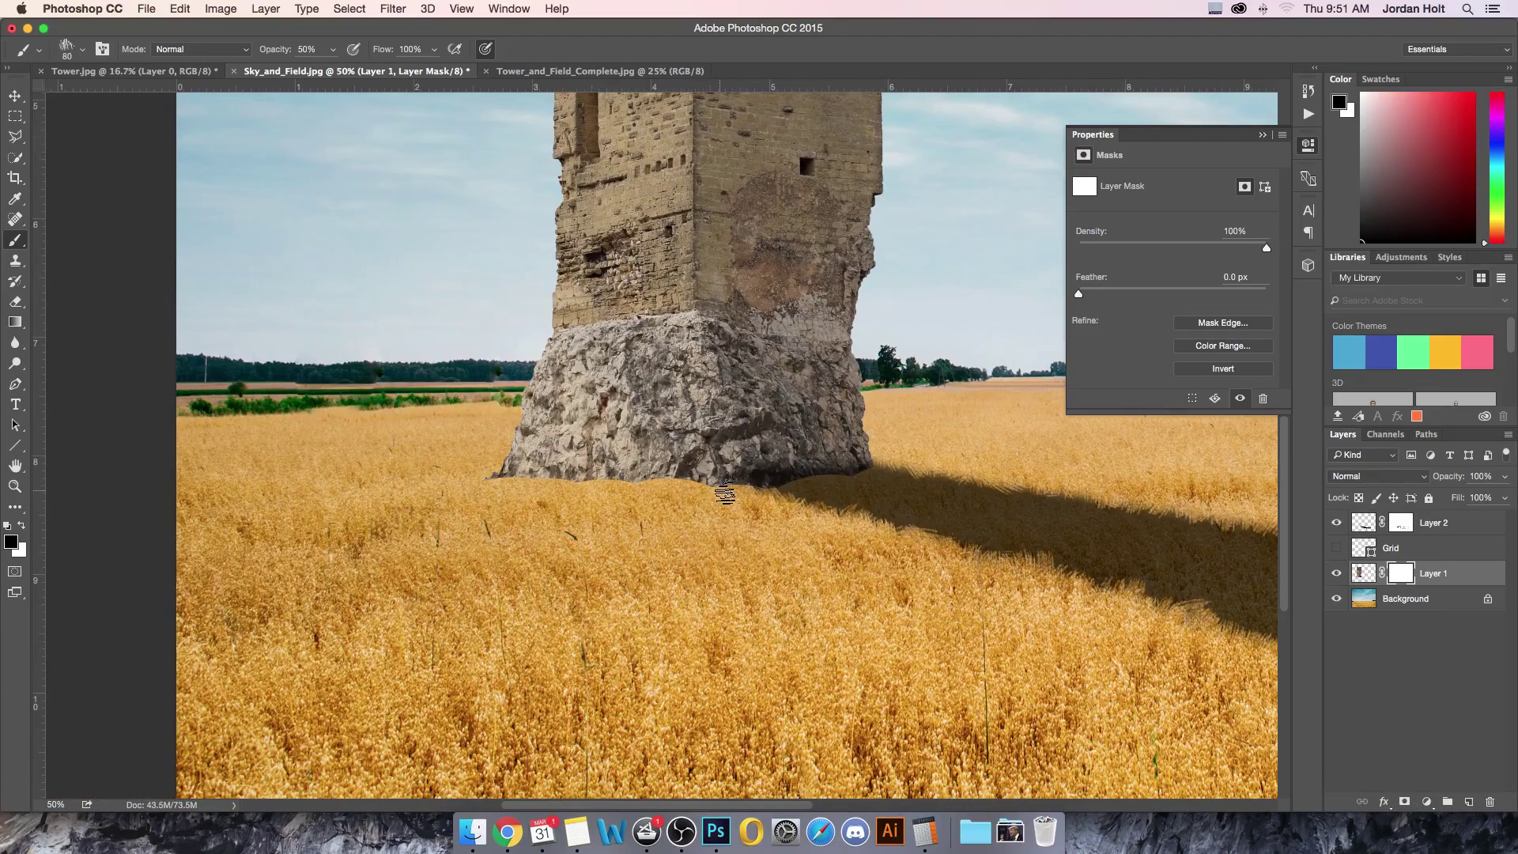
pyautogui.press('super+equal')
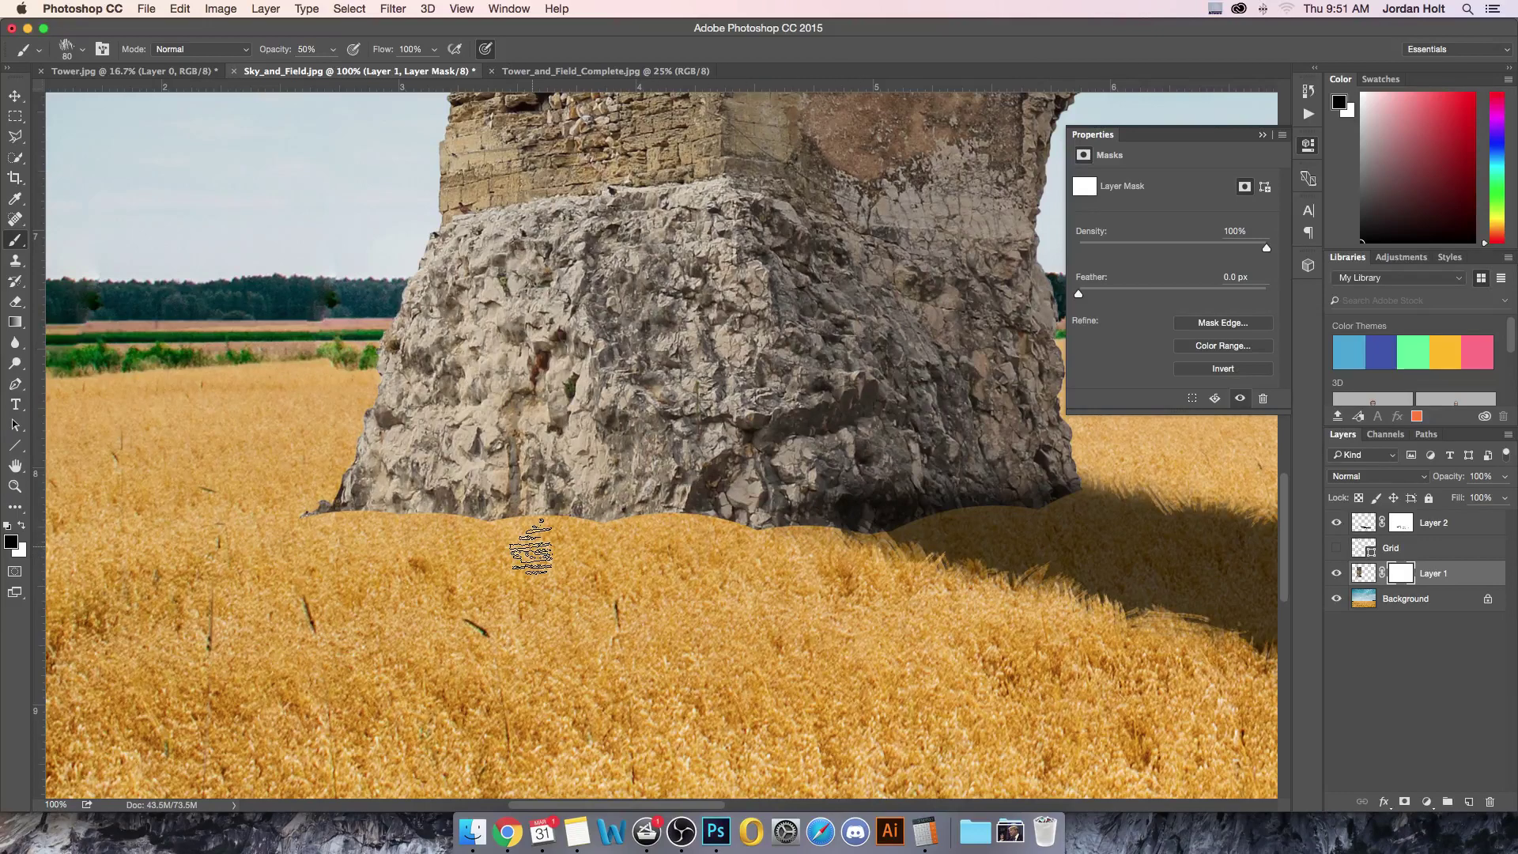
pyautogui.moveTo(339, 532)
pyautogui.mouseDown()
pyautogui.moveTo(383, 542)
pyautogui.moveTo(396, 520)
pyautogui.moveTo(407, 548)
pyautogui.moveTo(453, 518)
pyautogui.moveTo(470, 536)
pyautogui.moveTo(452, 536)
pyautogui.moveTo(440, 526)
pyautogui.moveTo(522, 542)
pyautogui.moveTo(606, 538)
pyautogui.moveTo(562, 516)
pyautogui.moveTo(604, 538)
pyautogui.moveTo(634, 513)
pyautogui.moveTo(671, 530)
pyautogui.moveTo(687, 516)
pyautogui.moveTo(712, 536)
pyautogui.moveTo(748, 538)
pyautogui.moveTo(751, 525)
pyautogui.moveTo(749, 542)
pyautogui.moveTo(722, 531)
pyautogui.moveTo(774, 553)
pyautogui.moveTo(788, 536)
pyautogui.moveTo(811, 565)
pyautogui.moveTo(809, 547)
pyautogui.moveTo(780, 543)
pyautogui.moveTo(798, 524)
pyautogui.moveTo(867, 553)
pyautogui.moveTo(900, 528)
pyautogui.moveTo(858, 537)
pyautogui.moveTo(906, 546)
pyautogui.moveTo(982, 531)
pyautogui.moveTo(998, 510)
pyautogui.moveTo(1069, 526)
pyautogui.moveTo(1066, 500)
pyautogui.moveTo(1118, 576)
pyautogui.mouseUp()
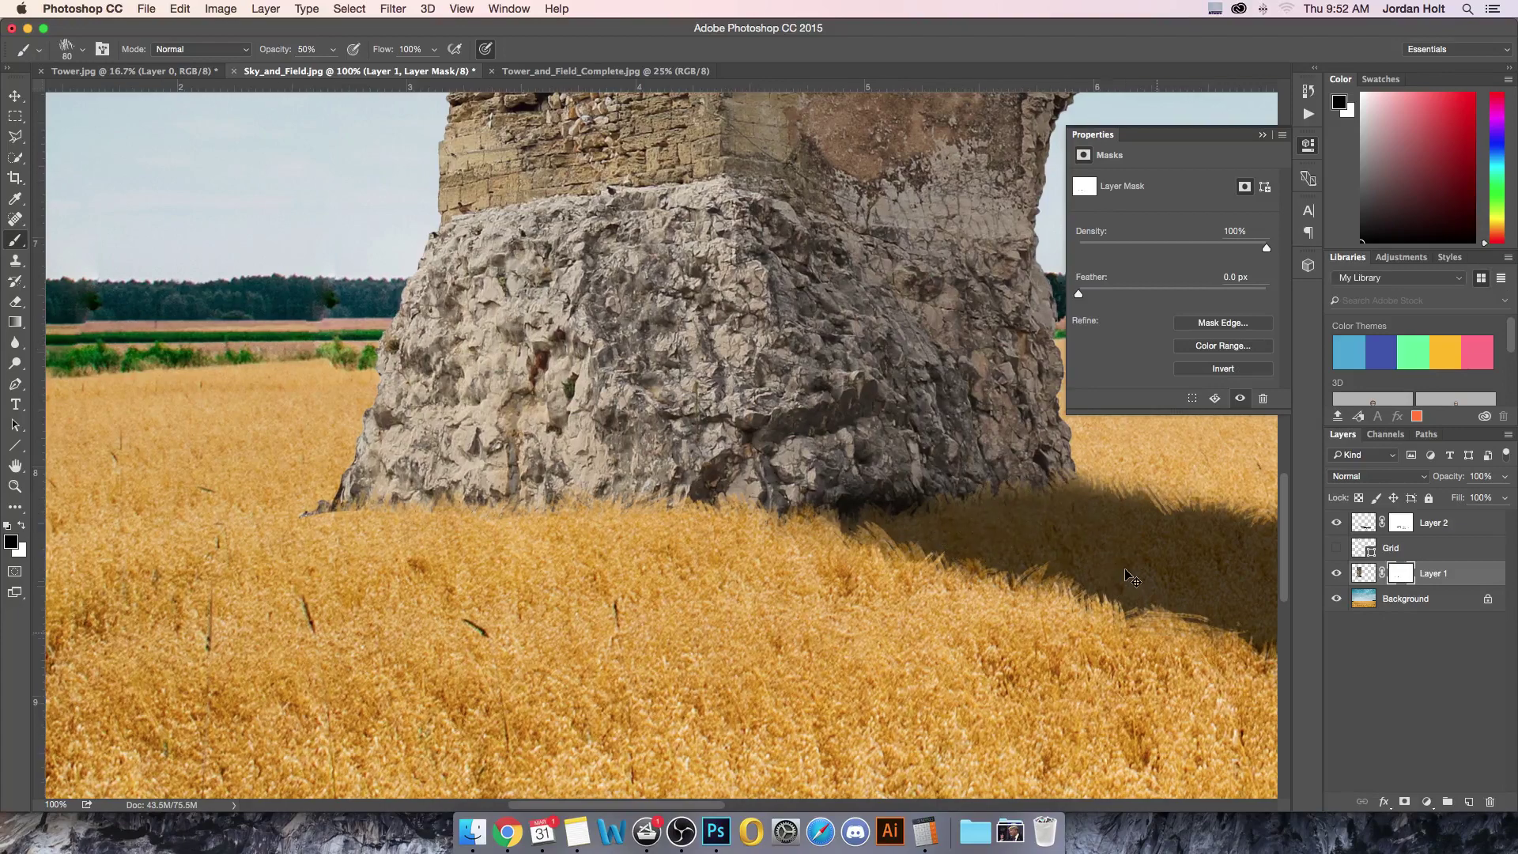
pyautogui.press('super+minus')
pyautogui.press('super+minus')
pyautogui.press('super+minus')
pyautogui.press('super+minus')
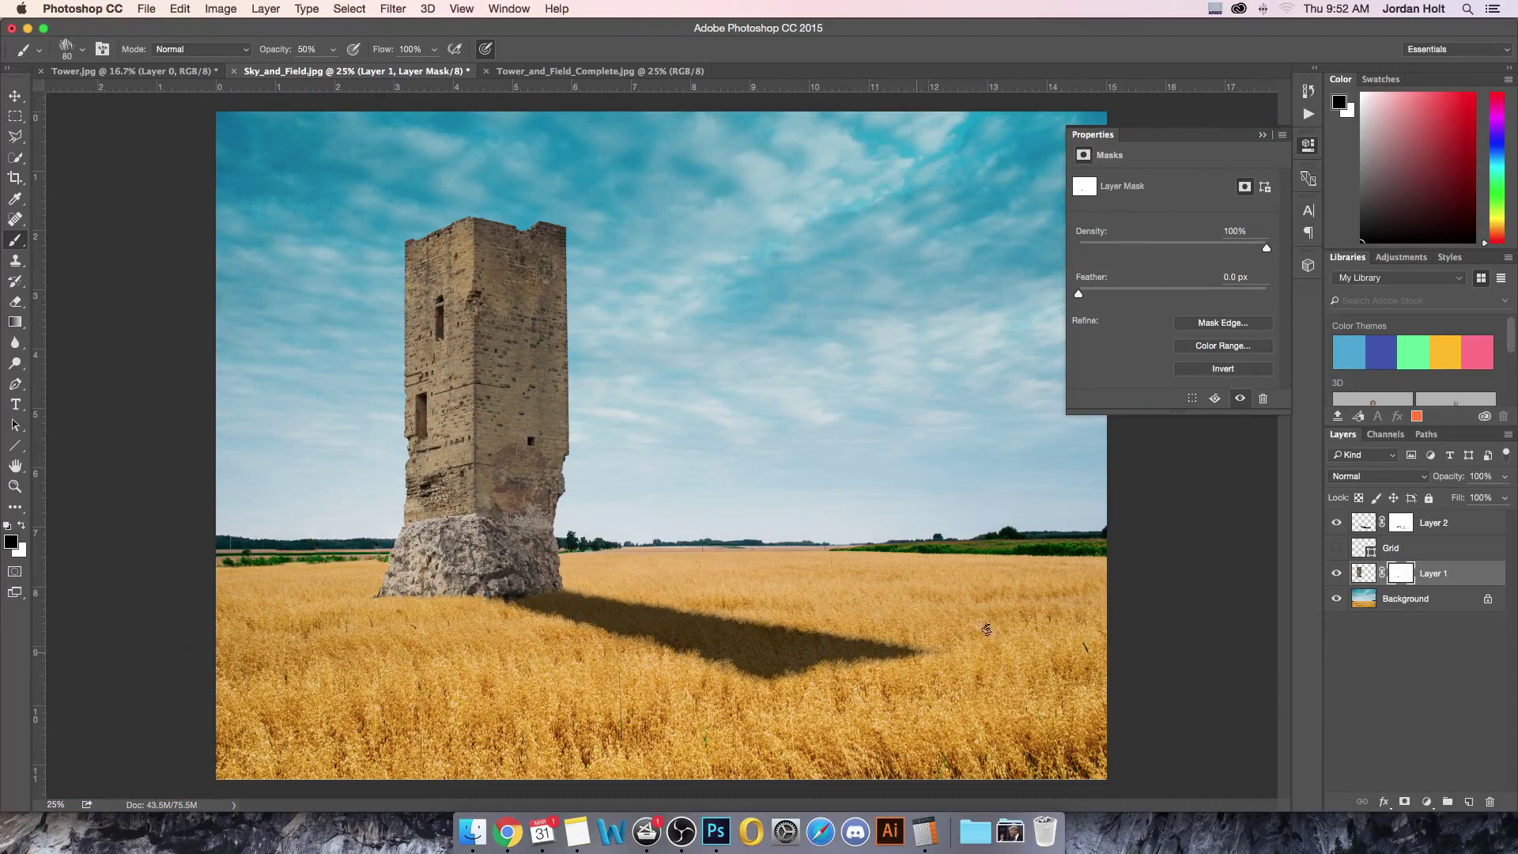
# - On Layer 2's mask, paint with a large 10% soft round brush to fade the shadow's far end
pyautogui.click(1435, 524)
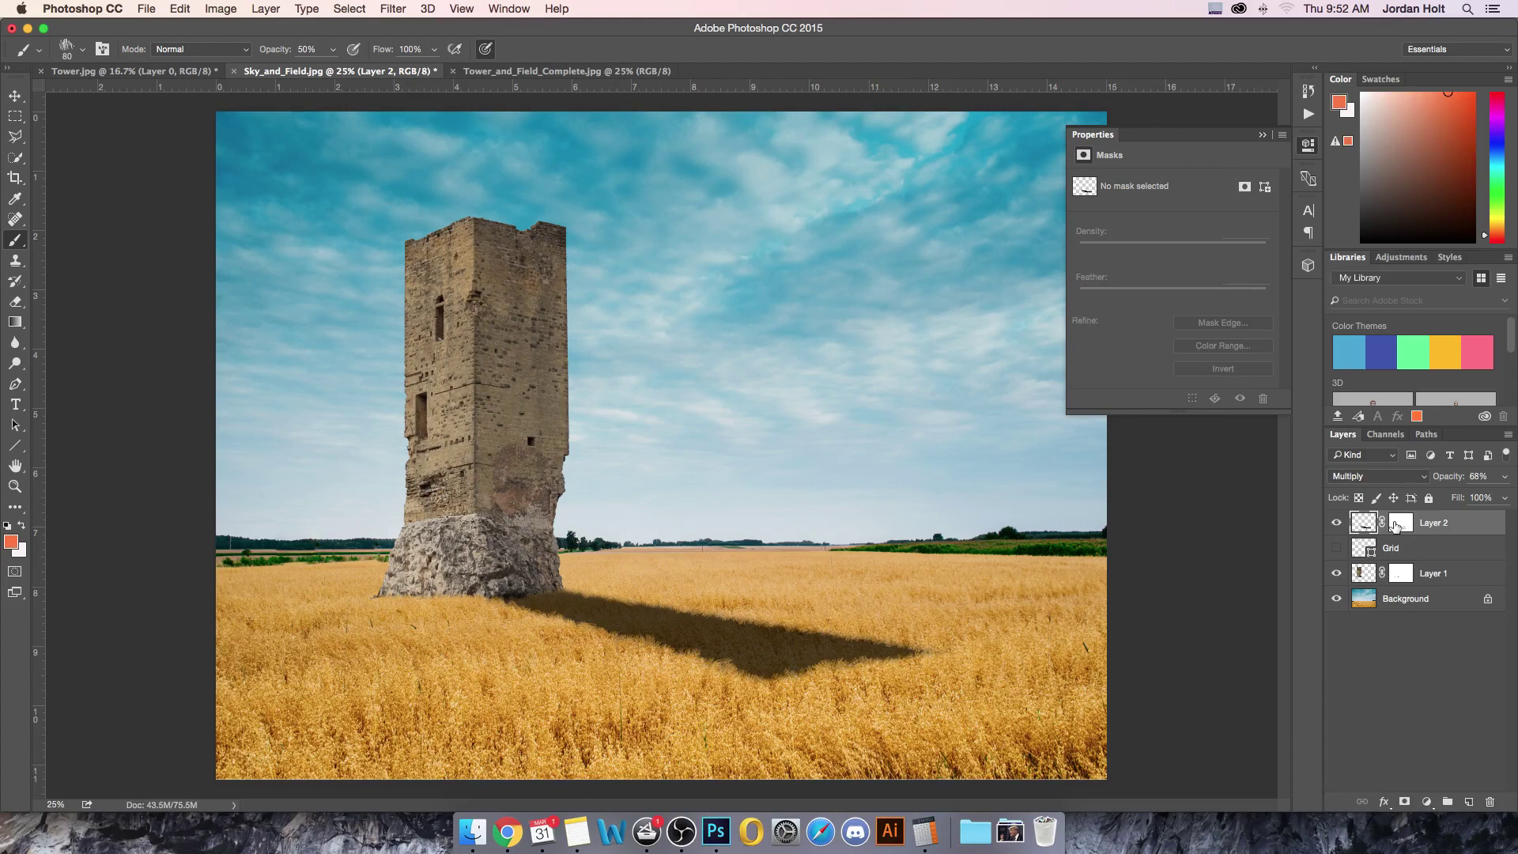
pyautogui.click(1398, 524)
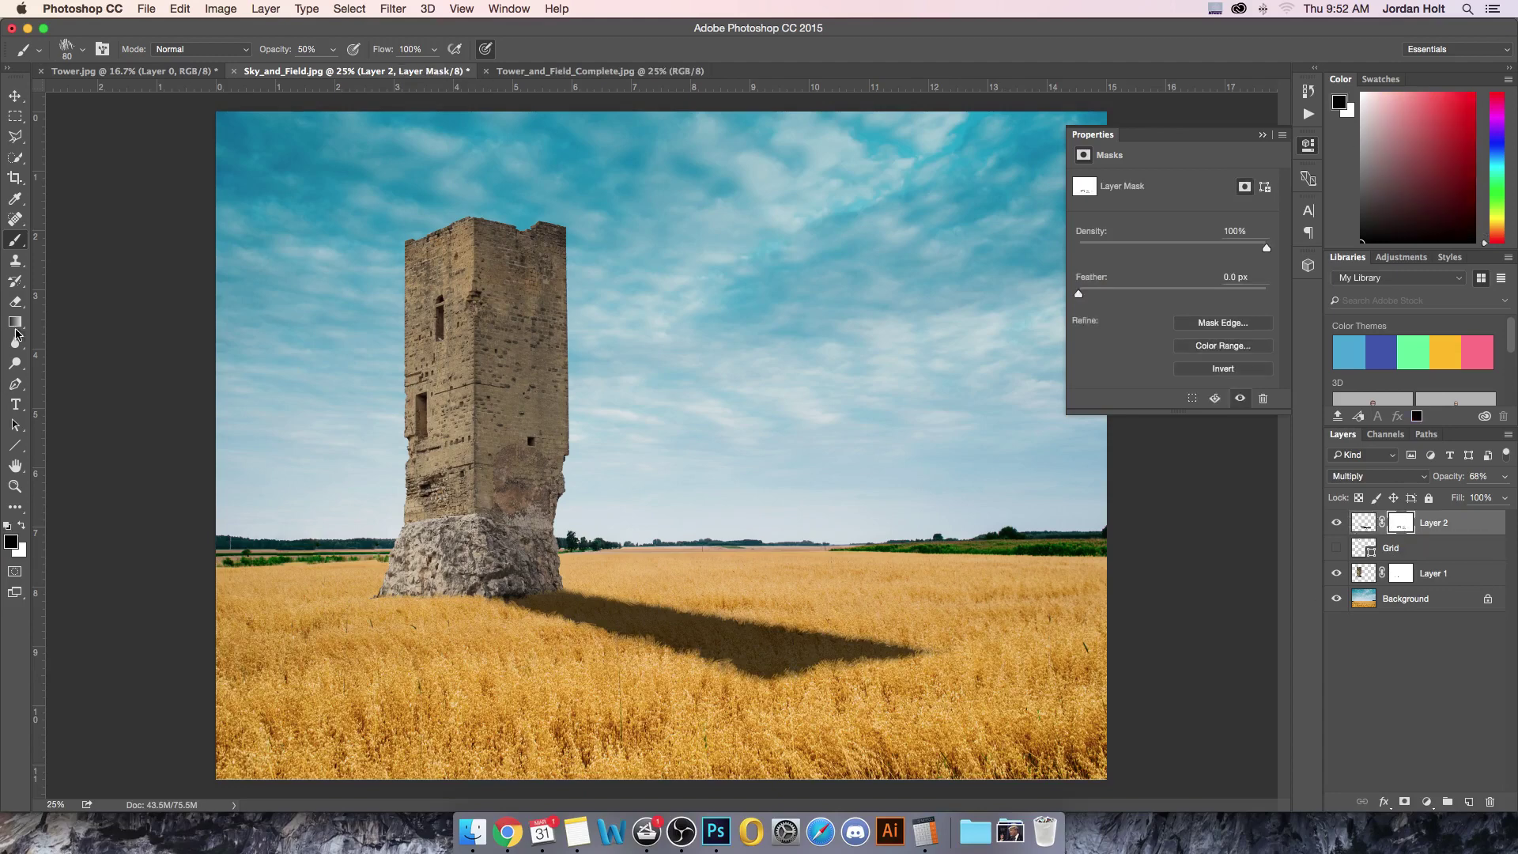
pyautogui.click(75, 50)
pyautogui.click(43, 201)
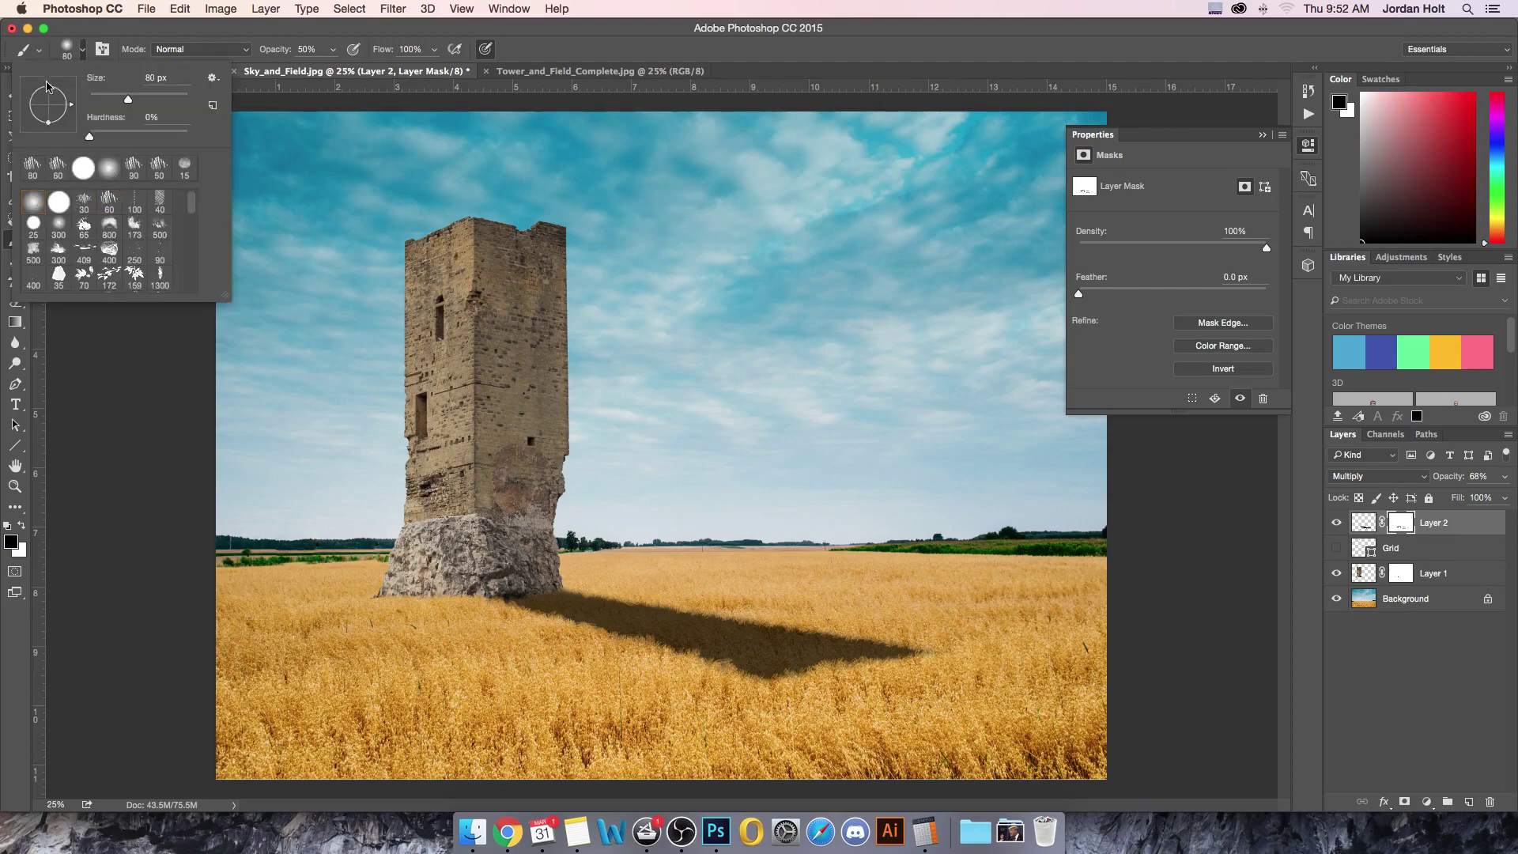
pyautogui.click(84, 49)
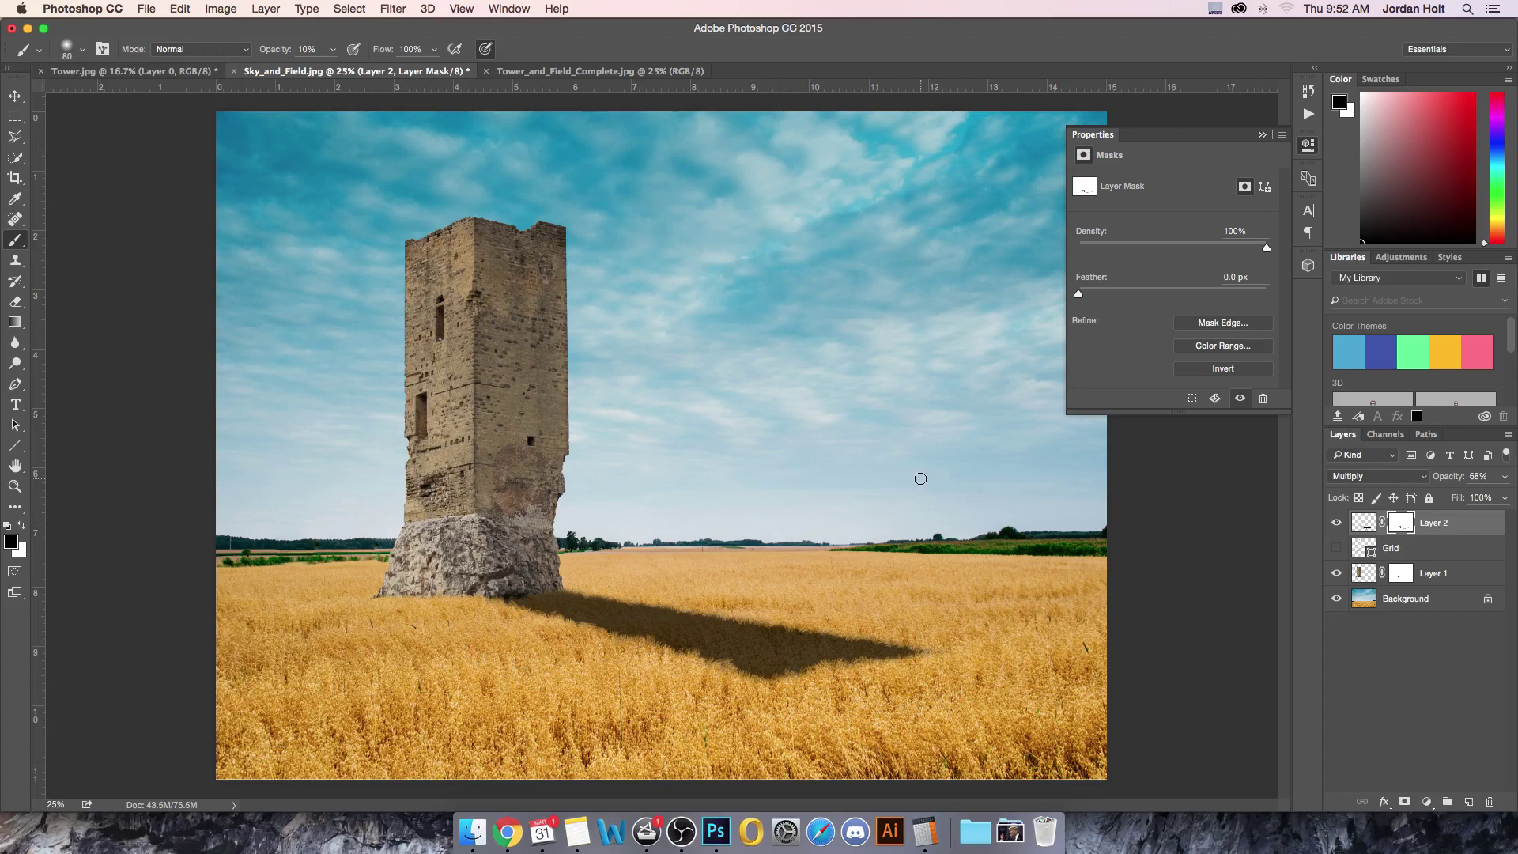
pyautogui.press(']')
pyautogui.press(']')
pyautogui.press(']')
pyautogui.press(']')
pyautogui.press(']')
pyautogui.press(']')
pyautogui.press(']')
pyautogui.press(']')
pyautogui.press(']')
pyautogui.press(']')
pyautogui.press(']')
pyautogui.press(']')
pyautogui.press(']')
pyautogui.press(']')
pyautogui.press(']')
pyautogui.press(']')
pyautogui.press(']')
pyautogui.press(']')
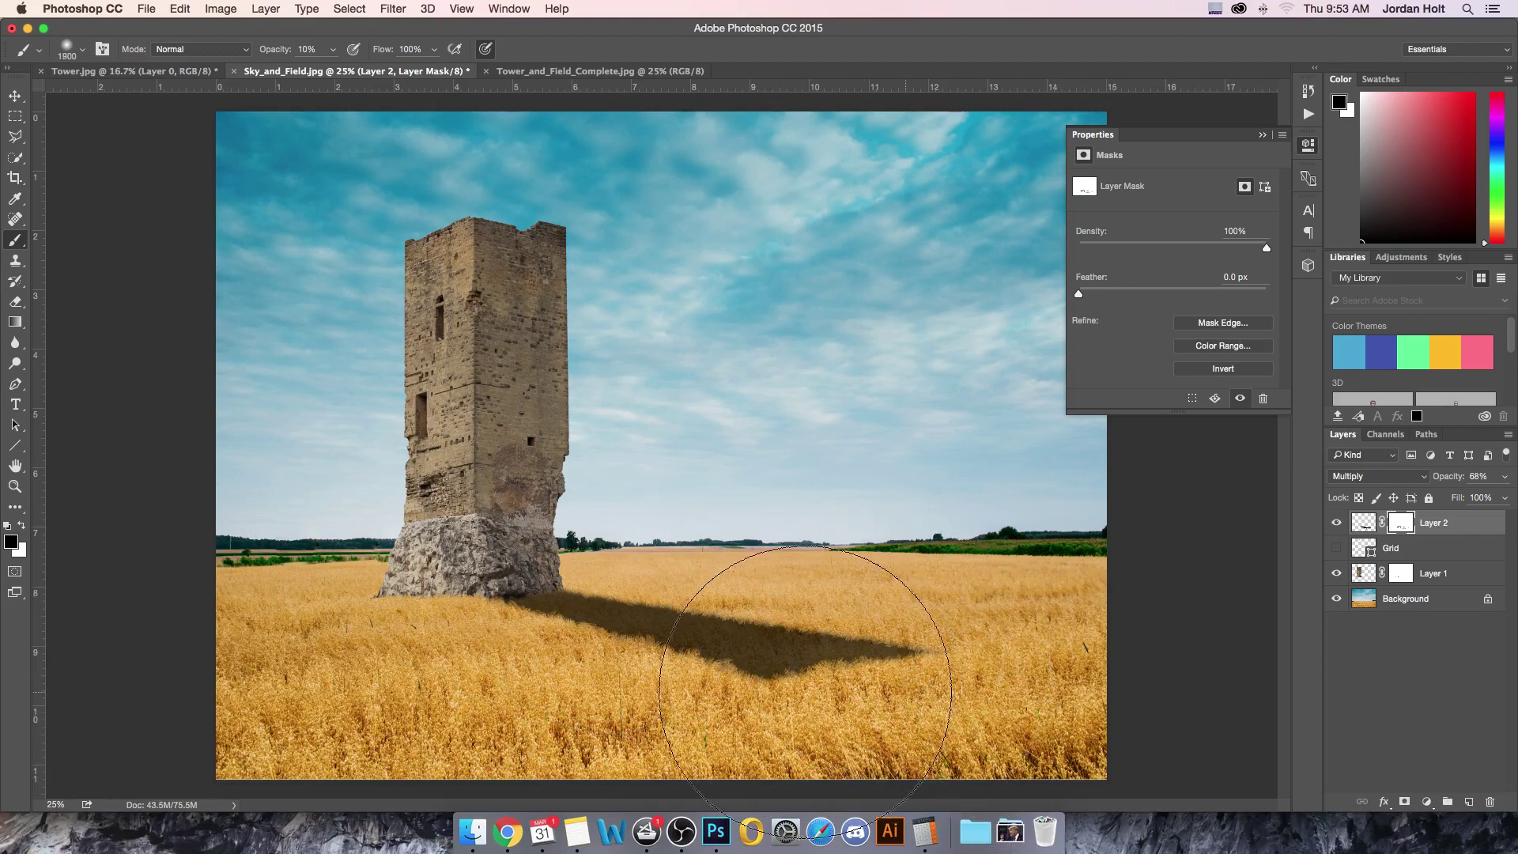
pyautogui.moveTo(1018, 722)
pyautogui.mouseDown()
pyautogui.moveTo(711, 648)
pyautogui.moveTo(798, 632)
pyautogui.moveTo(712, 672)
pyautogui.mouseUp()
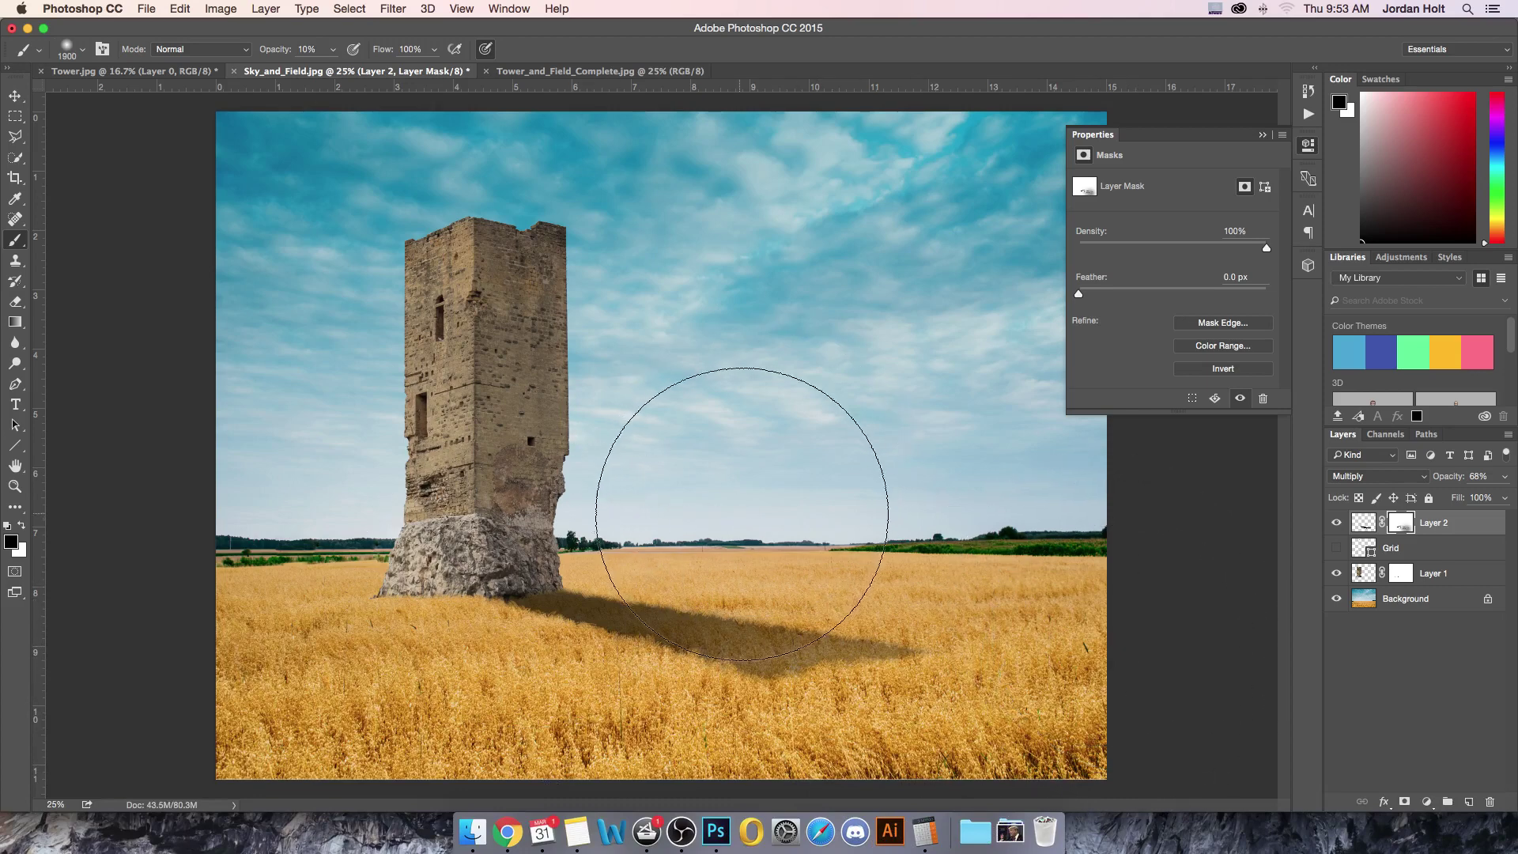
pyautogui.press('[')
pyautogui.press('[')
pyautogui.press('[')
pyautogui.press('[')
pyautogui.press('[')
pyautogui.press('[')
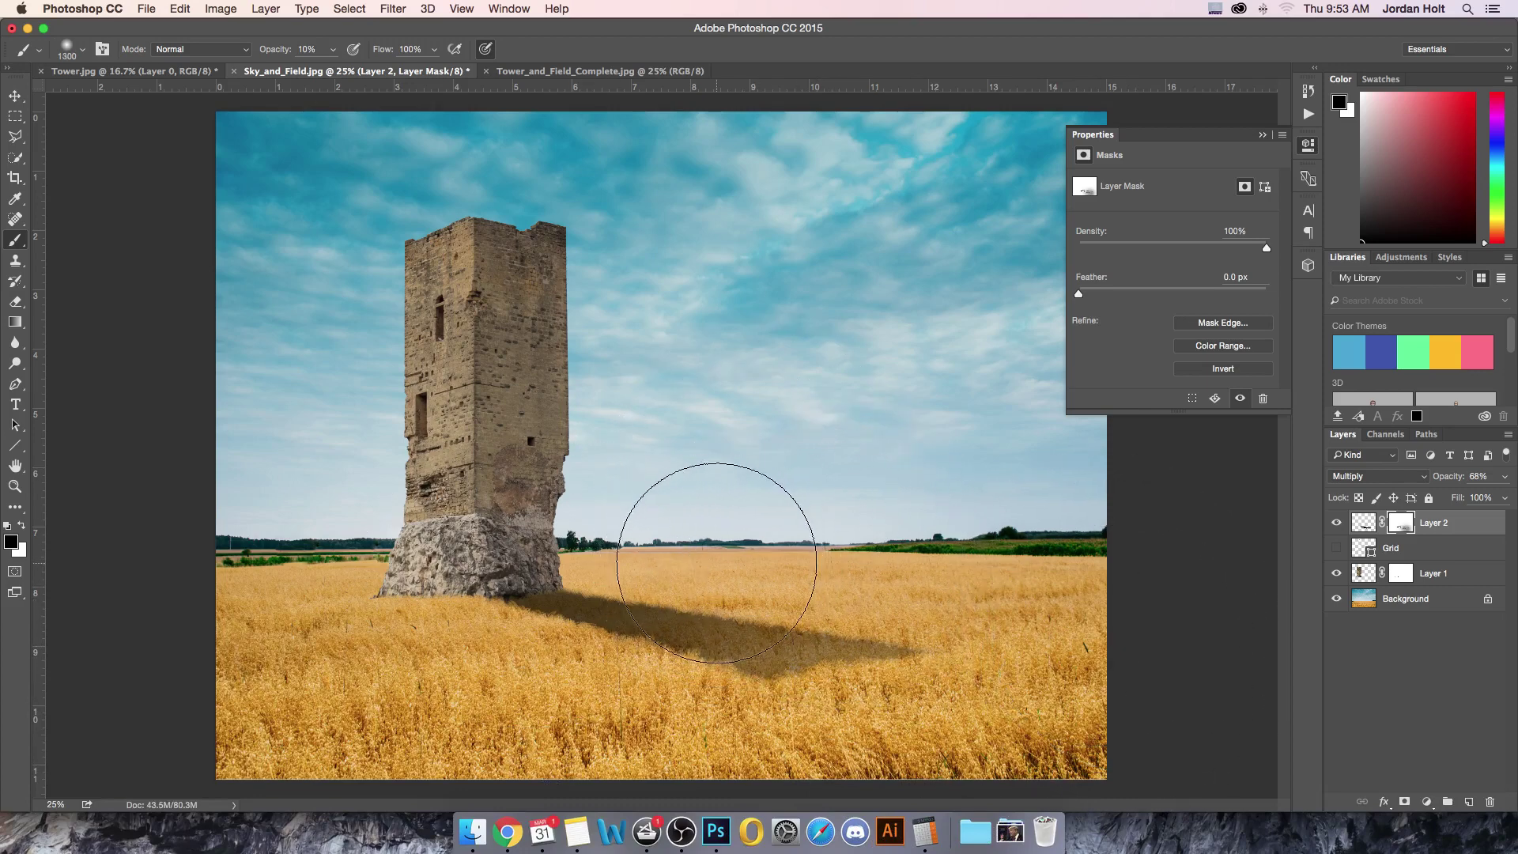
pyautogui.press('[')
pyautogui.press('[')
pyautogui.press('[')
pyautogui.press('[')
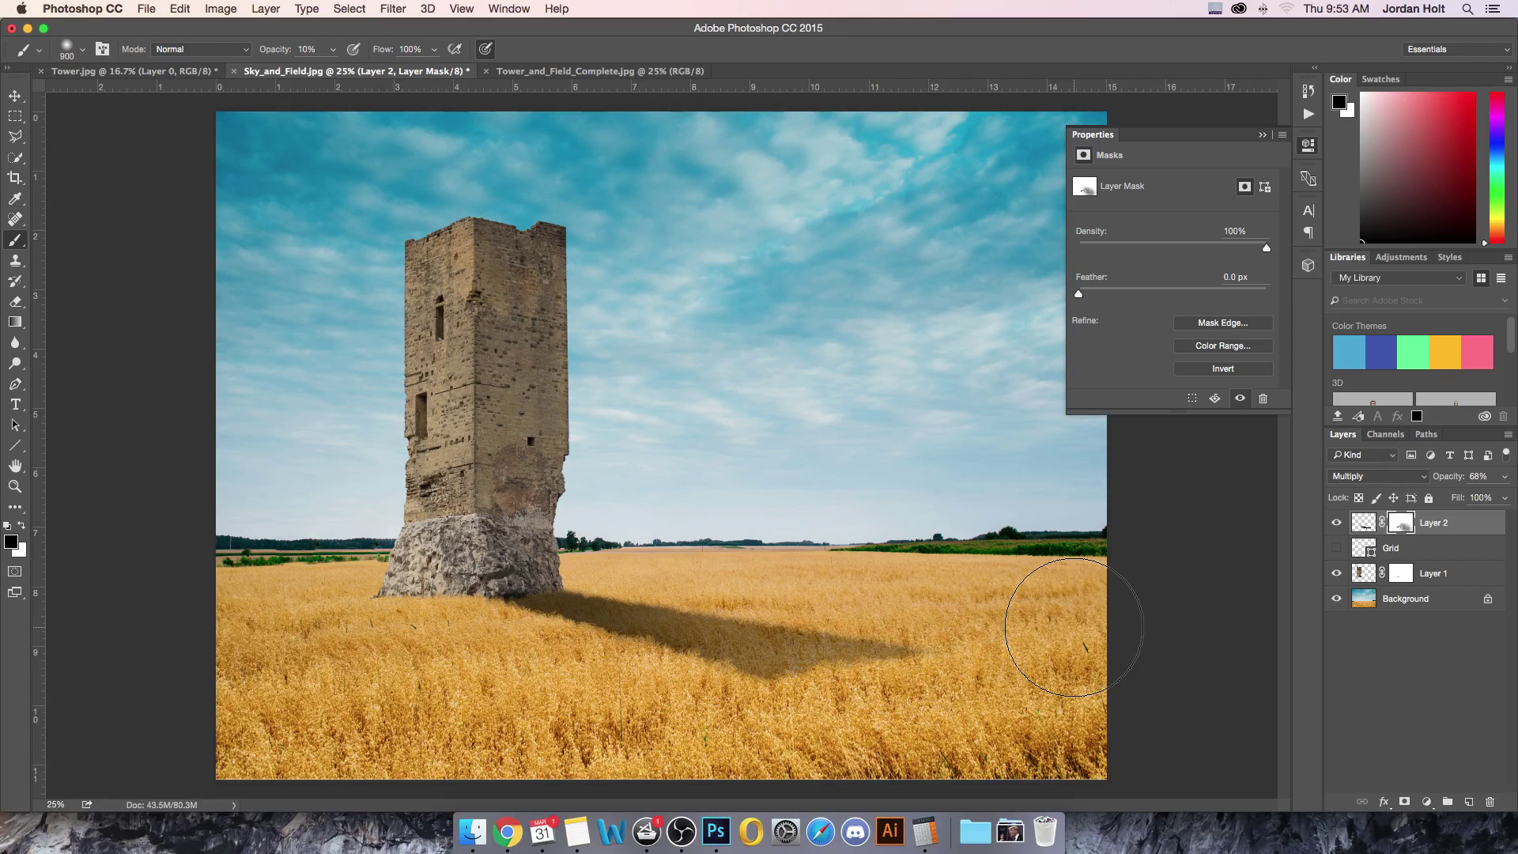
# - Add a new layer clipped to the tower layer and name it 'Tower Shadow'
pyautogui.click(1453, 575)
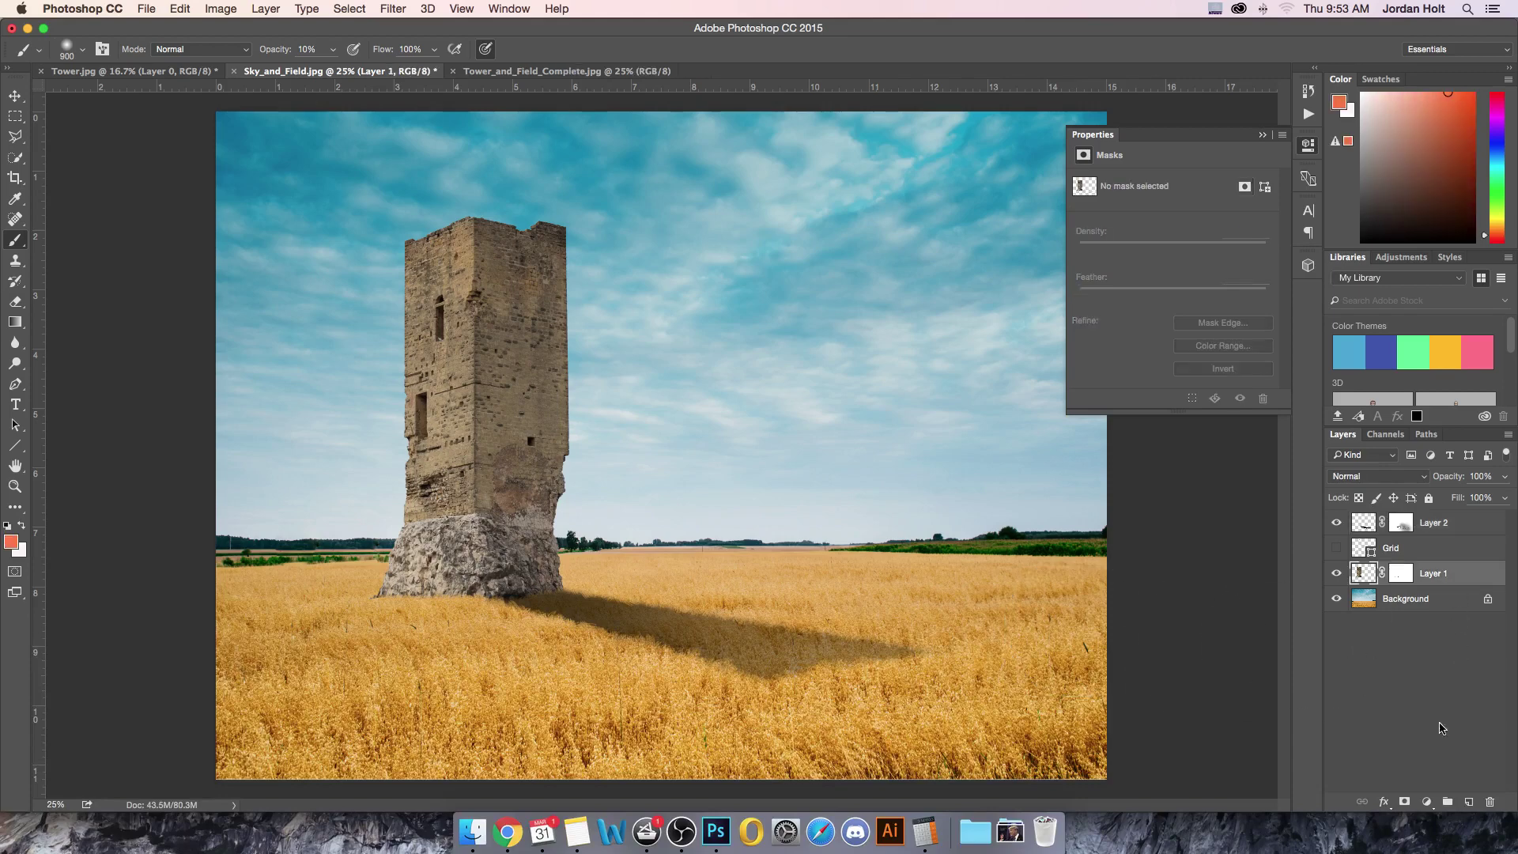
pyautogui.click(1468, 802)
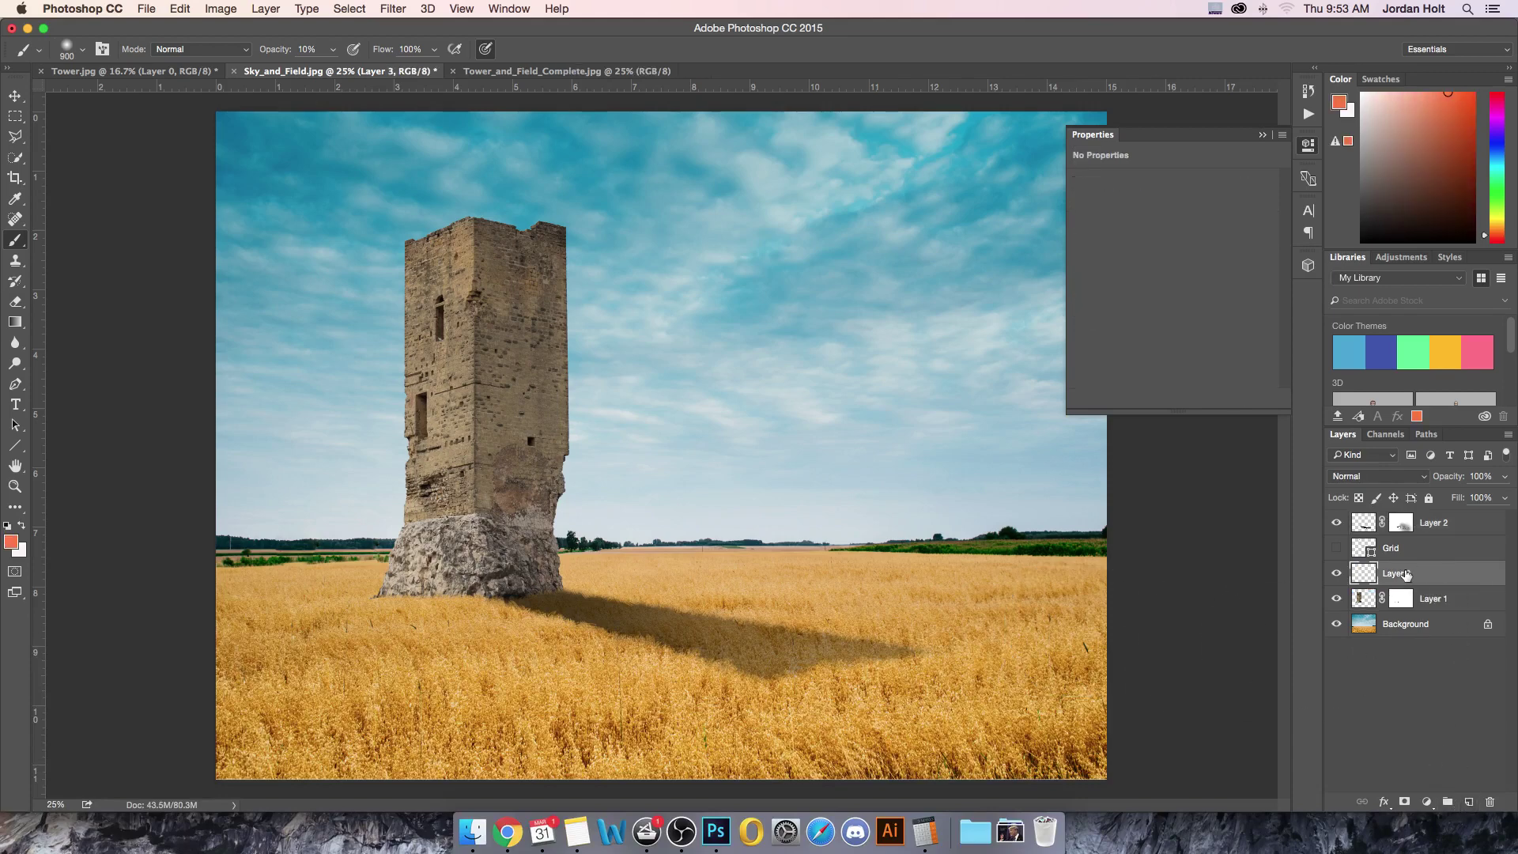
pyautogui.rightClick(1415, 578)
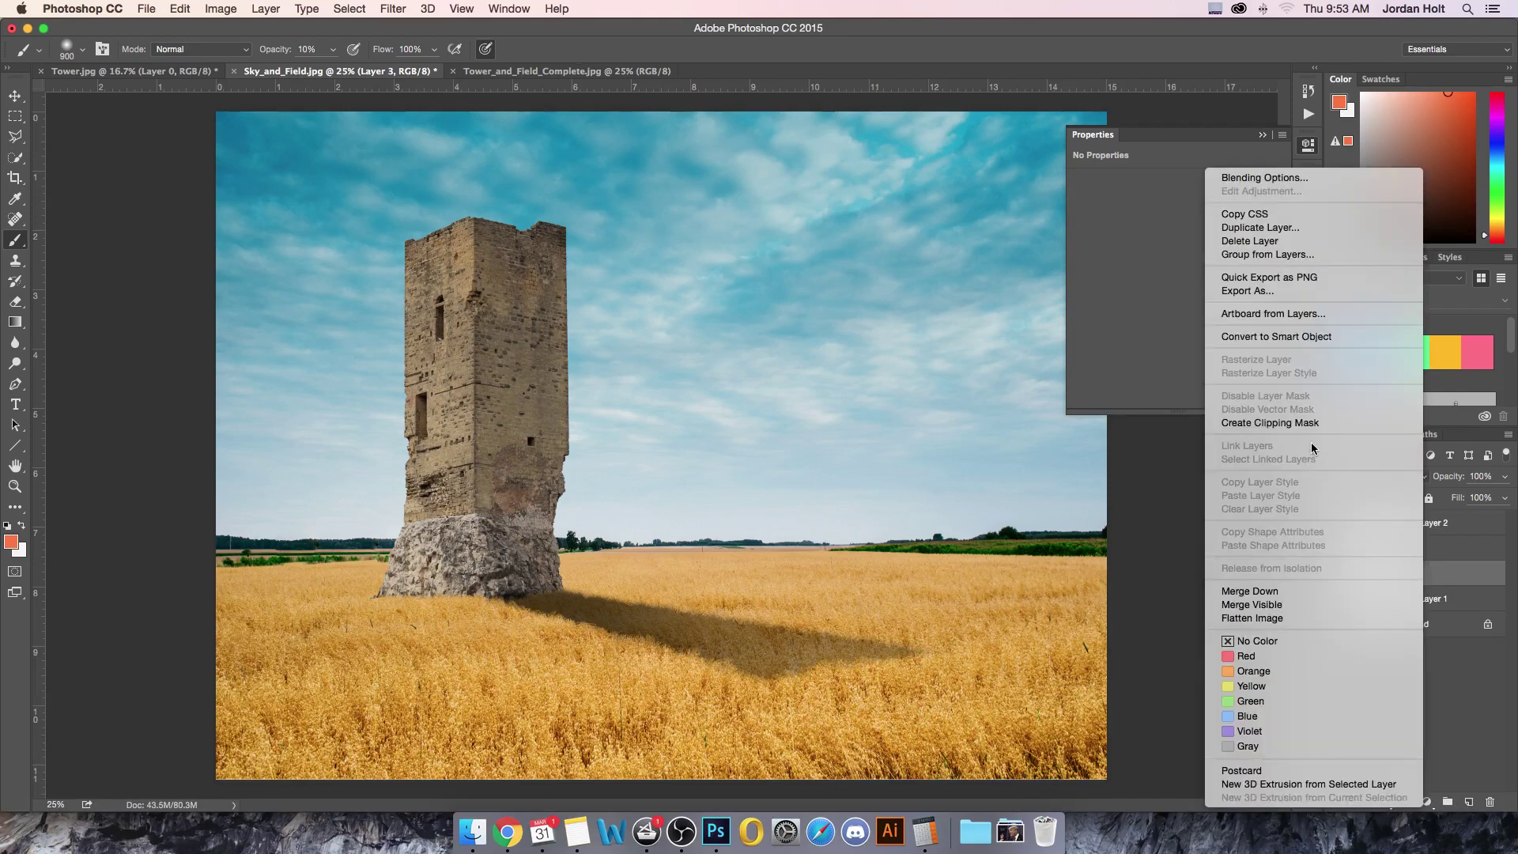
pyautogui.click(1304, 423)
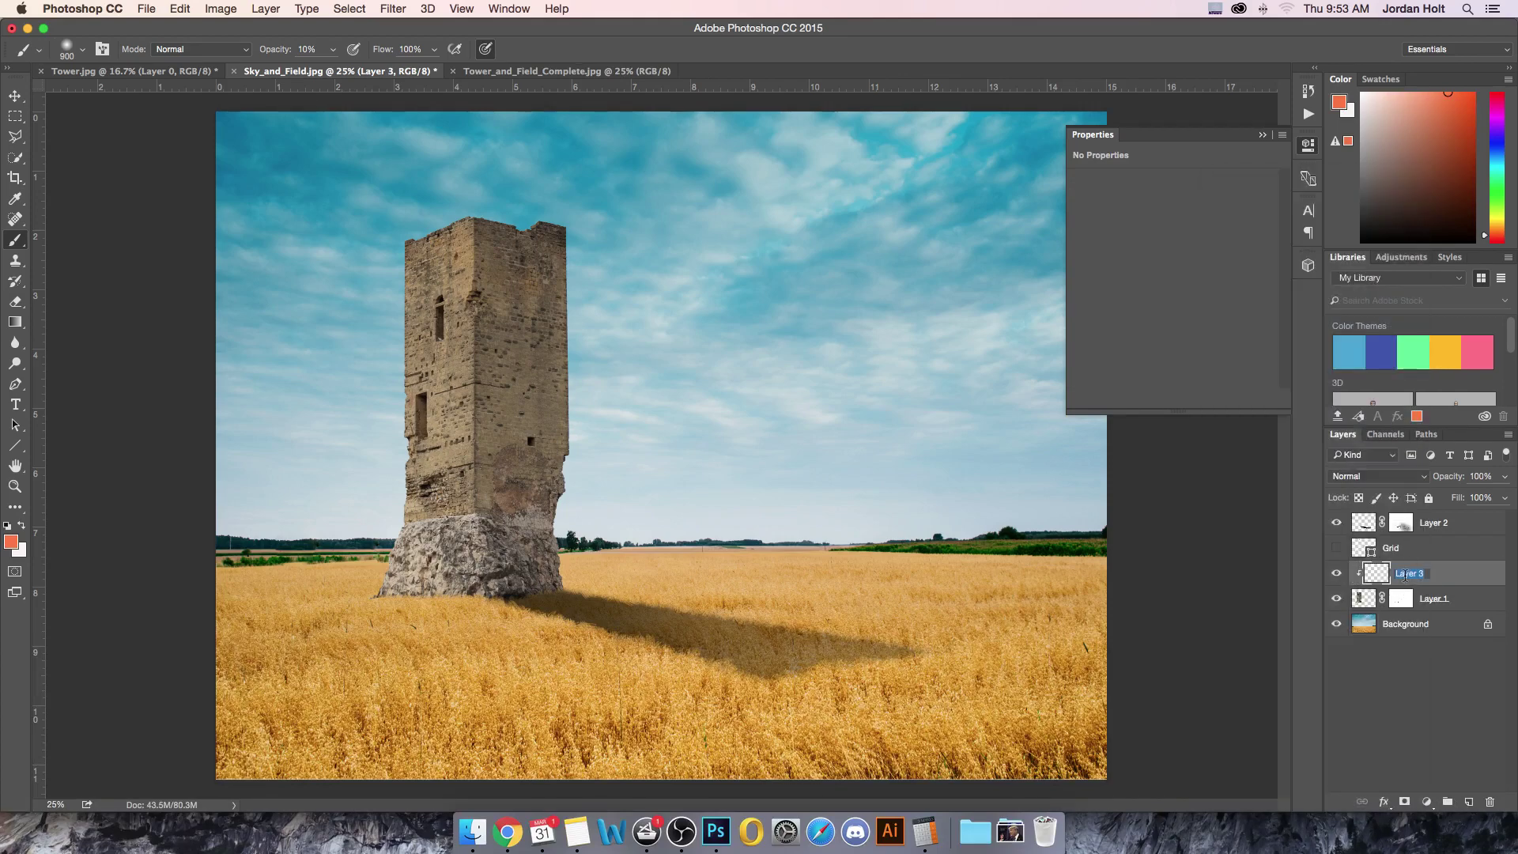
pyautogui.write('Tower Shadow')
pyautogui.press('Return')
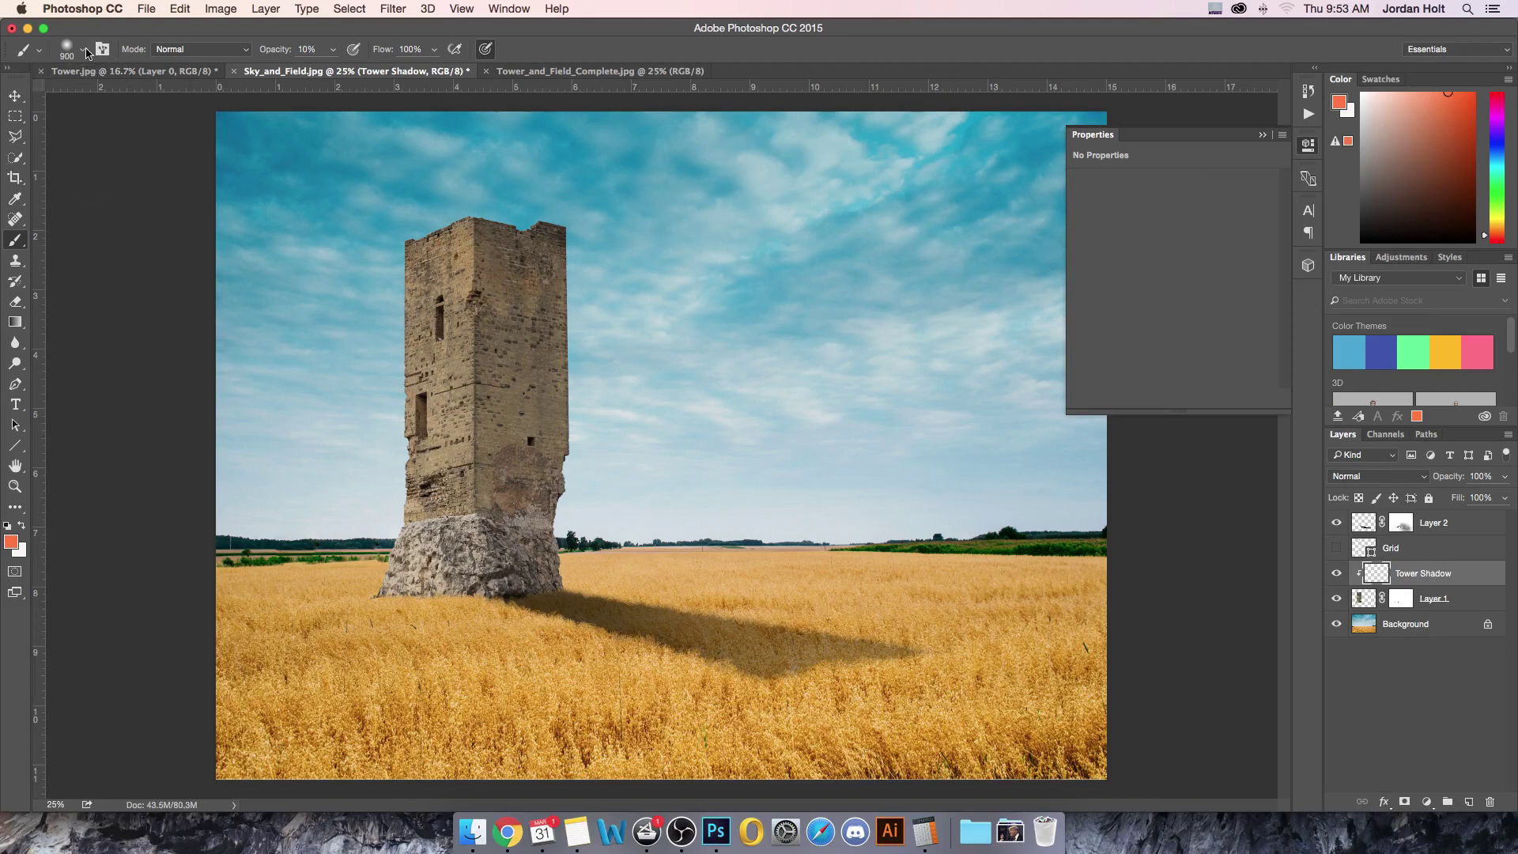
# - Set up a hard round brush at 100% opacity with a dark bluish-grey foreground colour
pyautogui.click(67, 50)
pyautogui.click(64, 222)
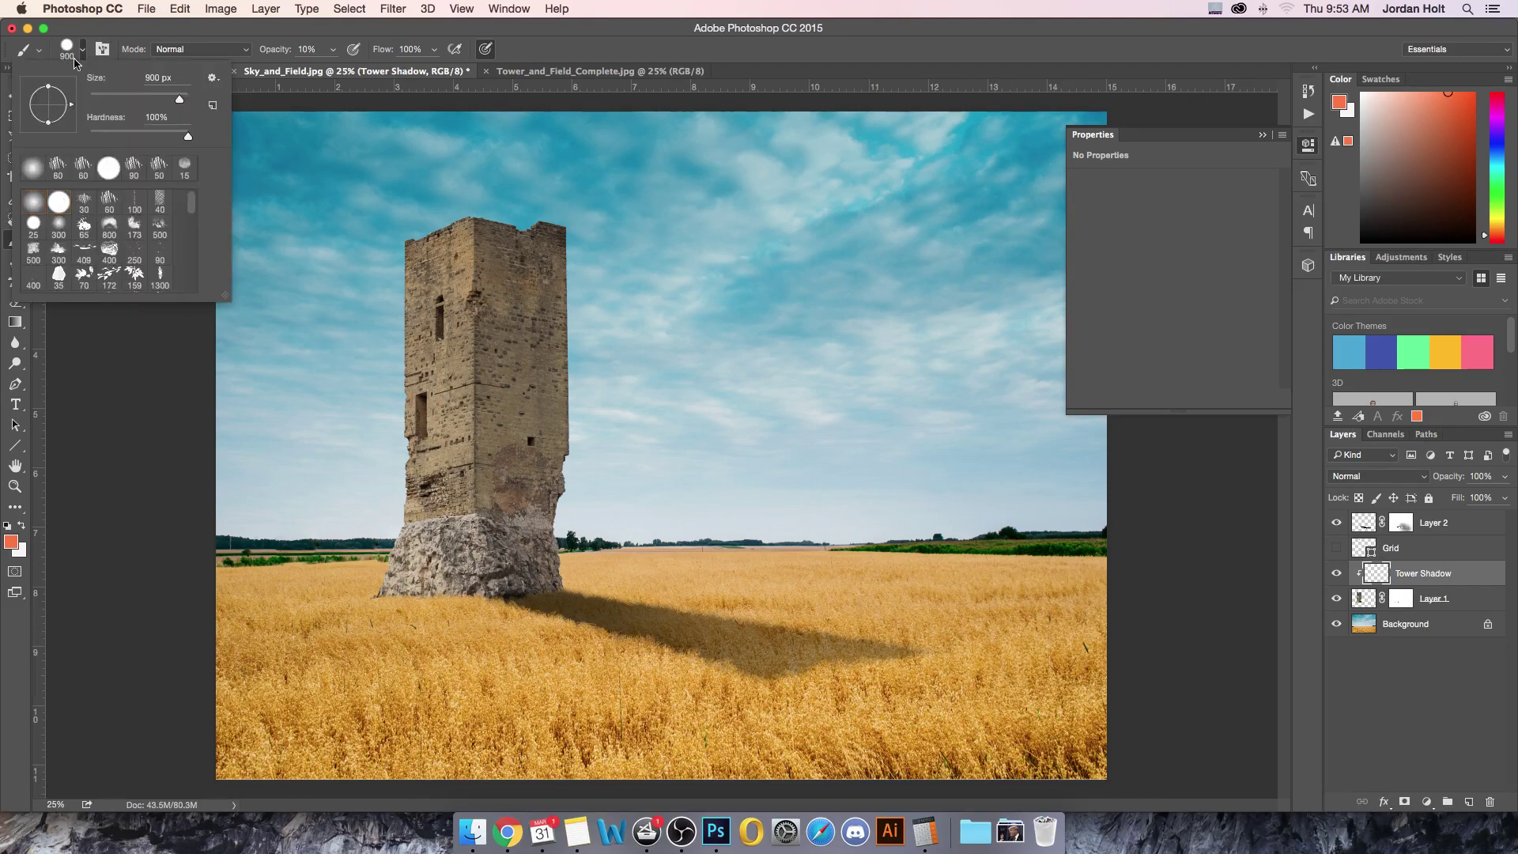
pyautogui.press('Return')
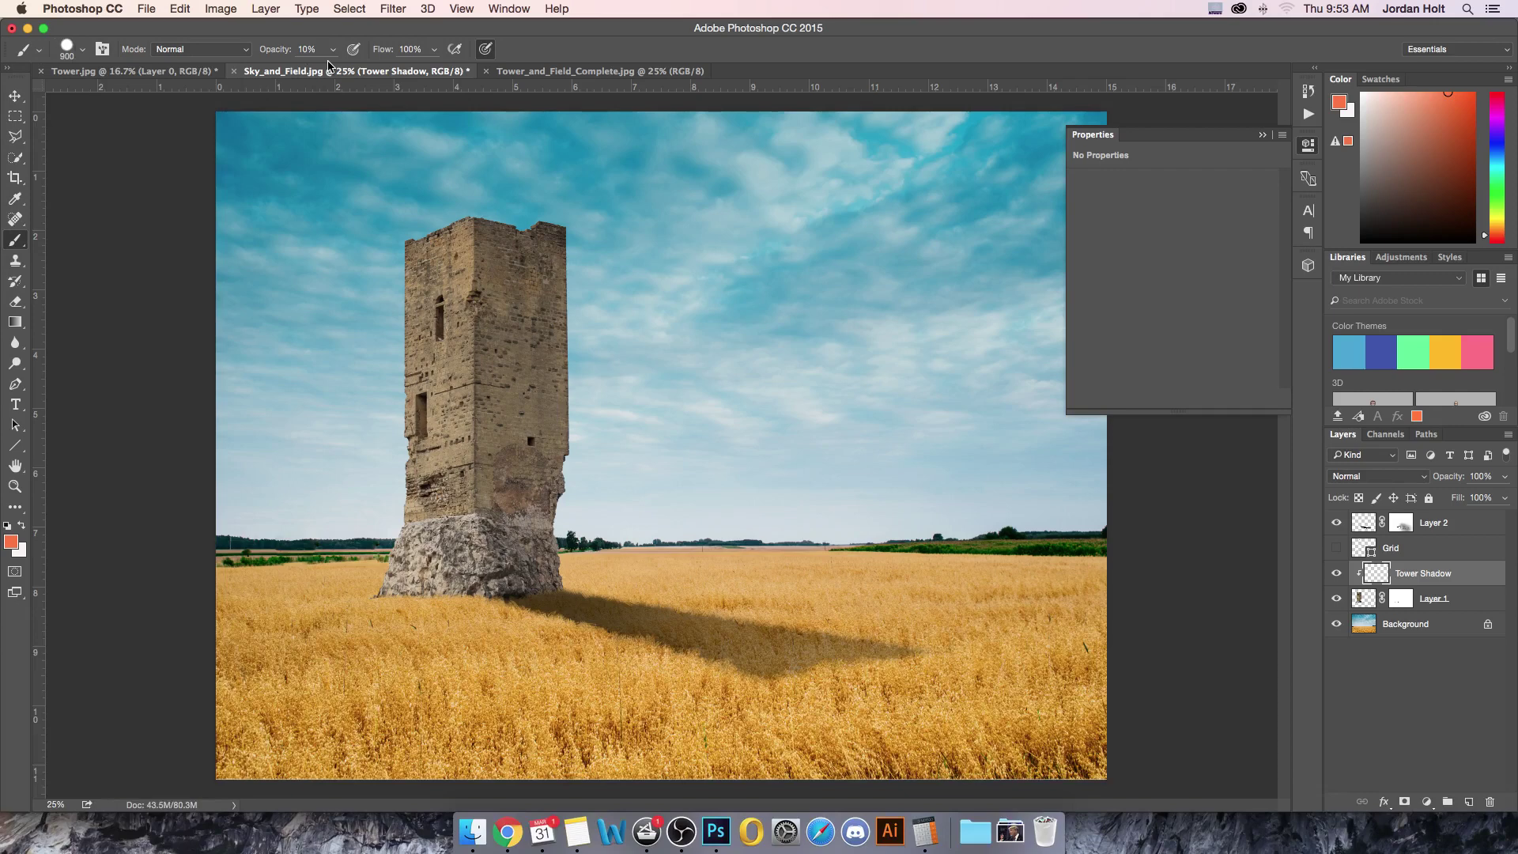
pyautogui.click(333, 49)
pyautogui.moveTo(329, 69); pyautogui.dragTo(397, 70)
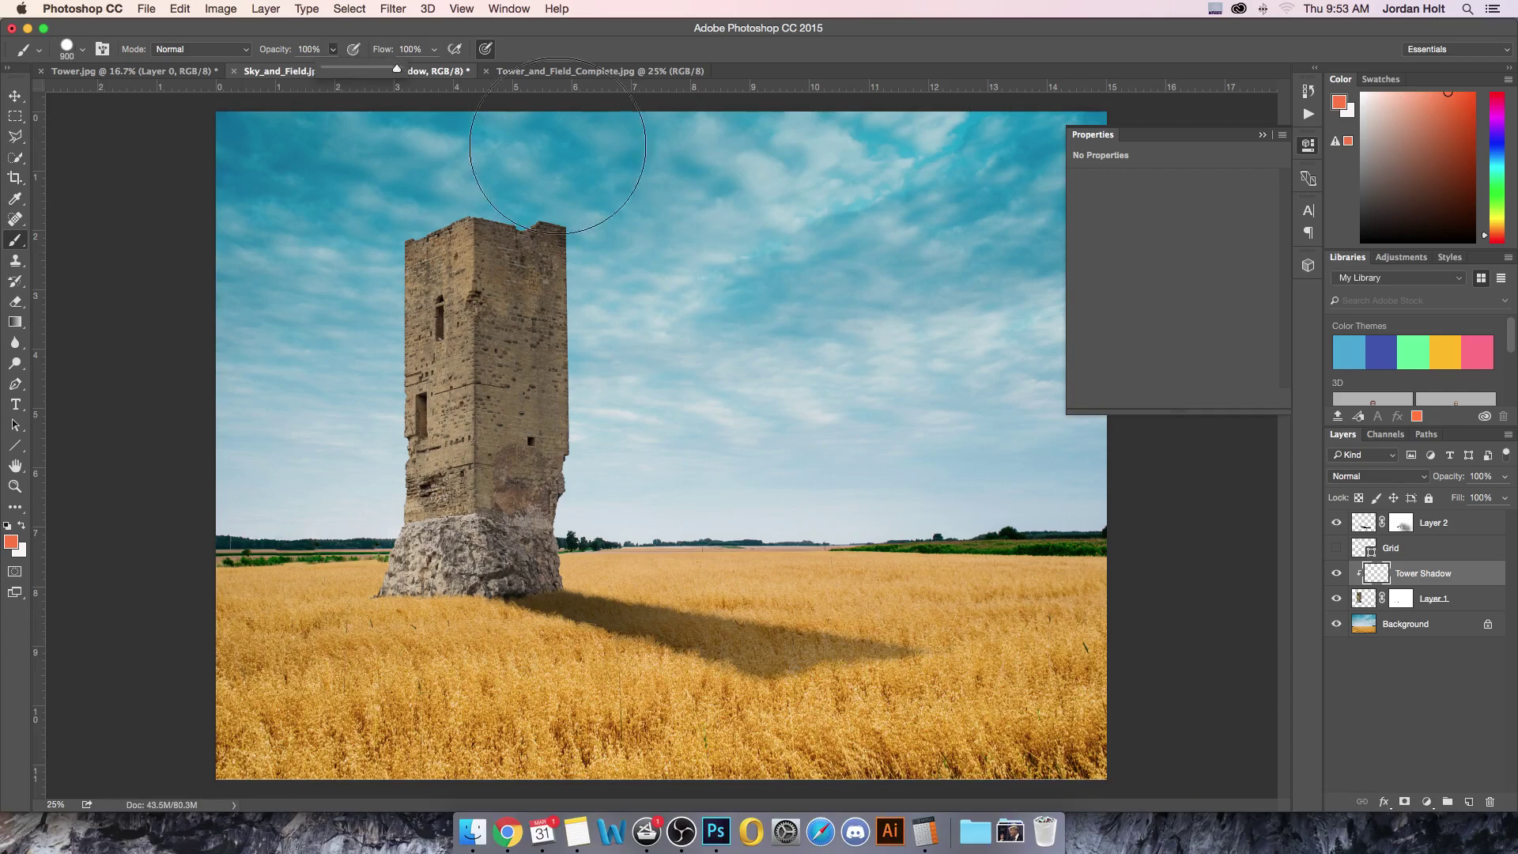
pyautogui.click(17, 545)
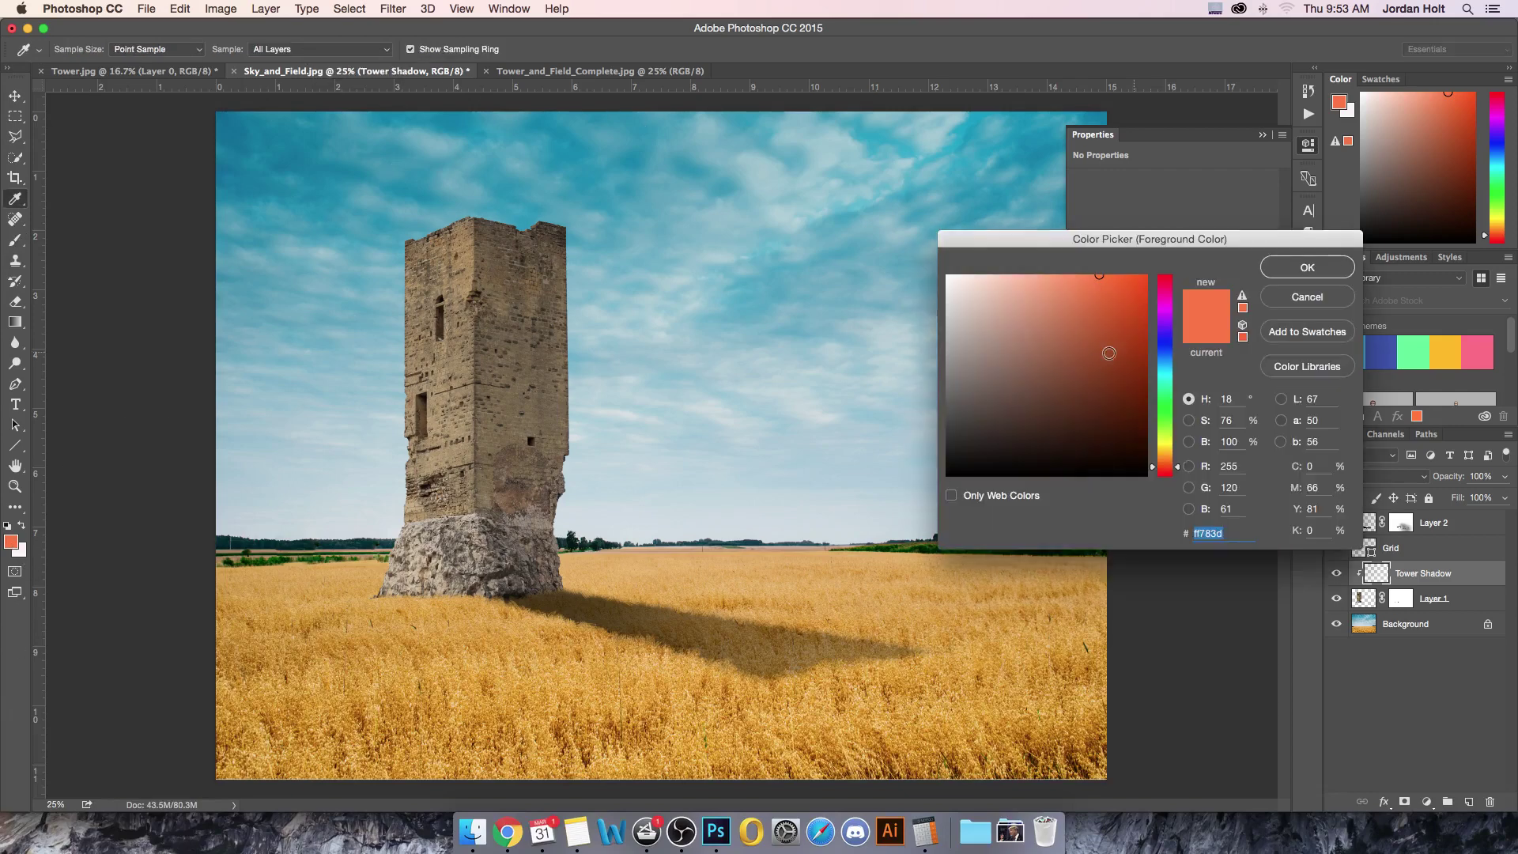
pyautogui.click(959, 447)
pyautogui.click(1161, 346)
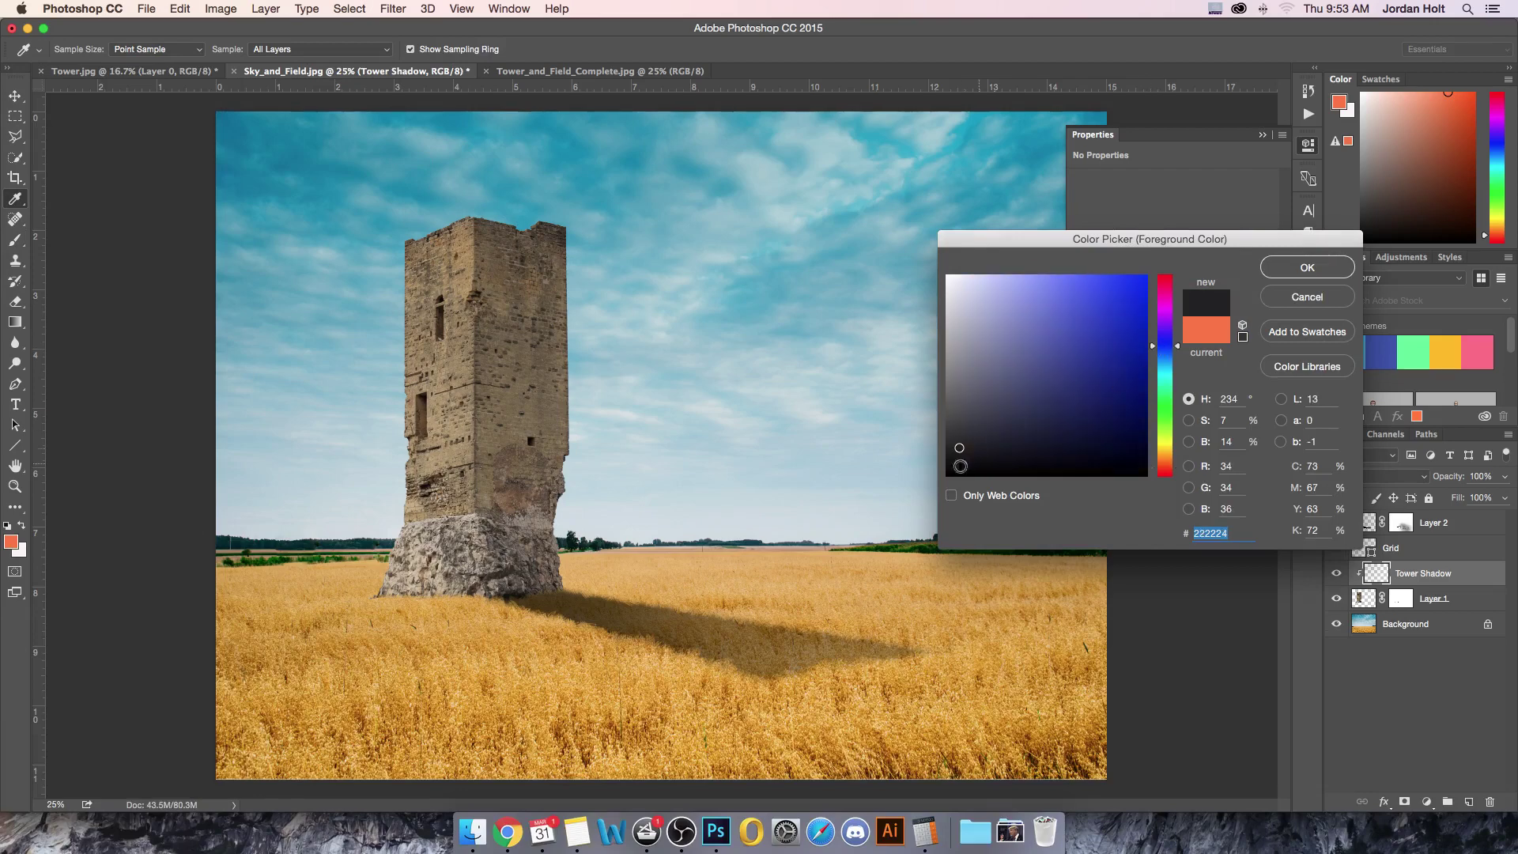
pyautogui.moveTo(966, 452)
pyautogui.mouseDown()
pyautogui.moveTo(1314, 274)
pyautogui.moveTo(950, 456)
pyautogui.moveTo(968, 442)
pyautogui.mouseUp()
pyautogui.click(1286, 272)
# - Set Tower Shadow to Multiply and paint shadow over the tower's right face
pyautogui.press('b')
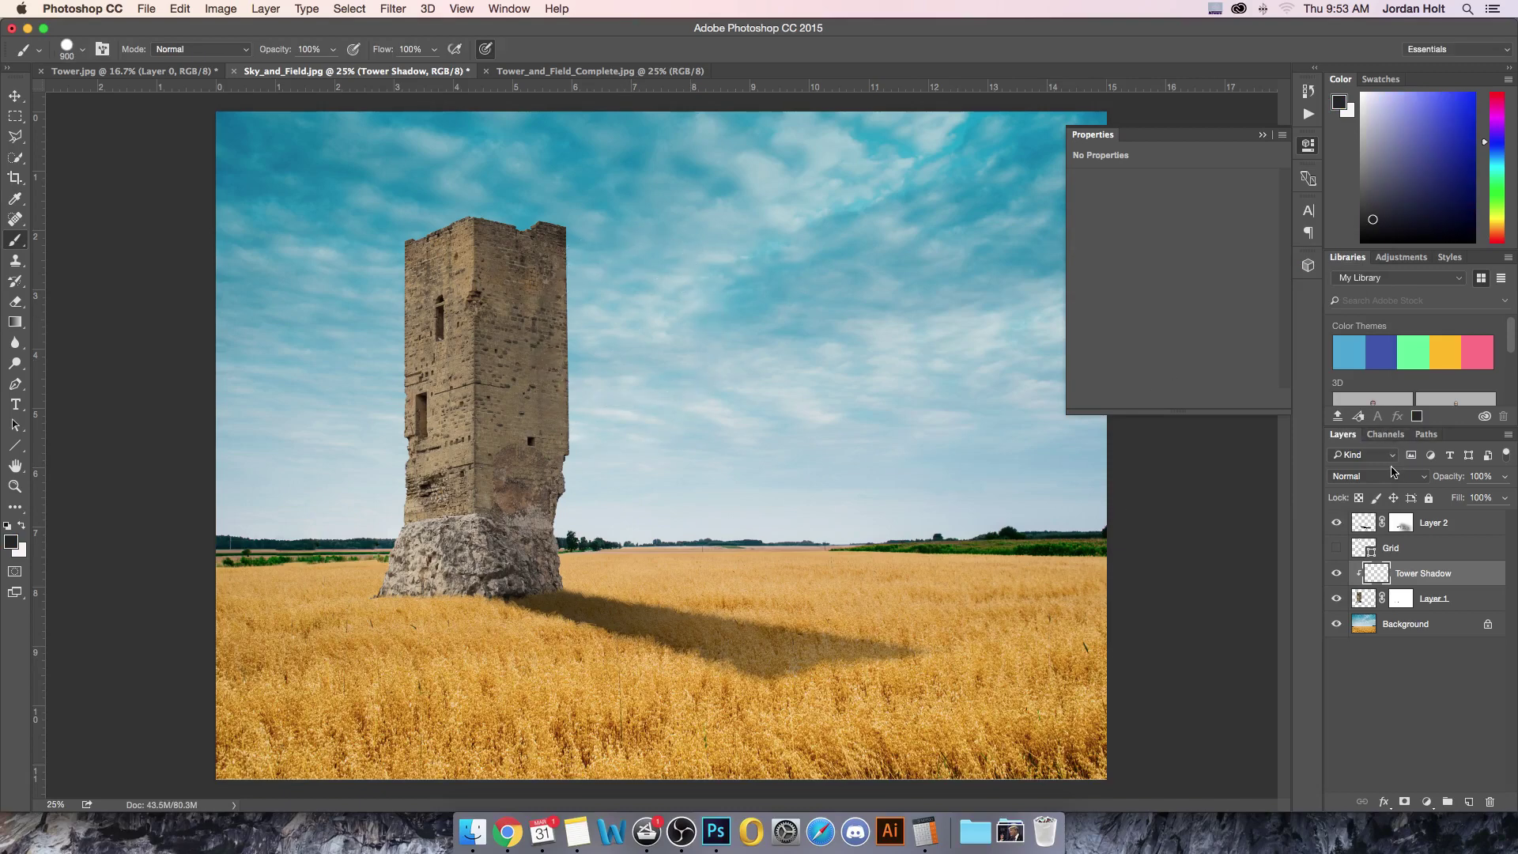
pyautogui.click(1392, 472)
pyautogui.click(1372, 515)
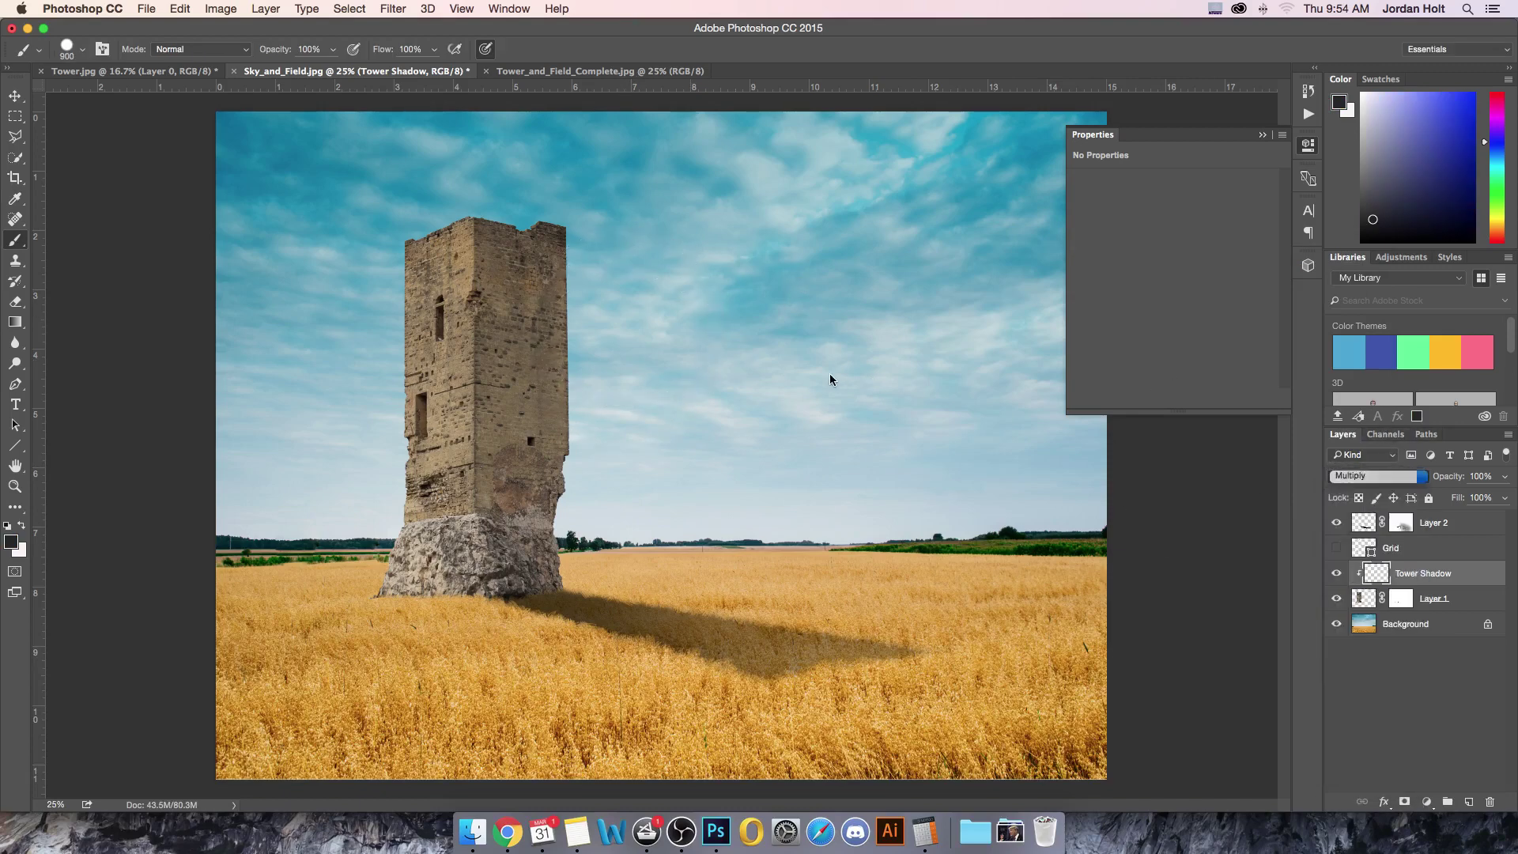
pyautogui.moveTo(633, 277)
pyautogui.mouseDown()
pyautogui.moveTo(583, 294)
pyautogui.moveTo(566, 235)
pyautogui.moveTo(577, 214)
pyautogui.moveTo(525, 390)
pyautogui.mouseUp()
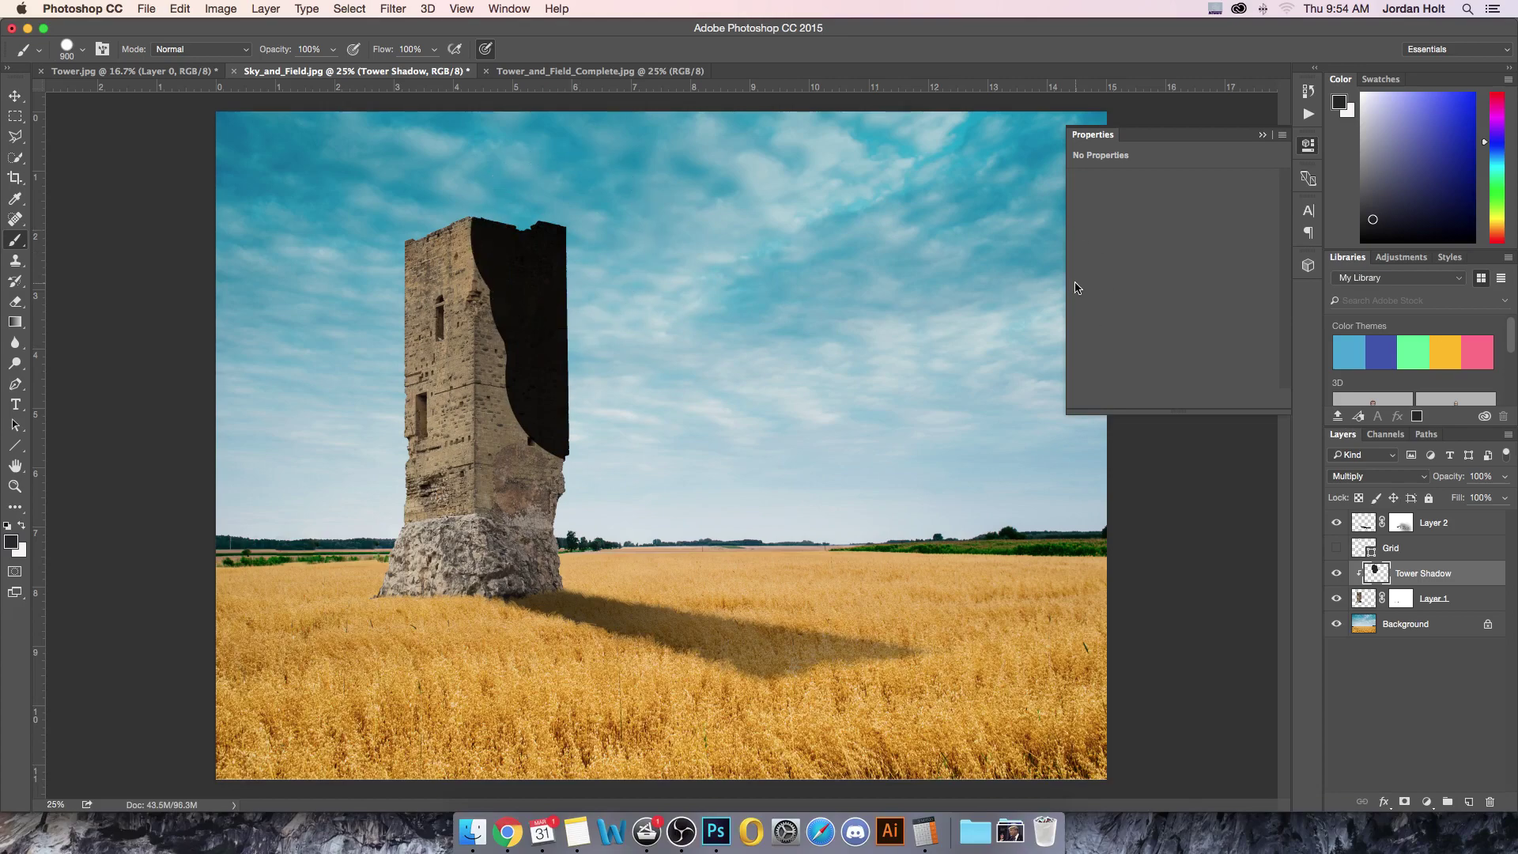
# - Zoom in on the tower and try a Polygonal Lasso outline, dismissing the empty-selection warning
pyautogui.press('super+equal')
pyautogui.press('super+equal')
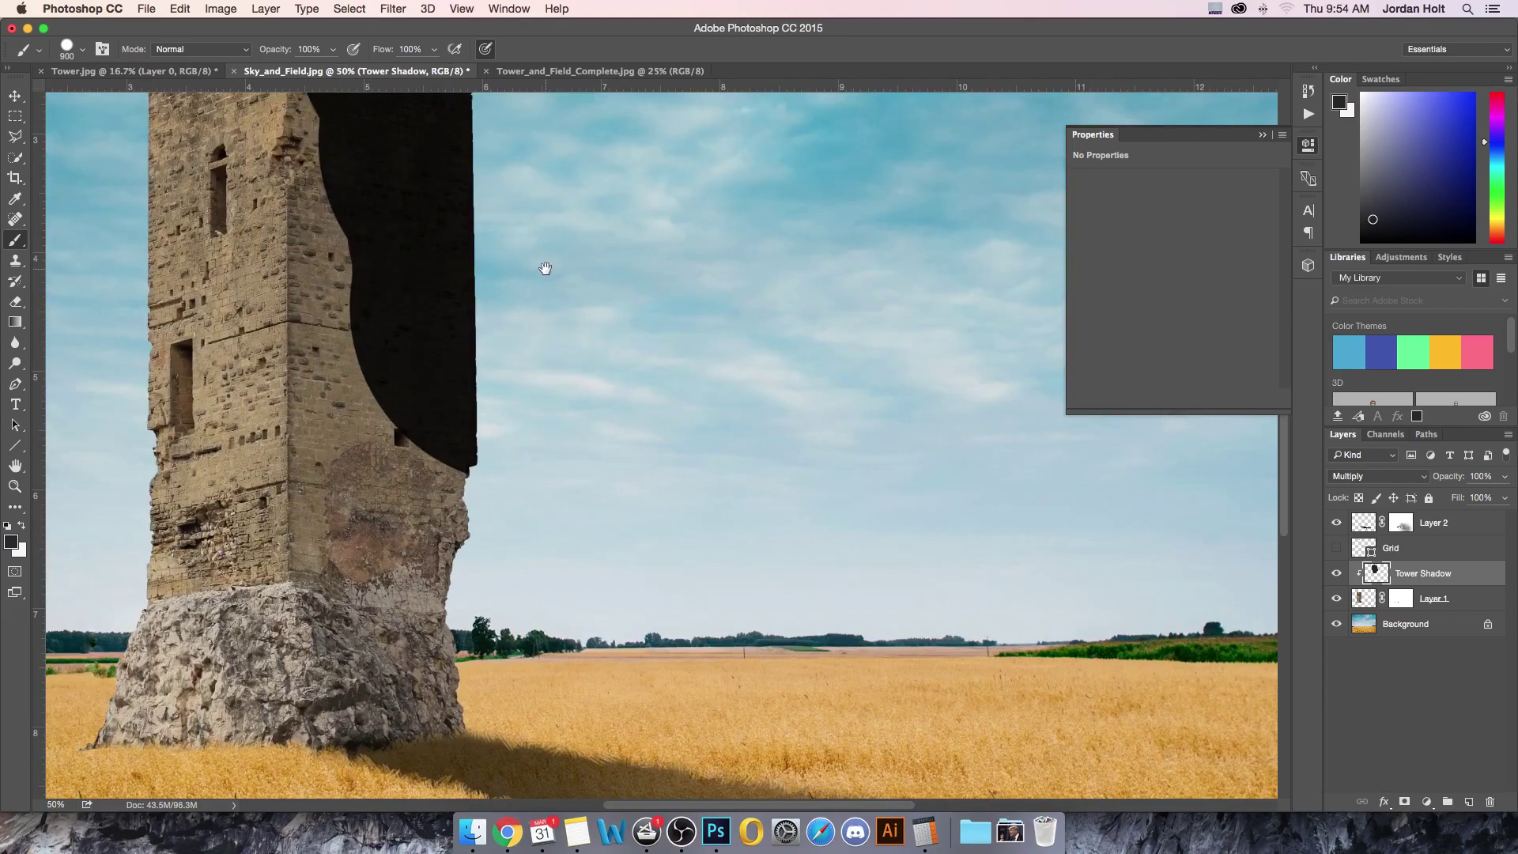
pyautogui.moveTo(545, 269); pyautogui.dragTo(854, 430)
pyautogui.click(15, 136)
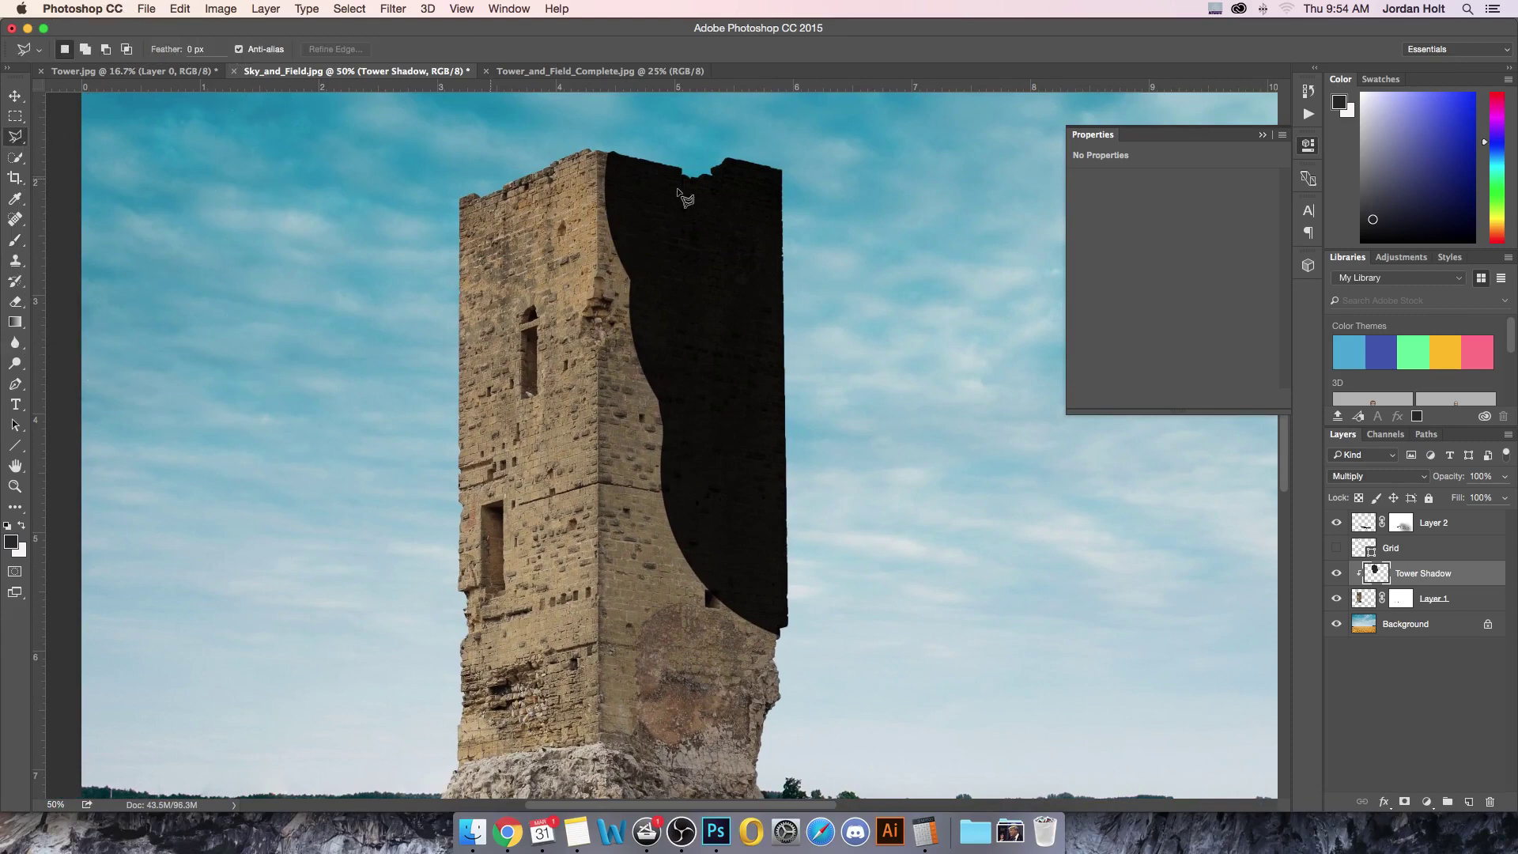
pyautogui.click(597, 149)
pyautogui.doubleClick(586, 311)
pyautogui.click(586, 328)
pyautogui.scroll(1, 595, 237)
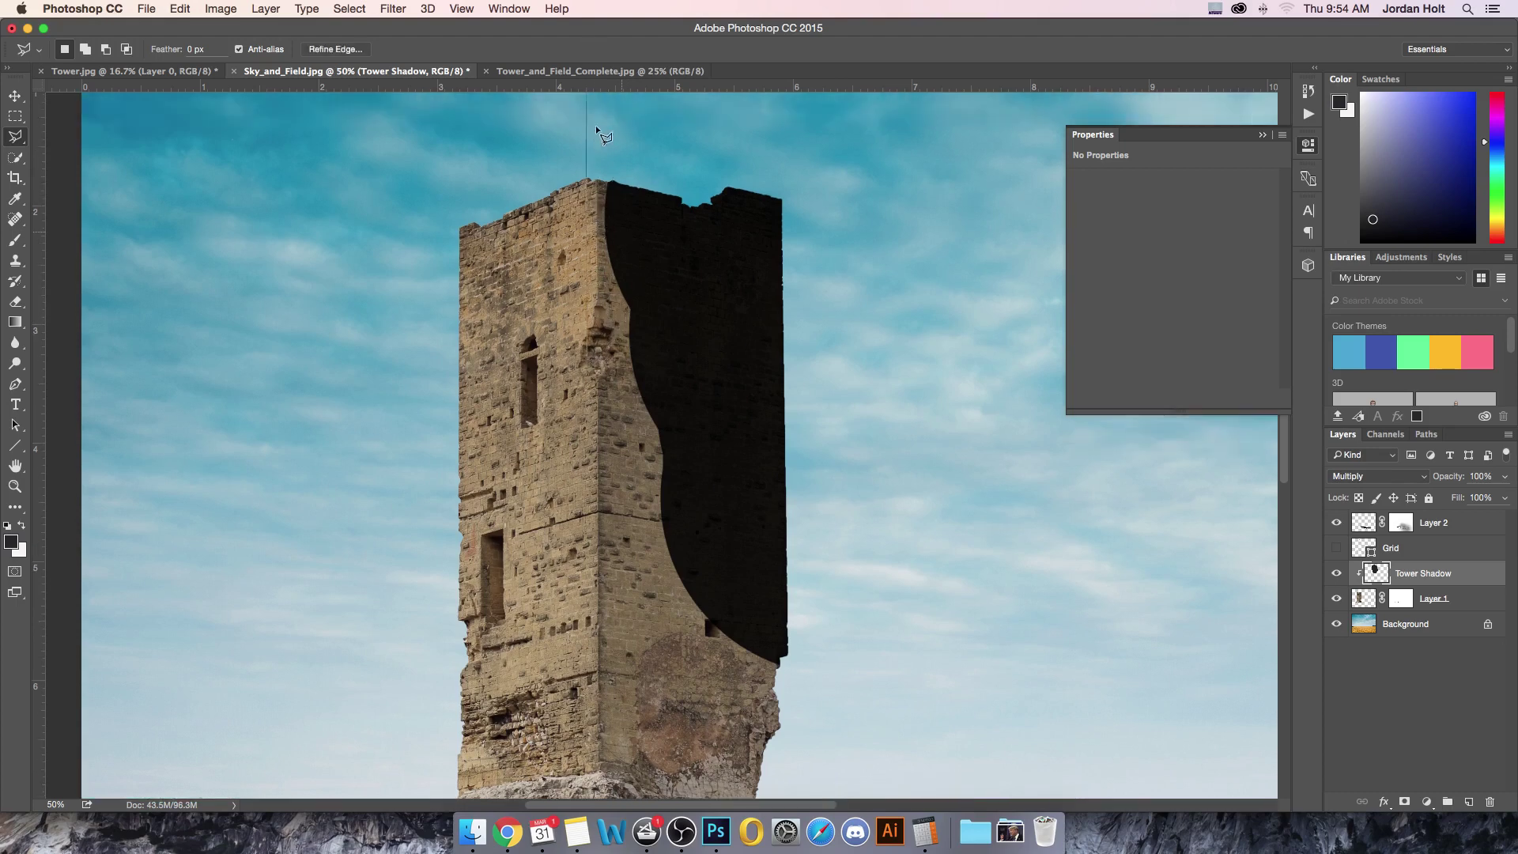
pyautogui.doubleClick(612, 207)
pyautogui.press('Return')
# - Select the tower's right face and rock base with the Polygonal Lasso
pyautogui.click(595, 179)
pyautogui.click(596, 384)
pyautogui.click(599, 769)
pyautogui.moveTo(664, 751); pyautogui.dragTo(778, 335)
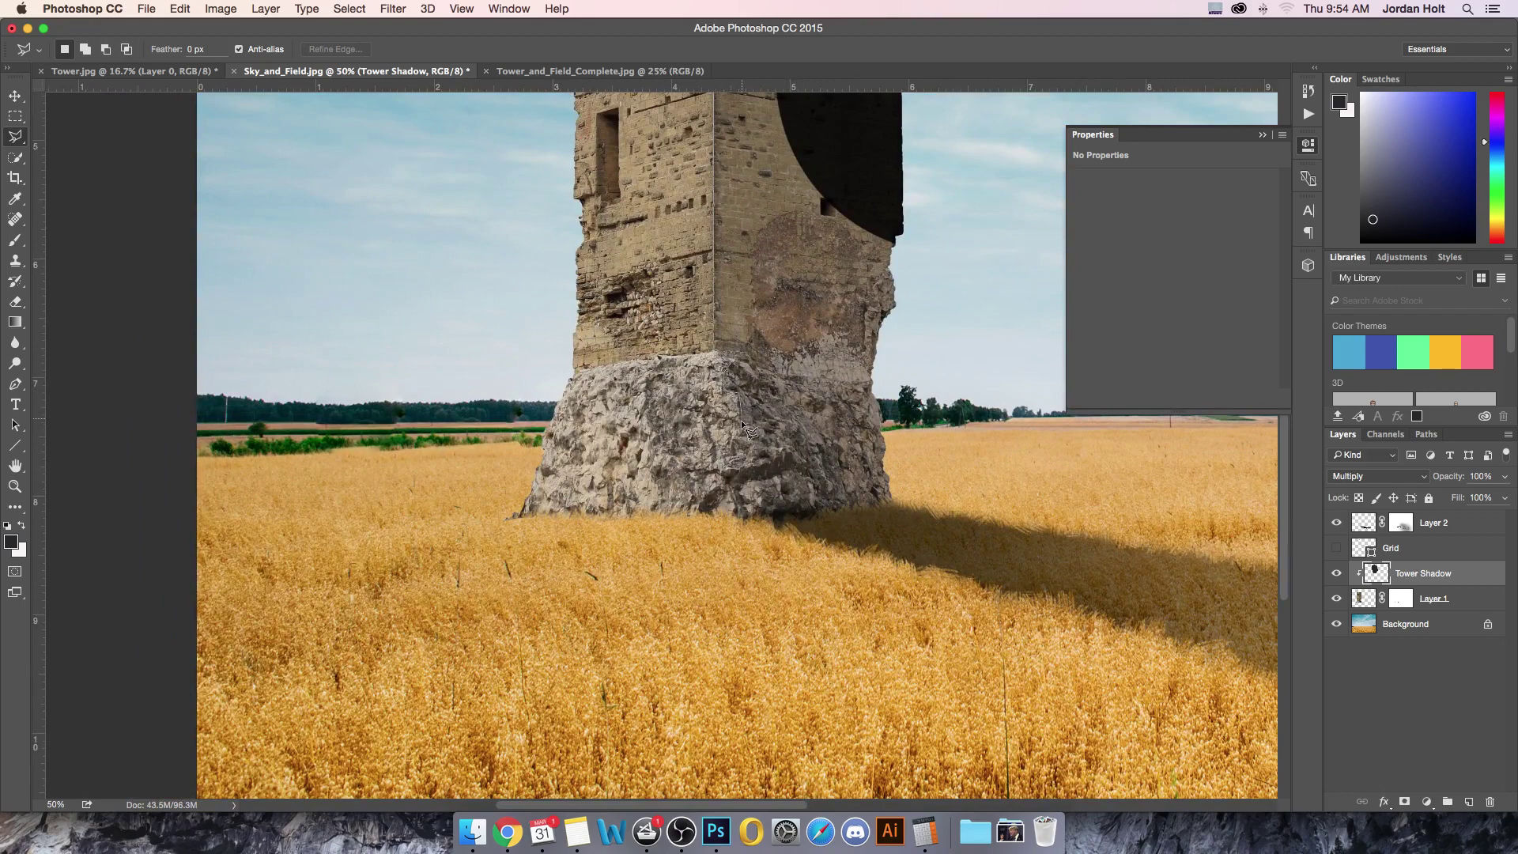
pyautogui.click(767, 459)
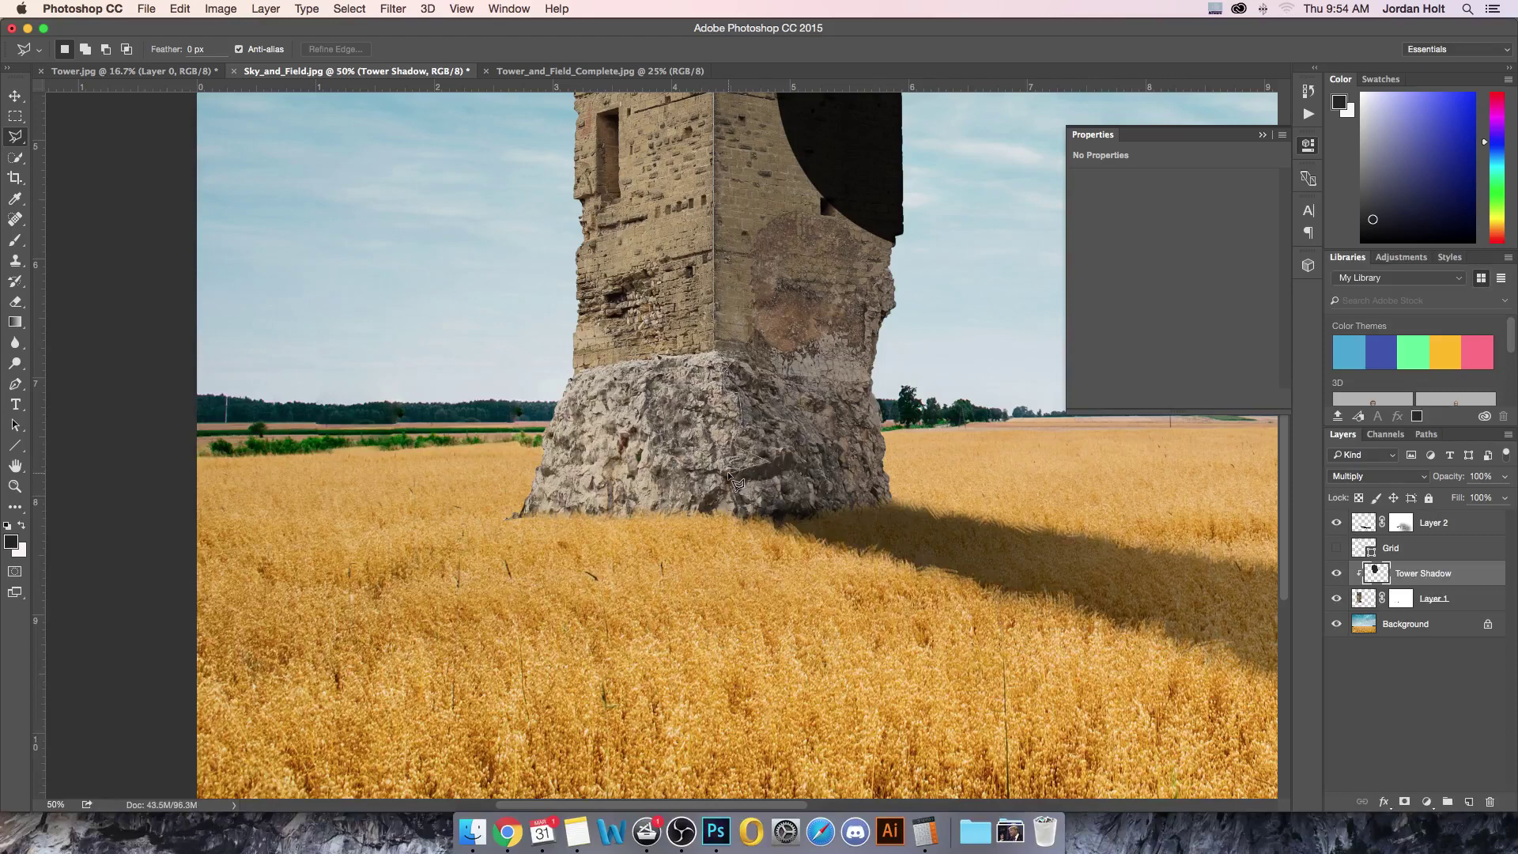
pyautogui.click(744, 514)
pyautogui.click(890, 501)
pyautogui.click(881, 457)
pyautogui.moveTo(944, 209); pyautogui.dragTo(938, 553)
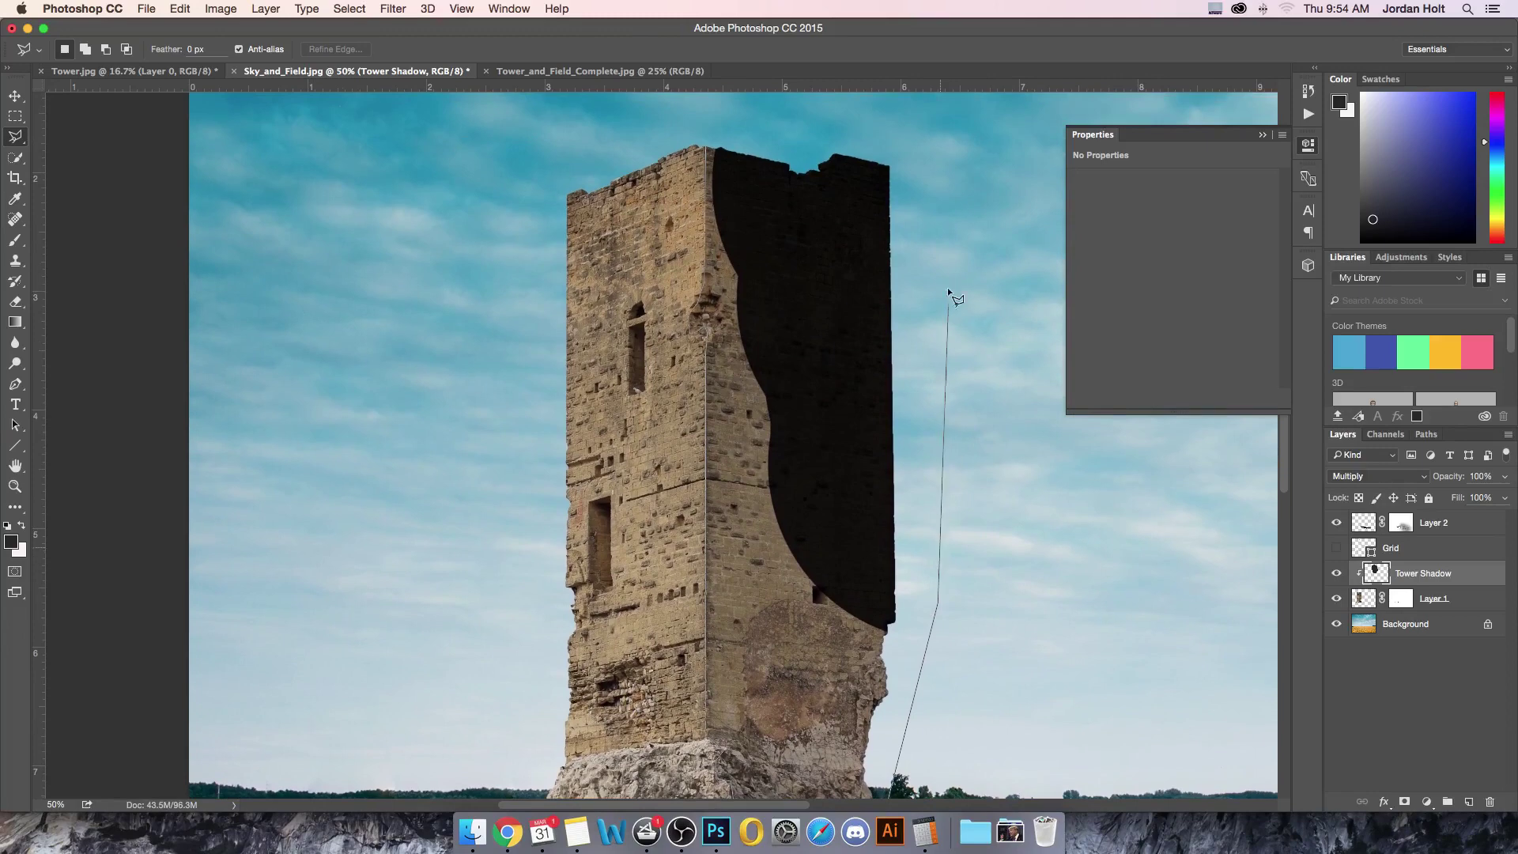
pyautogui.click(945, 197)
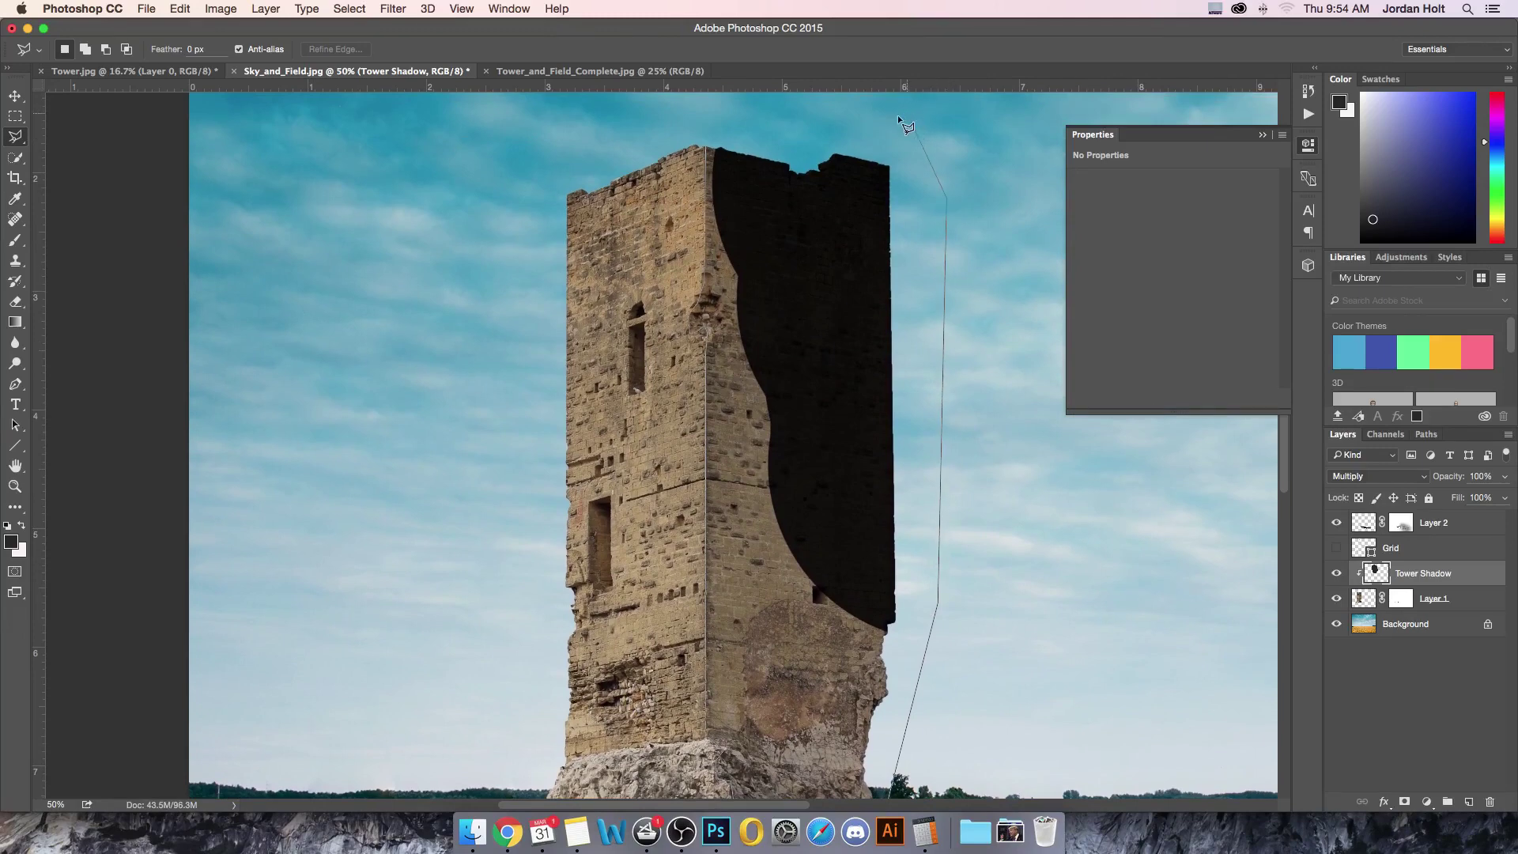
pyautogui.click(710, 147)
# - Paint the selected right face and rock base black with the Brush
pyautogui.click(15, 239)
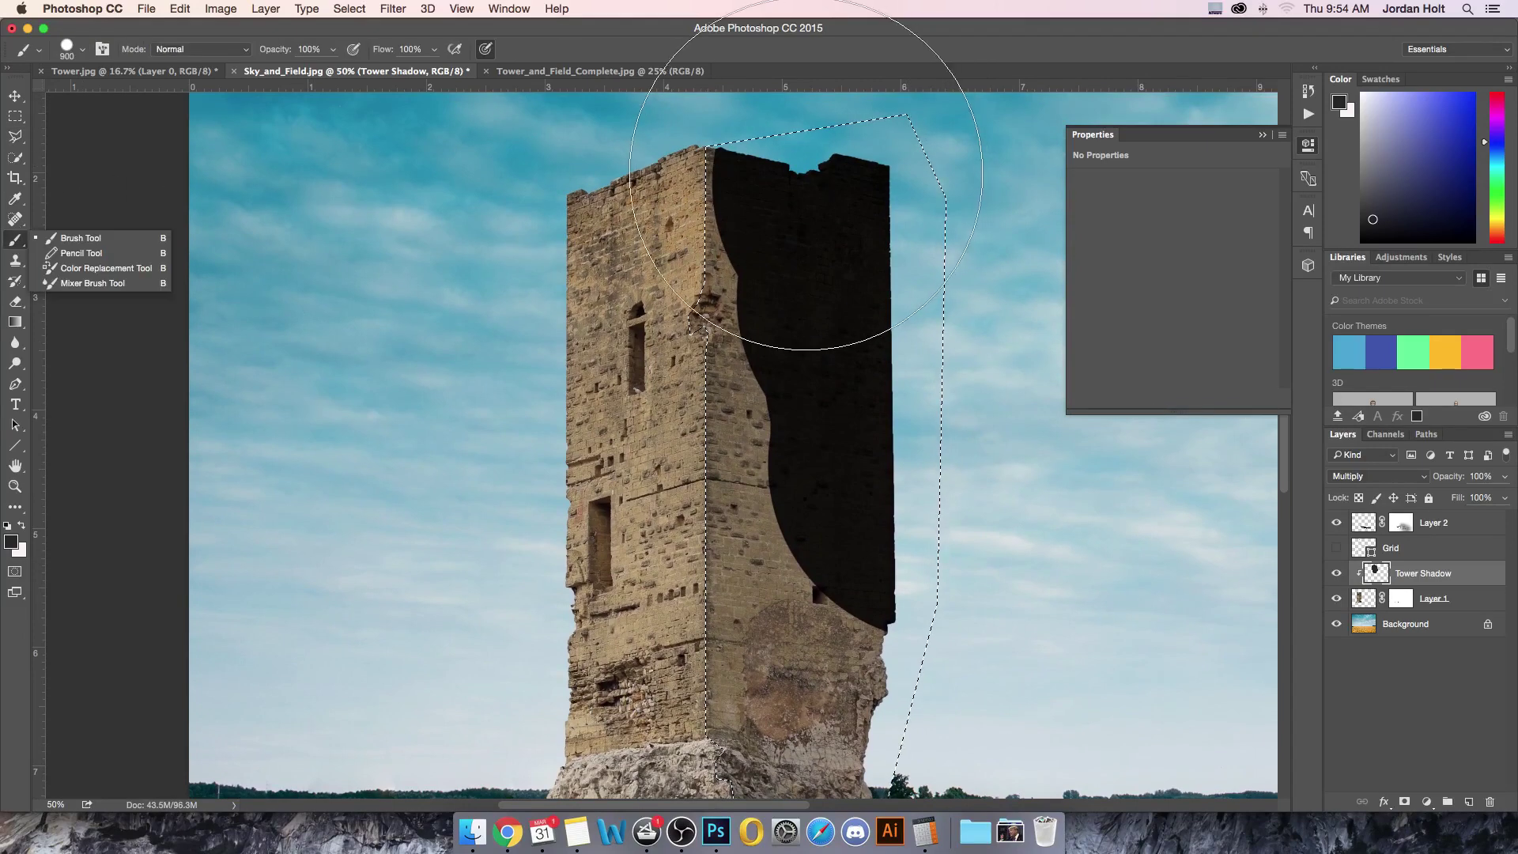
pyautogui.moveTo(806, 173)
pyautogui.mouseDown()
pyautogui.moveTo(793, 231)
pyautogui.moveTo(847, 532)
pyautogui.mouseUp()
pyautogui.moveTo(837, 370)
pyautogui.mouseDown()
pyautogui.moveTo(826, 216)
pyautogui.moveTo(830, 424)
pyautogui.moveTo(796, 509)
pyautogui.mouseUp()
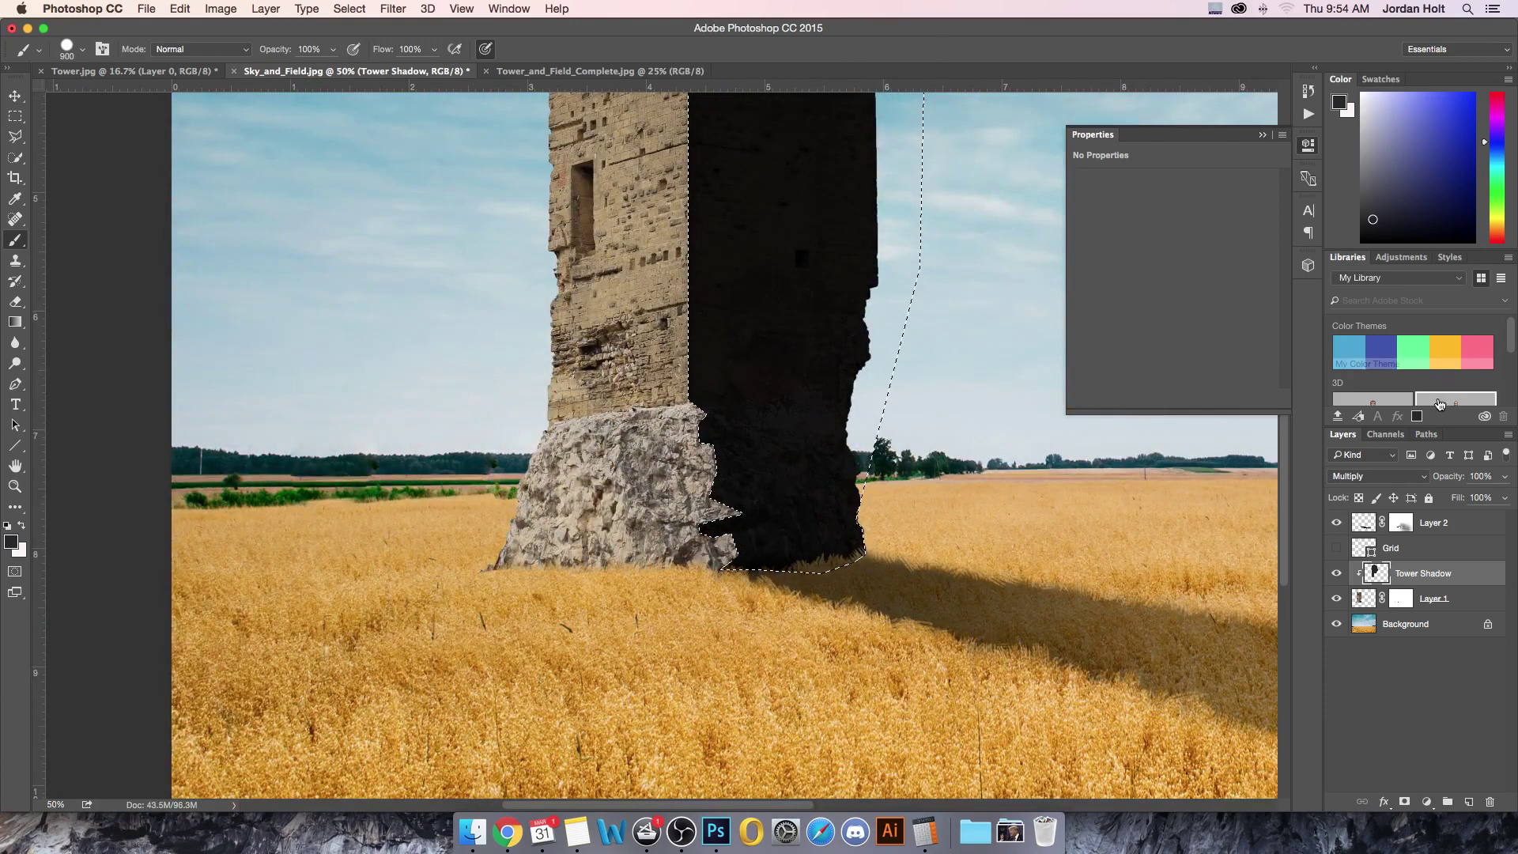
# - Lower the Tower Shadow layer opacity to 65%, deselect, and fit the image in view
pyautogui.click(1505, 476)
pyautogui.moveTo(1505, 496); pyautogui.dragTo(1489, 498)
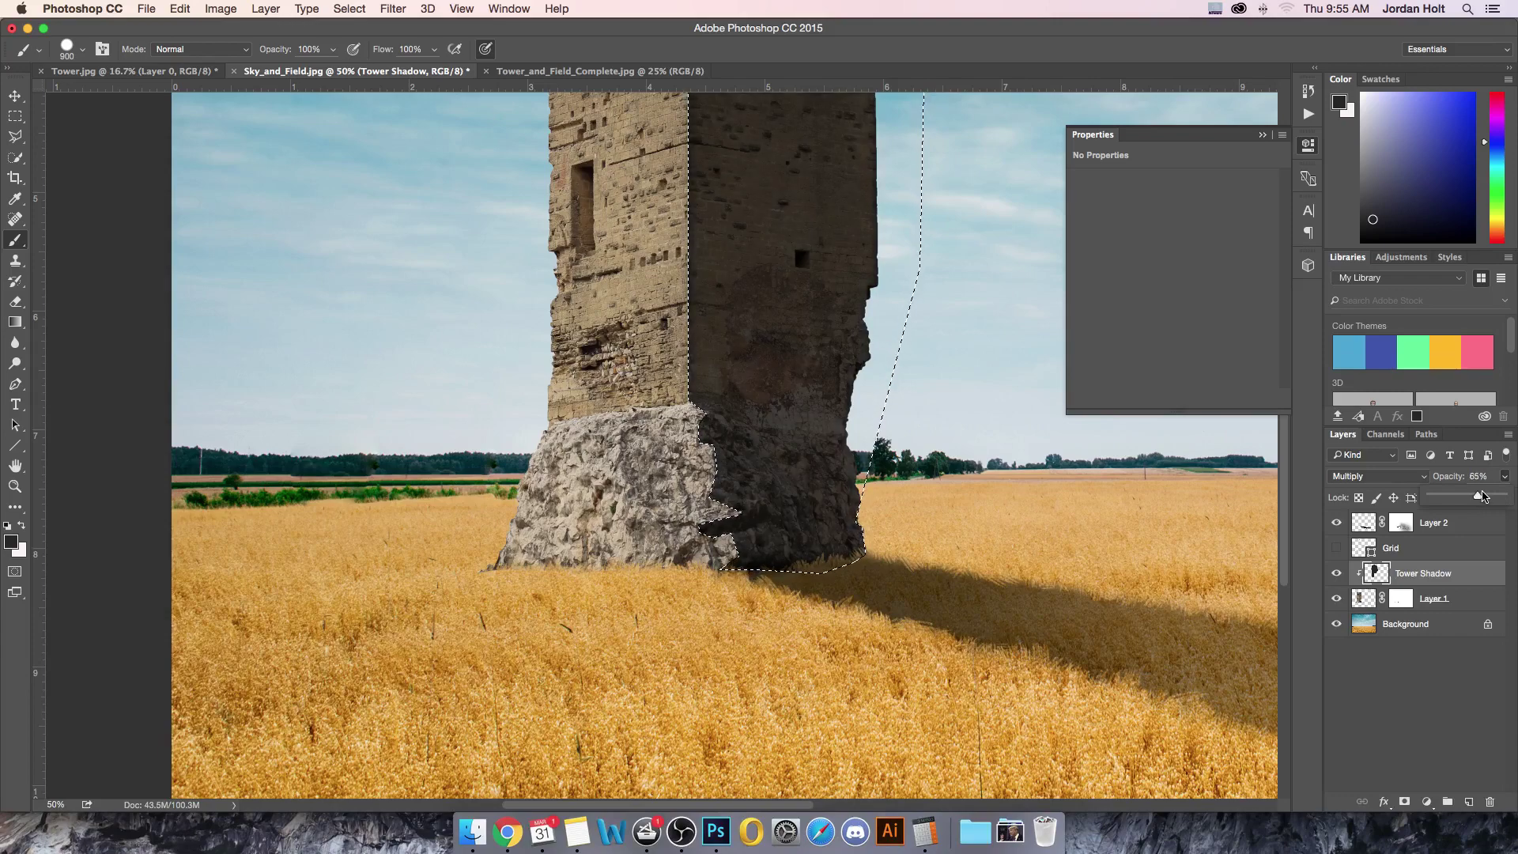
pyautogui.press('super+d')
pyautogui.press('super+minus')
pyautogui.press('super+minus')
pyautogui.press('super+shift+d')
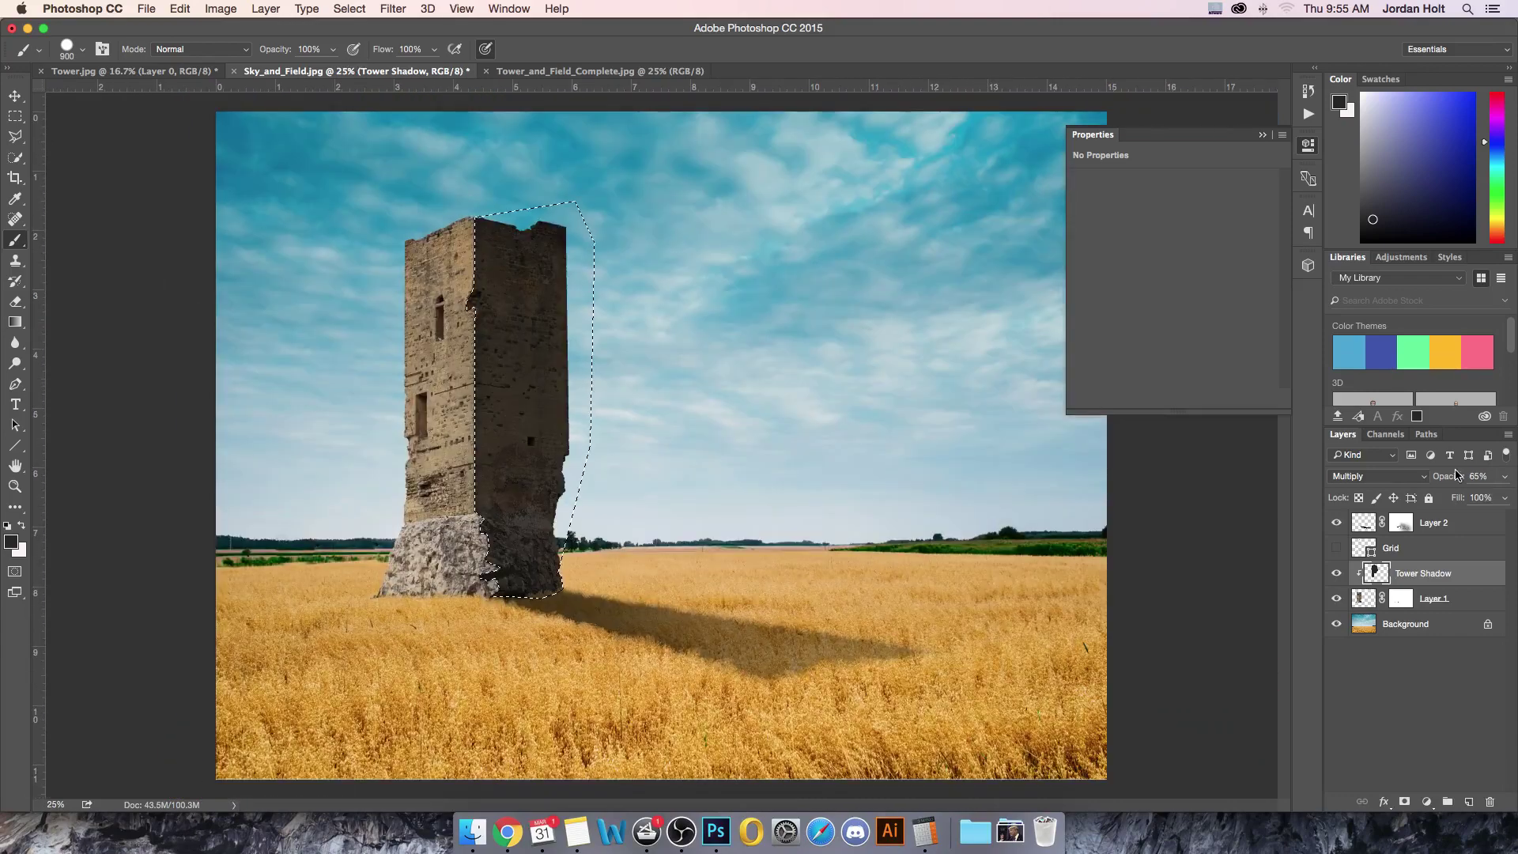
# - Hide the selection, zoom onto the tower, and choose the soft round 900 px brush at 10% flow
pyautogui.click(1261, 134)
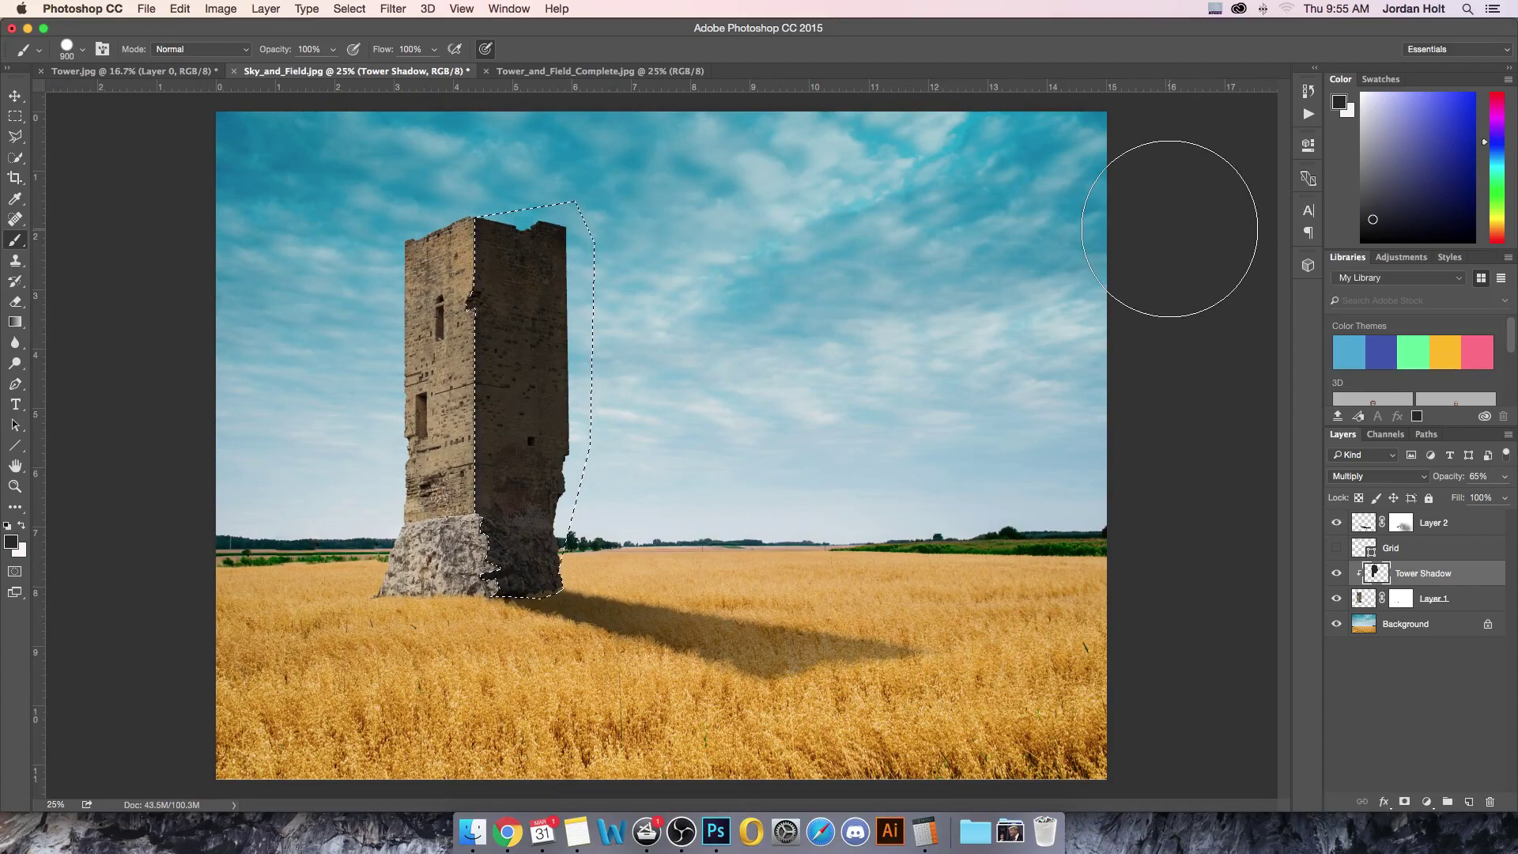
pyautogui.press('super+h')
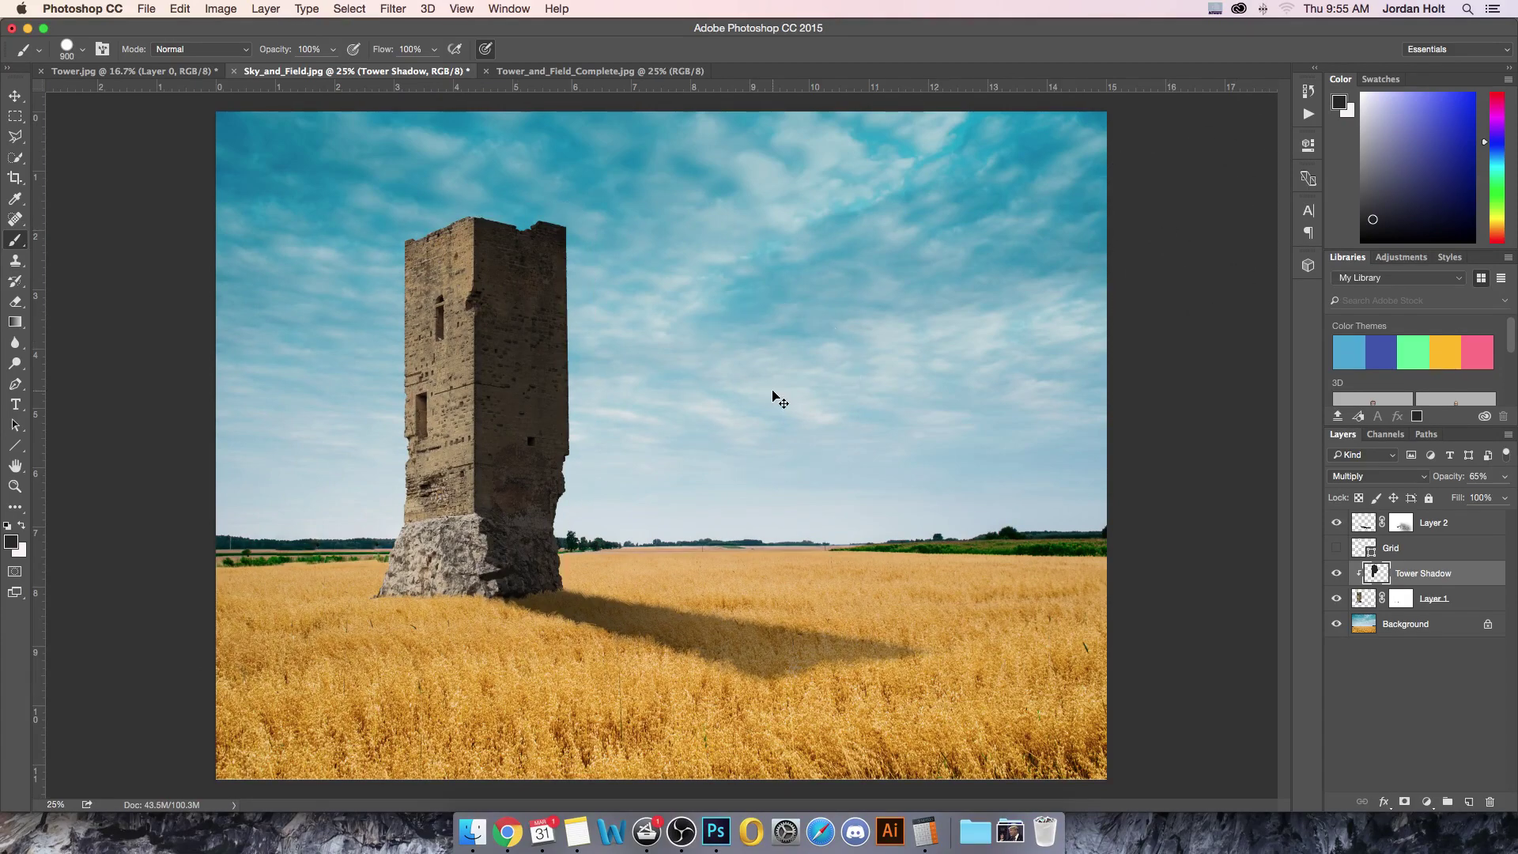
pyautogui.press('super+equal')
pyautogui.press('super+equal')
pyautogui.press('super+equal')
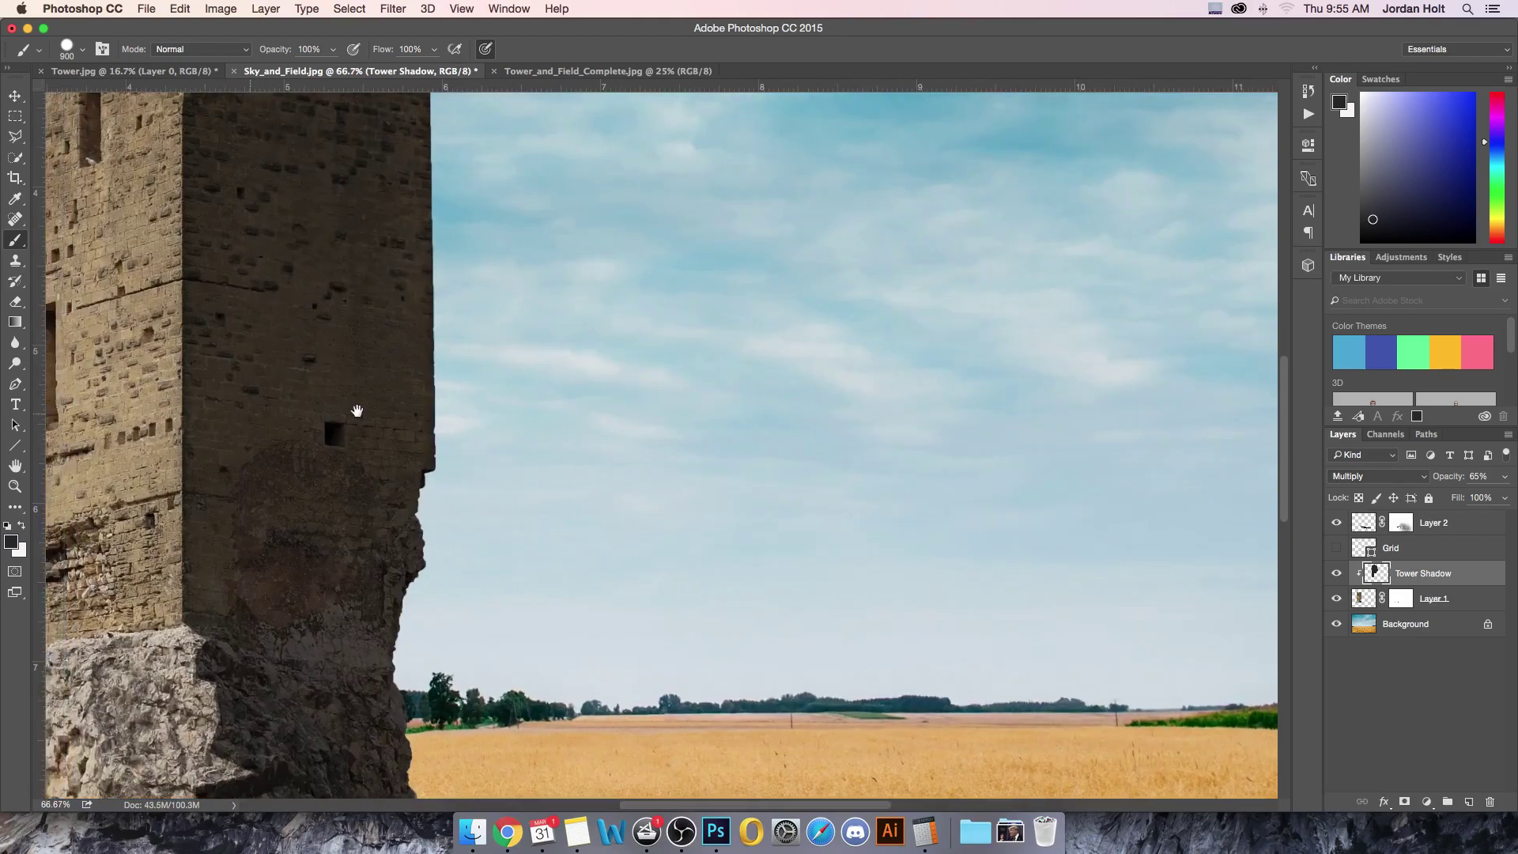
pyautogui.moveTo(358, 411); pyautogui.dragTo(563, 476)
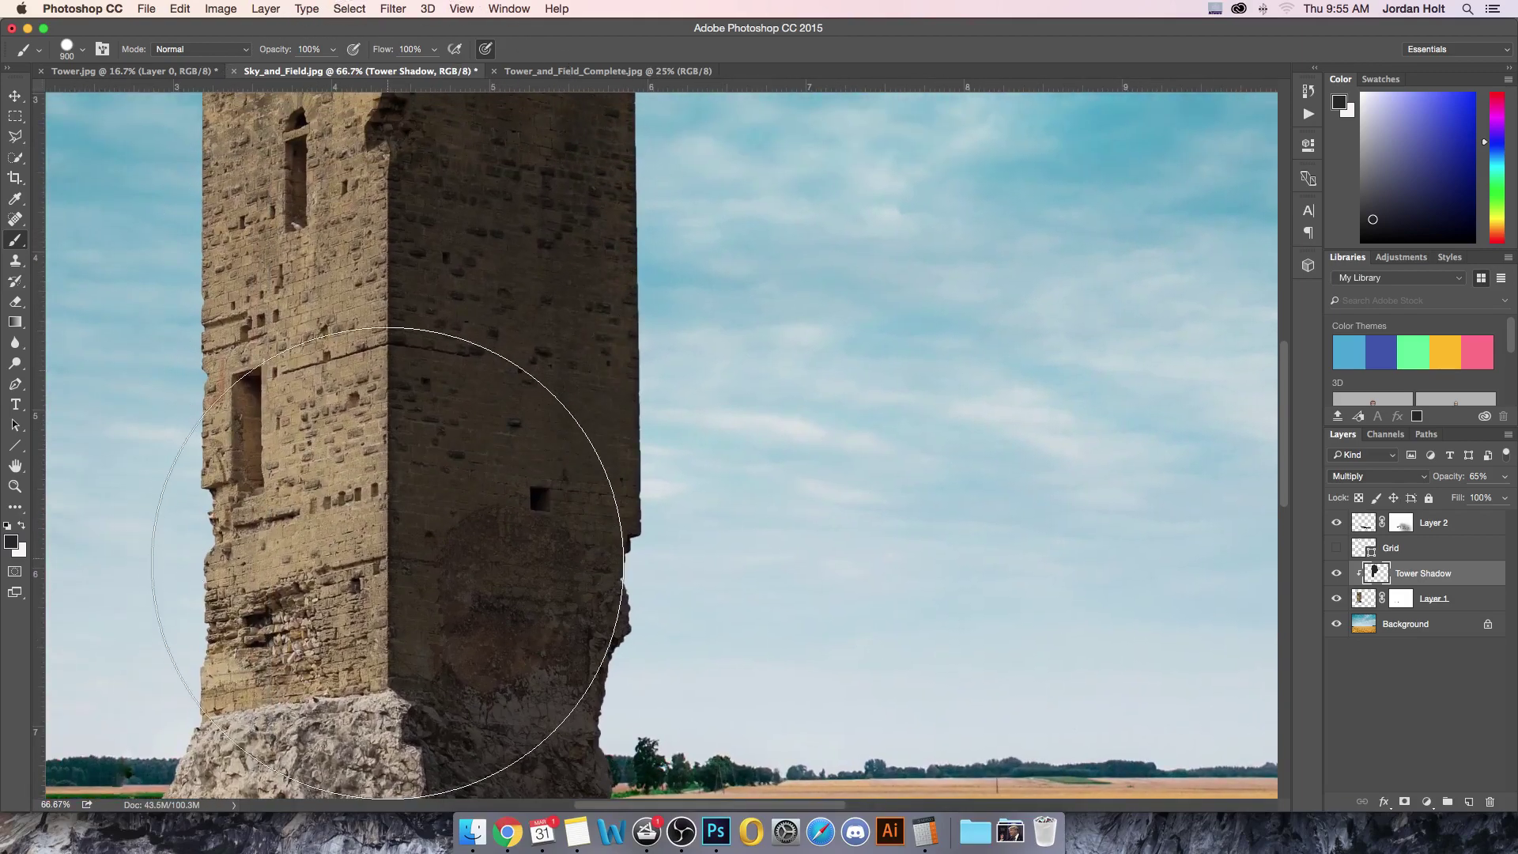
pyautogui.moveTo(475, 452); pyautogui.dragTo(478, 329)
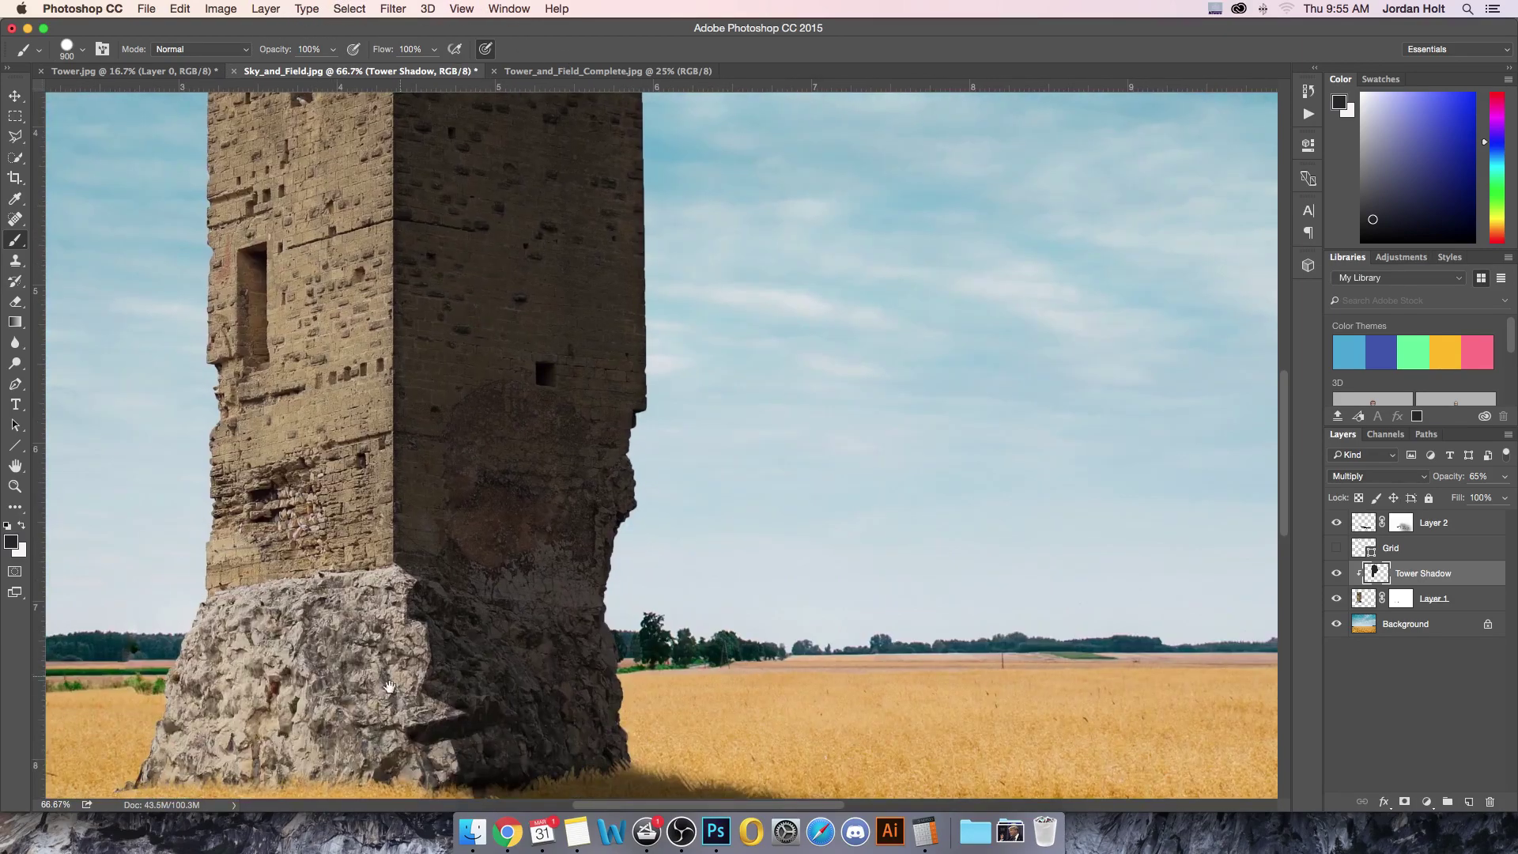
pyautogui.moveTo(510, 190)
pyautogui.mouseDown()
pyautogui.moveTo(629, 563)
pyautogui.moveTo(614, 409)
pyautogui.mouseUp()
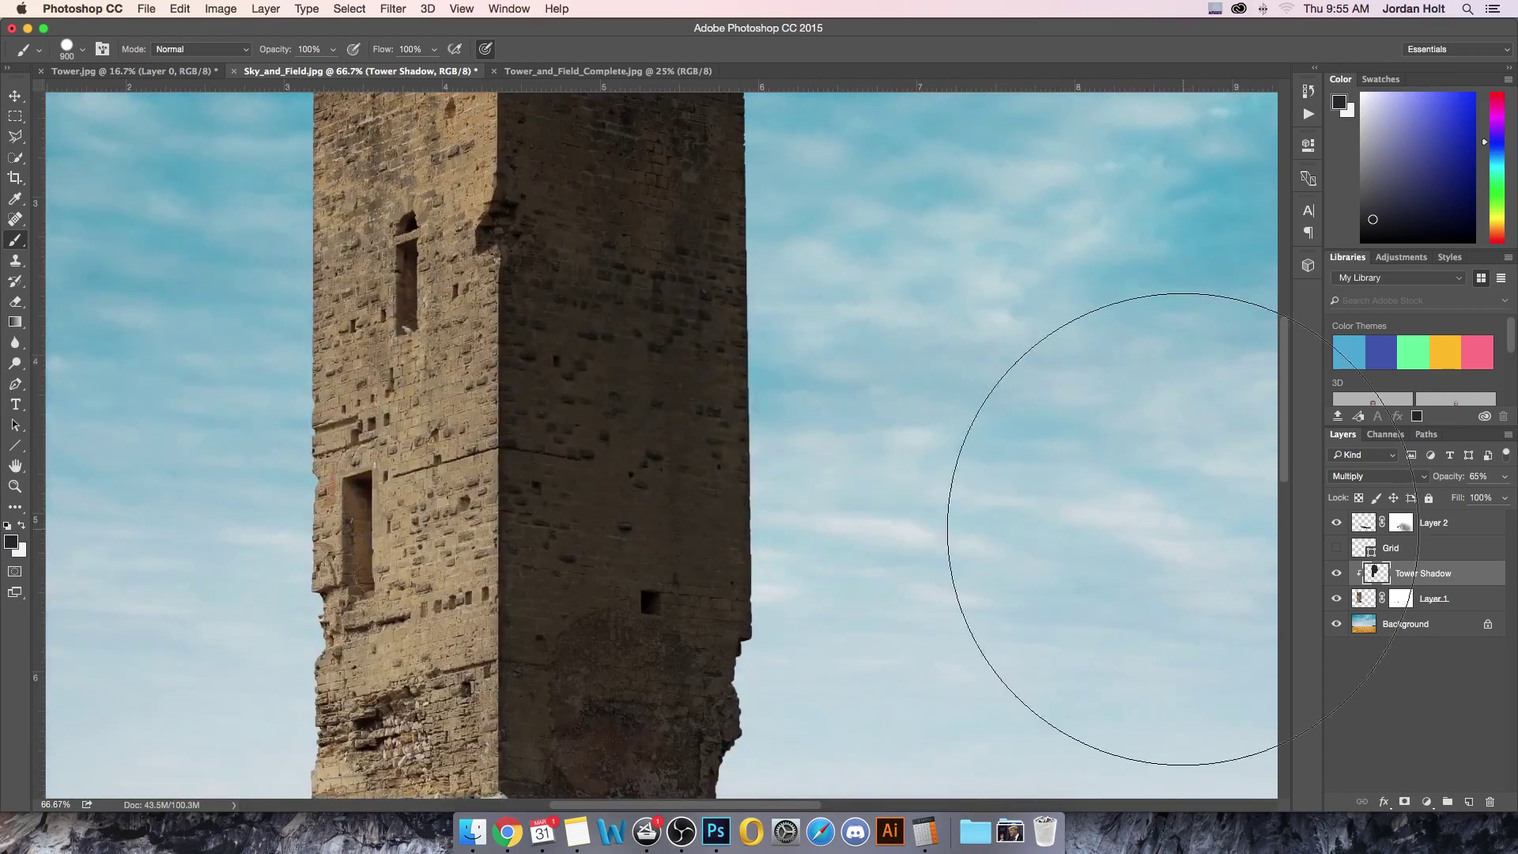
pyautogui.click(69, 48)
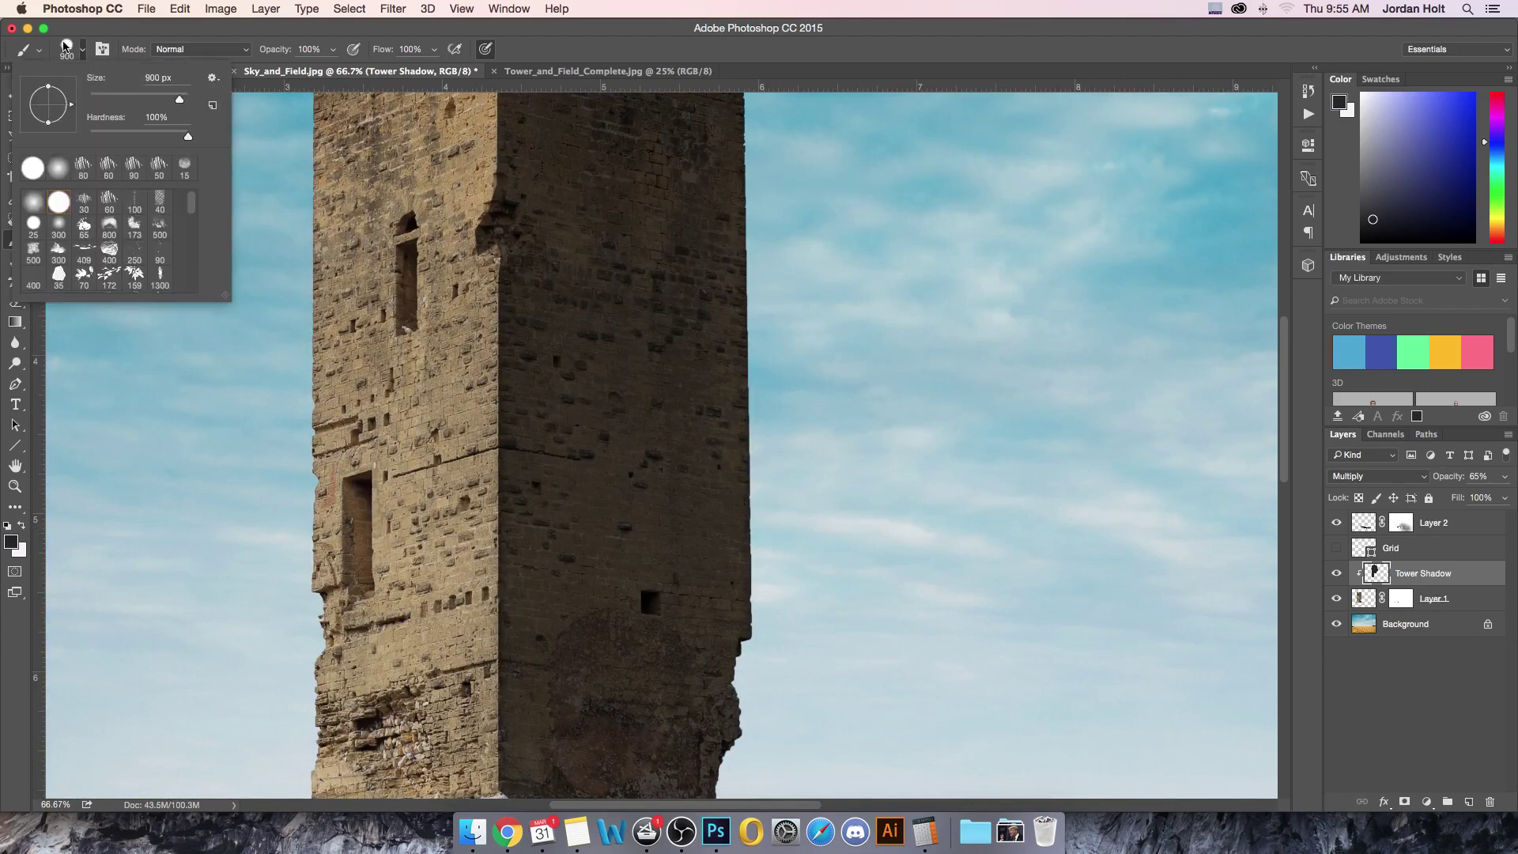
pyautogui.click(42, 204)
pyautogui.click(82, 49)
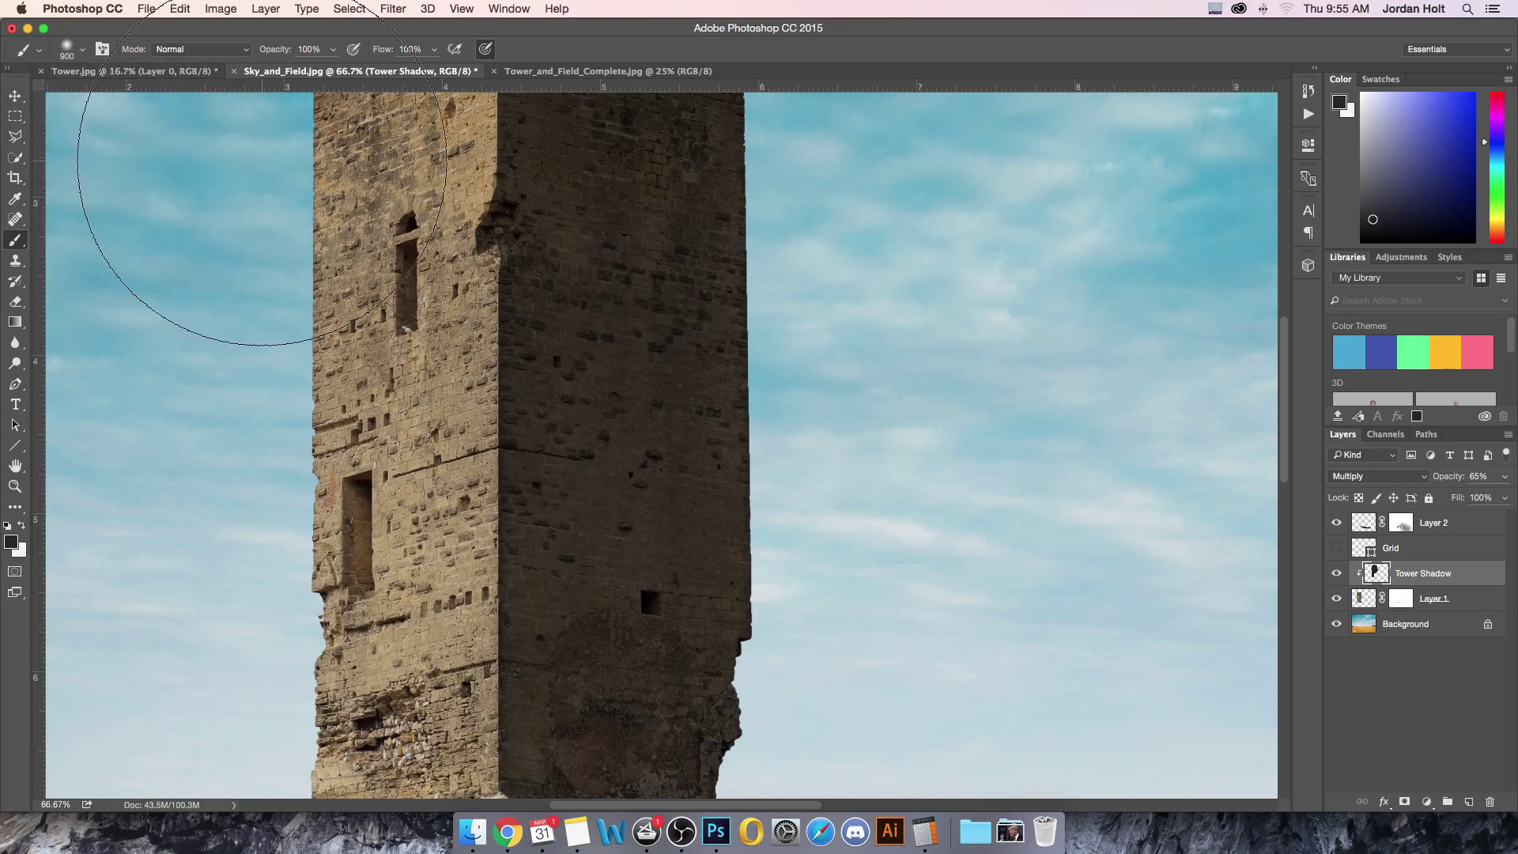
# - Enlarge the brush to 1100 px and add a layer mask to Tower Shadow
pyautogui.press('super+minus')
pyautogui.press('super+minus')
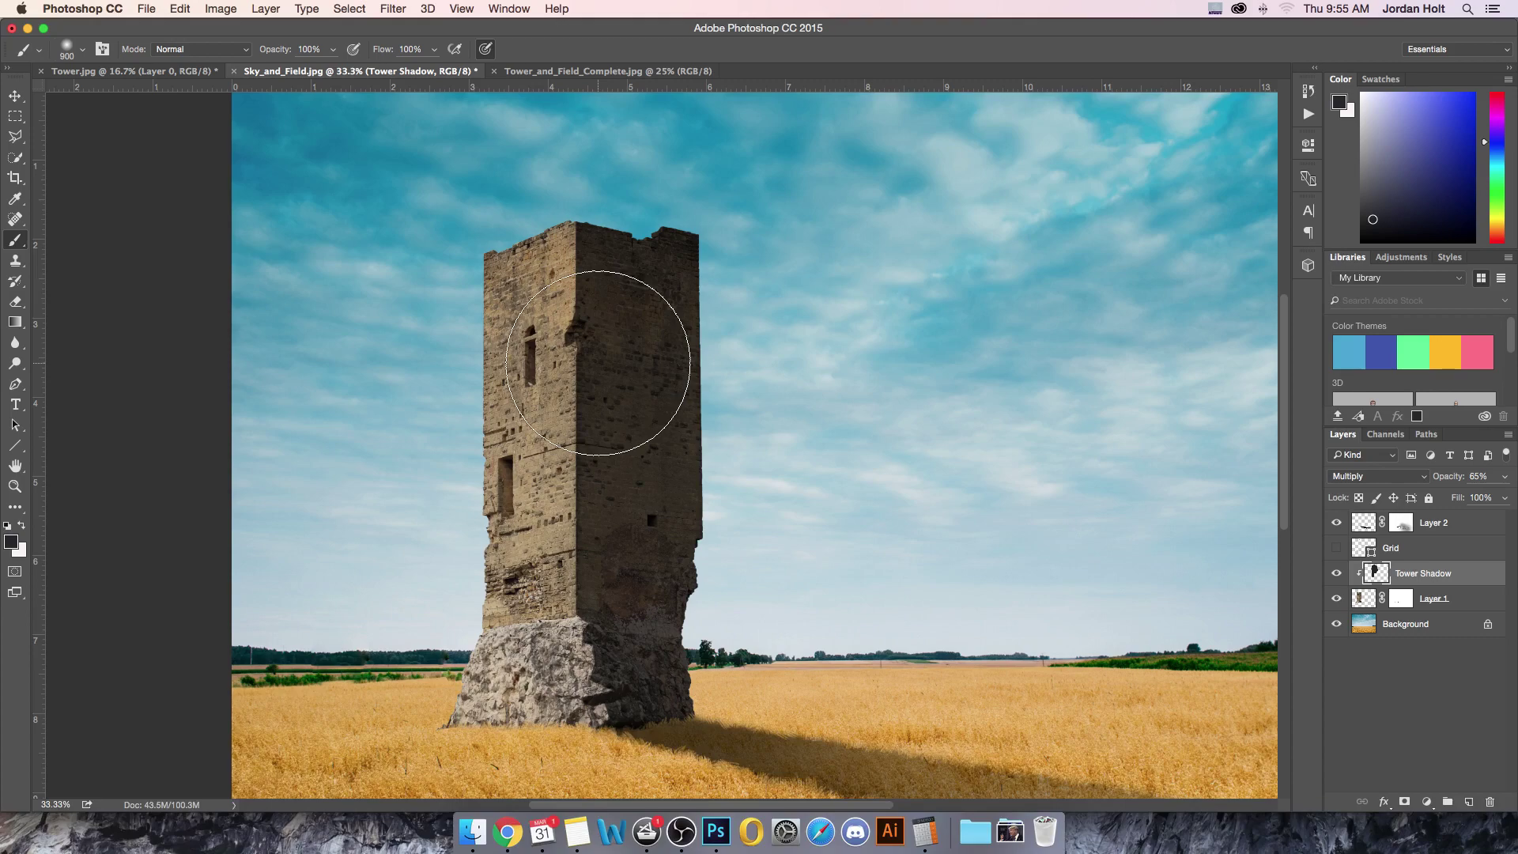
pyautogui.press(']')
pyautogui.press(']')
pyautogui.click(1404, 802)
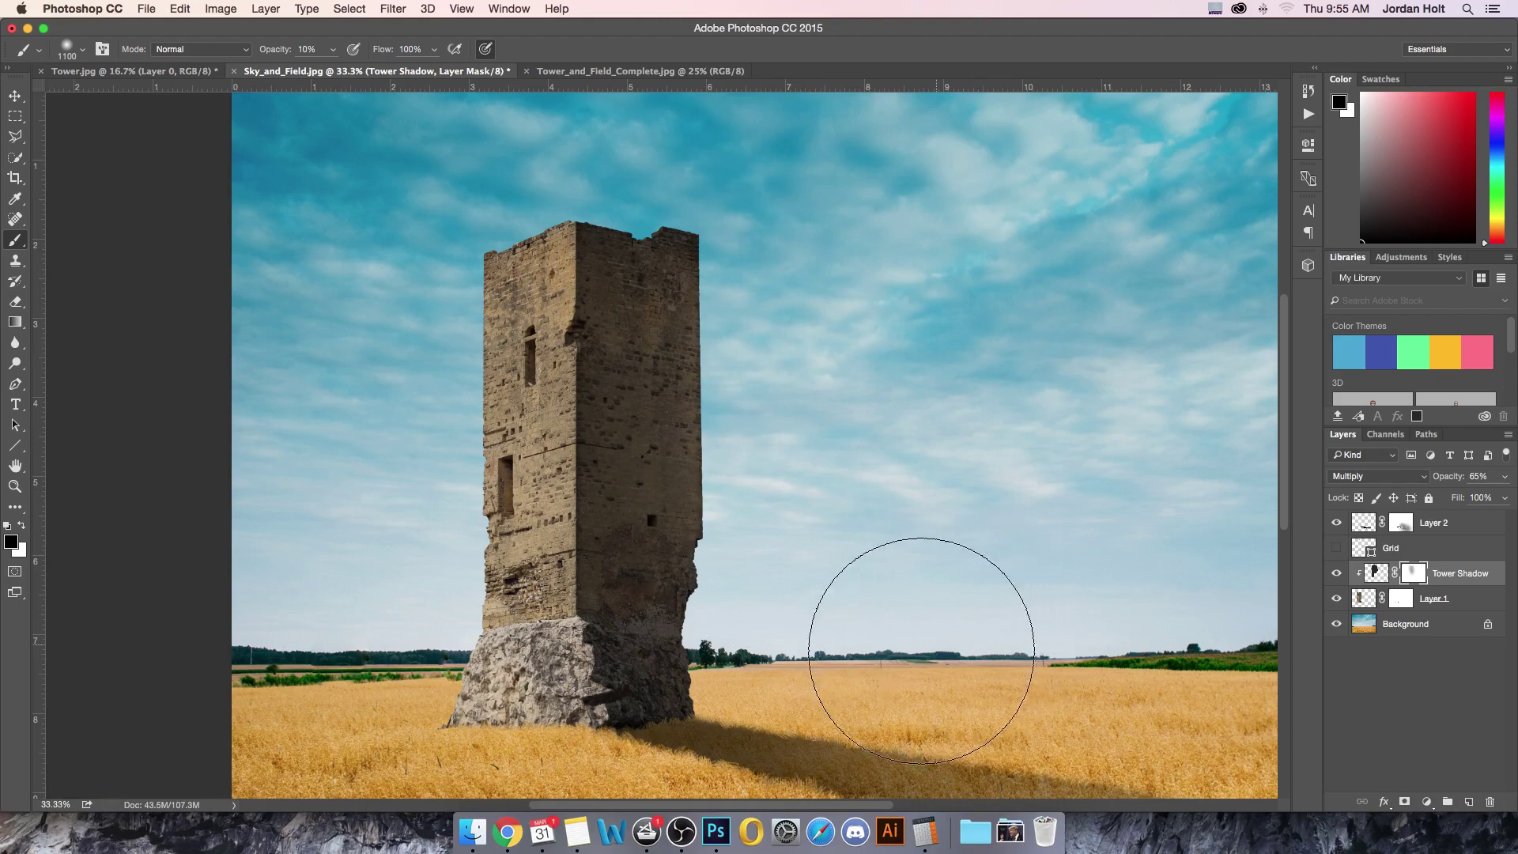
# - Paint on the mask with a 400 px brush to blend the shadow over tower and rock base
pyautogui.press('[')
pyautogui.press('[')
pyautogui.press('[')
pyautogui.press('[')
pyautogui.press('[')
pyautogui.press('[')
pyautogui.press('[')
pyautogui.press('[')
pyautogui.press('[')
pyautogui.press('[')
pyautogui.press('[')
pyautogui.press('[')
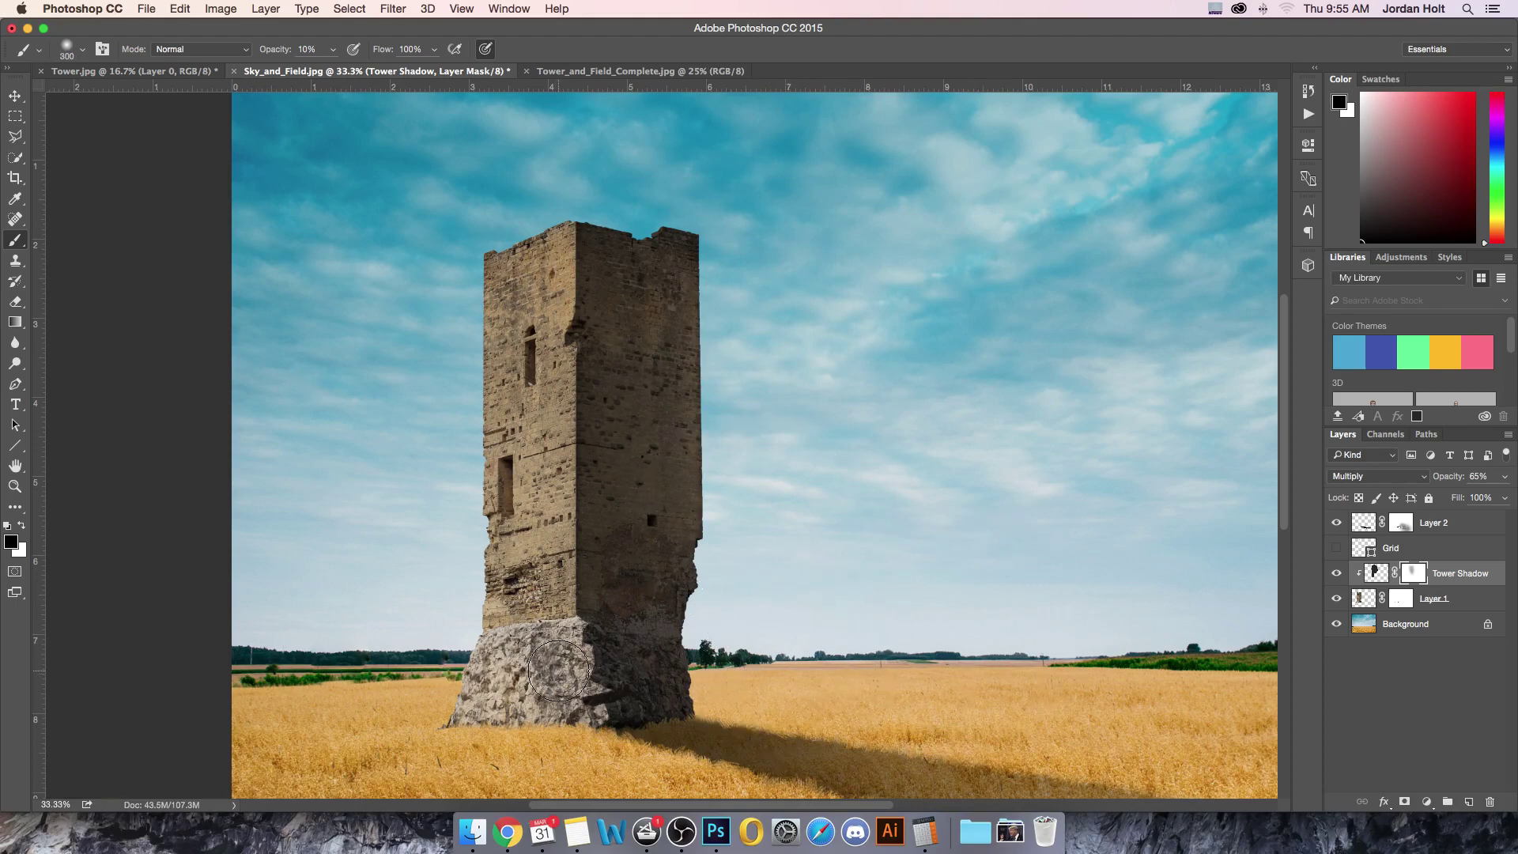
pyautogui.press(']')
pyautogui.press(']')
pyautogui.press(']')
pyautogui.press('[')
pyautogui.moveTo(601, 688)
pyautogui.mouseDown()
pyautogui.moveTo(664, 669)
pyautogui.moveTo(633, 666)
pyautogui.mouseUp()
pyautogui.press('[')
pyautogui.press('[')
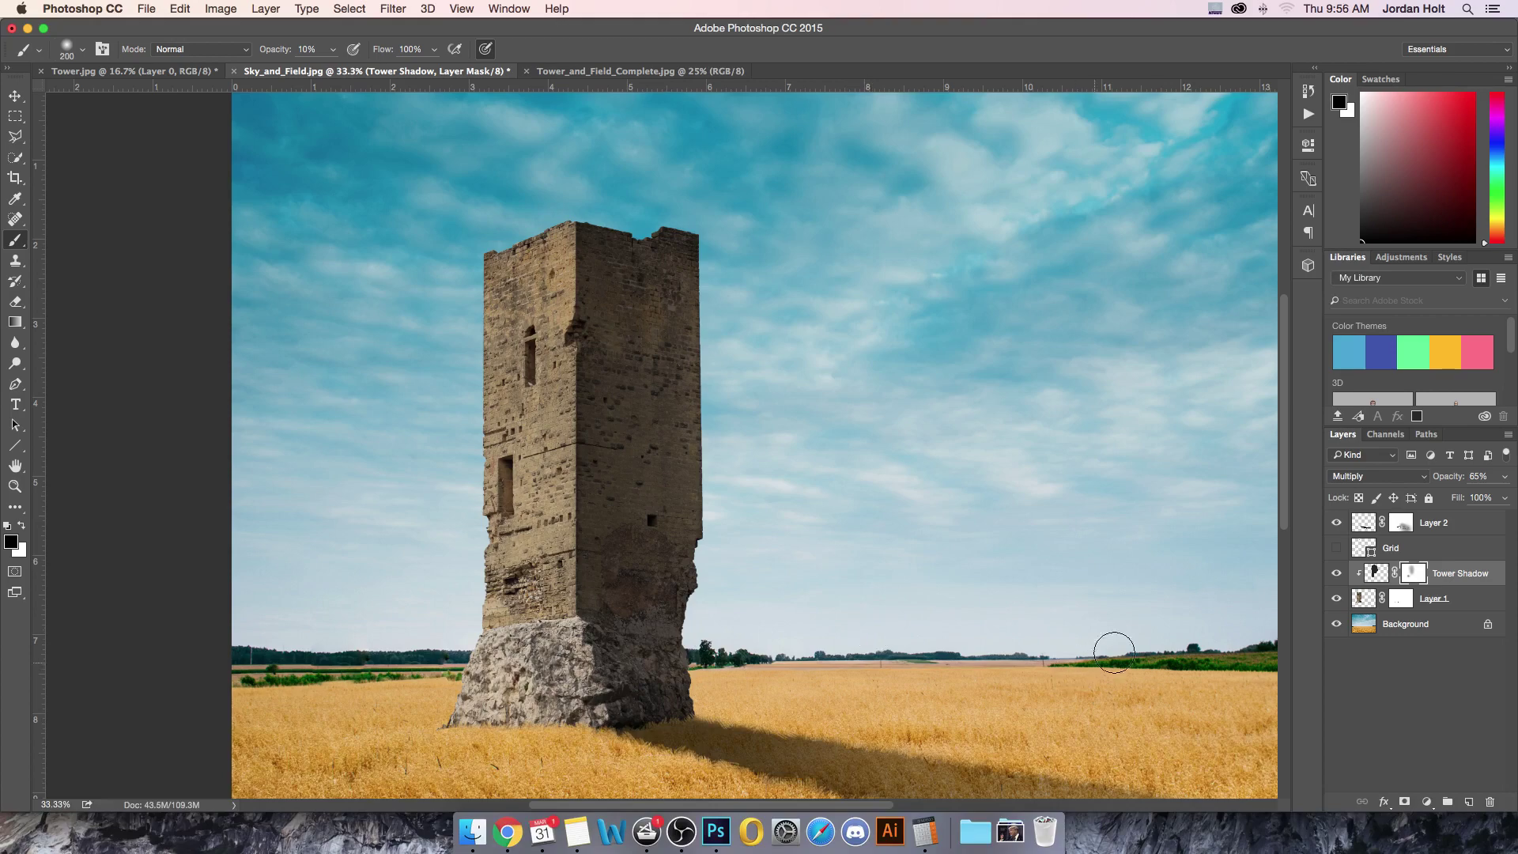
pyautogui.click(1480, 524)
# - Set Layer 2's opacity to 73% and zoom out to the whole image
pyautogui.click(1504, 477)
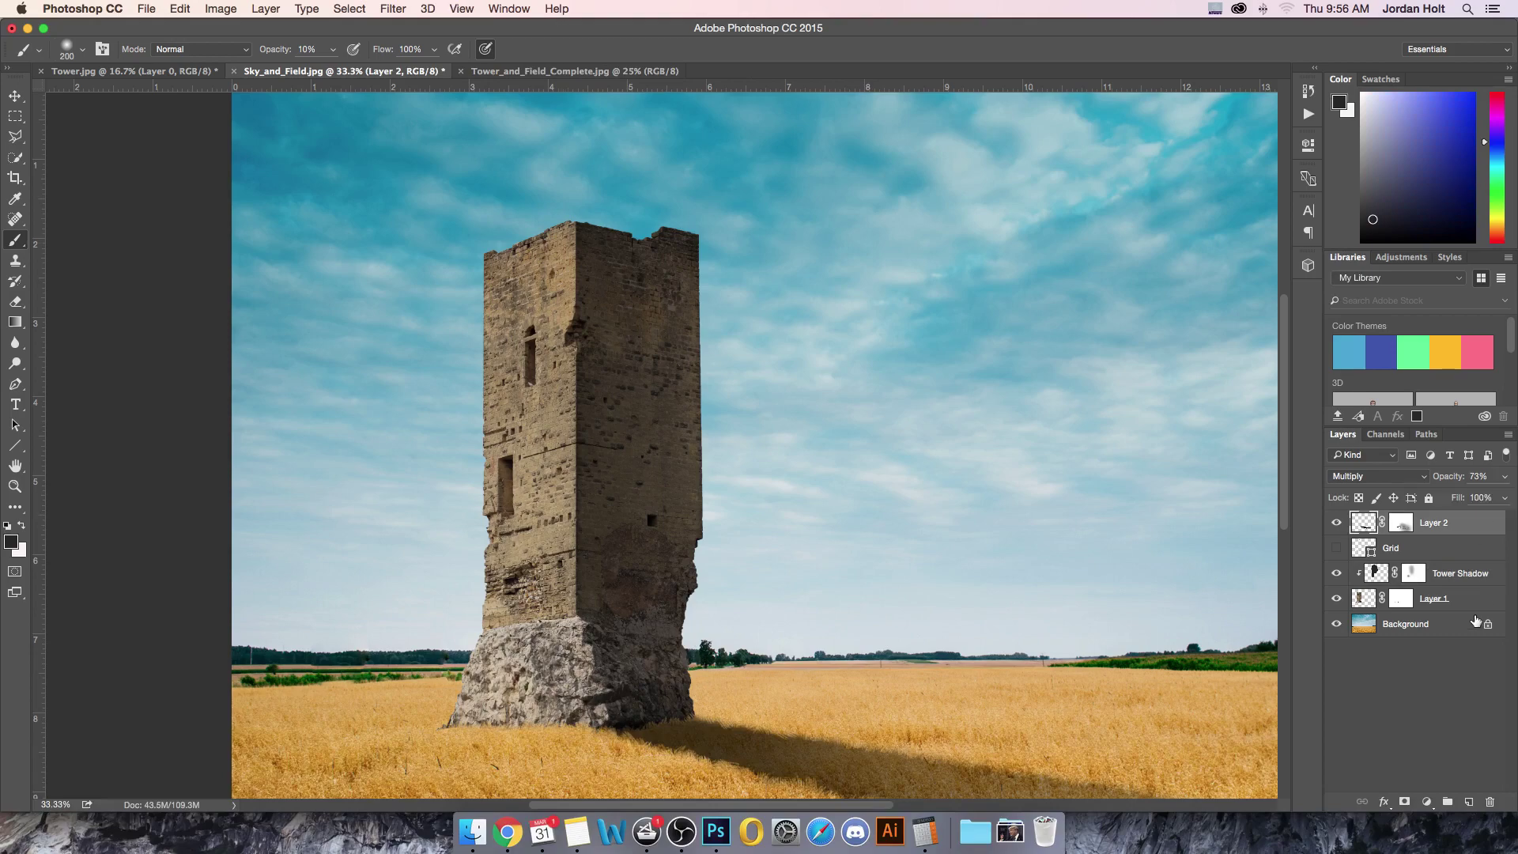
pyautogui.press('super+minus')
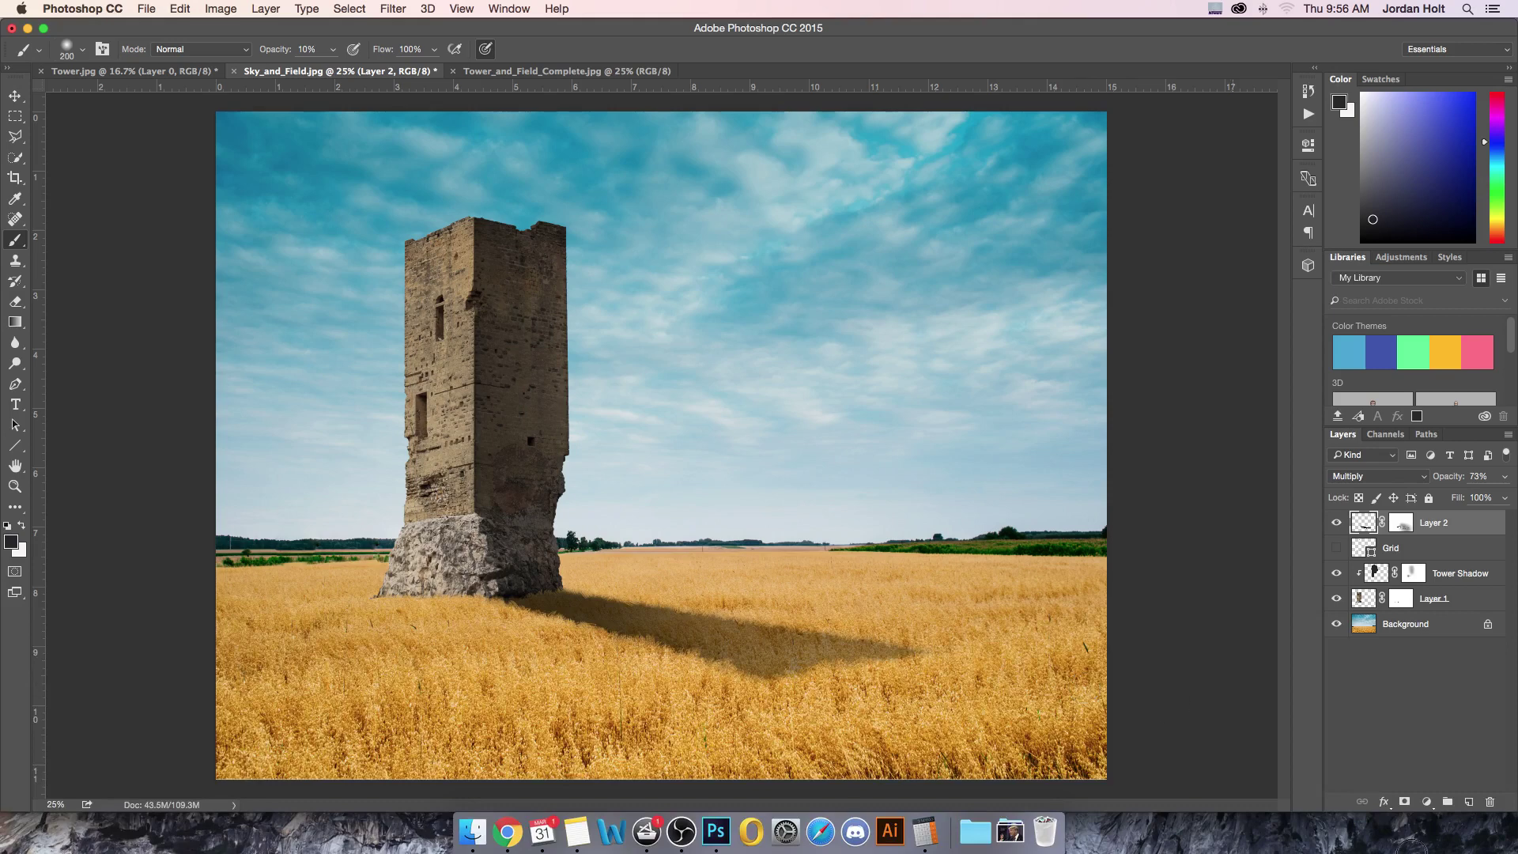
# - On a new Layer 3, draw a white gradient from the top-left sky toward the tower base
pyautogui.click(1469, 801)
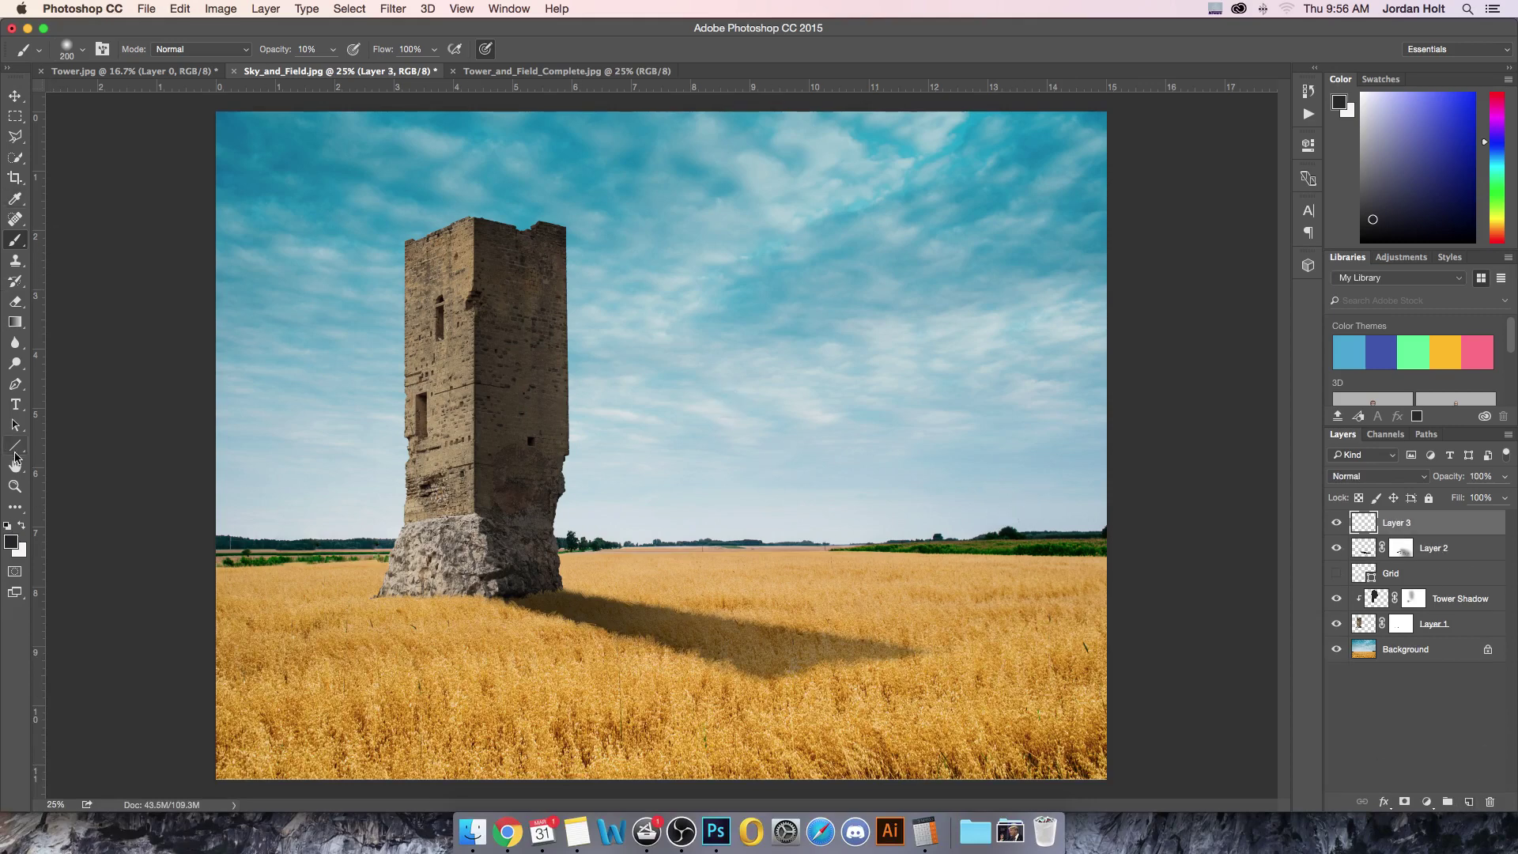
pyautogui.click(15, 322)
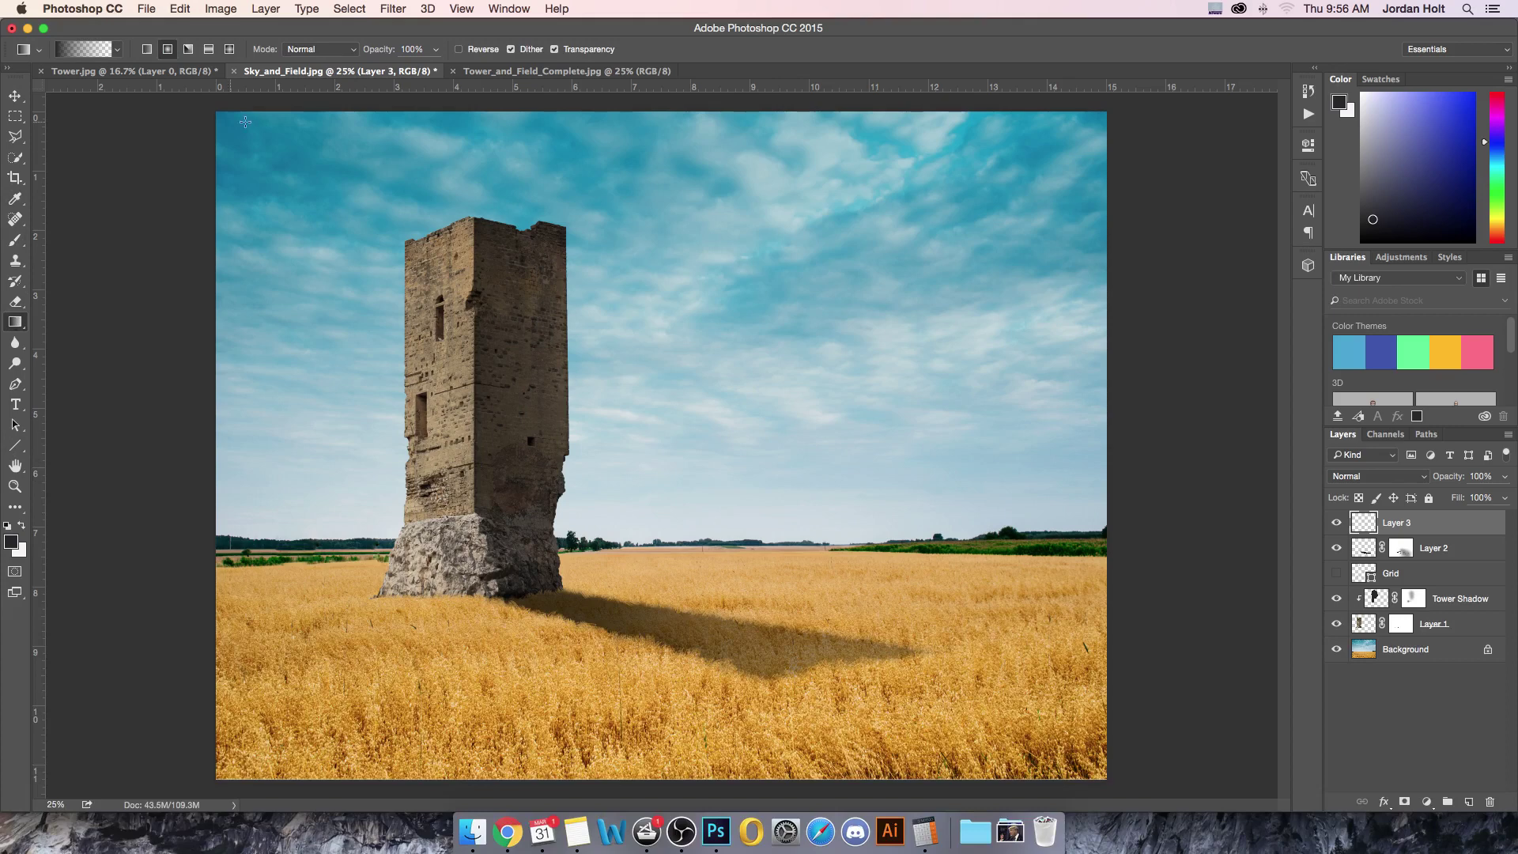
pyautogui.click(21, 525)
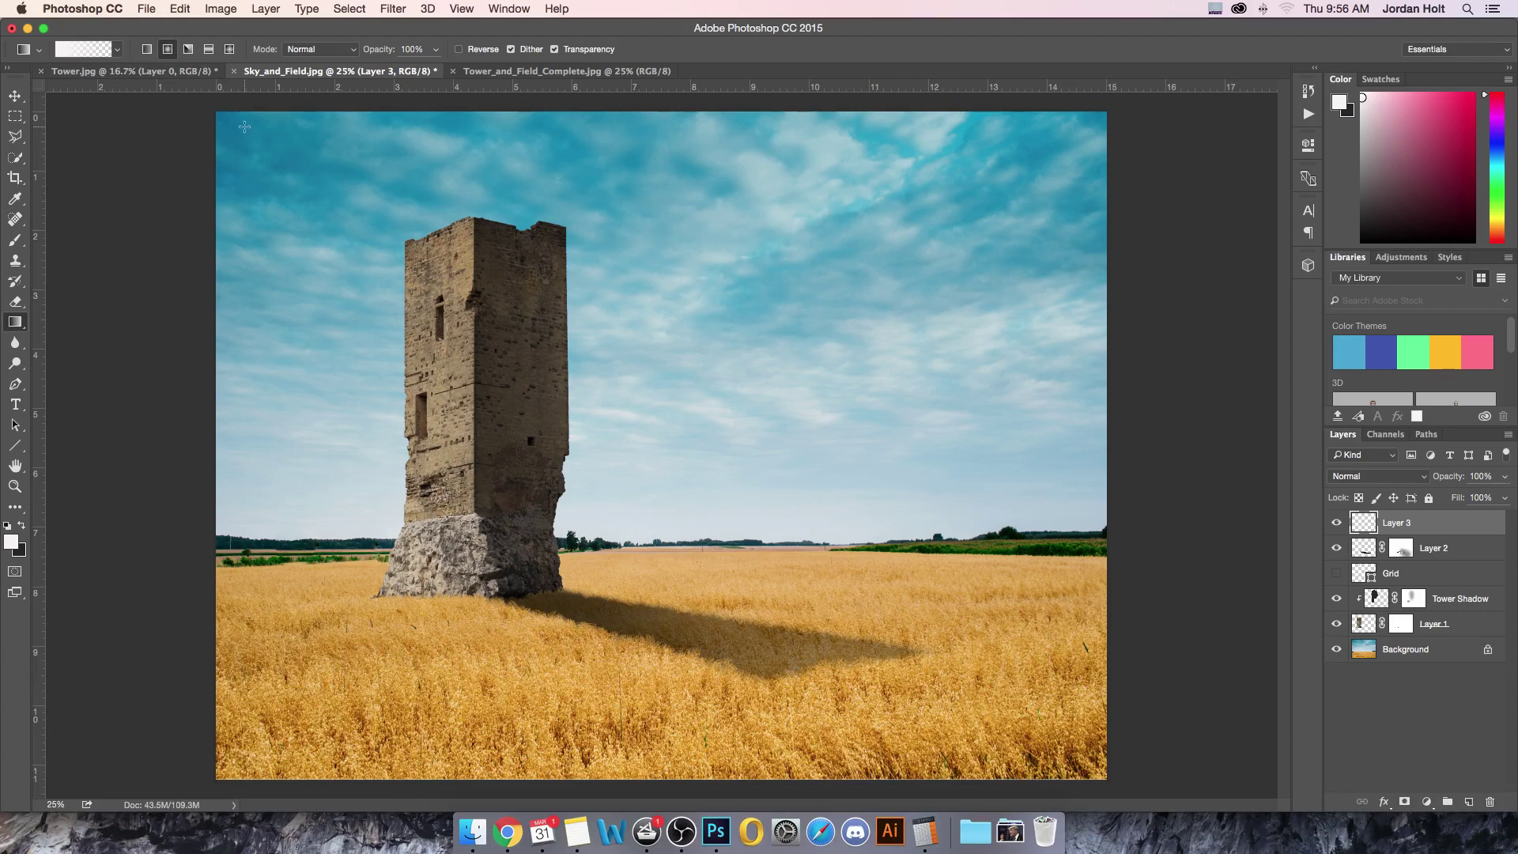
pyautogui.moveTo(209, 112); pyautogui.dragTo(723, 445)
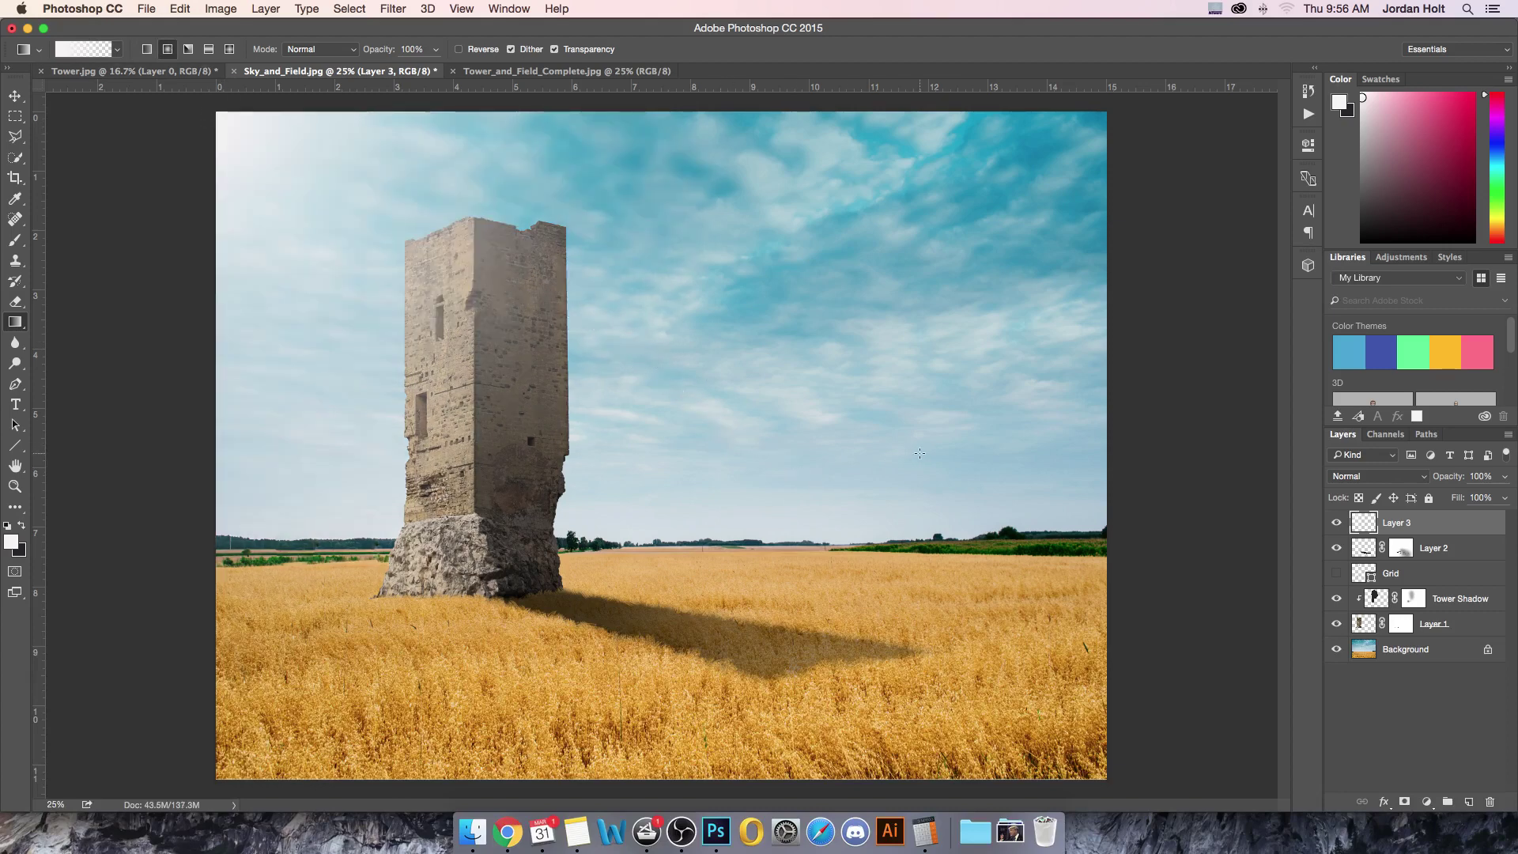
pyautogui.press('super+z')
pyautogui.moveTo(324, 101); pyautogui.dragTo(487, 416)
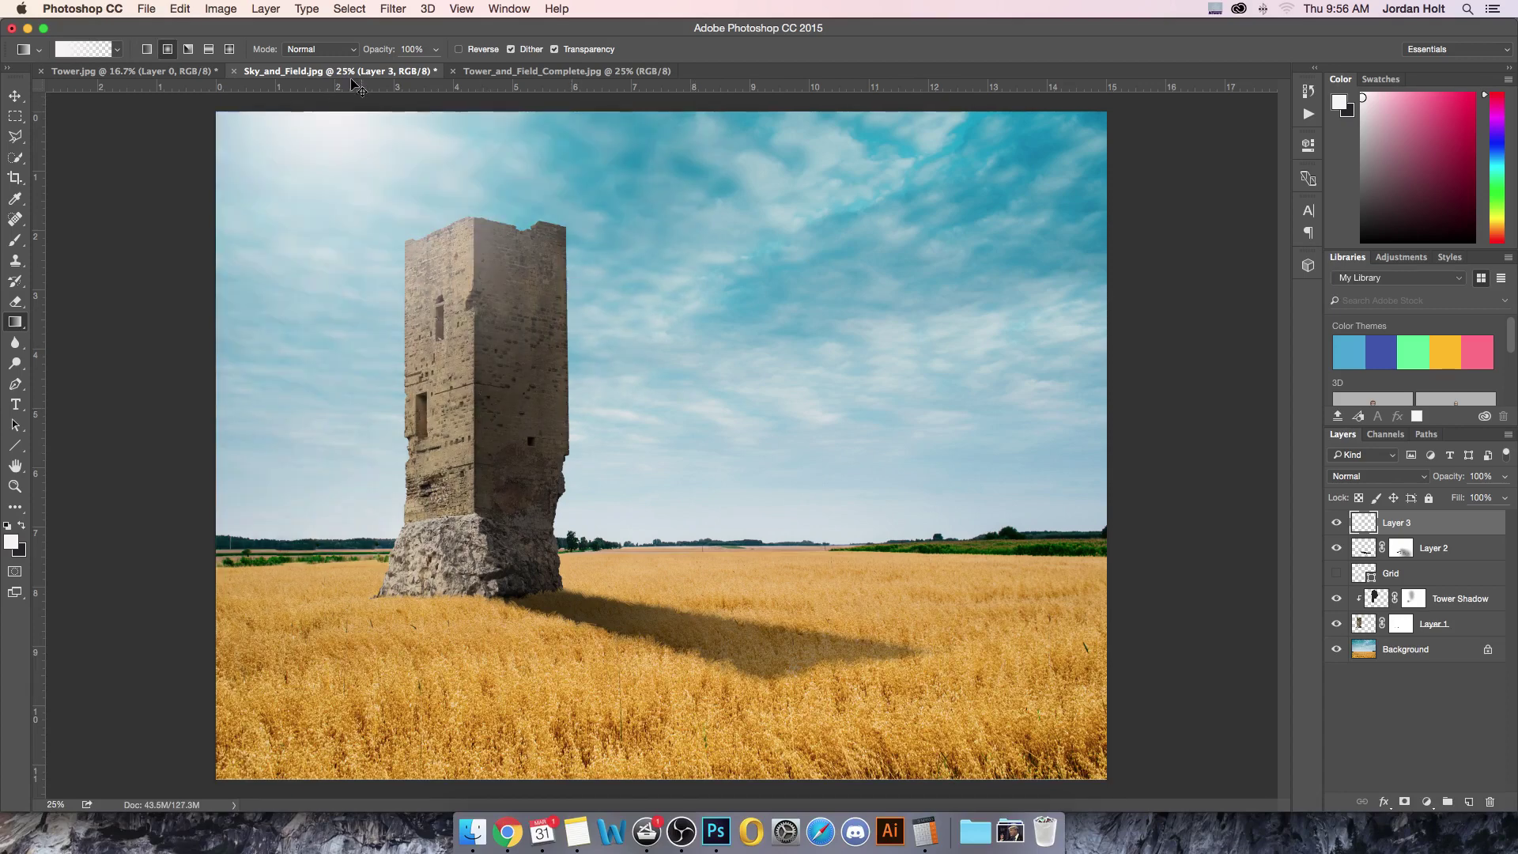
pyautogui.press('super+z')
pyautogui.moveTo(330, 102); pyautogui.dragTo(574, 585)
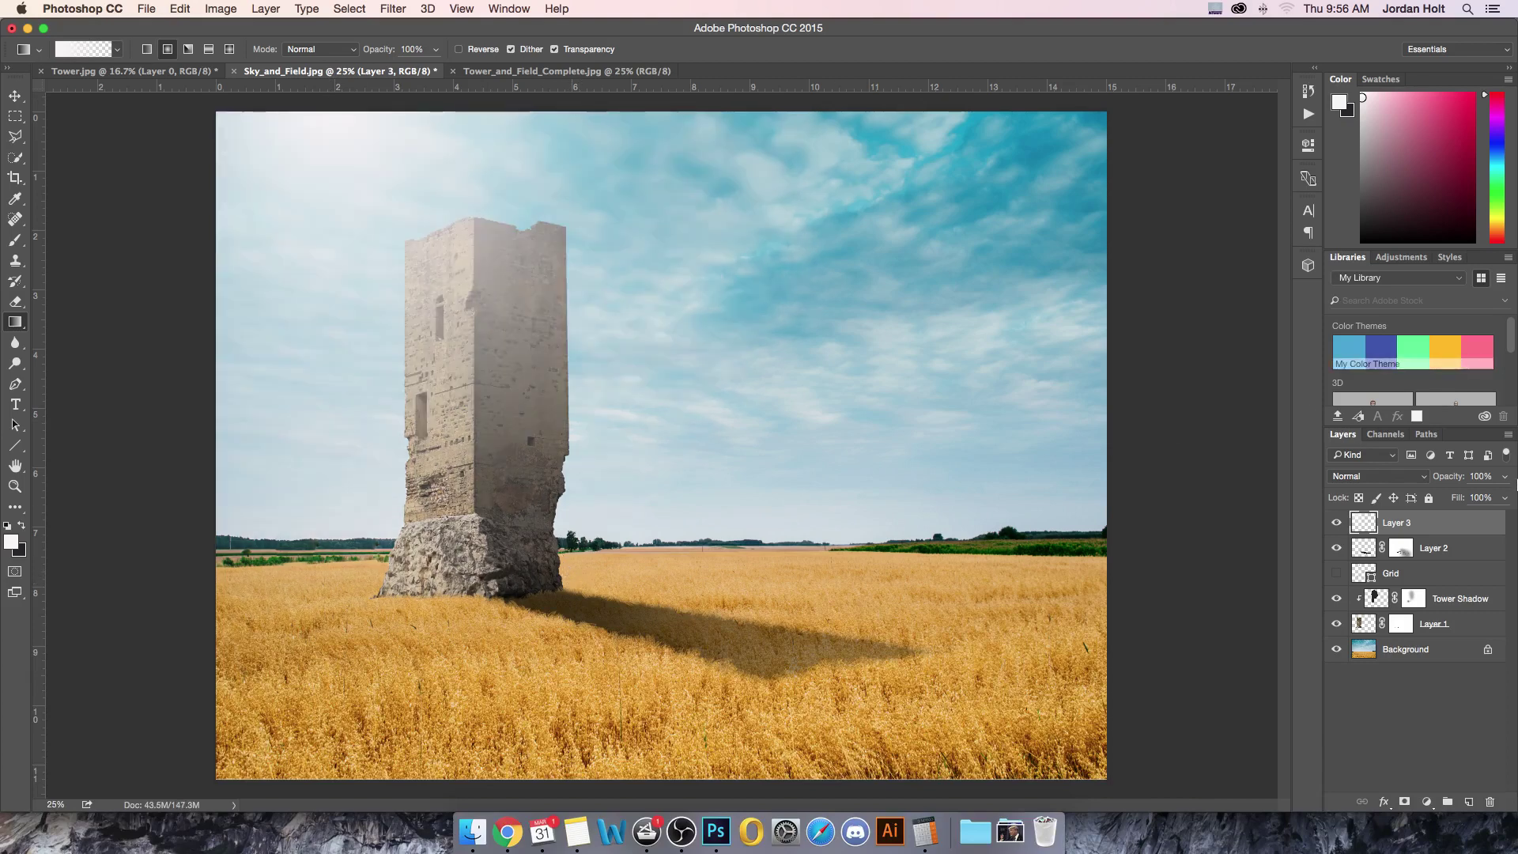
# - Fade the Layer 3 glow to 33% opacity
pyautogui.click(1505, 476)
pyautogui.moveTo(1506, 495); pyautogui.dragTo(1454, 497)
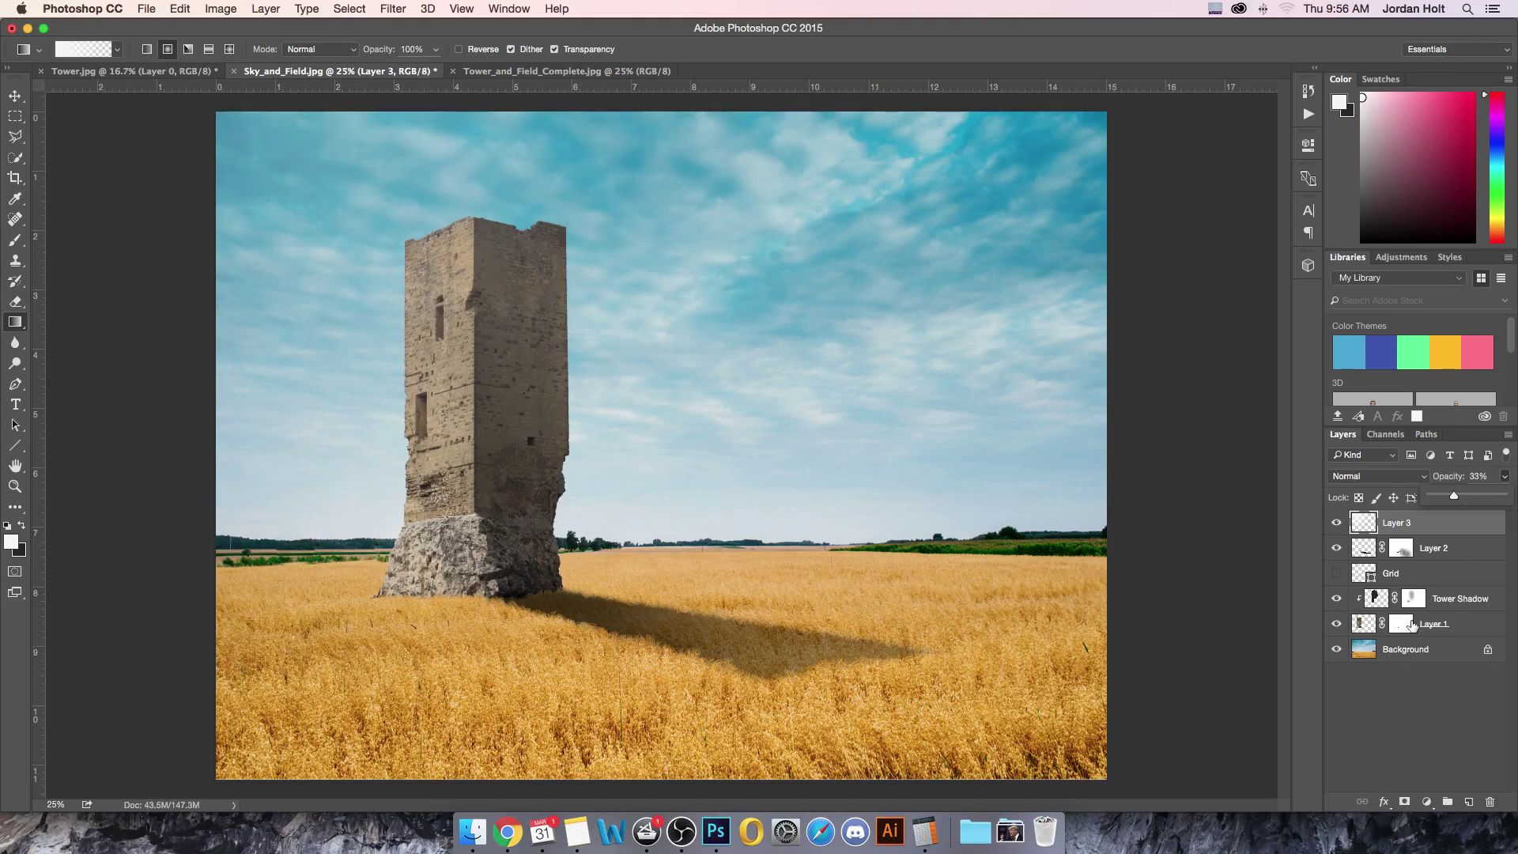
pyautogui.click(1415, 652)
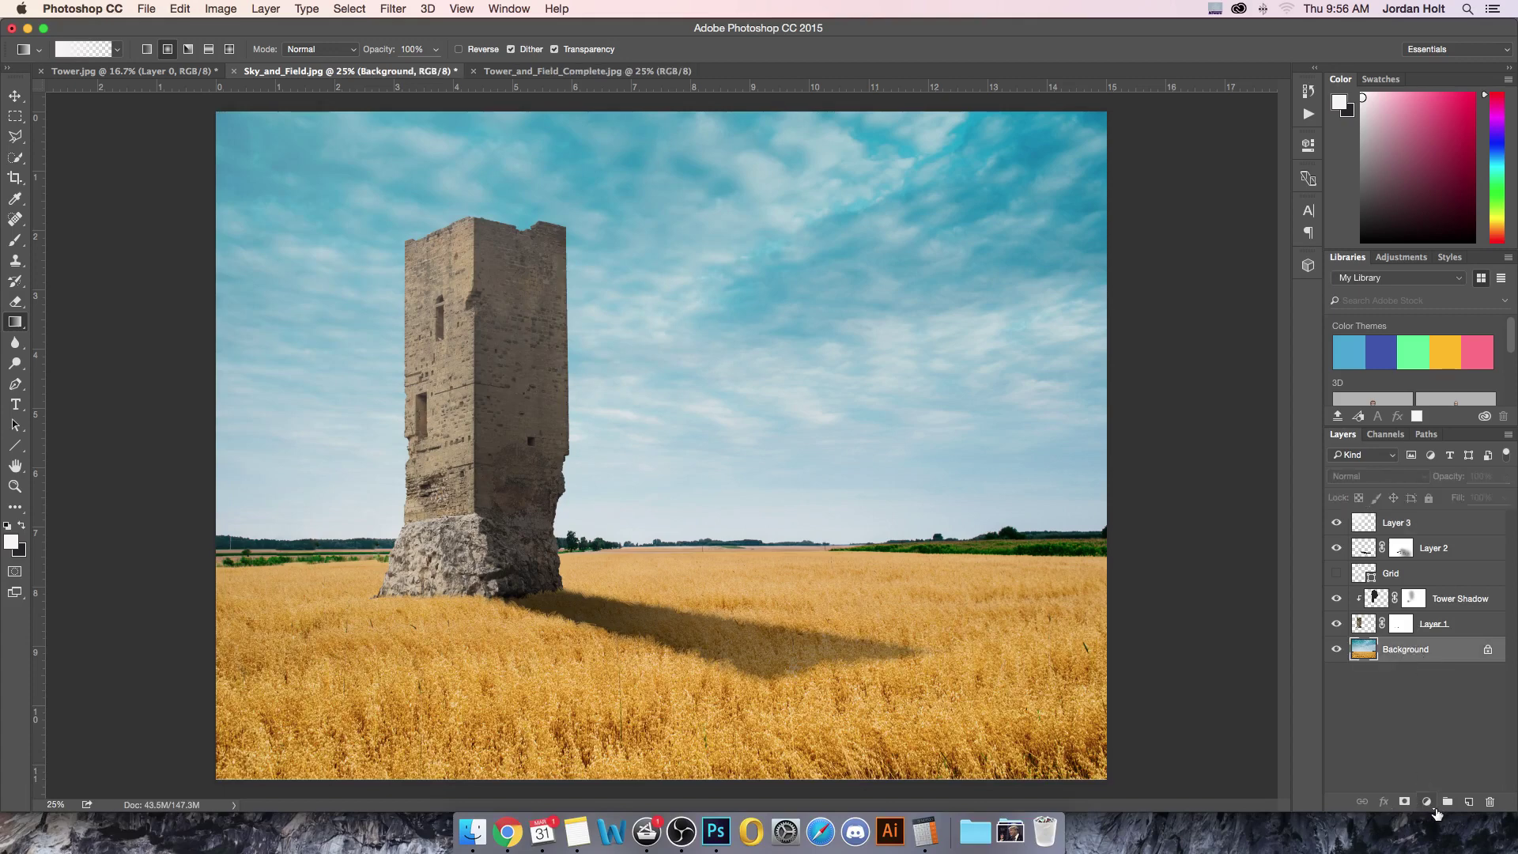
# - Add a Hue/Saturation adjustment above Background and lower Saturation to about -14
pyautogui.click(1428, 803)
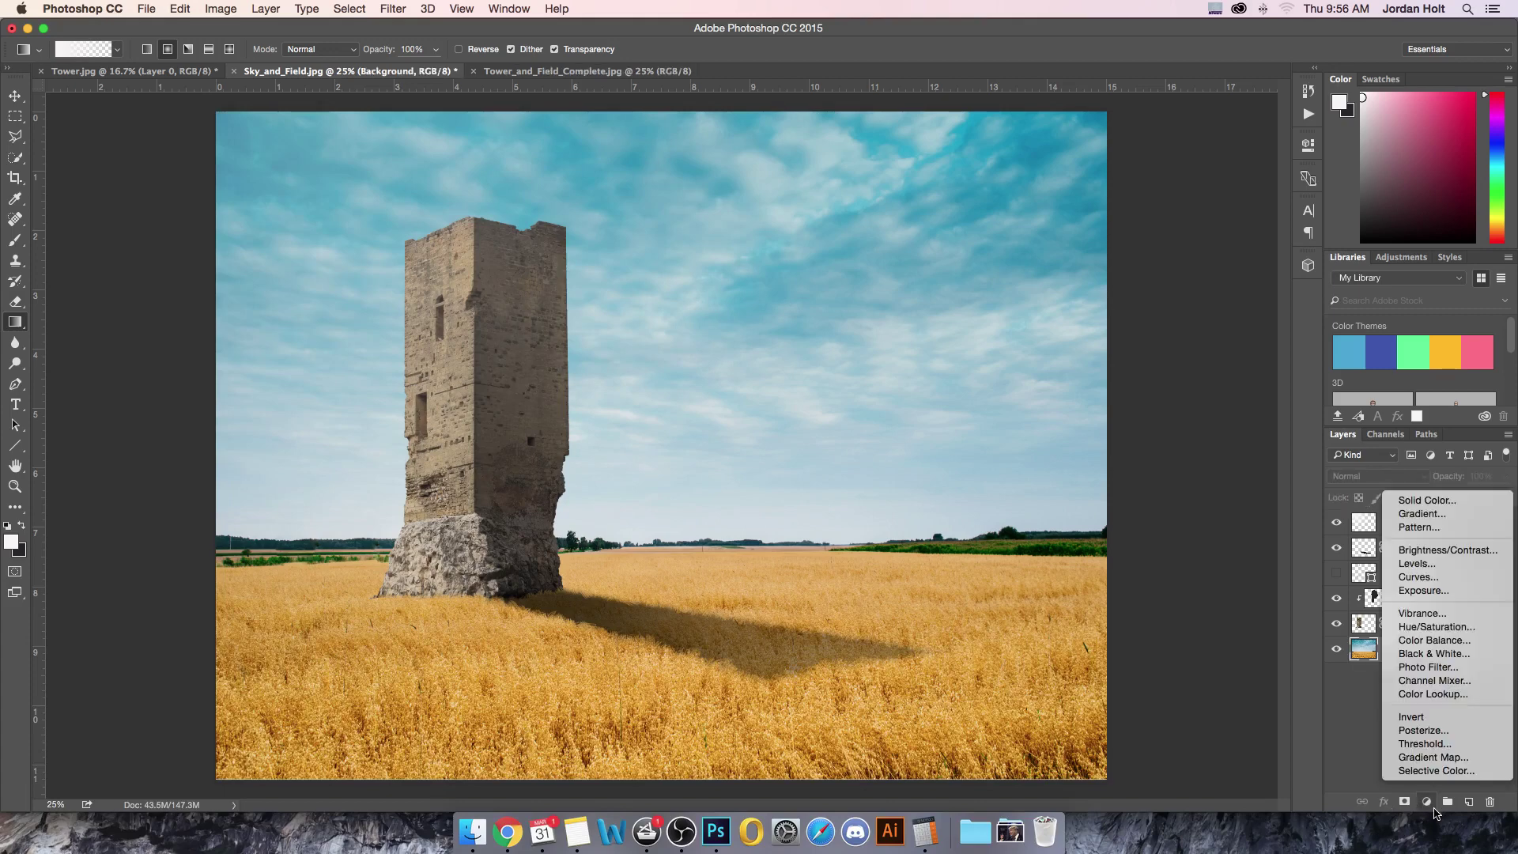
pyautogui.click(1435, 627)
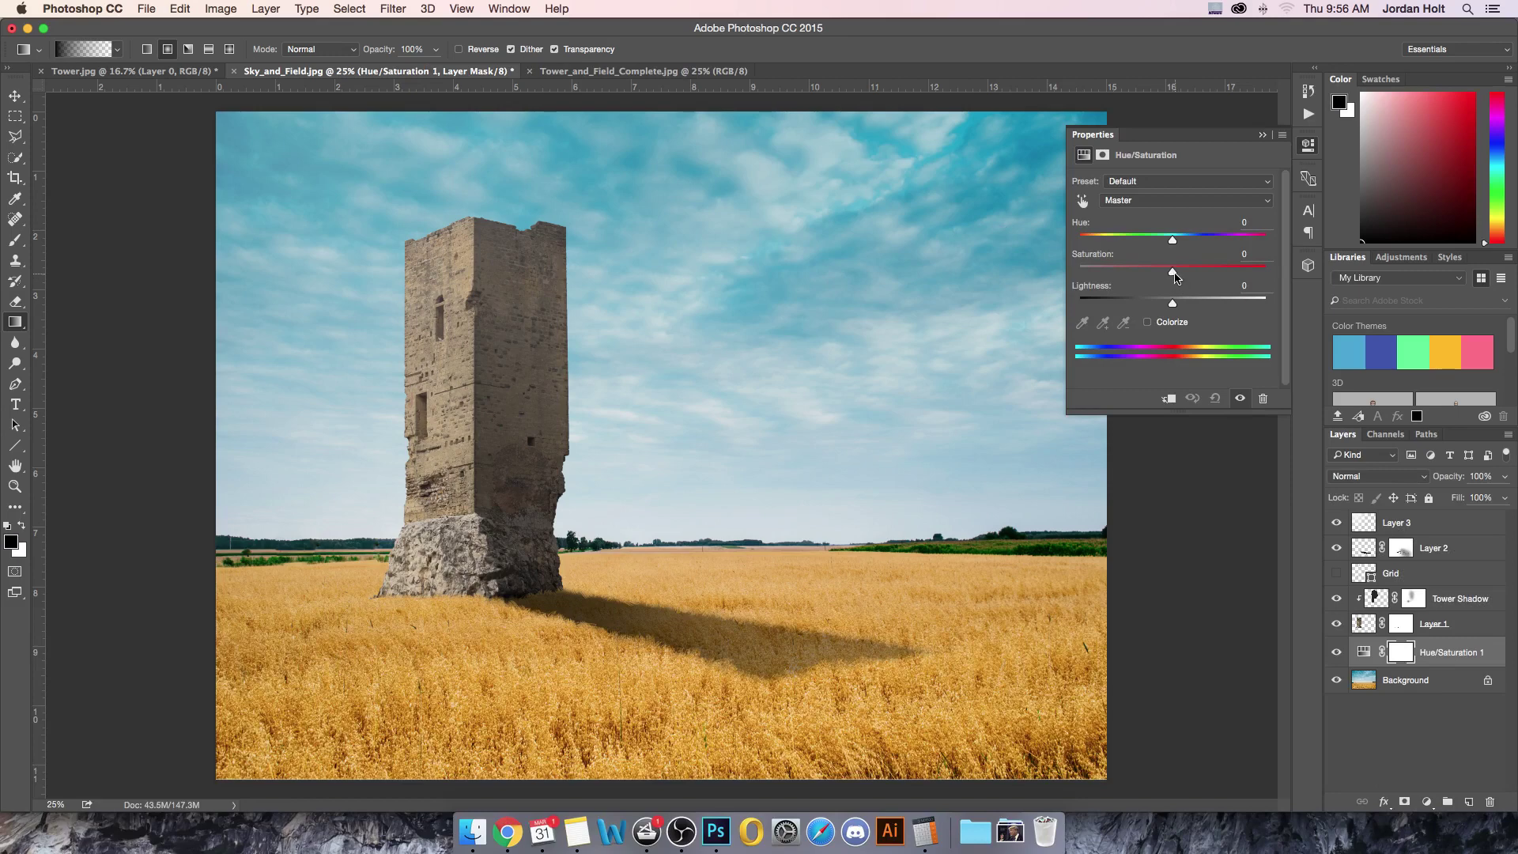
pyautogui.moveTo(1174, 276); pyautogui.dragTo(1153, 276)
pyautogui.click(1262, 135)
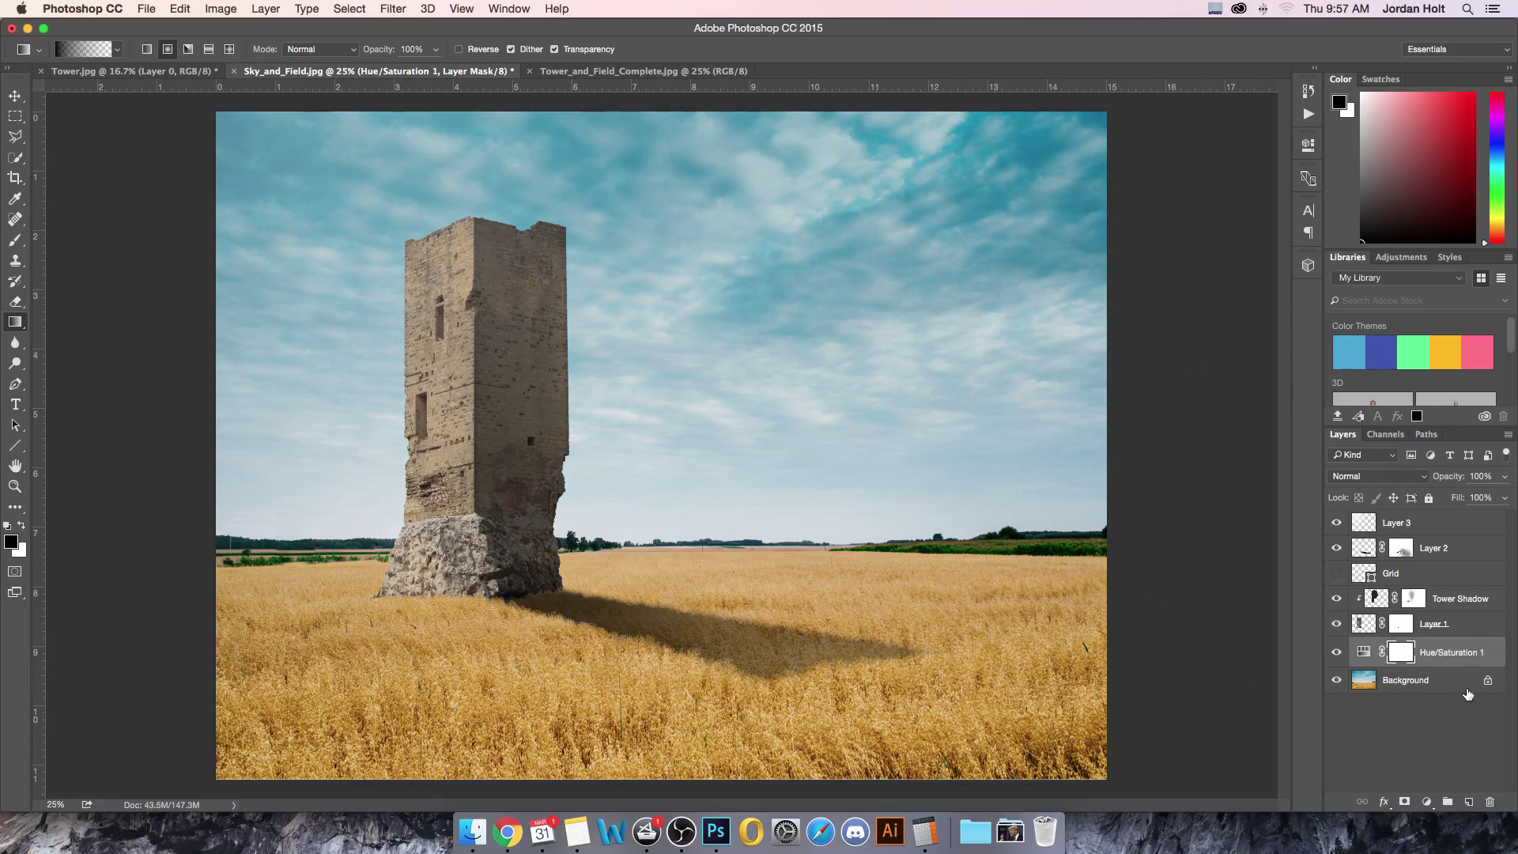
pyautogui.doubleClick(1367, 657)
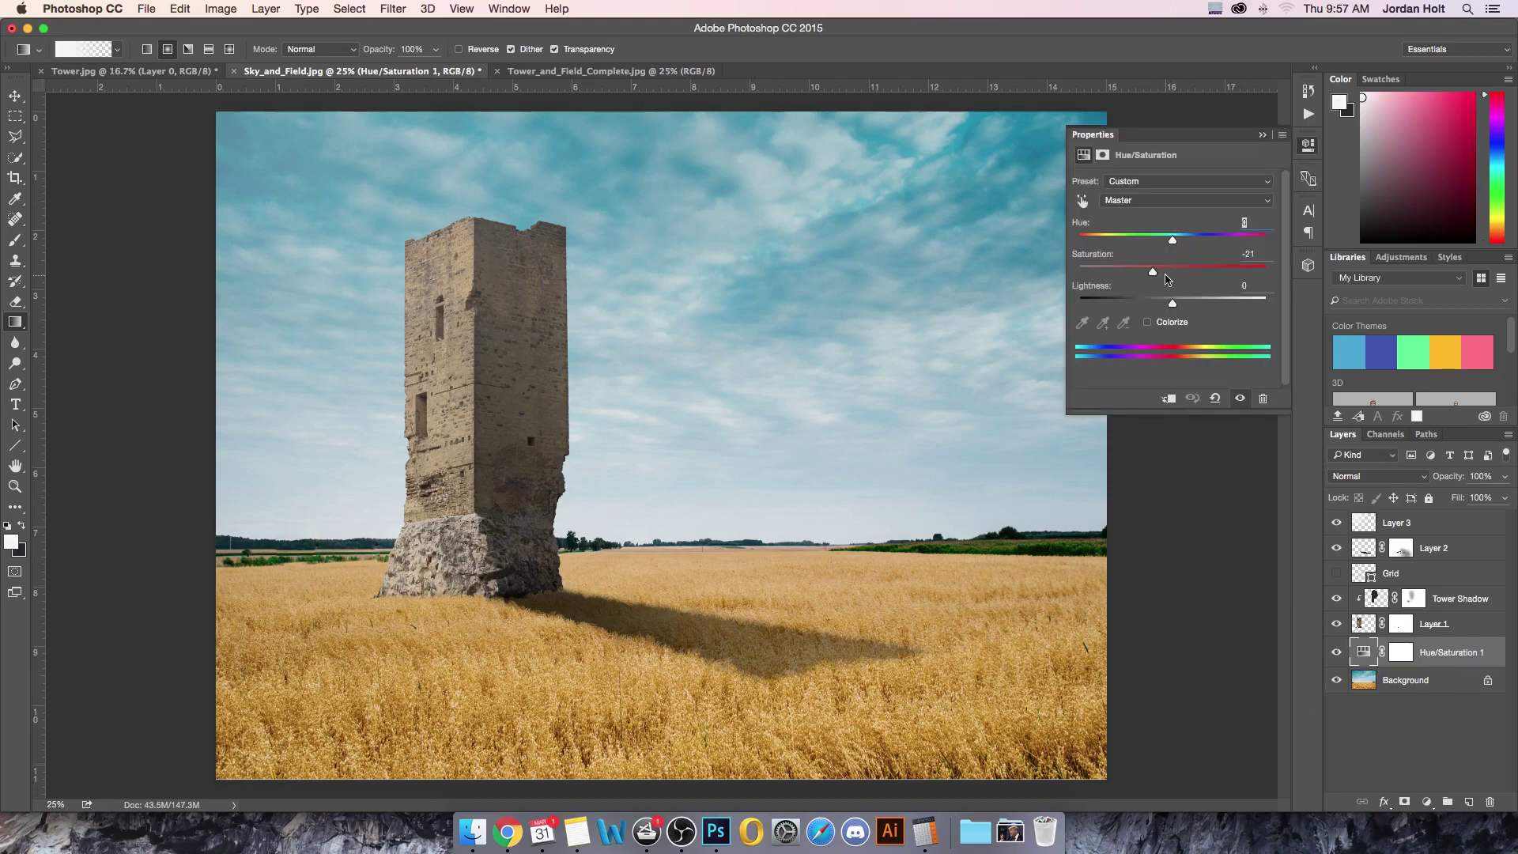
pyautogui.moveTo(1163, 275); pyautogui.dragTo(1159, 278)
pyautogui.click(1261, 136)
# - Add a Solid Color fill layer of orange ff8400 above Layer 3
pyautogui.click(1436, 526)
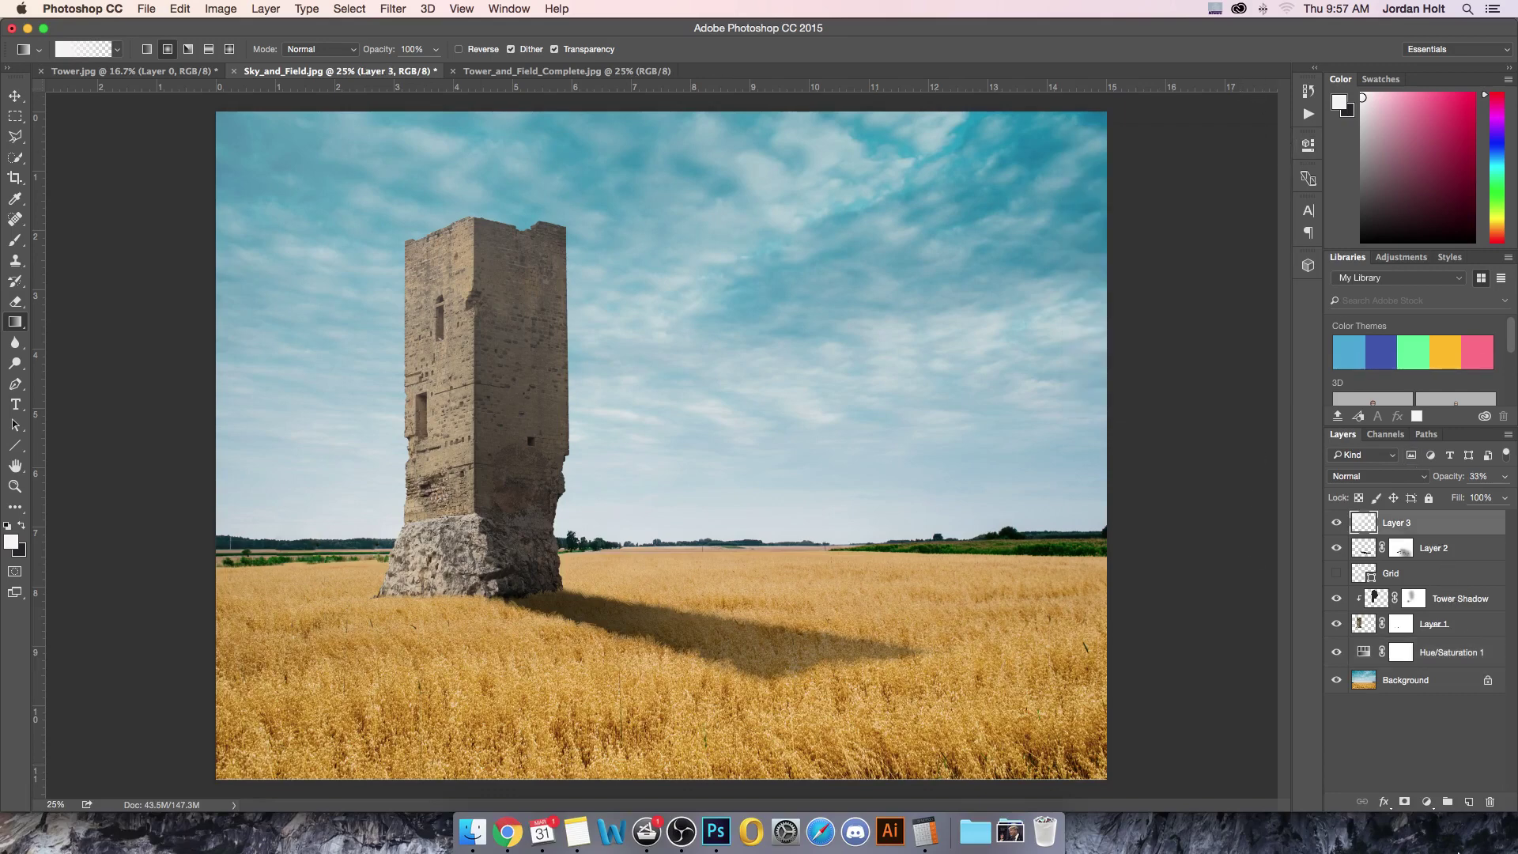
pyautogui.click(1428, 801)
pyautogui.click(1447, 505)
pyautogui.click(1165, 460)
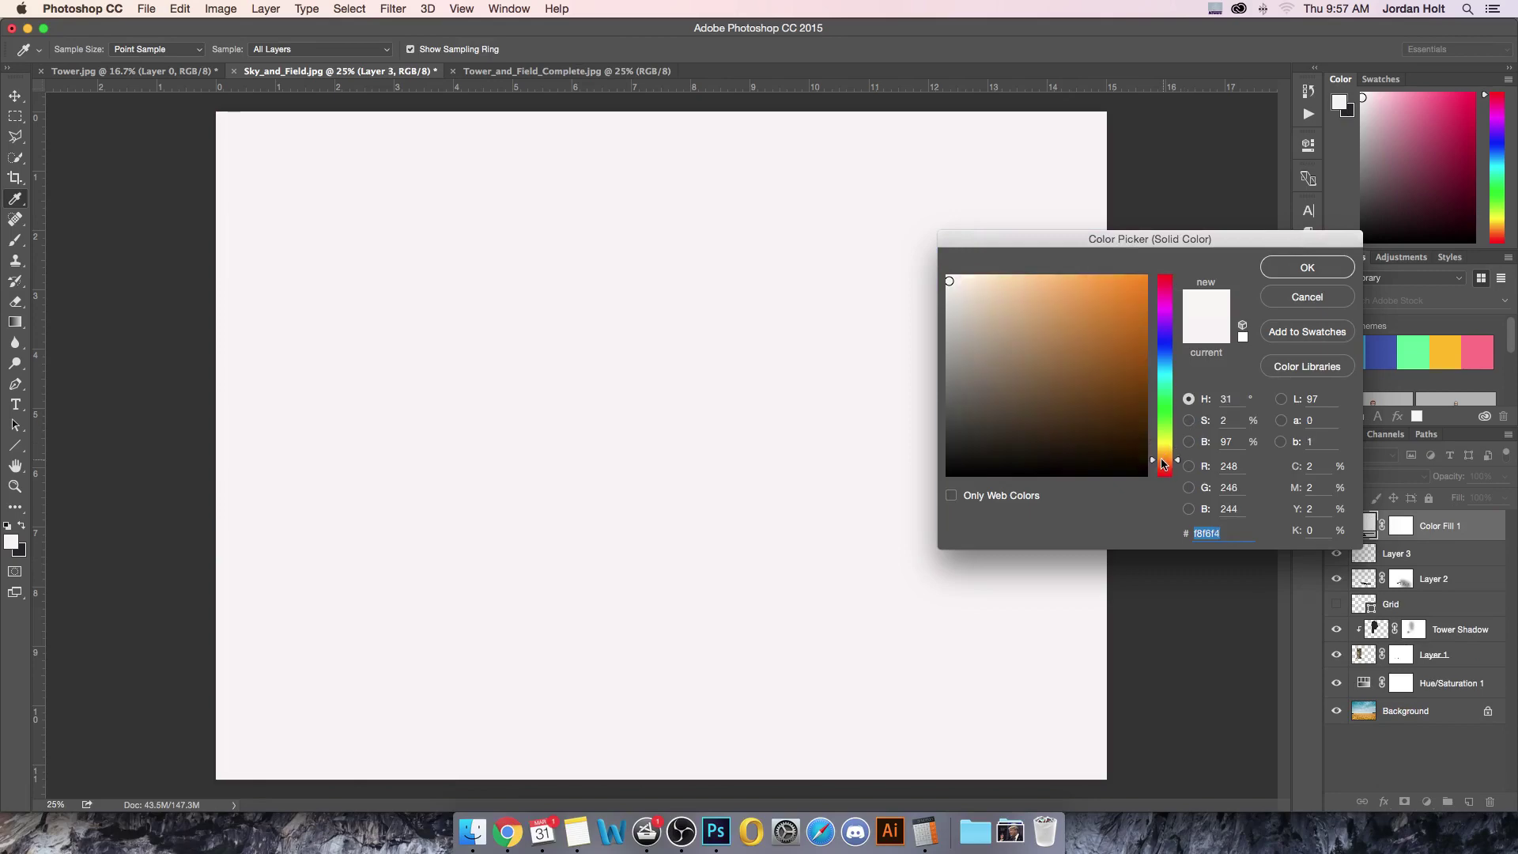
pyautogui.moveTo(1066, 375); pyautogui.dragTo(1235, 217)
pyautogui.click(1307, 297)
pyautogui.press('g')
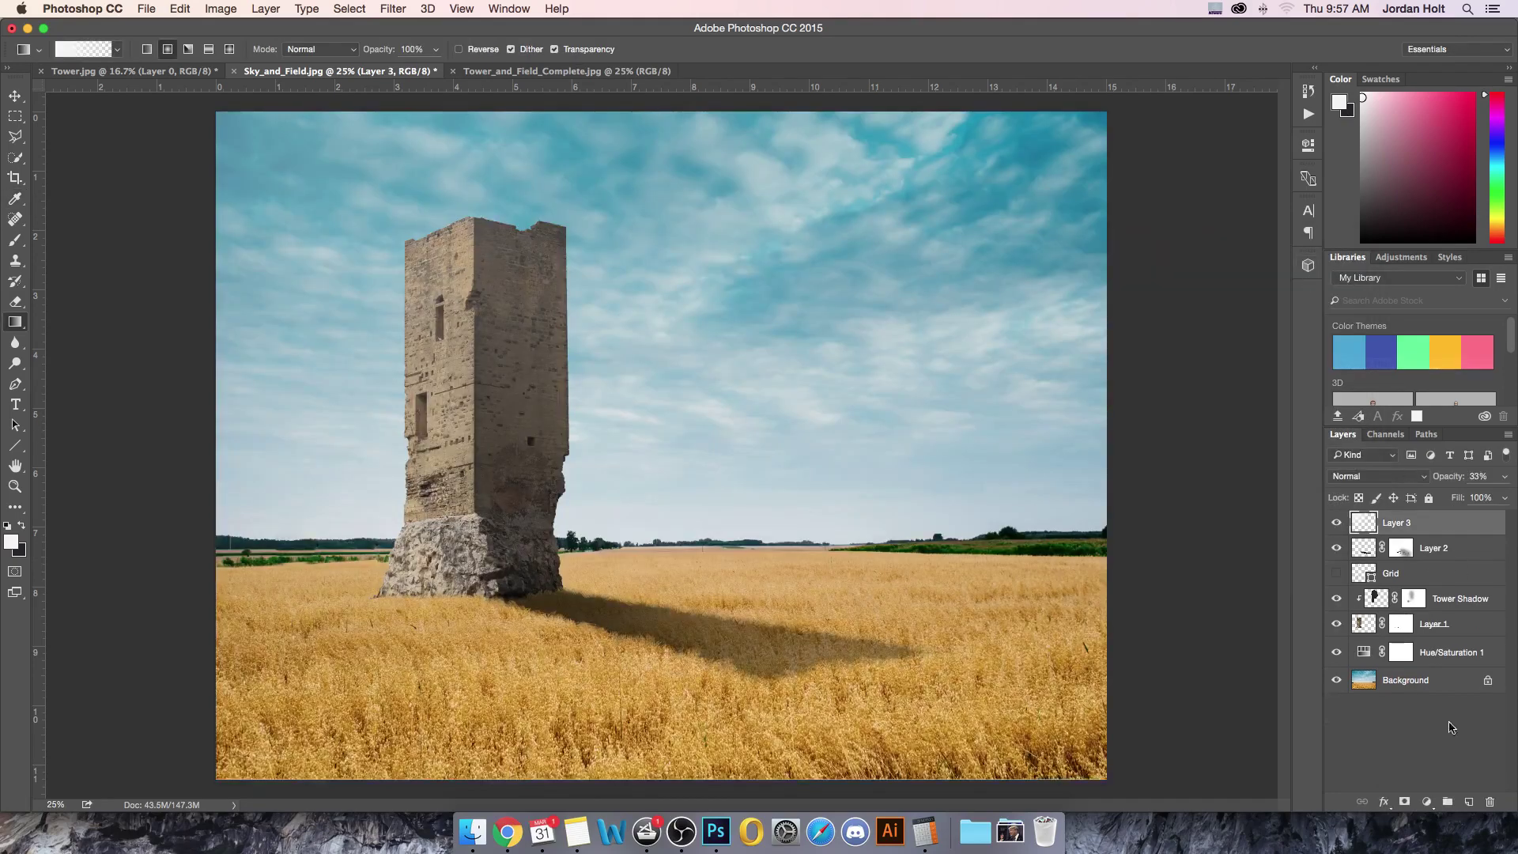
pyautogui.click(1427, 801)
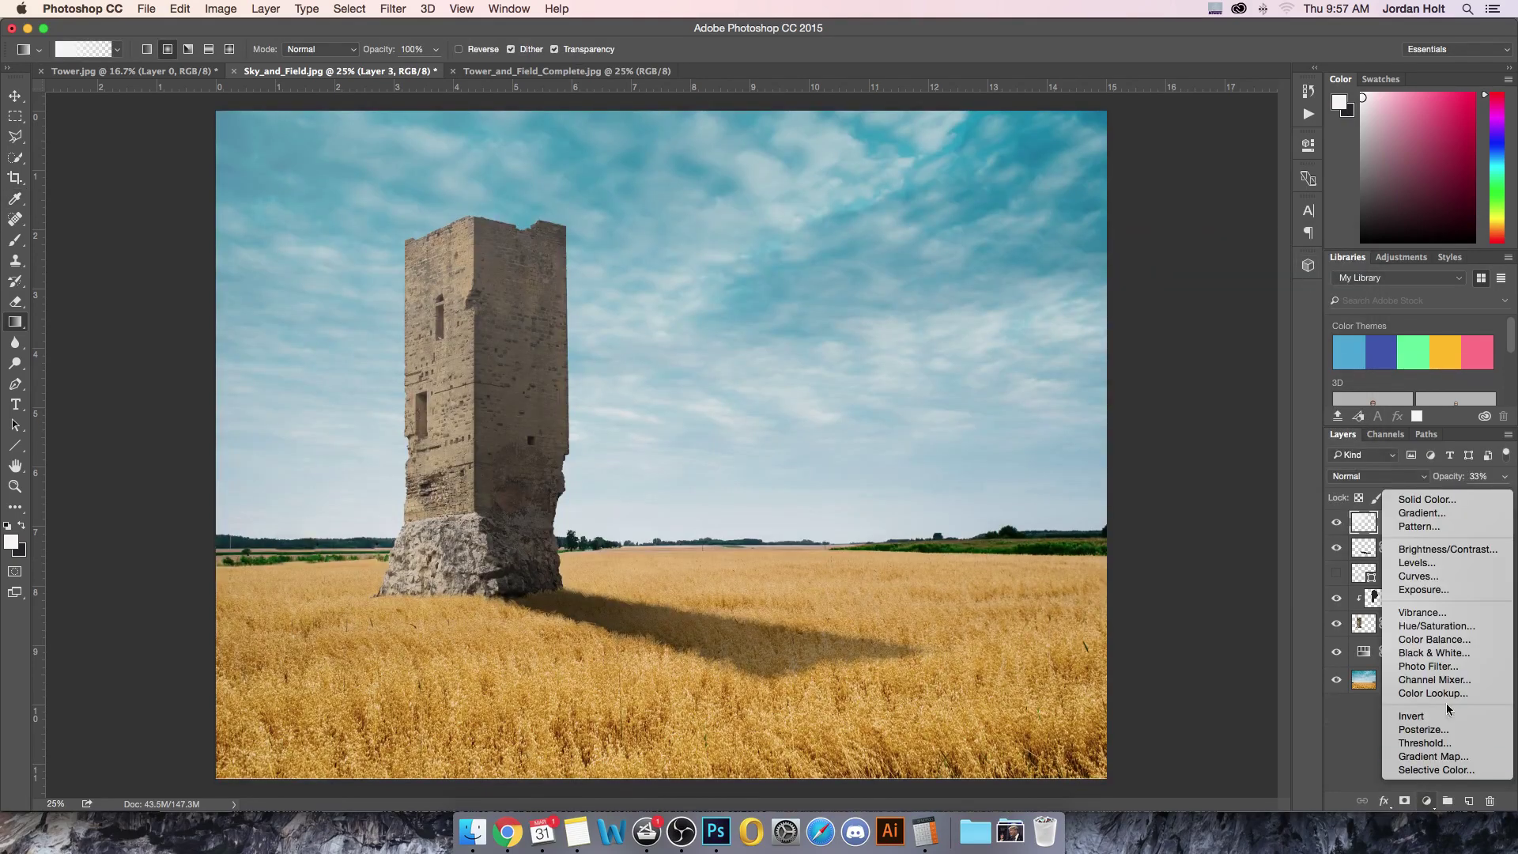
pyautogui.click(1423, 499)
pyautogui.moveTo(1169, 441); pyautogui.dragTo(1164, 463)
pyautogui.click(1111, 288)
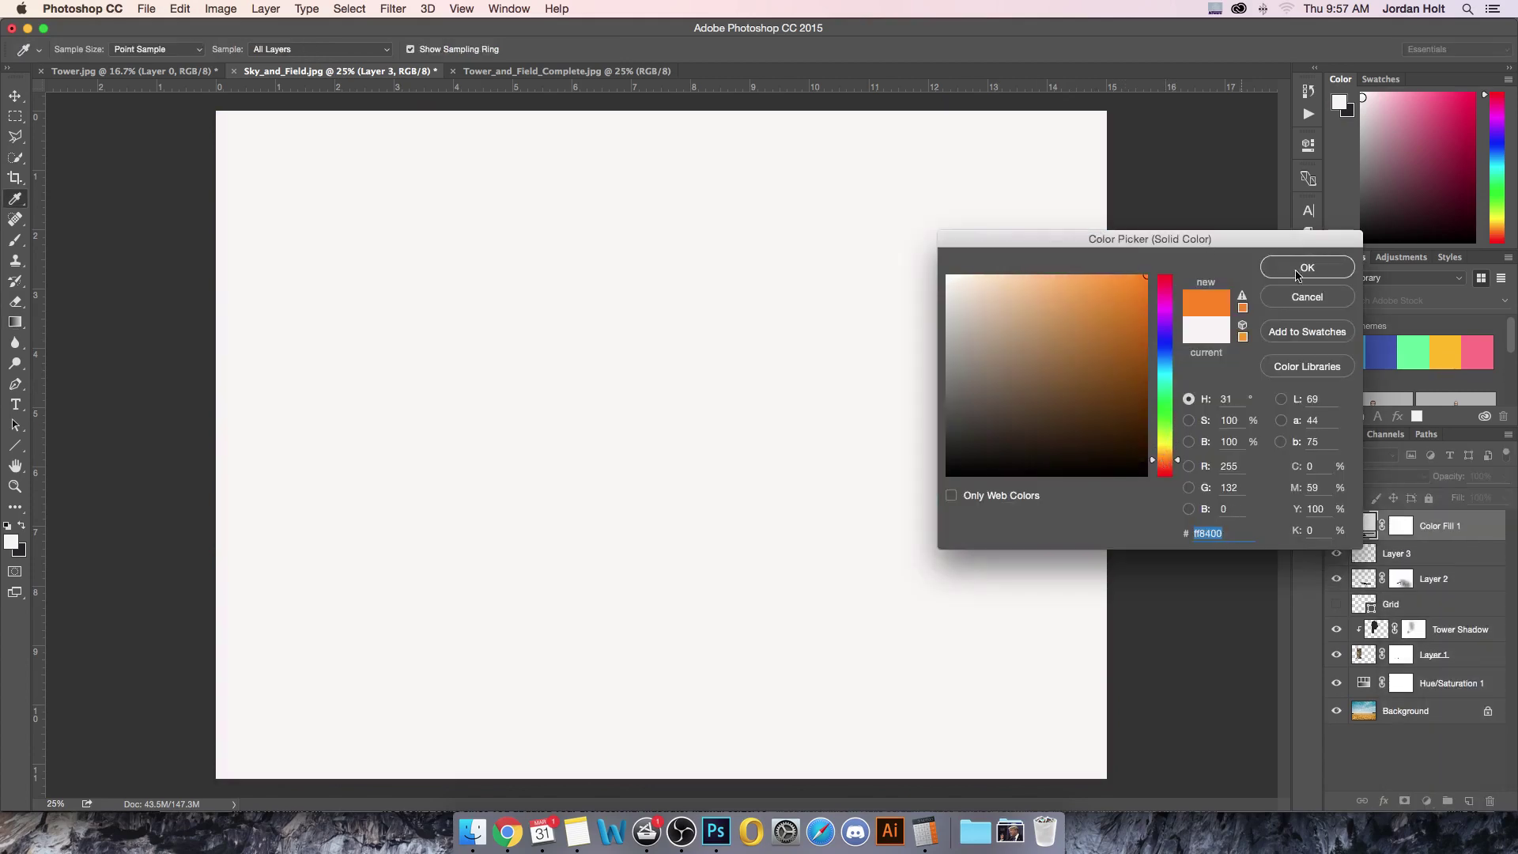
pyautogui.click(1319, 269)
# - Blend the orange fill as Soft Light at 26% opacity, toggling it to compare
pyautogui.click(1407, 475)
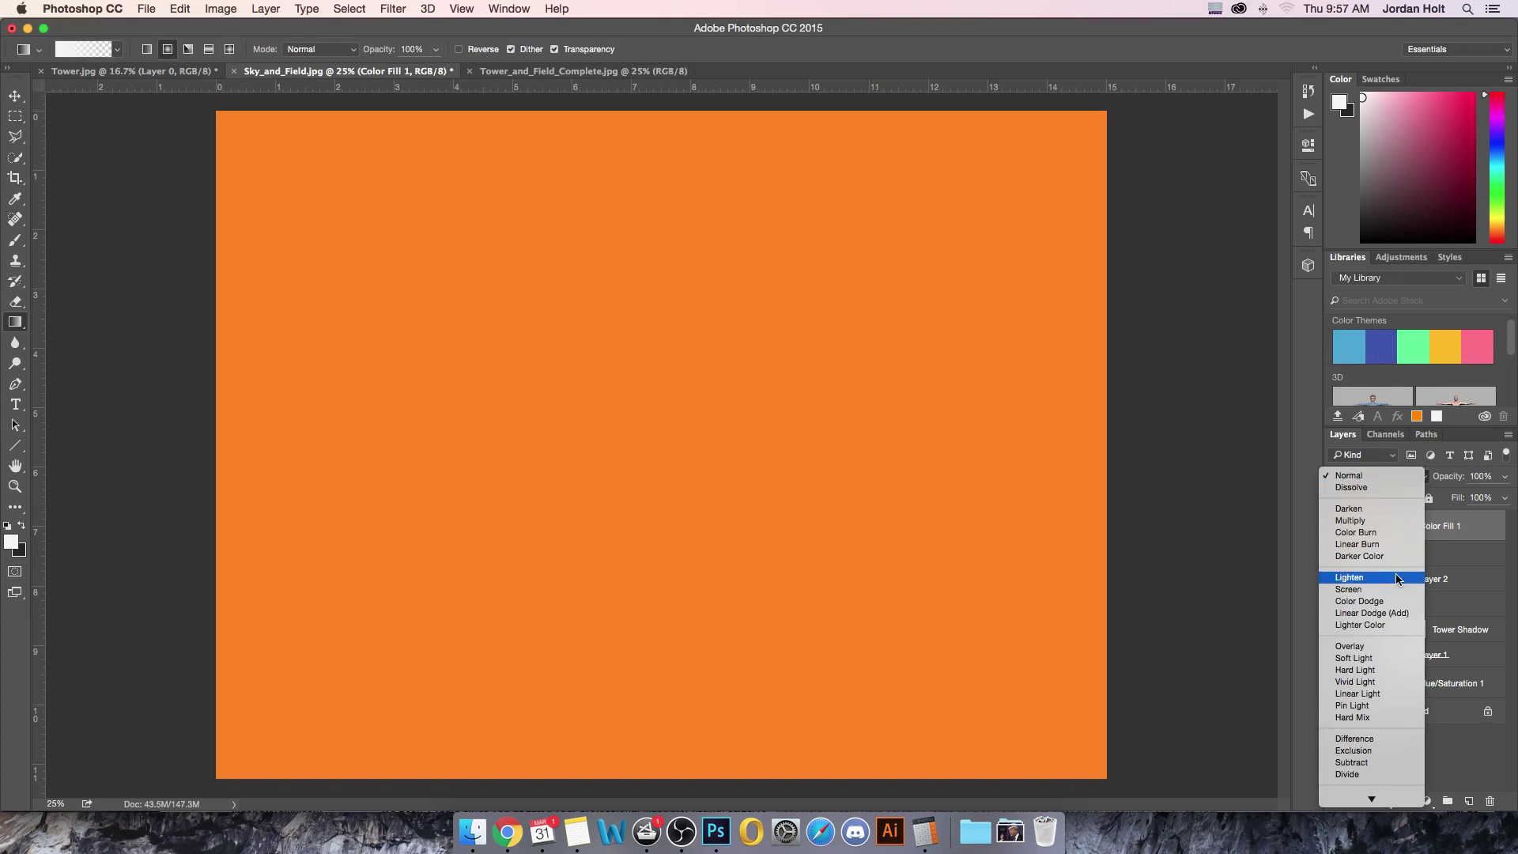
pyautogui.click(1354, 658)
pyautogui.click(1504, 476)
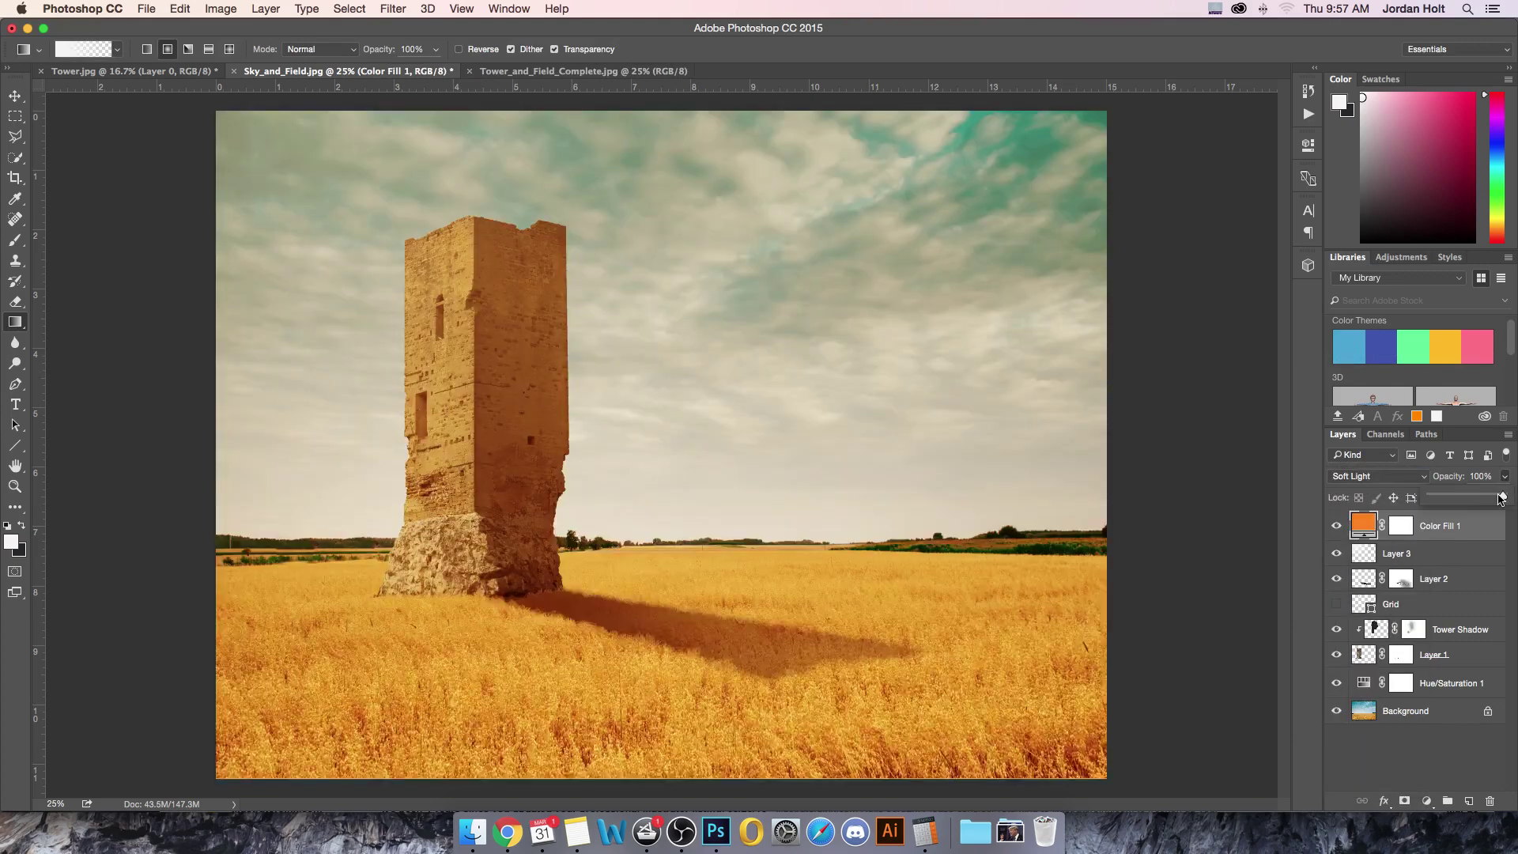
pyautogui.moveTo(1505, 495); pyautogui.dragTo(1434, 500)
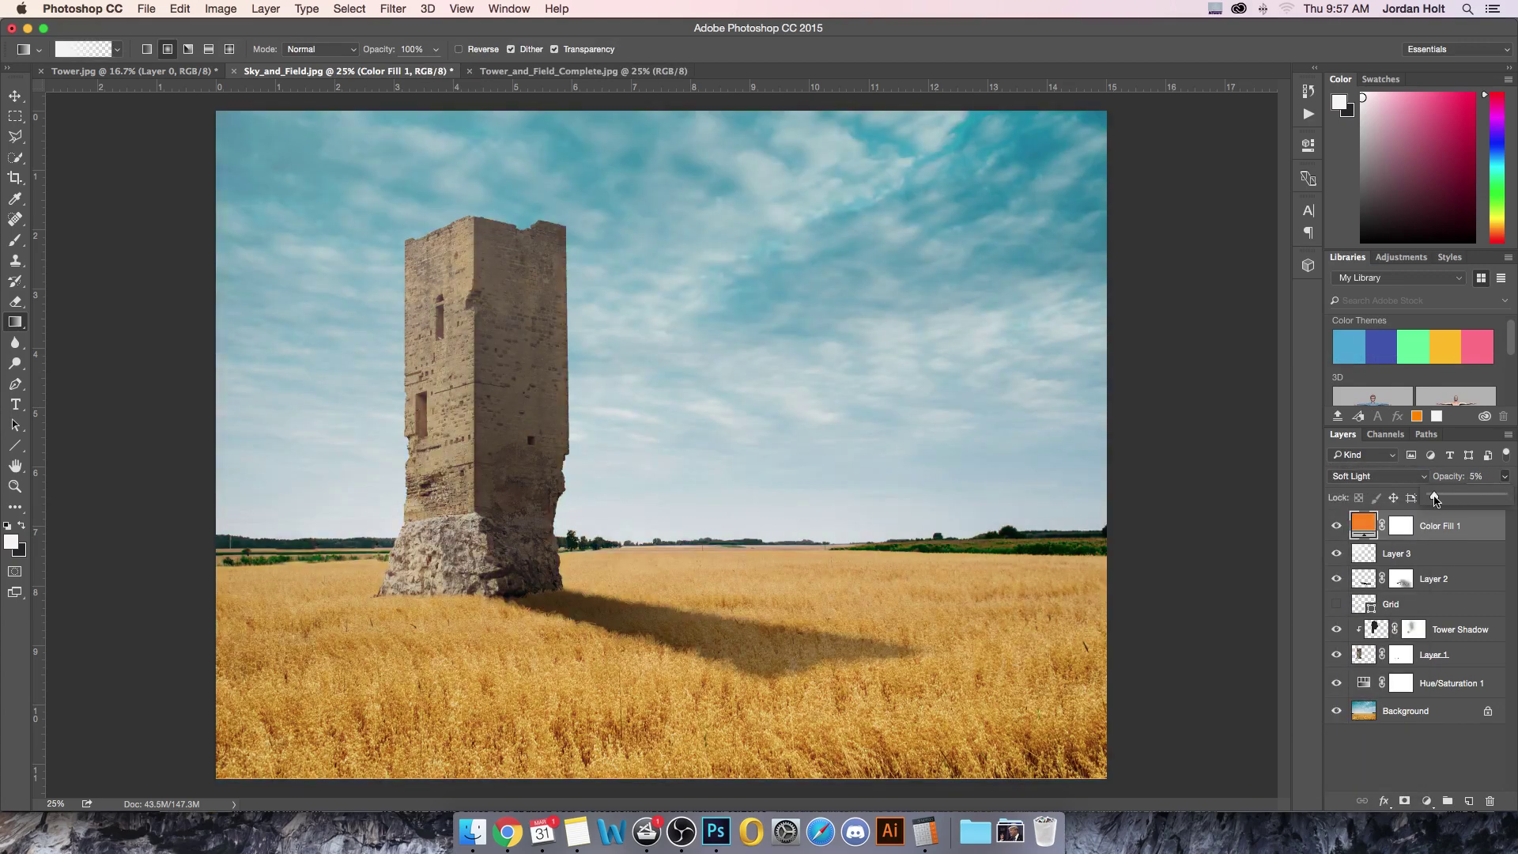
pyautogui.click(1334, 525)
pyautogui.click(1334, 525)
pyautogui.click(1505, 476)
pyautogui.moveTo(1437, 499); pyautogui.dragTo(1453, 499)
pyautogui.click(1344, 529)
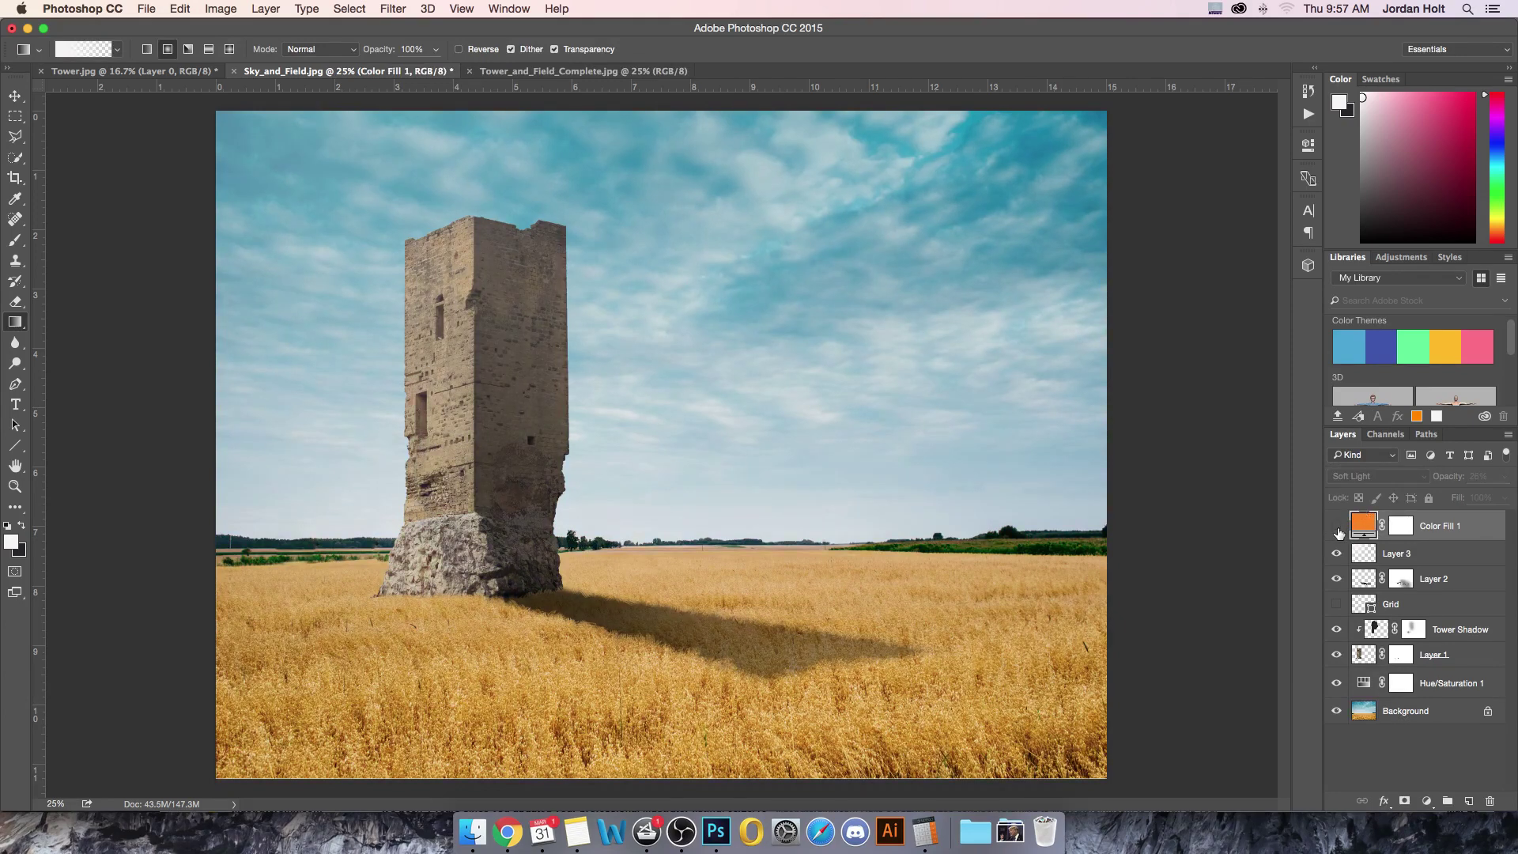
pyautogui.click(1340, 529)
pyautogui.click(1338, 531)
pyautogui.click(1338, 532)
# - Set the background Hue/Saturation to -25, then view Tower_and_Field_Complete.jpg
pyautogui.doubleClick(1363, 683)
pyautogui.moveTo(1159, 271); pyautogui.dragTo(1149, 271)
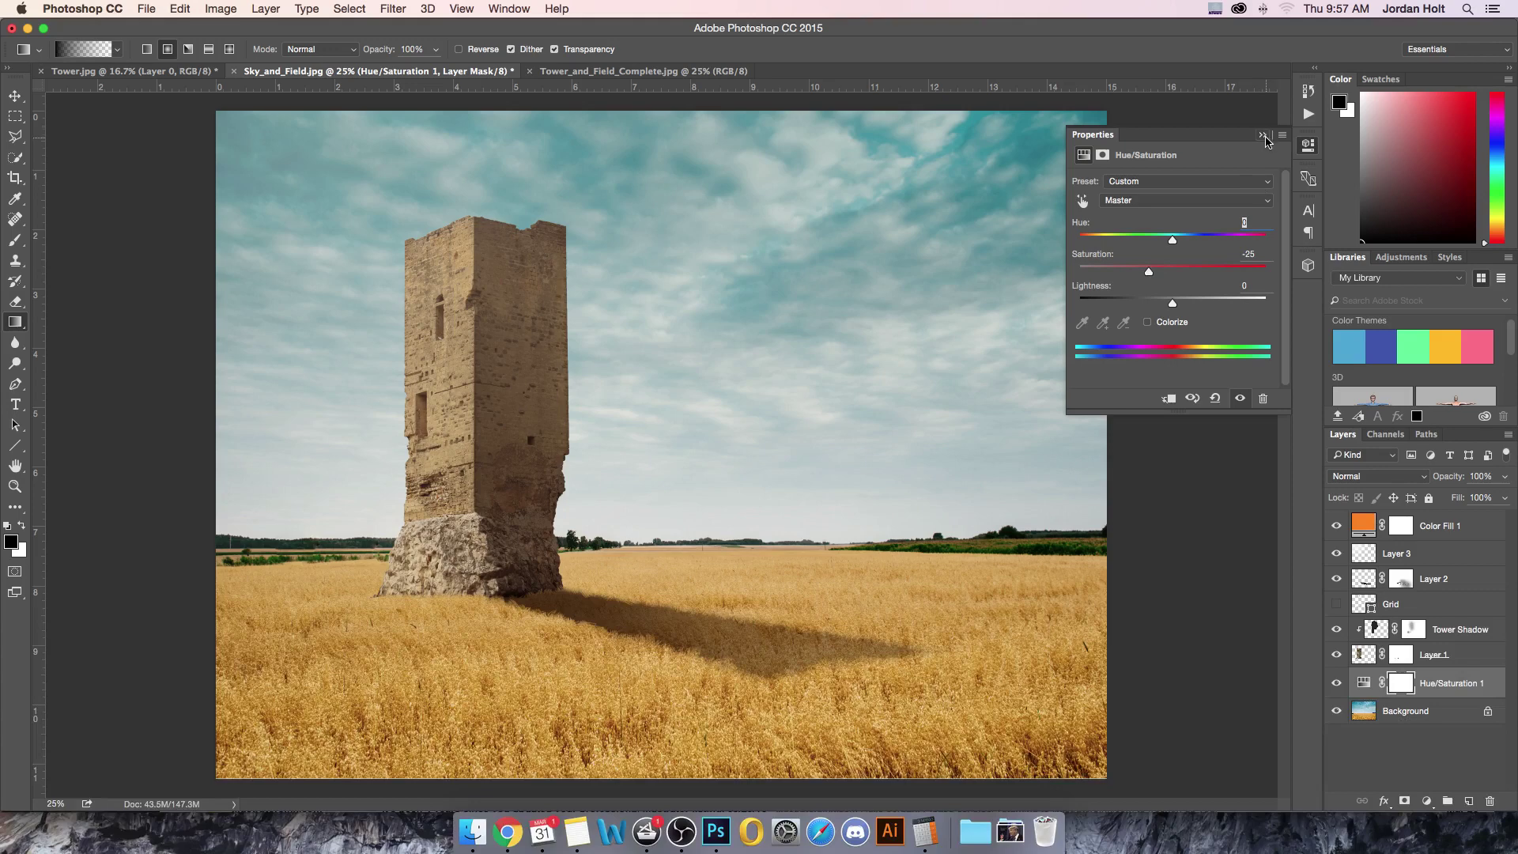
pyautogui.click(1263, 135)
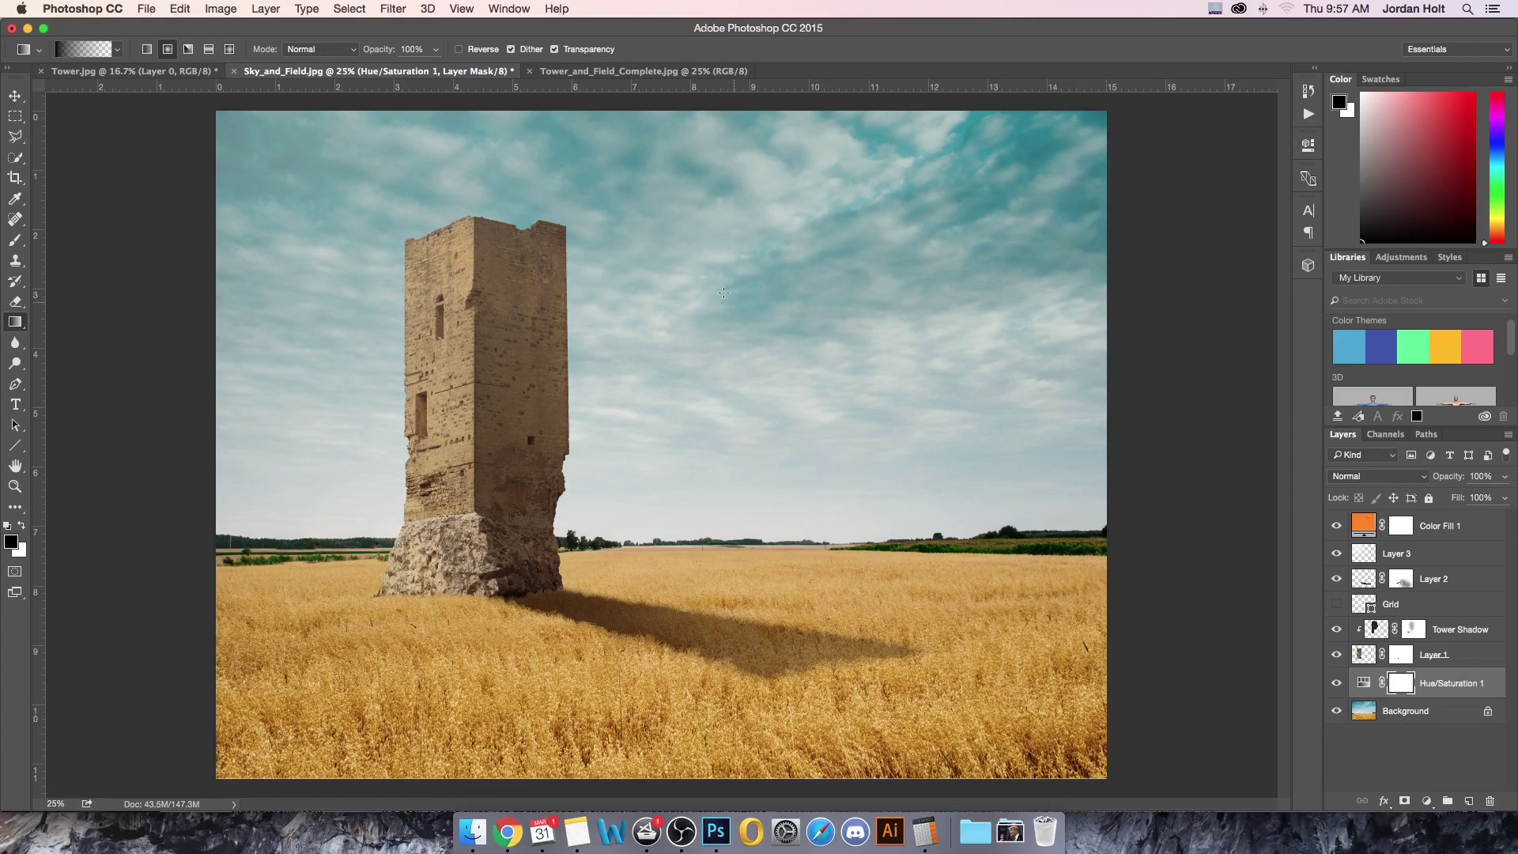
pyautogui.click(632, 72)
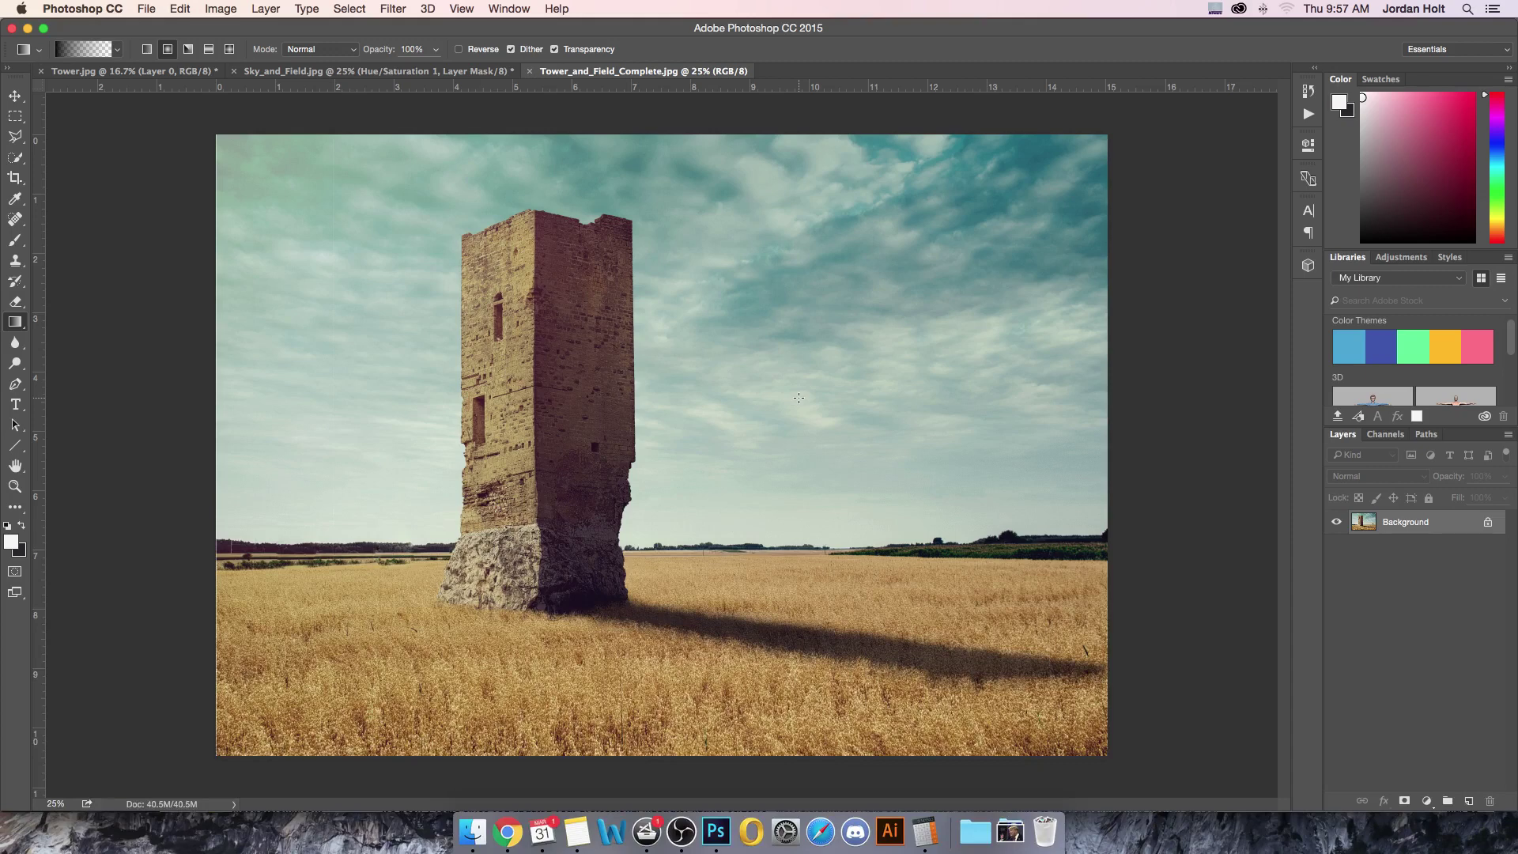
# - Switch back to the Sky_and_Field.jpg tab after comparing with the finished composite
pyautogui.click(328, 71)
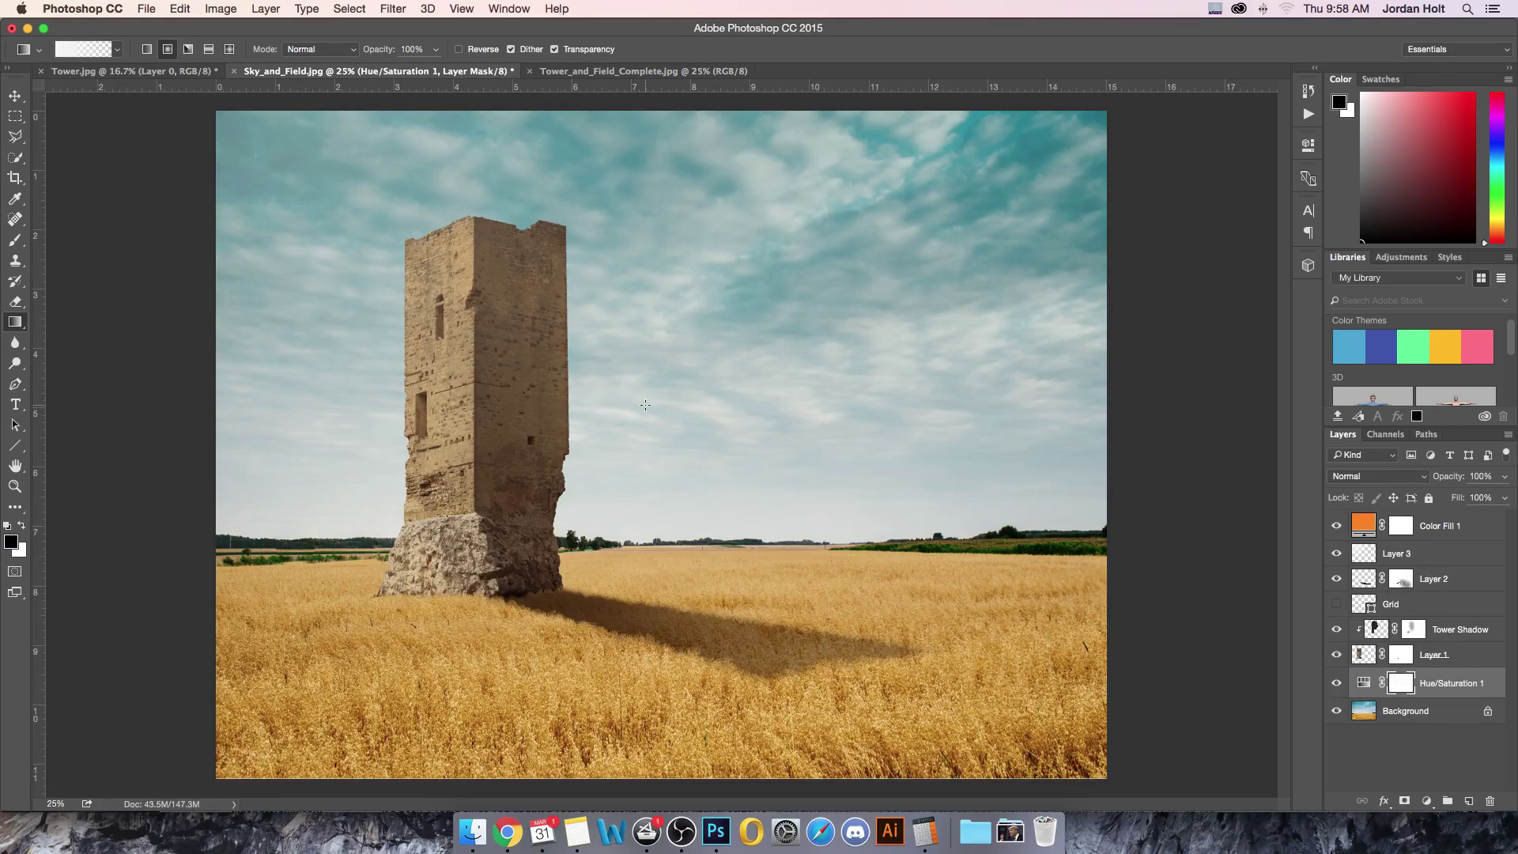